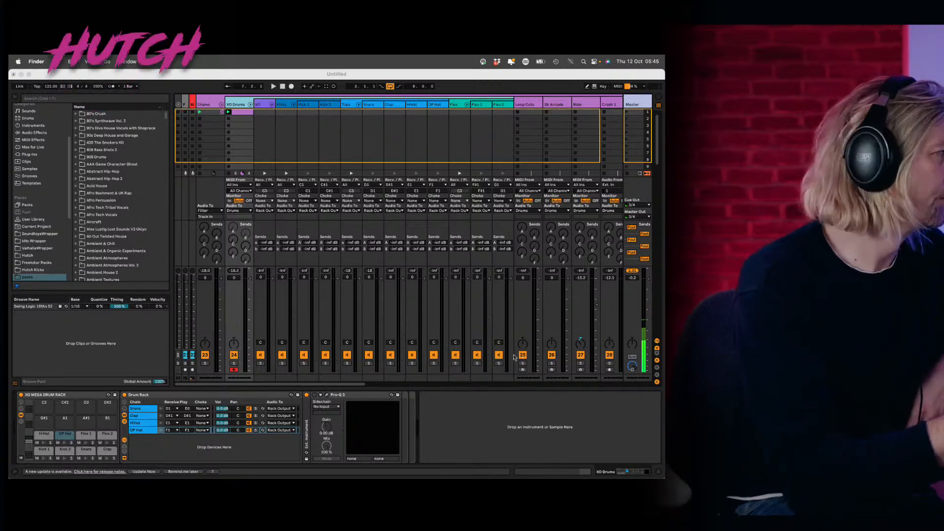
# - Look over the devices on the Drums group, the XO Drums track and its XO macro chain
pyautogui.click(346, 384)
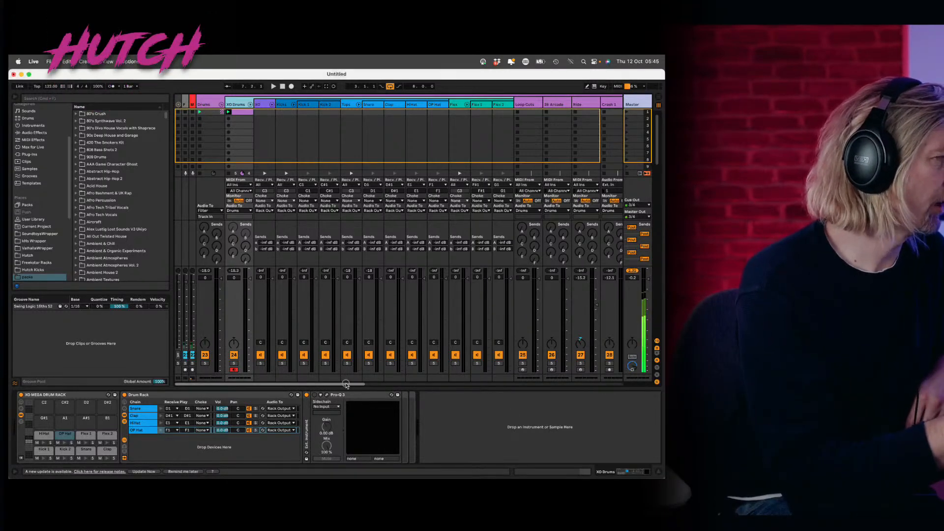
pyautogui.moveTo(346, 384)
pyautogui.mouseDown()
pyautogui.moveTo(610, 387)
pyautogui.moveTo(346, 385)
pyautogui.mouseUp()
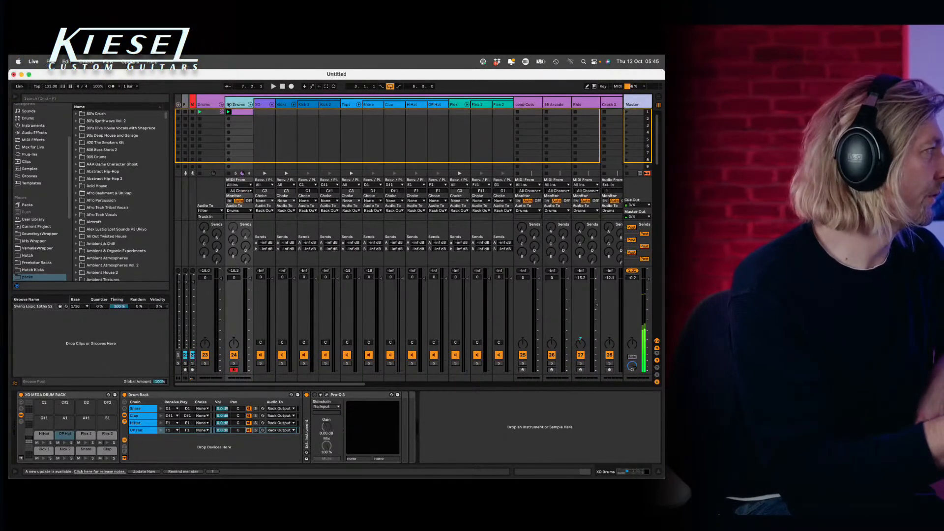
pyautogui.click(211, 105)
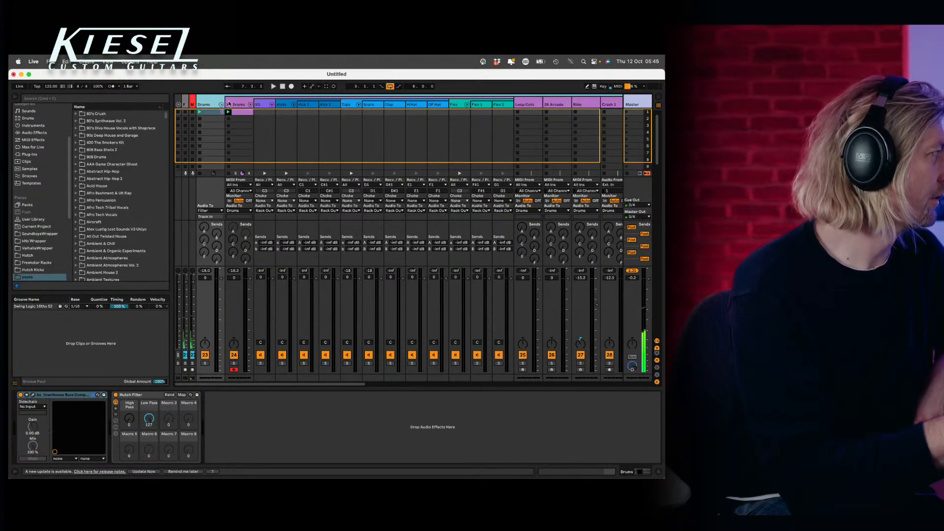
pyautogui.click(229, 103)
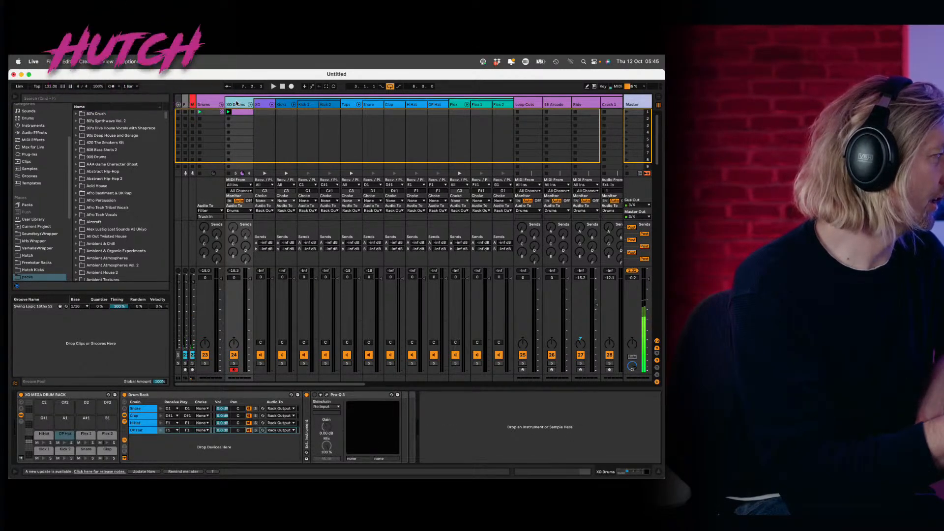
pyautogui.click(266, 105)
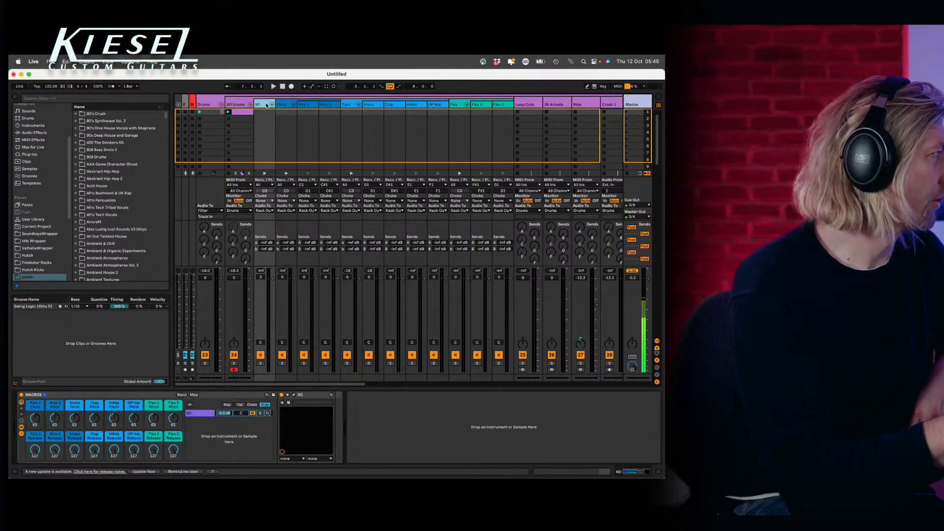
# - Examine the Kicks drum rack and the External Instrument on its Kick 1 chain
pyautogui.click(285, 104)
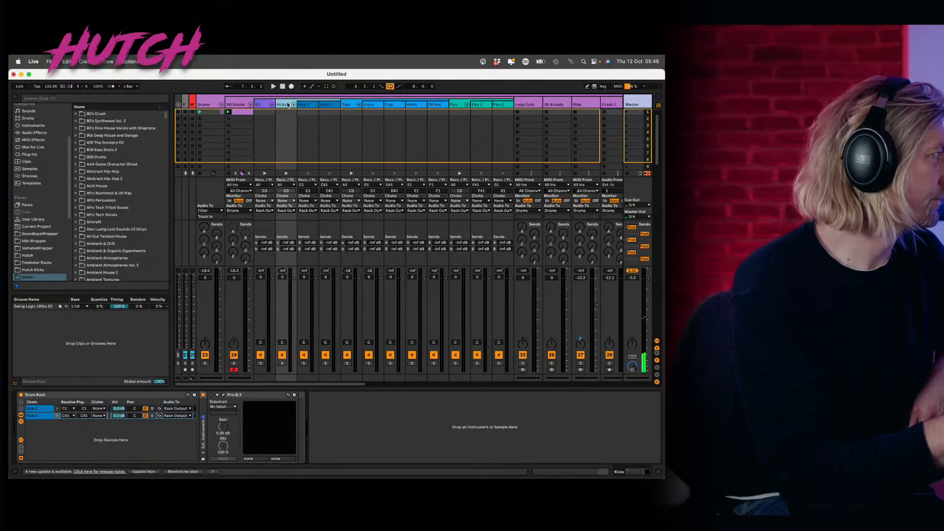
pyautogui.click(297, 113)
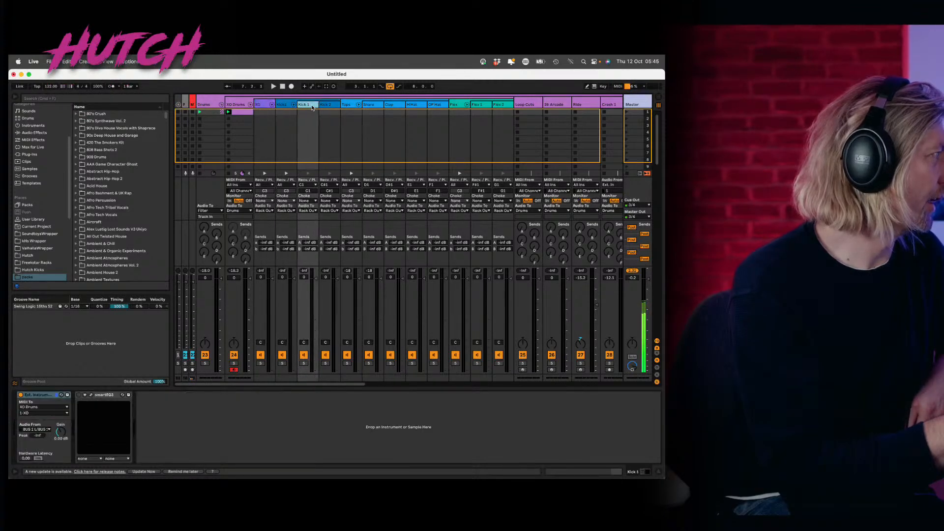
pyautogui.click(283, 106)
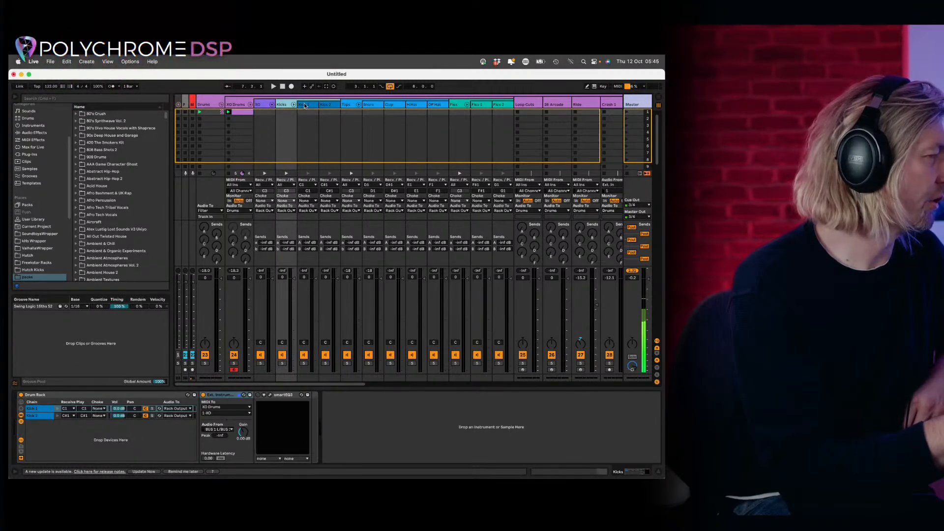
pyautogui.click(304, 105)
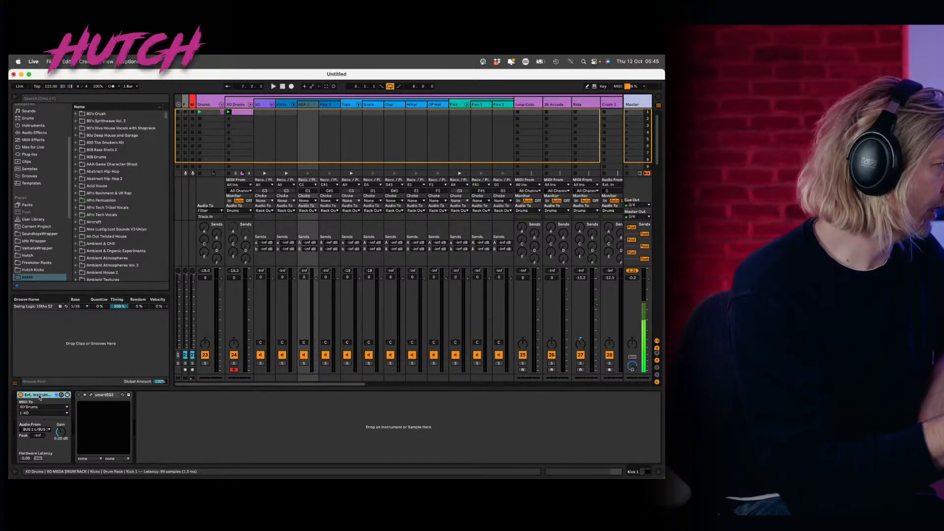
pyautogui.click(23, 404)
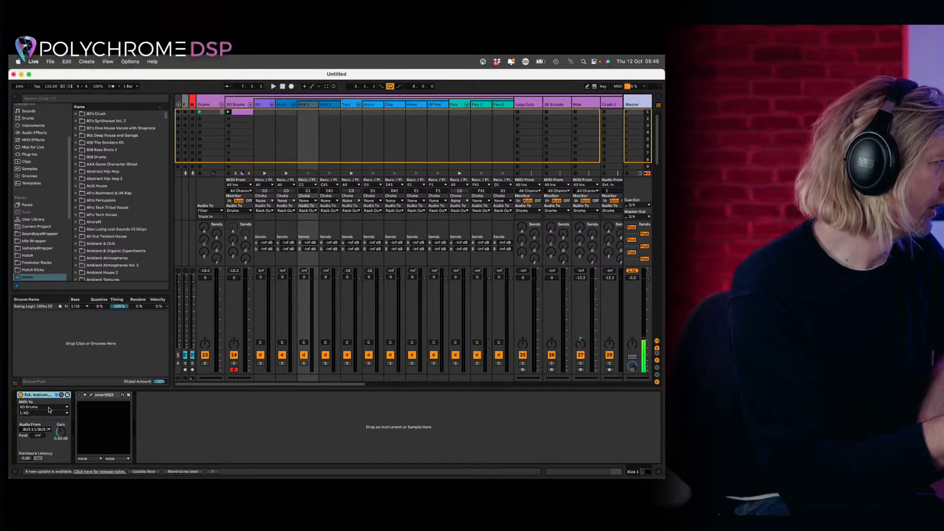
# - Compare the XO and Kicks chains, then inspect the Clap, Flex 2 and Flex 1 pads in the XO Drums track's mega drum rack
pyautogui.click(259, 105)
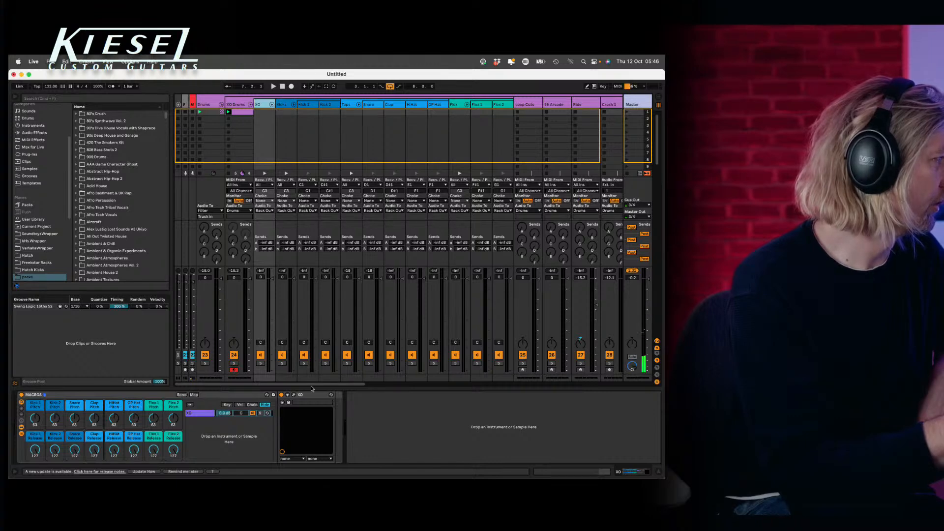
pyautogui.click(284, 105)
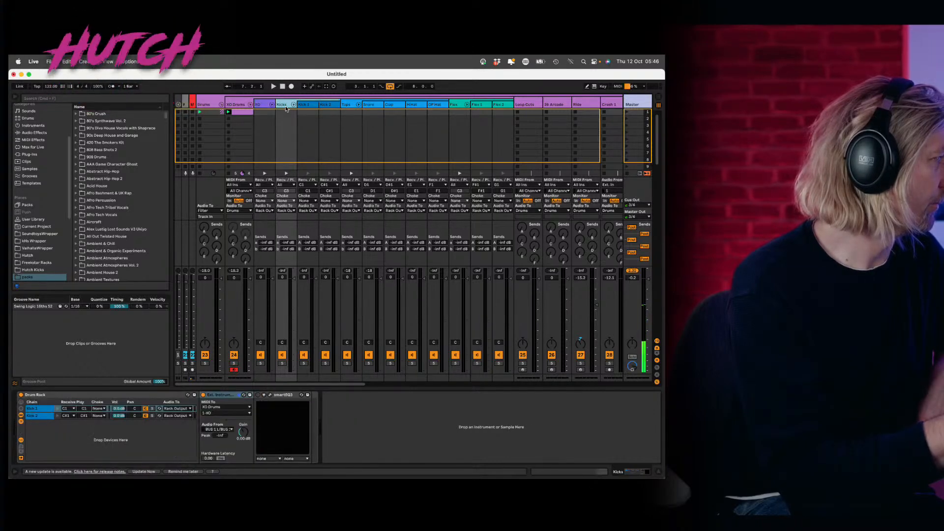
pyautogui.click(236, 104)
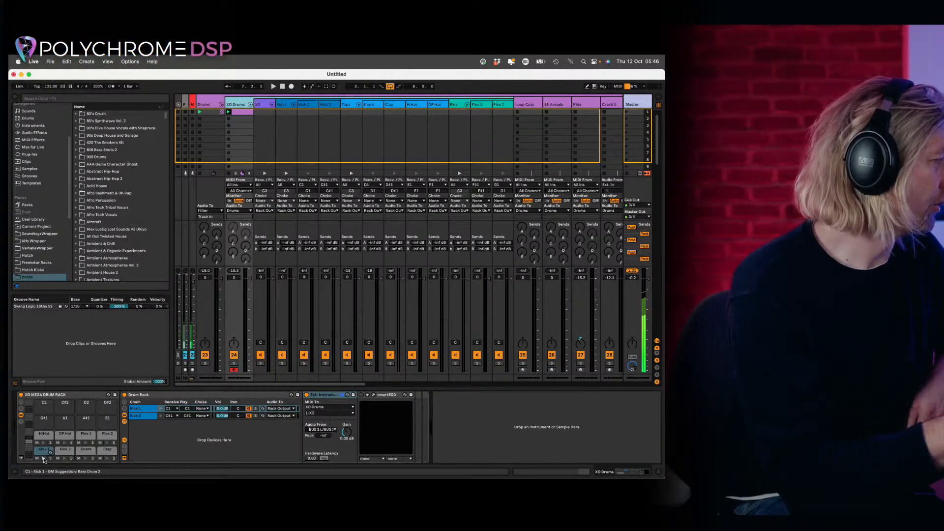
pyautogui.click(103, 451)
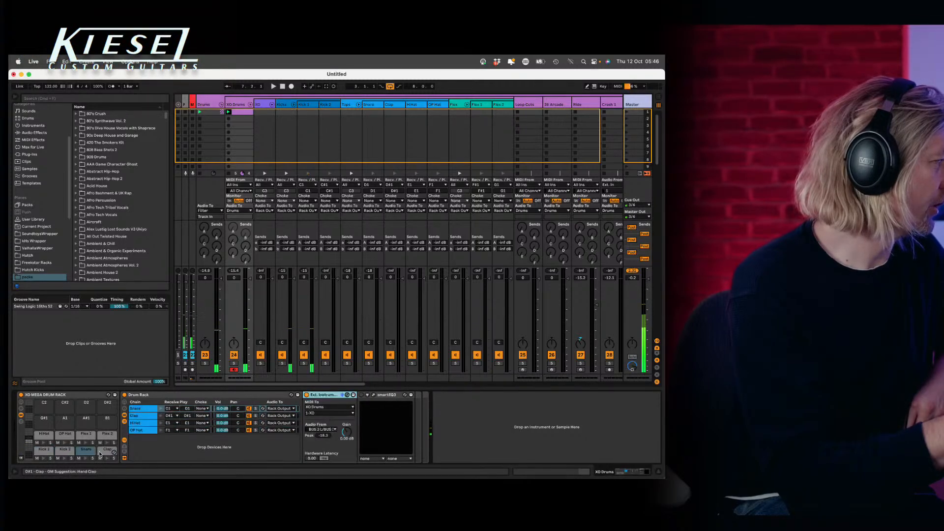
pyautogui.click(108, 433)
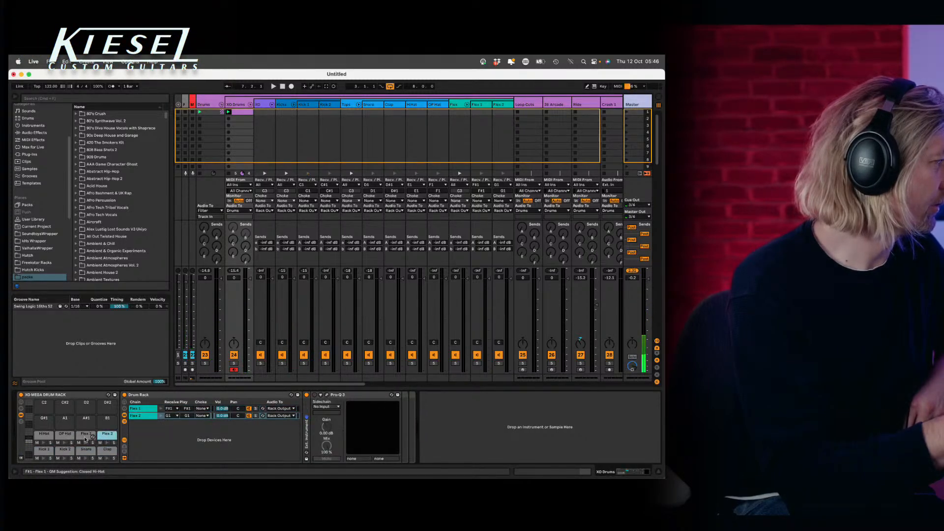
pyautogui.click(84, 435)
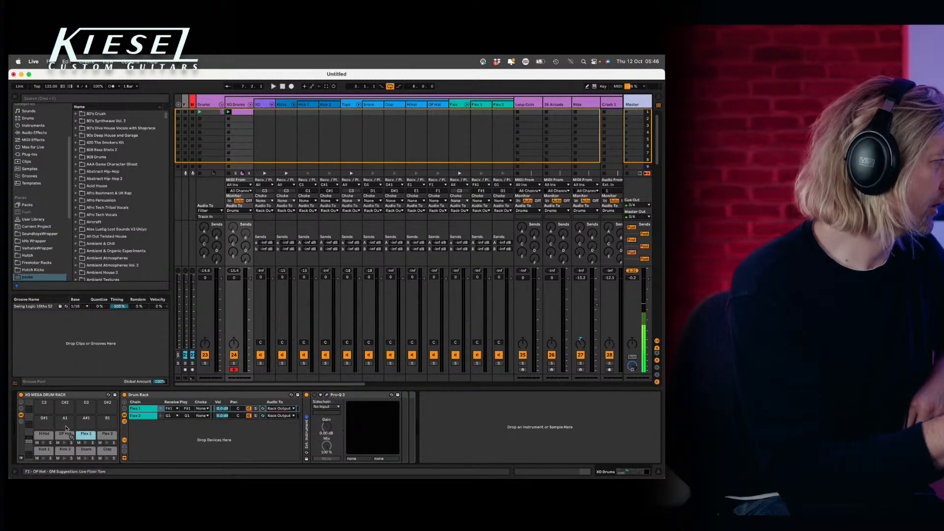
# - Keep Kick 1's External Instrument sending MIDI to XO Drums and check the available destination channels, leaving 1-XO selected
pyautogui.click(47, 452)
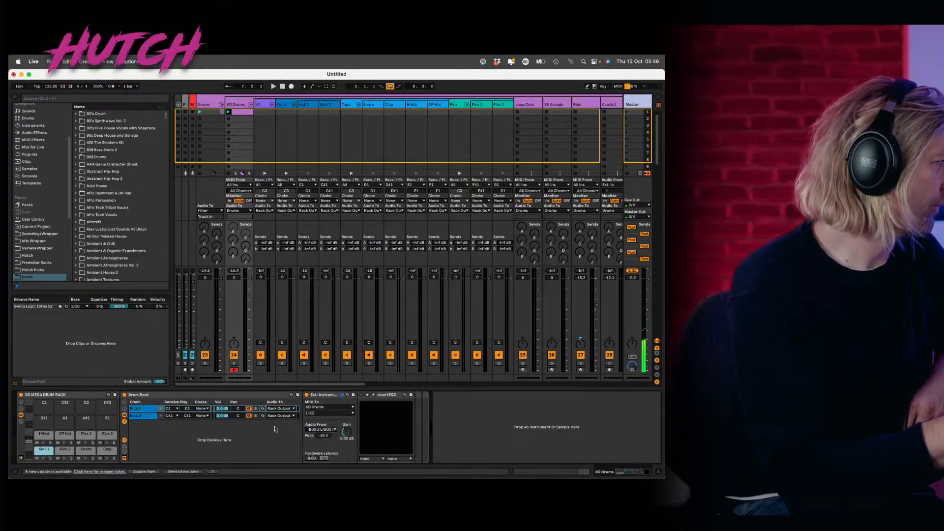
pyautogui.click(329, 407)
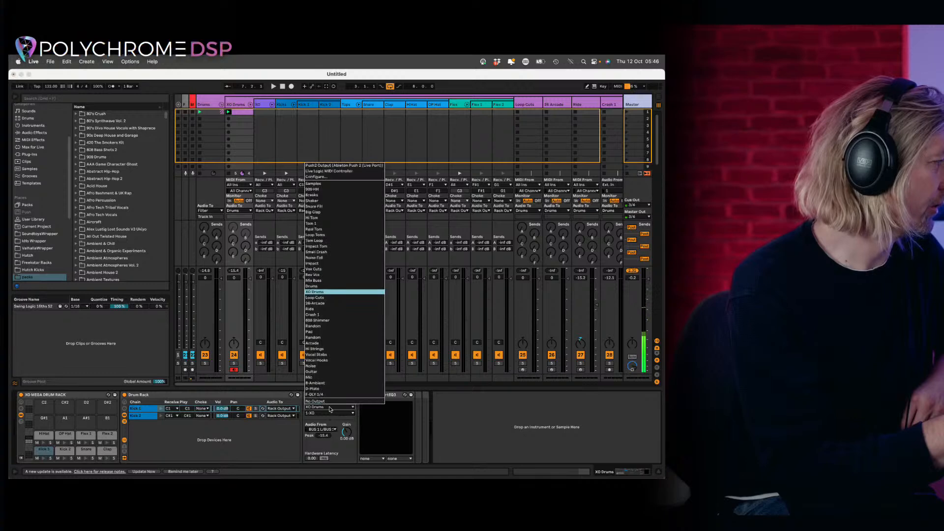
pyautogui.click(344, 293)
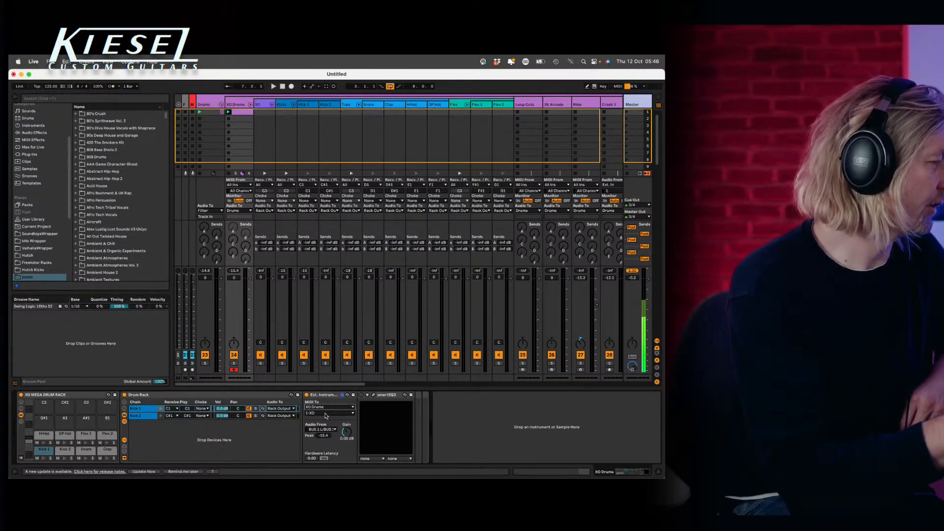
pyautogui.click(326, 413)
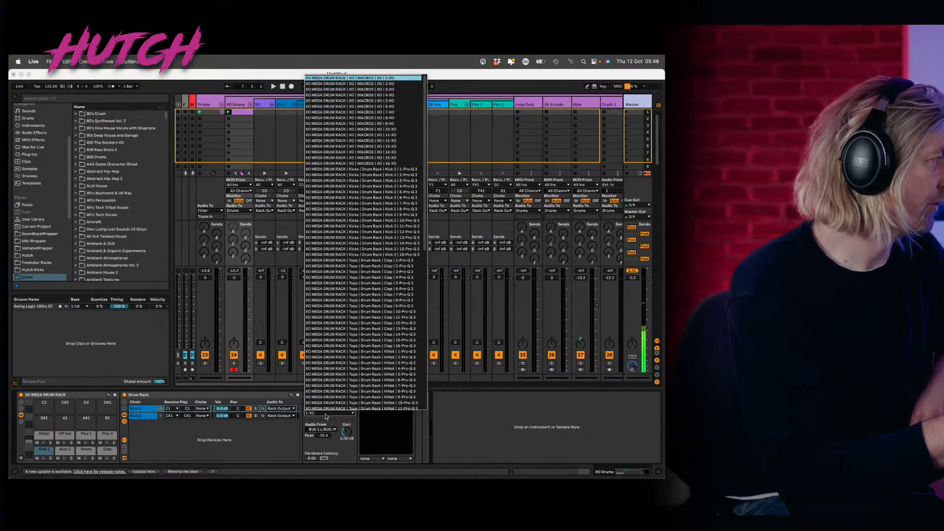
pyautogui.click(446, 418)
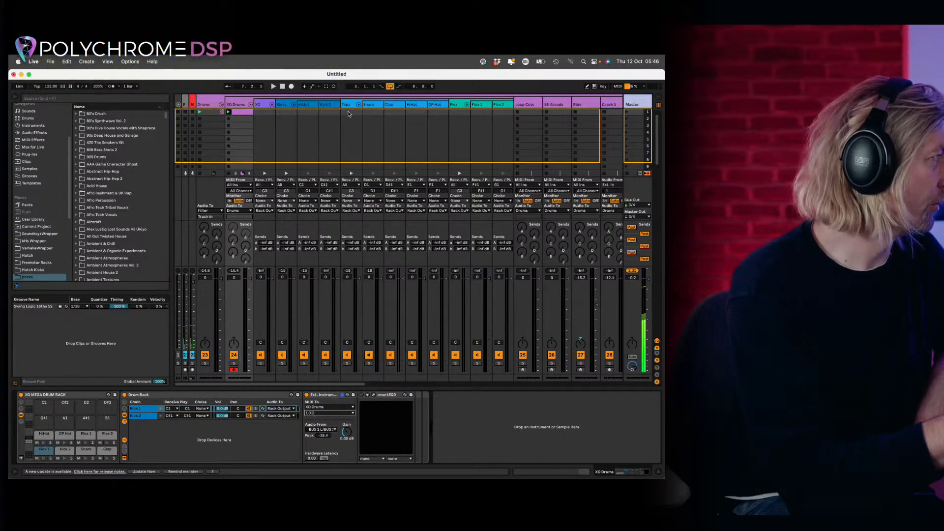
# - Unfold Kick 2's External Instrument to check its routing and compare it with the Snare chain's
pyautogui.click(320, 104)
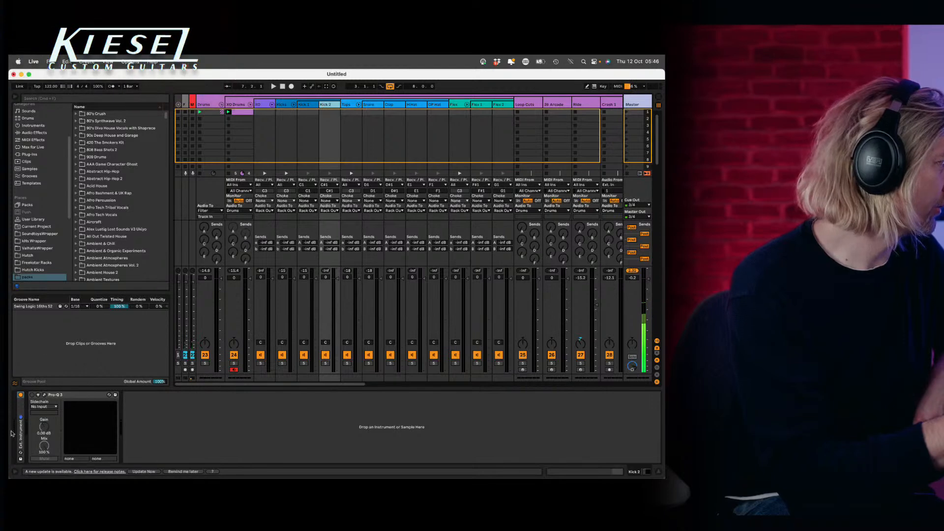
pyautogui.doubleClick(21, 416)
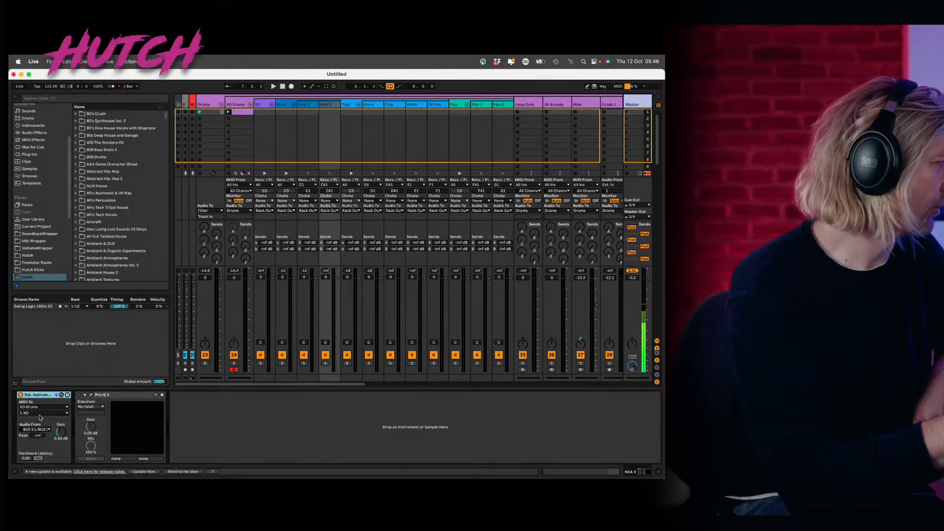
pyautogui.click(374, 103)
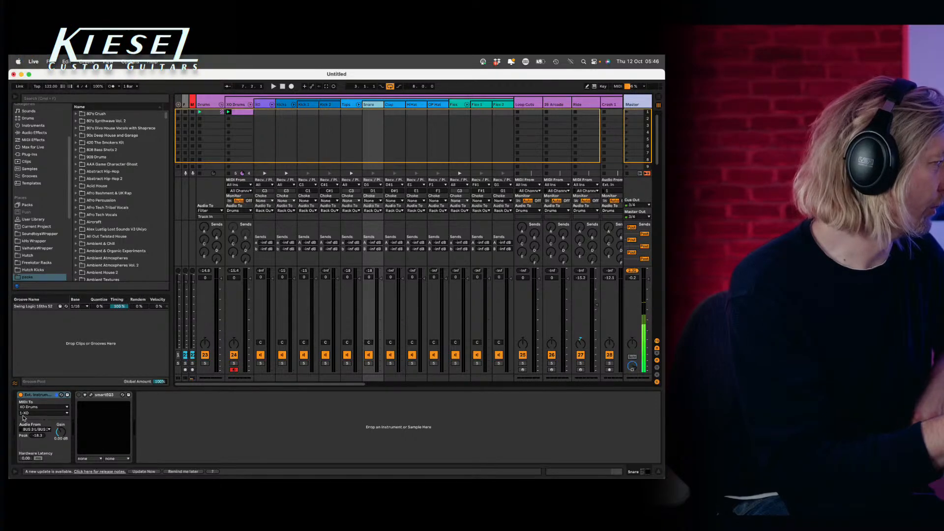
# - Check the audio input bus options of Kick 1's External Instrument without changing the selection
pyautogui.click(300, 104)
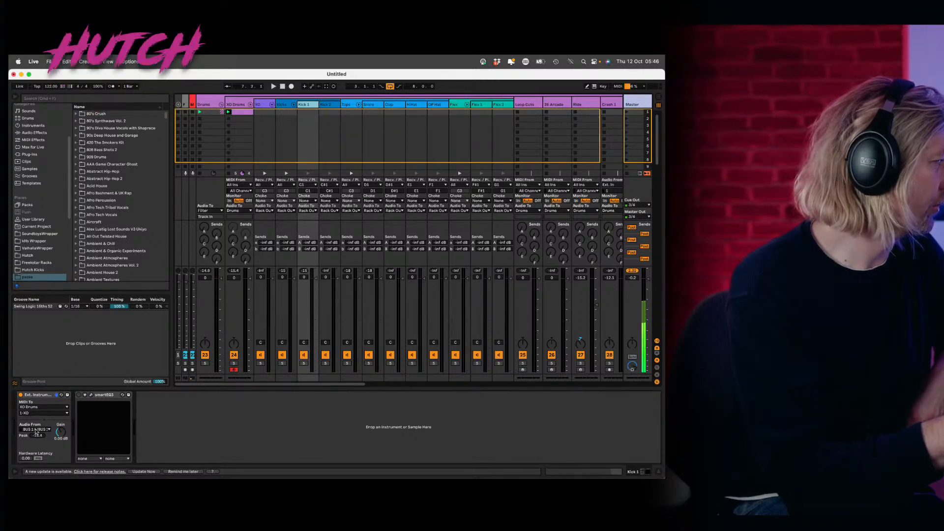
pyautogui.click(44, 430)
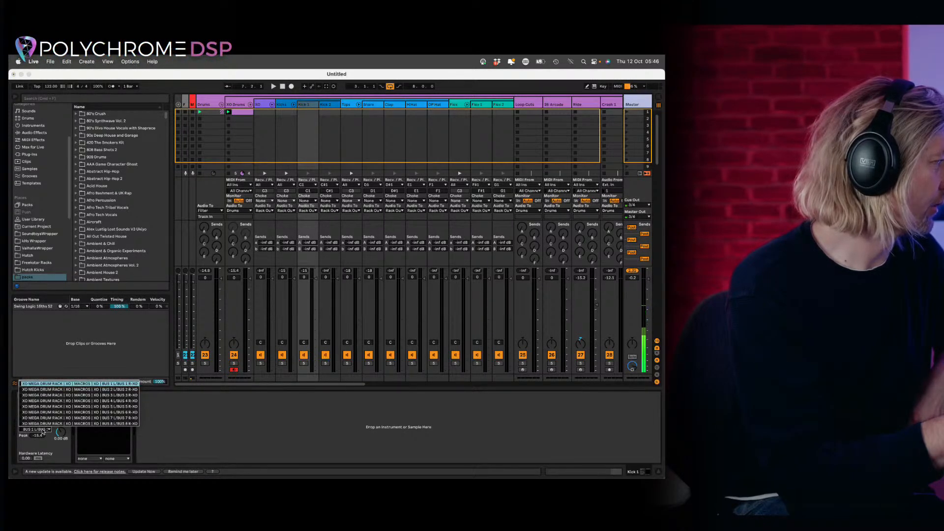
pyautogui.click(208, 415)
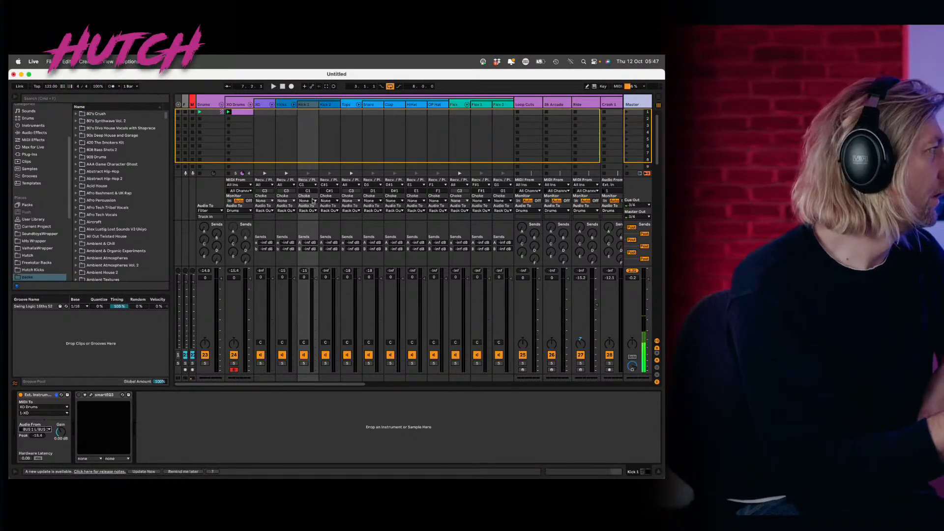
# - Look at the Clap and Kicks chains, then unfold and refold the XO chain and view its macros
pyautogui.click(392, 104)
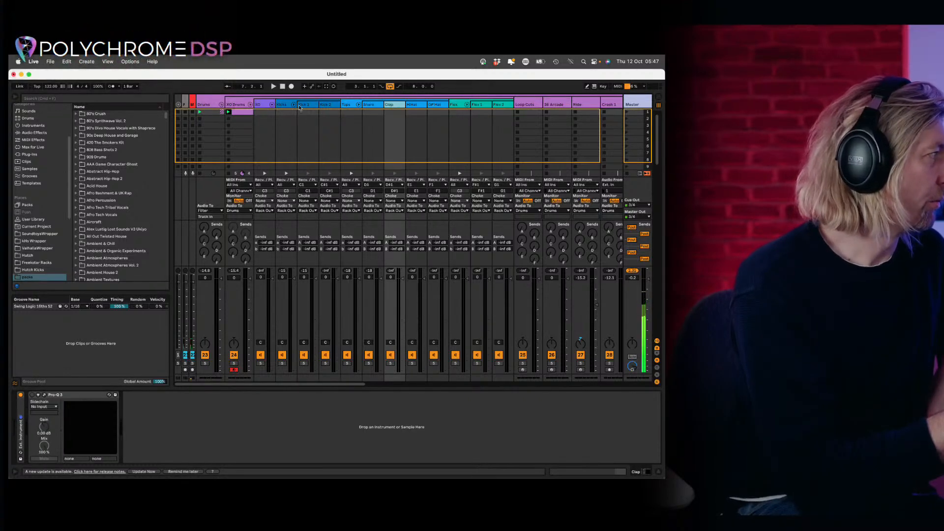
pyautogui.click(285, 105)
pyautogui.click(270, 105)
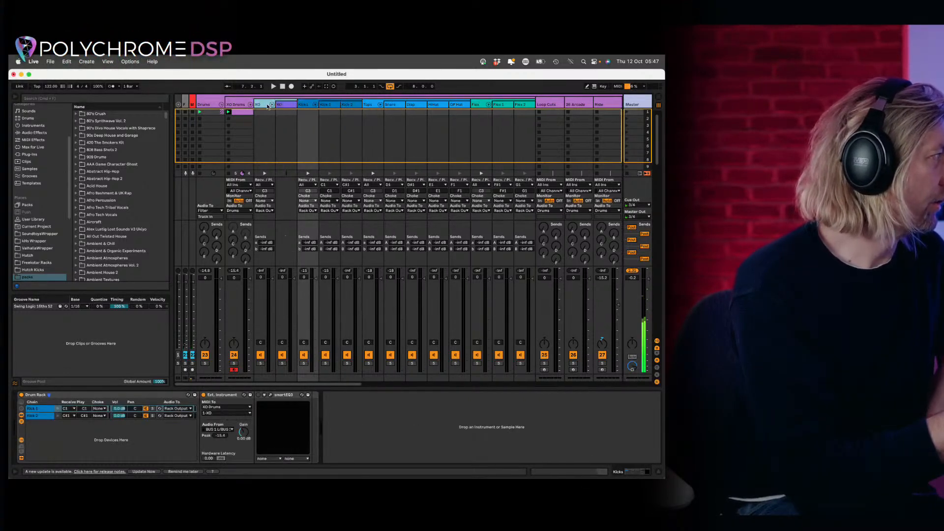
pyautogui.click(271, 105)
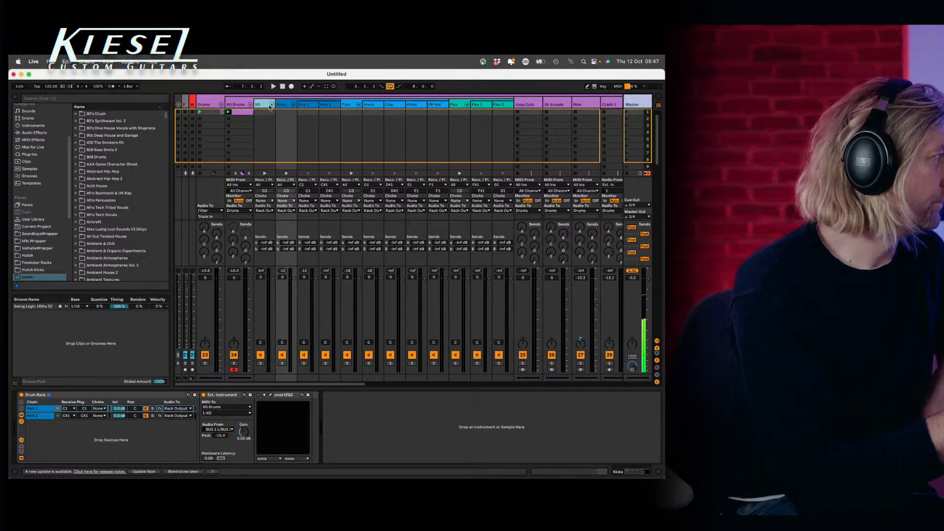
pyautogui.click(260, 105)
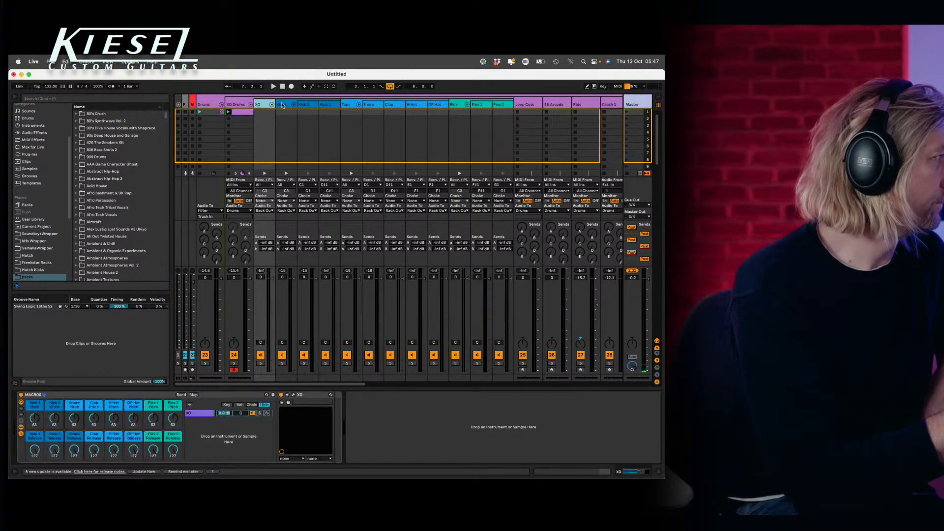
# - Review the mega drum rack's overall structure on XO Drums, checking its XO, Kicks and Tops chains
pyautogui.click(283, 105)
pyautogui.click(234, 105)
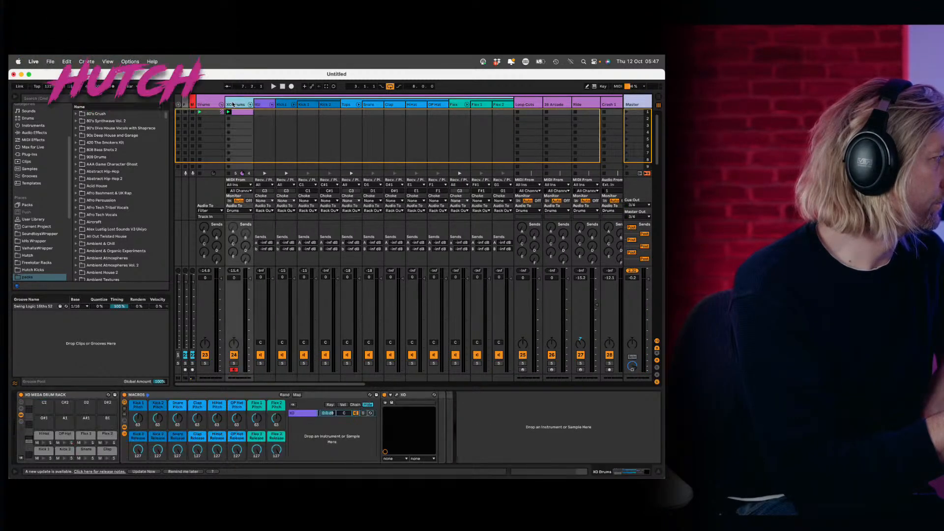
pyautogui.click(259, 103)
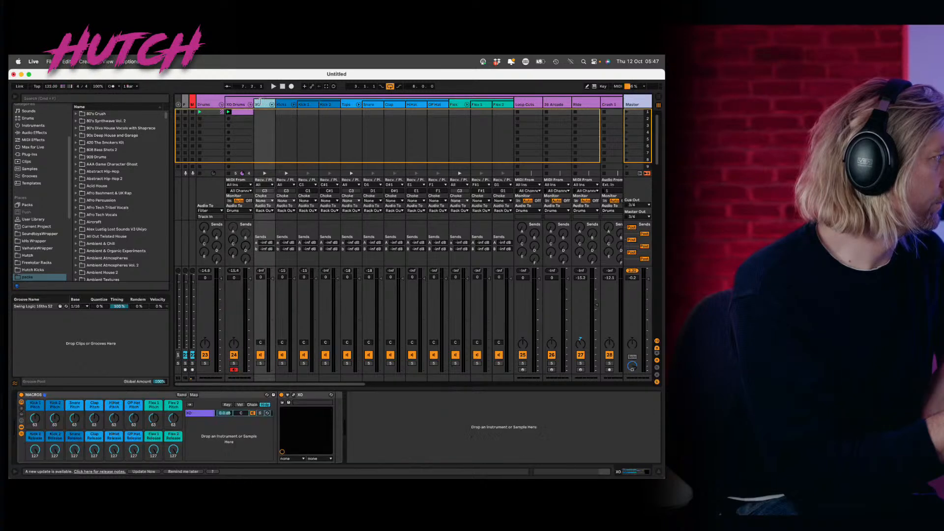
pyautogui.click(290, 105)
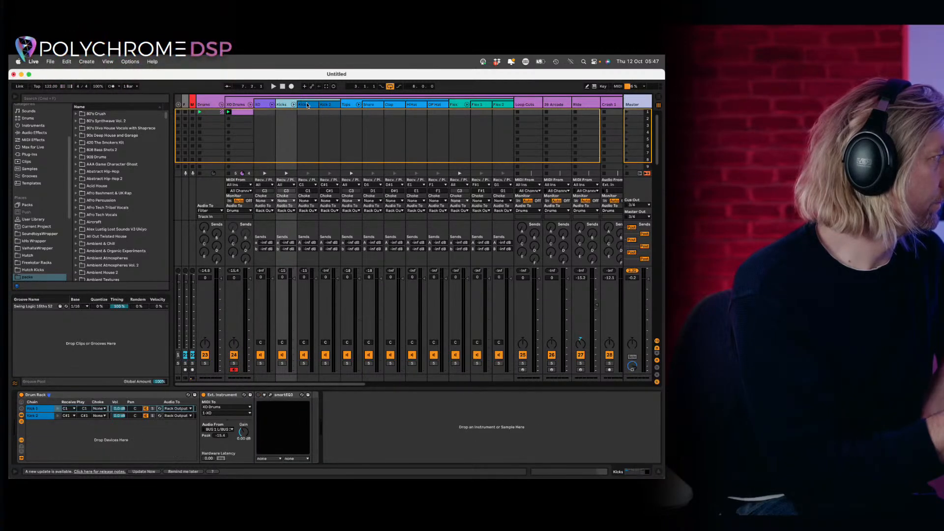
pyautogui.click(347, 105)
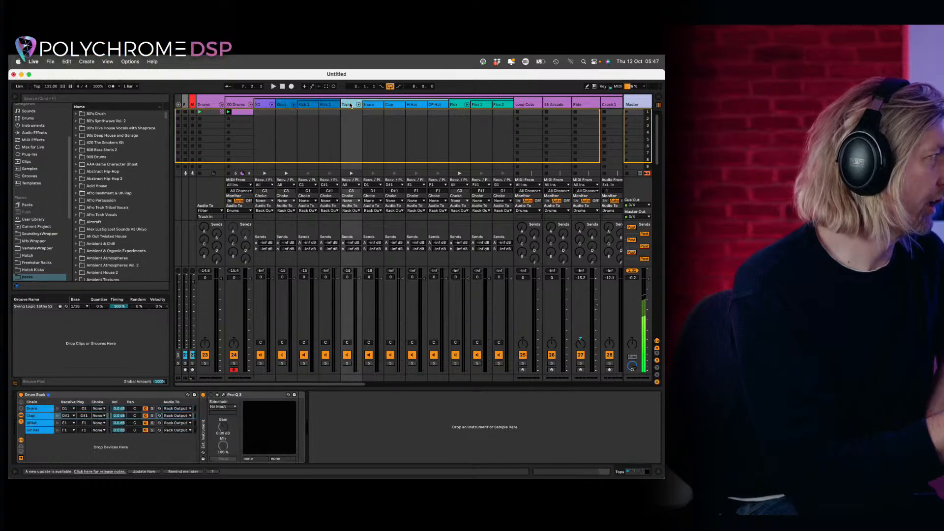
# - Compare the Flex, Kicks and Tops chains and the nested pads each of their drum racks contains
pyautogui.click(458, 106)
pyautogui.click(283, 105)
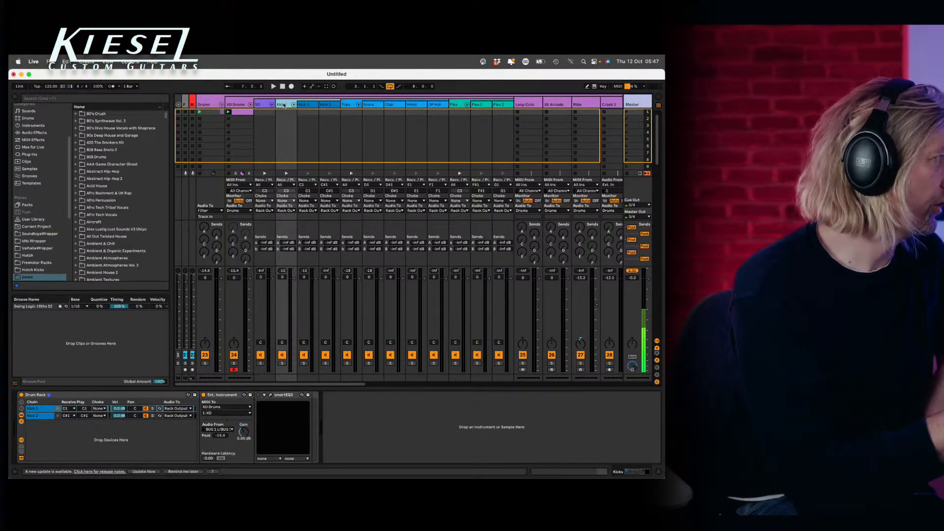
pyautogui.click(350, 105)
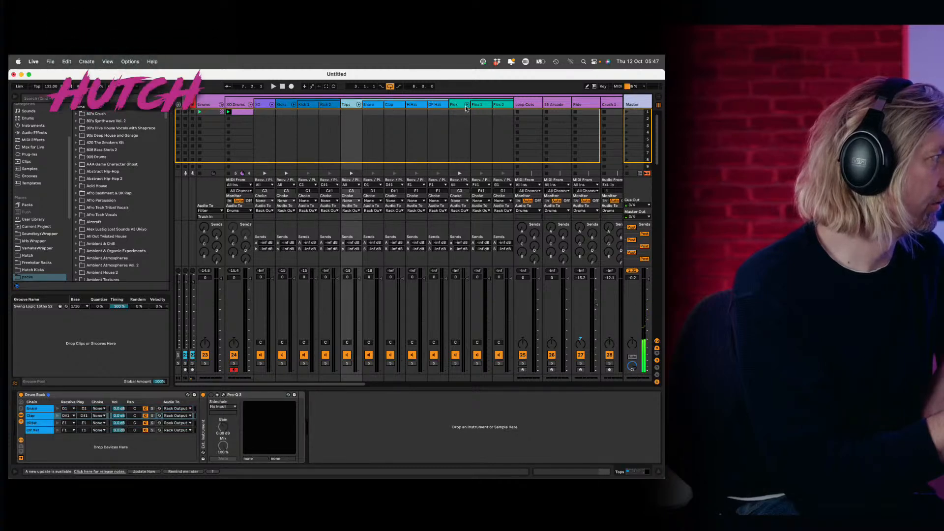
pyautogui.click(461, 107)
# - Fold the Tops chain, look at the Kicks and Flex chains beside it, and unfold Tops again
pyautogui.click(358, 105)
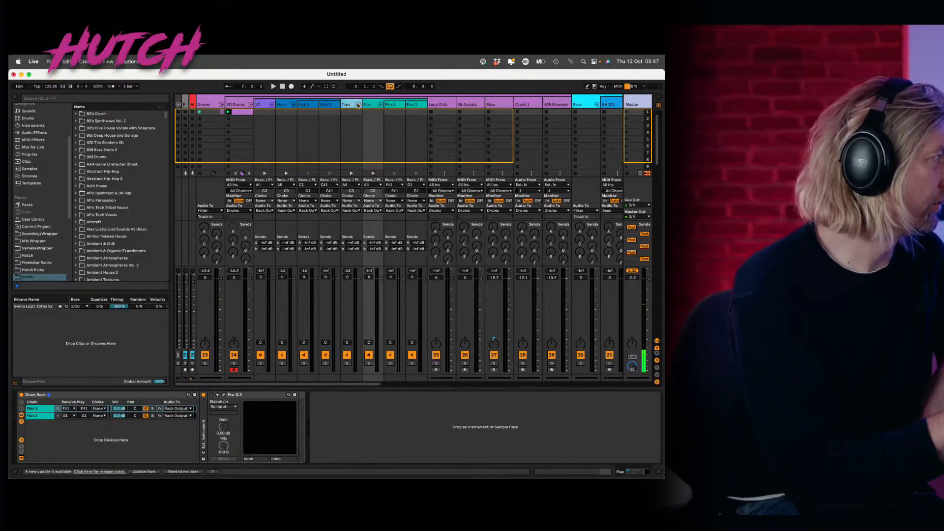
pyautogui.click(284, 105)
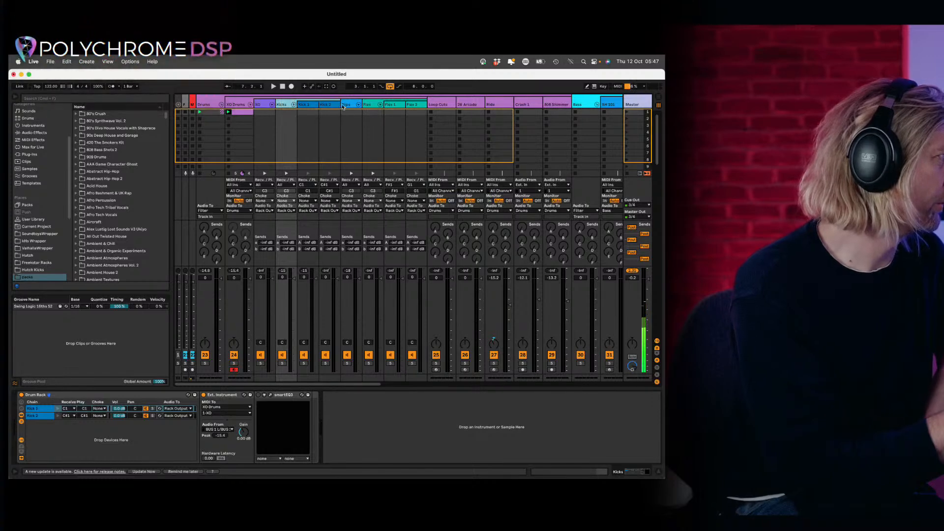
pyautogui.click(343, 105)
pyautogui.click(368, 104)
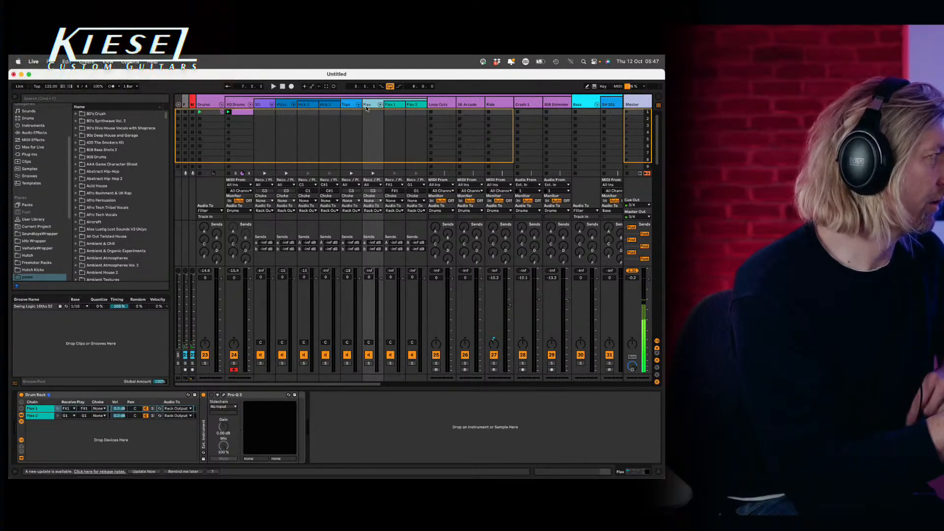
pyautogui.click(358, 105)
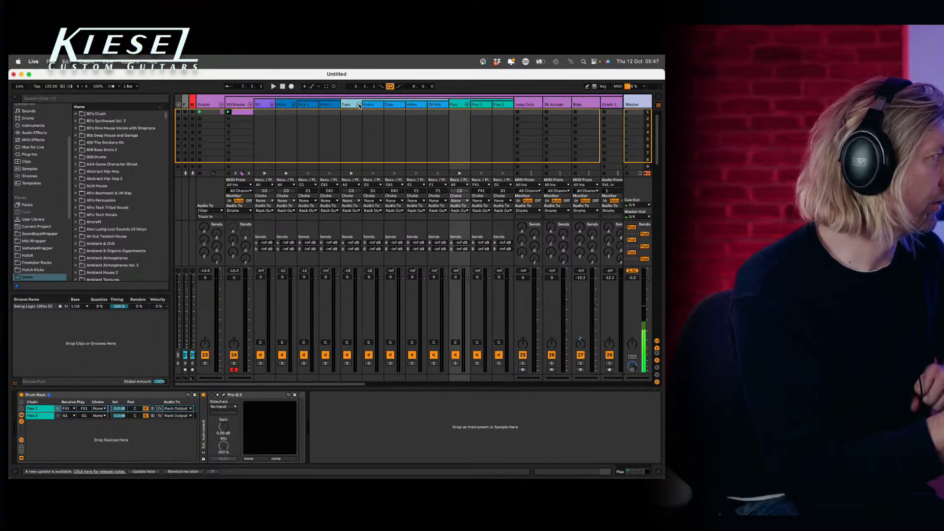
# - Review the individual Flex pads and Kick 2, then the Tops, Flex and Kicks group chains
pyautogui.click(498, 105)
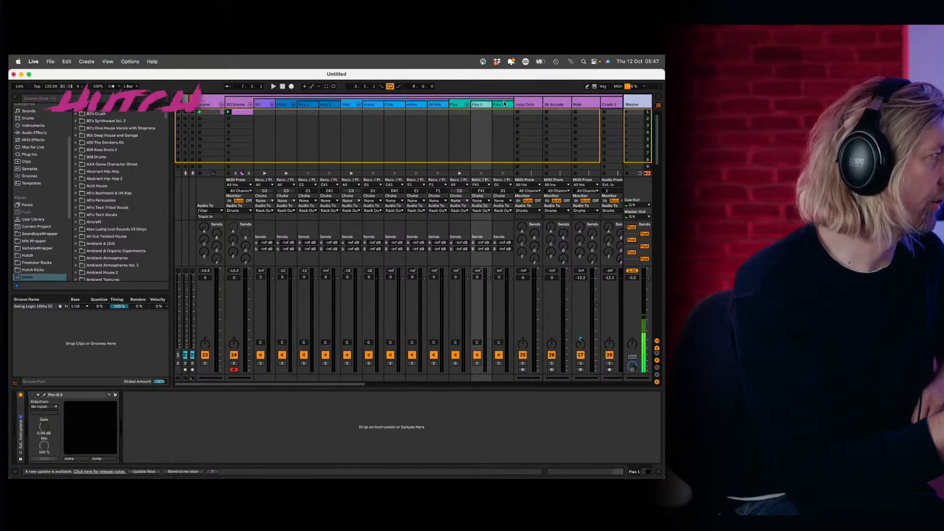
pyautogui.click(451, 104)
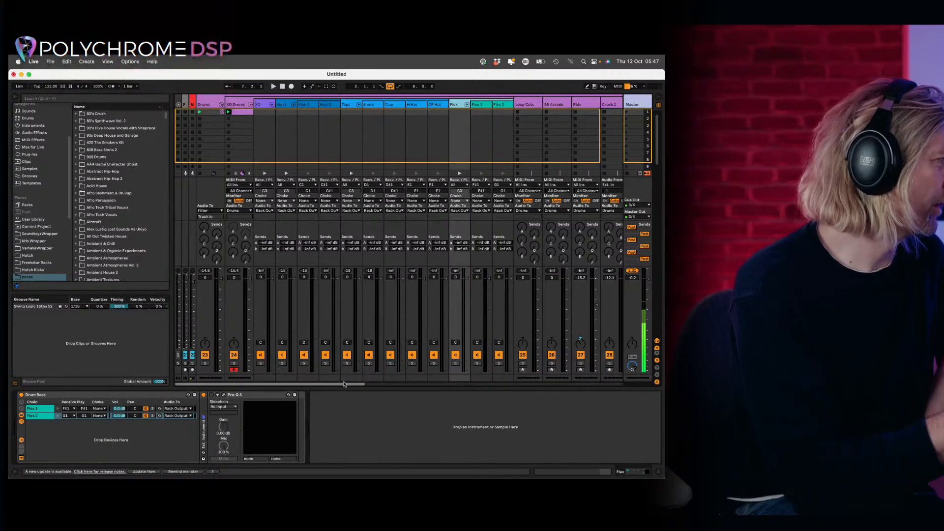
pyautogui.moveTo(345, 385)
pyautogui.mouseDown()
pyautogui.moveTo(354, 385)
pyautogui.moveTo(333, 385)
pyautogui.mouseUp()
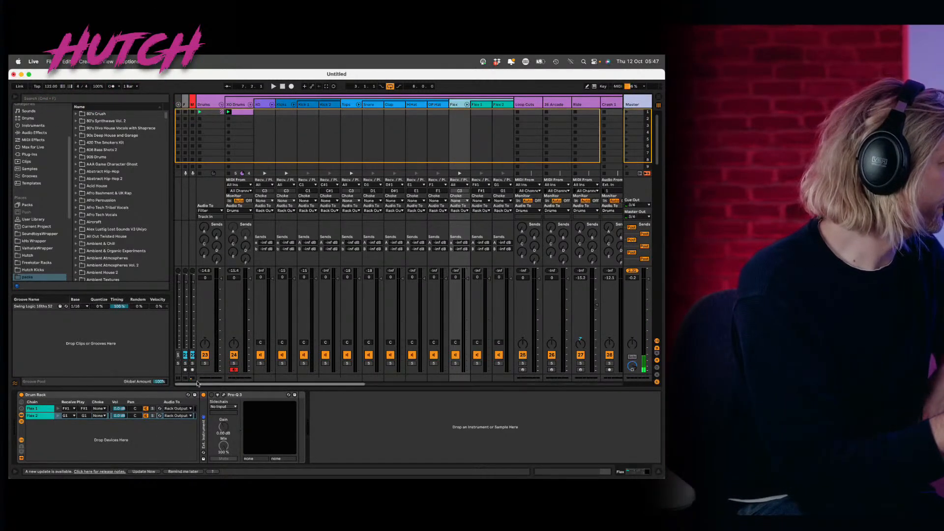
pyautogui.click(323, 105)
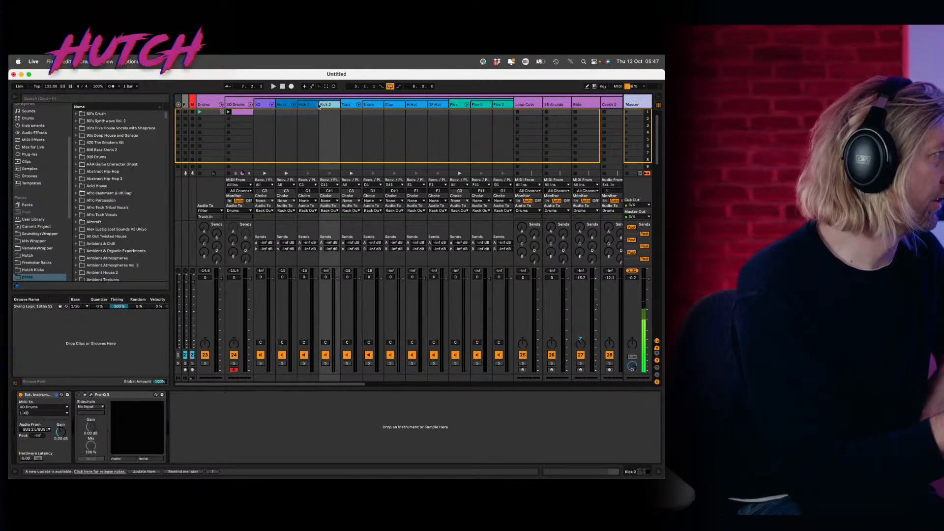
pyautogui.click(349, 105)
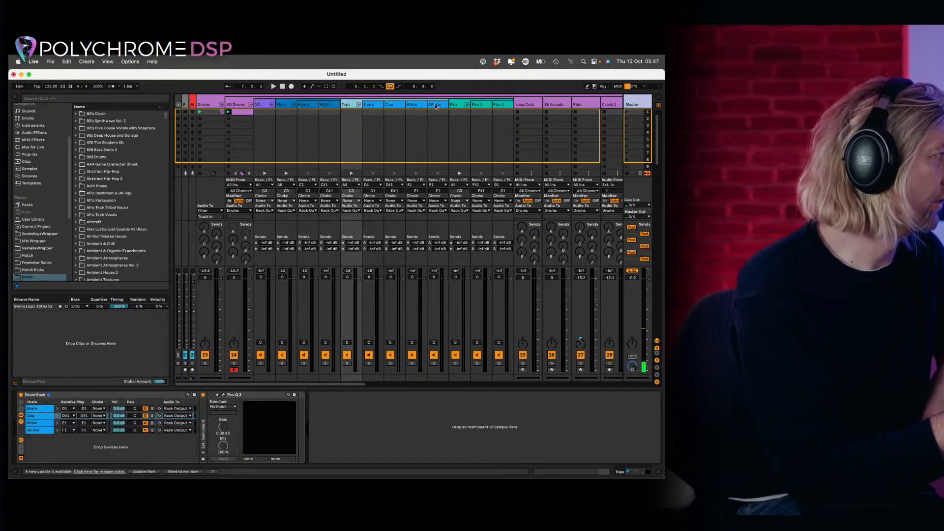
pyautogui.click(460, 105)
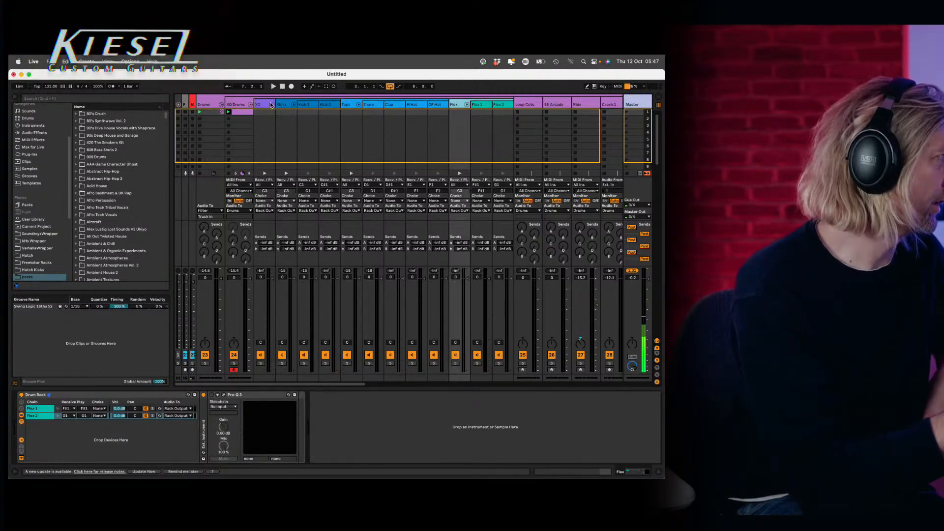
pyautogui.click(295, 104)
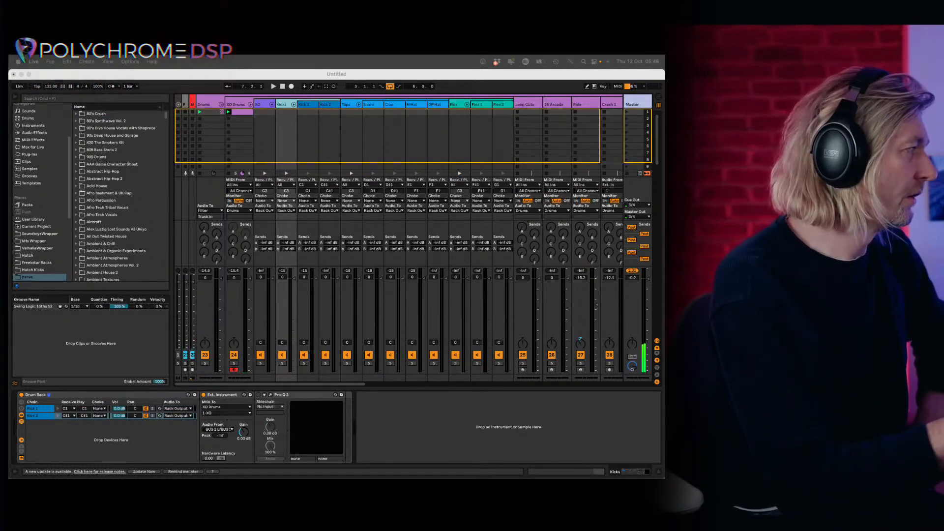
# - Reveal the sends and return chains of the nested Kicks drum rack briefly, then hide them again
pyautogui.click(348, 102)
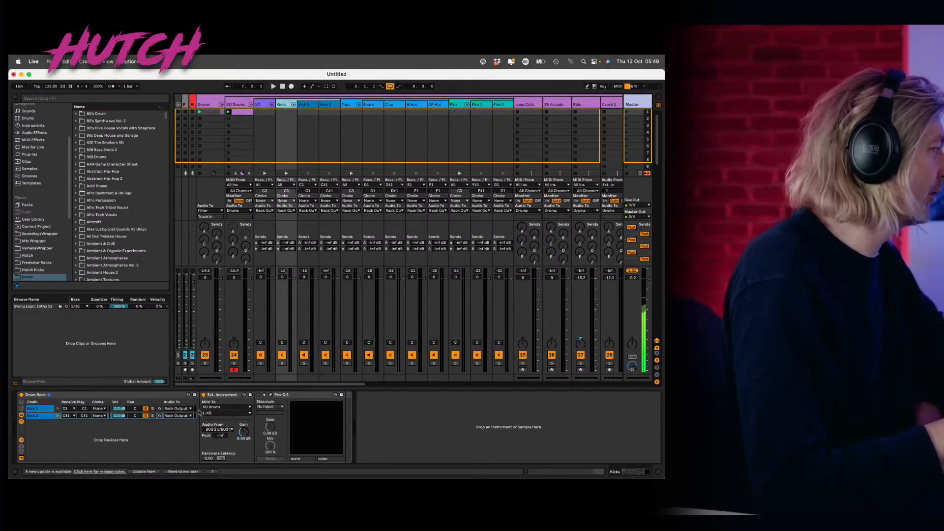
pyautogui.click(21, 452)
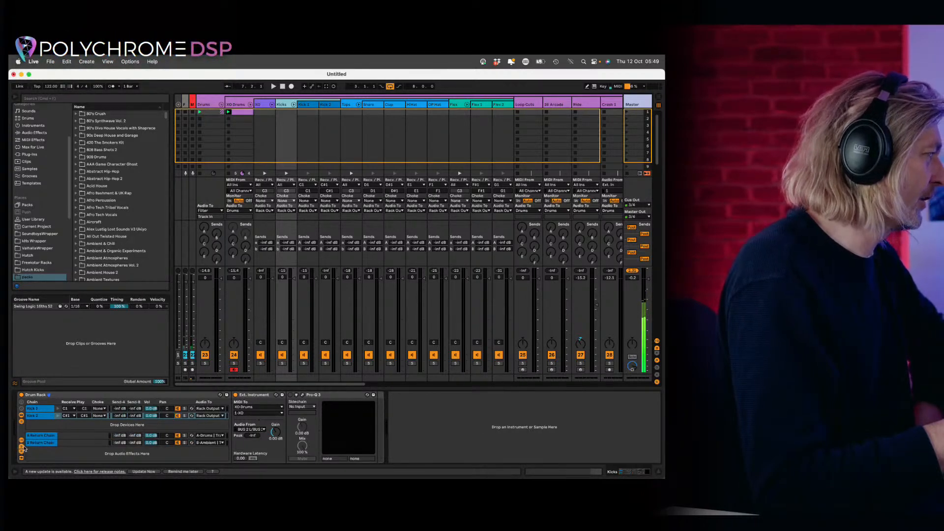
pyautogui.click(21, 448)
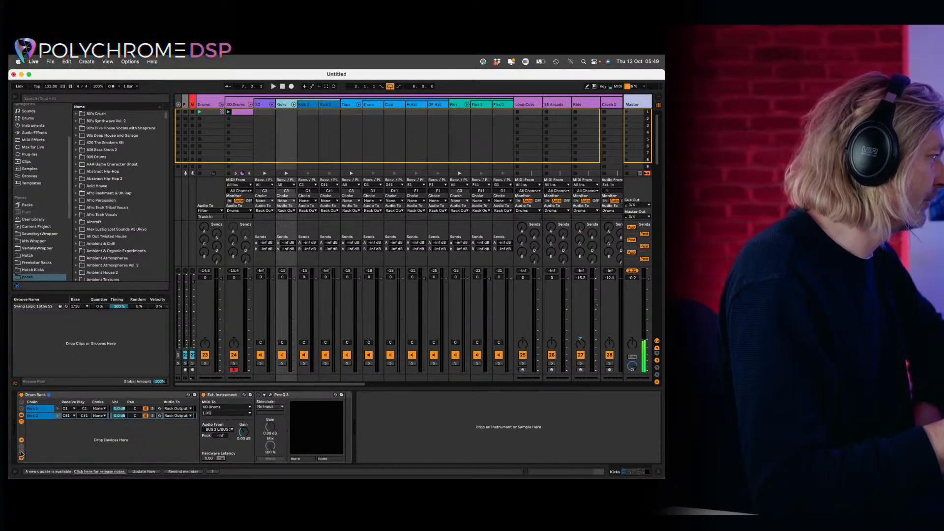
# - Compare the devices on Kick 1 and the XO chain with the mega drum rack on XO Drums
pyautogui.click(310, 105)
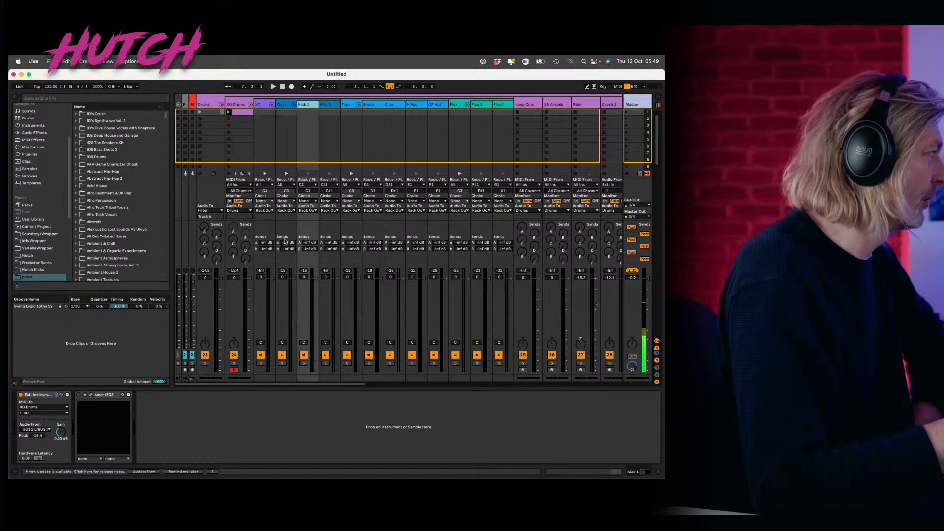
pyautogui.click(268, 105)
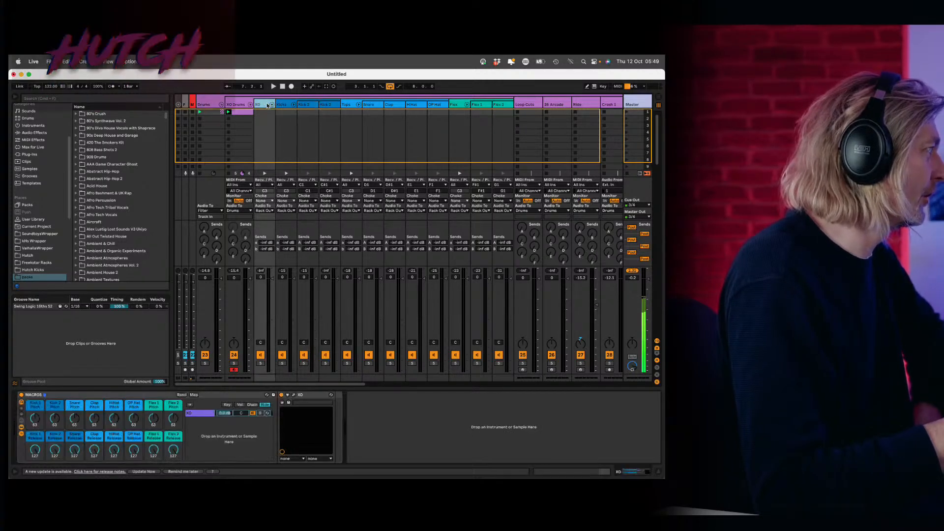
pyautogui.click(244, 106)
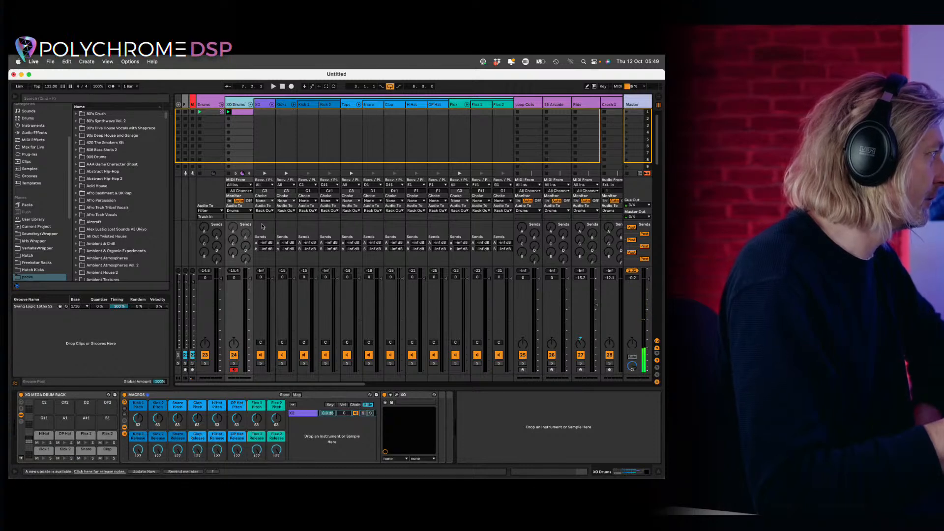
pyautogui.click(268, 106)
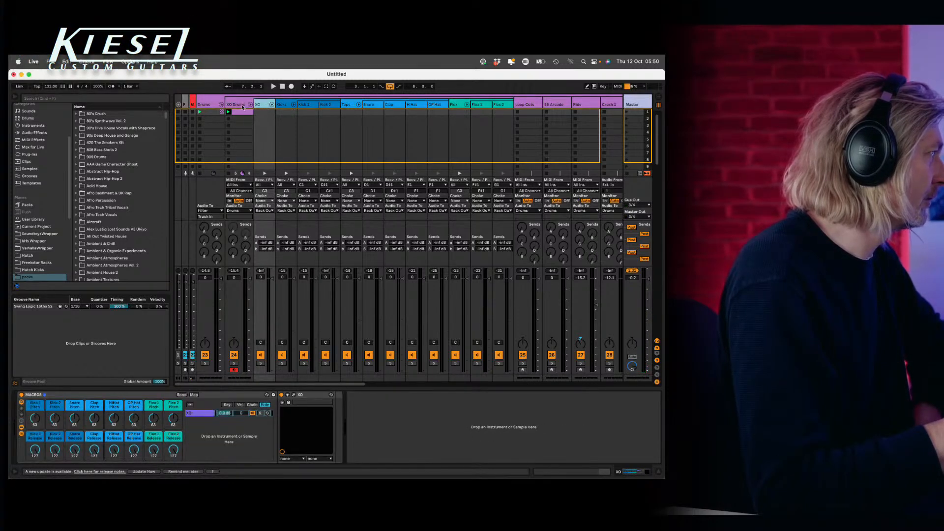
pyautogui.click(243, 105)
pyautogui.click(301, 105)
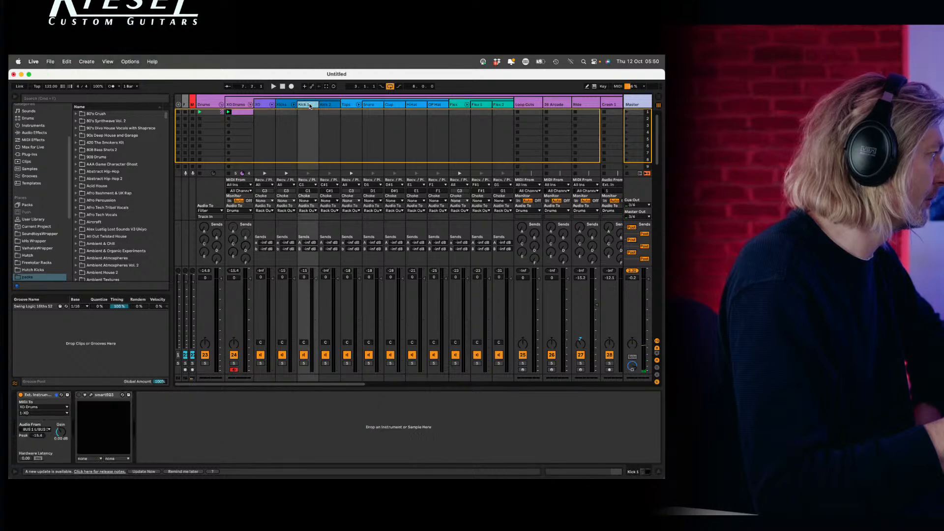
pyautogui.click(245, 106)
# - Show the chain list and return chains of the XO mega drum rack, leaving its send columns hidden
pyautogui.click(21, 421)
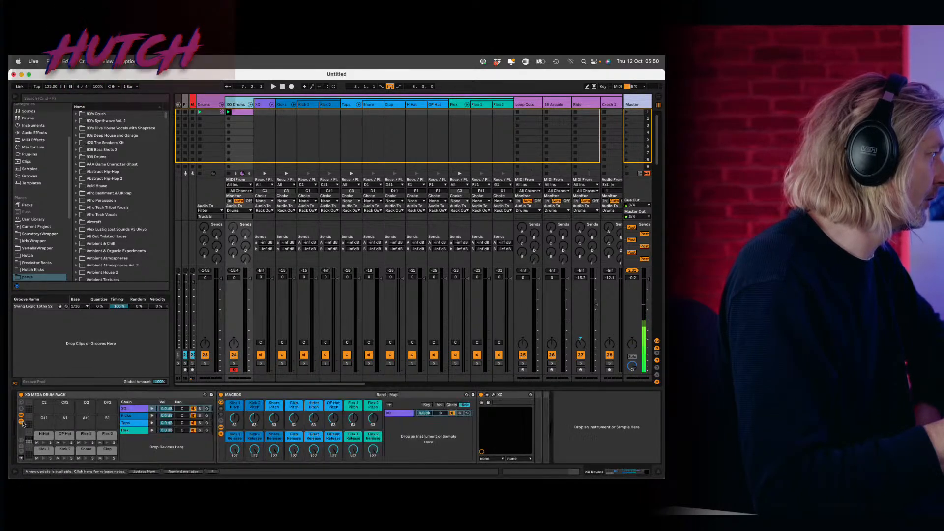
pyautogui.click(22, 448)
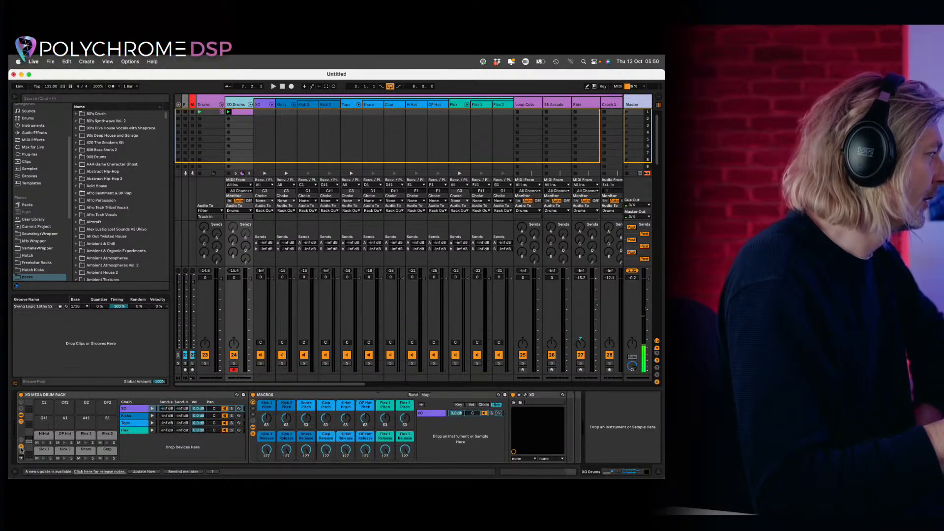
pyautogui.click(22, 448)
pyautogui.click(23, 451)
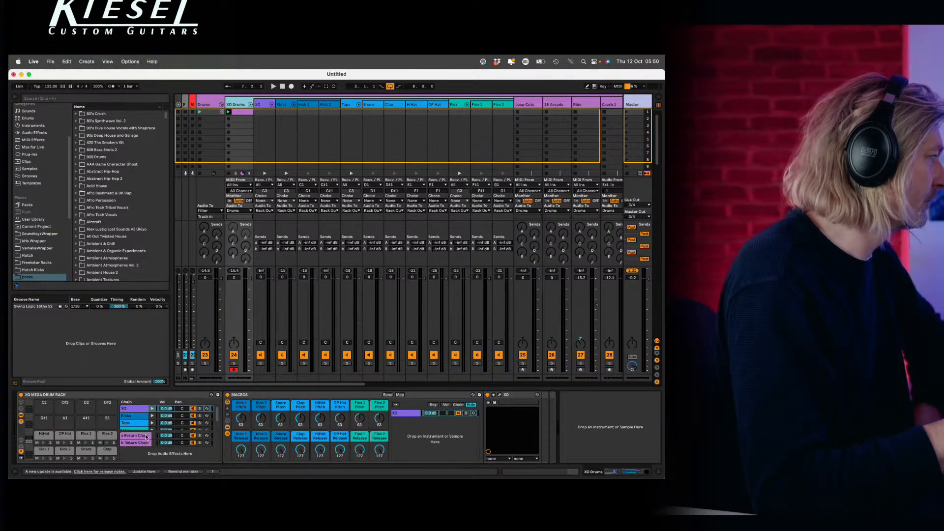
# - Show the mega drum rack's input/output routing without the send columns and examine where its a and b return chains are sent
pyautogui.click(21, 450)
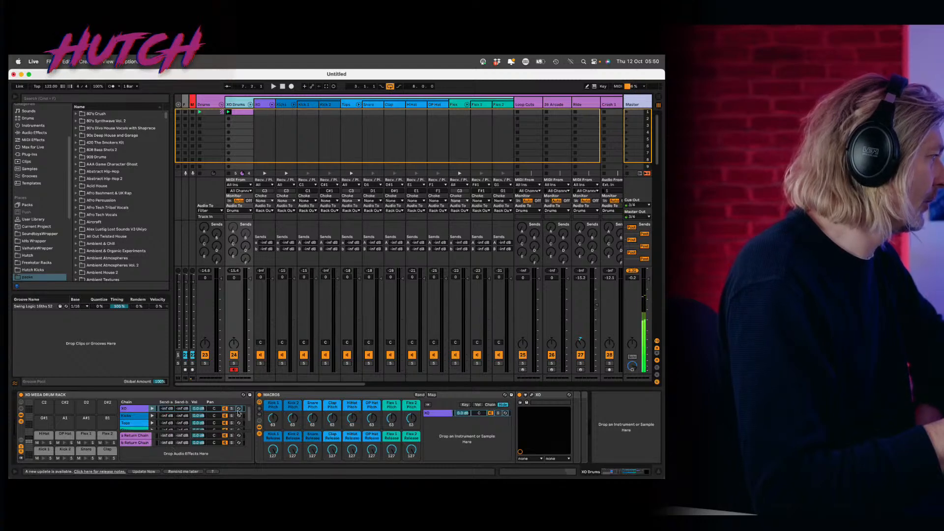
pyautogui.click(20, 440)
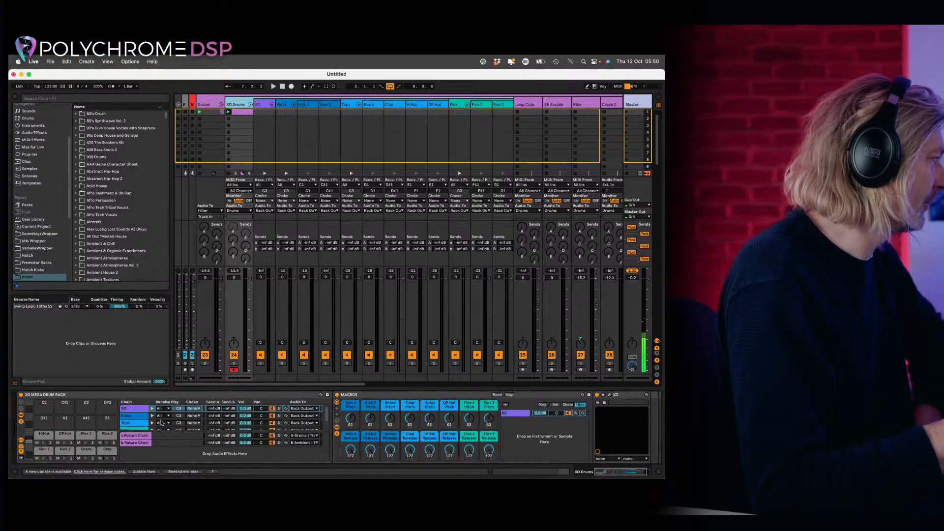
pyautogui.click(21, 448)
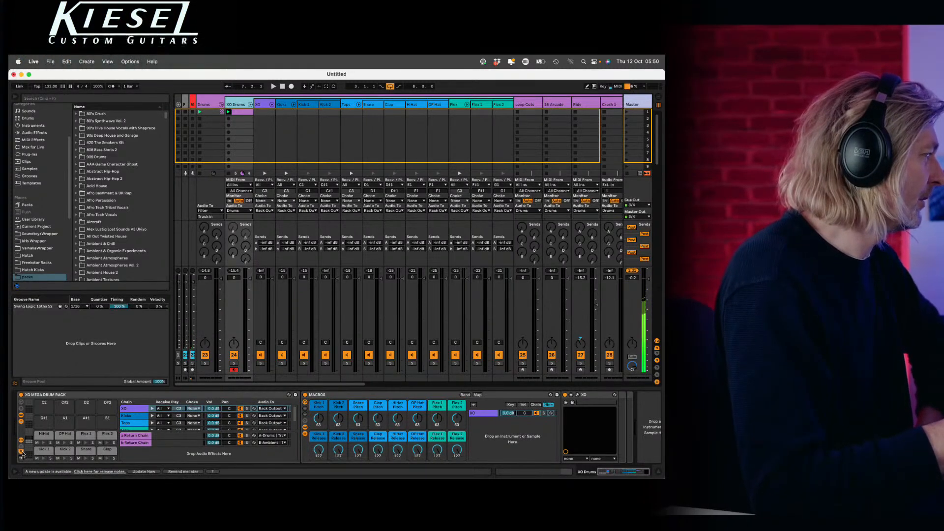
pyautogui.click(147, 435)
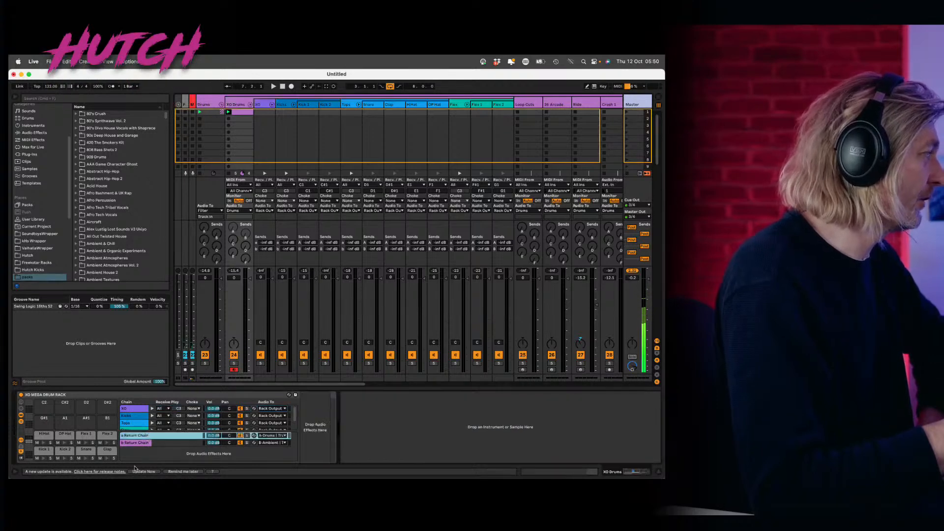
pyautogui.click(142, 456)
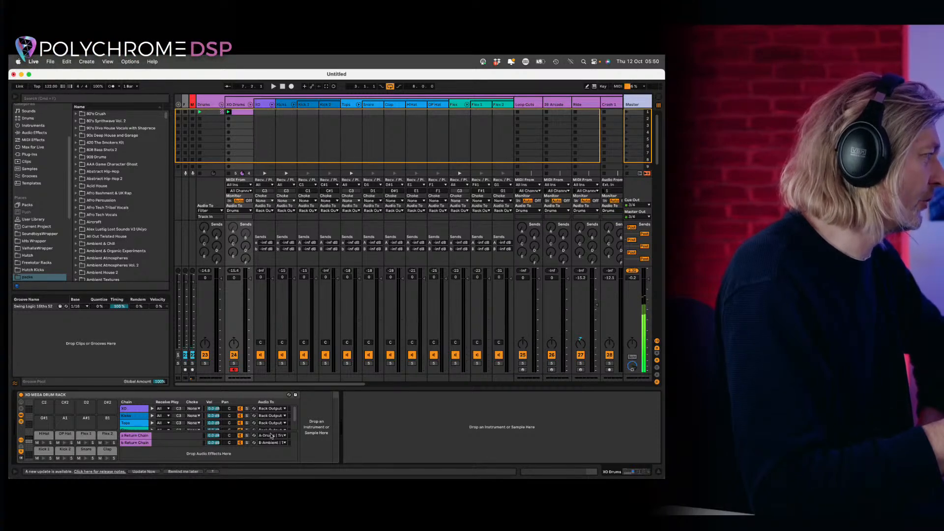
# - Show the set's return tracks in the mixer, check A Drums and B Ambient, and return to the XO Drums rack
pyautogui.click(655, 357)
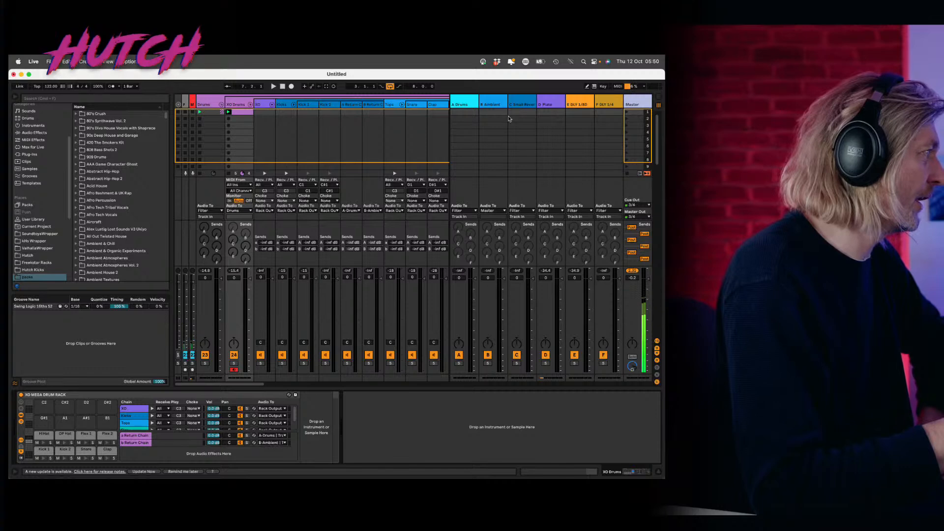
pyautogui.click(462, 103)
pyautogui.click(484, 102)
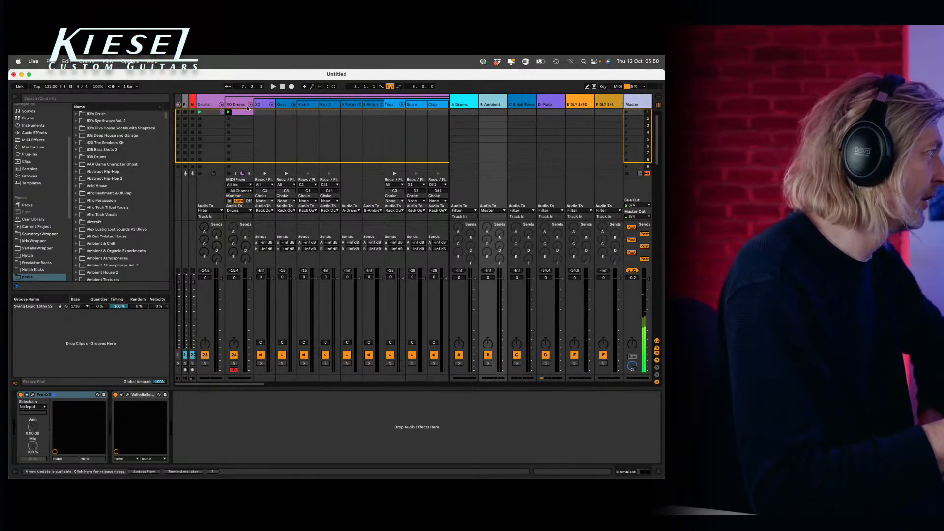
pyautogui.click(238, 105)
pyautogui.click(263, 105)
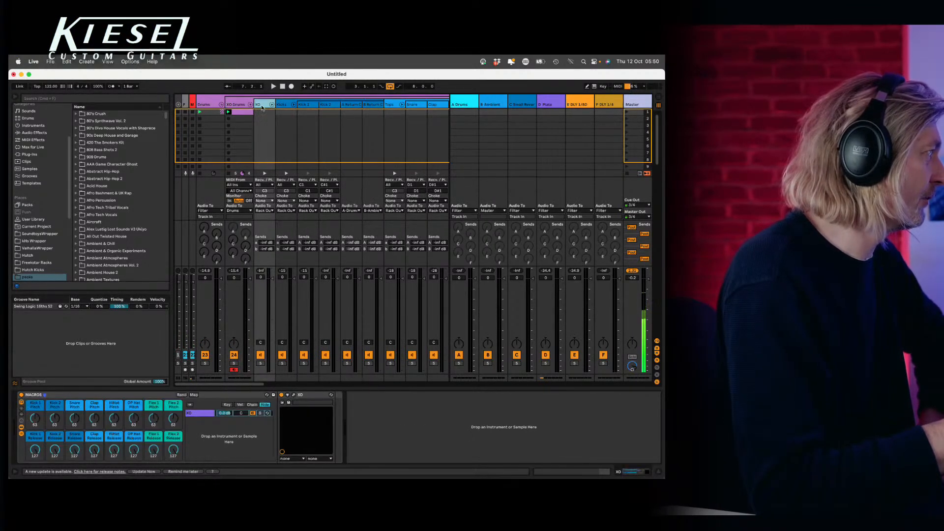
pyautogui.click(236, 101)
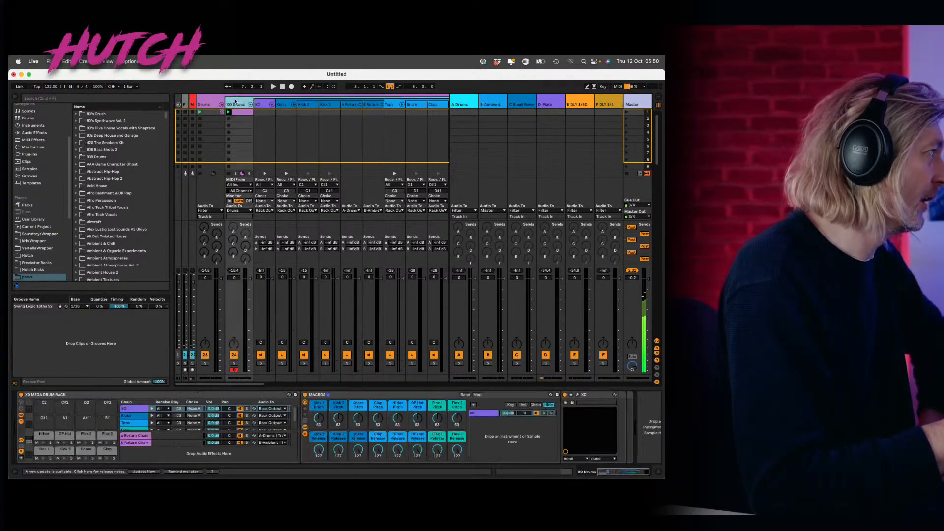
# - Look through the effects on the A Drums, B Ambient, C Small Reverb and D Plate return tracks
pyautogui.click(464, 113)
pyautogui.click(487, 105)
pyautogui.click(522, 105)
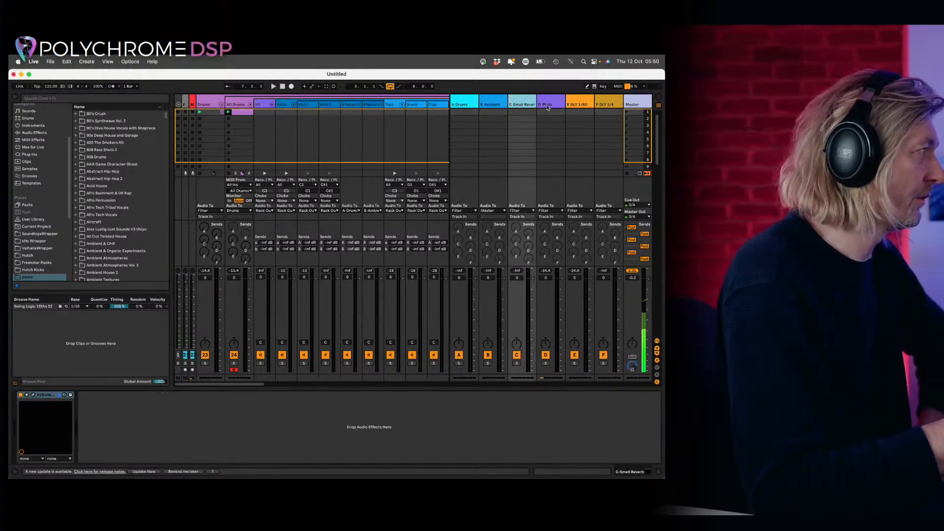
pyautogui.click(546, 106)
pyautogui.click(472, 105)
pyautogui.click(504, 105)
pyautogui.click(521, 104)
pyautogui.click(546, 105)
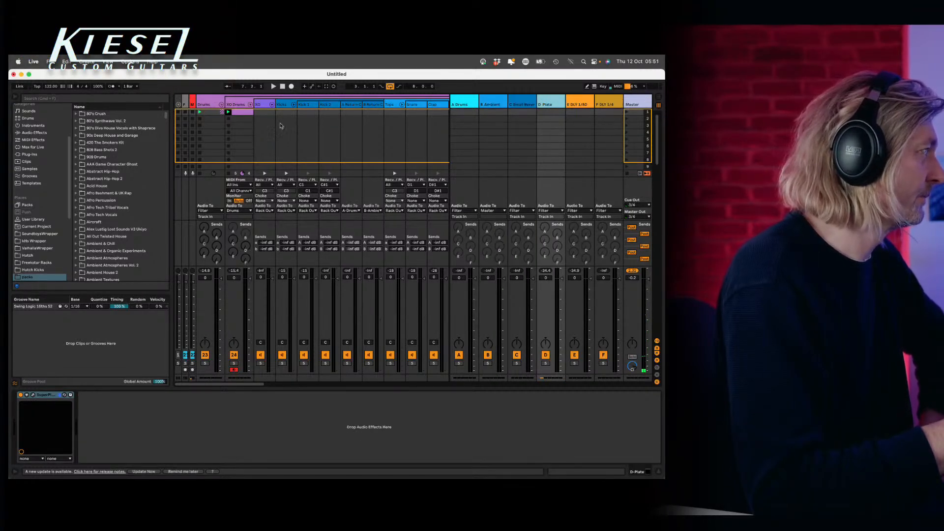
# - Inspect the devices on the XO and Kick 1 chains from the mixer, and return to the XO Drums track's rack
pyautogui.click(260, 104)
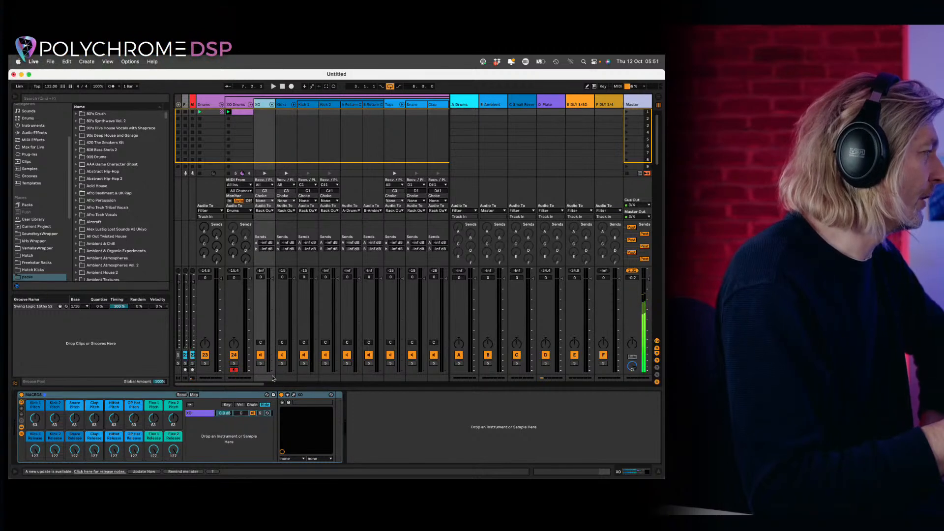
pyautogui.click(301, 105)
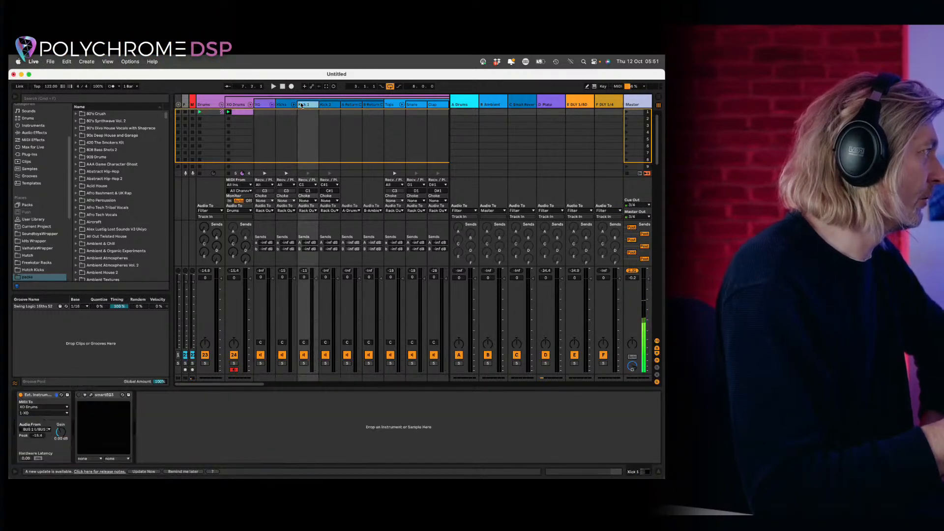
pyautogui.click(258, 105)
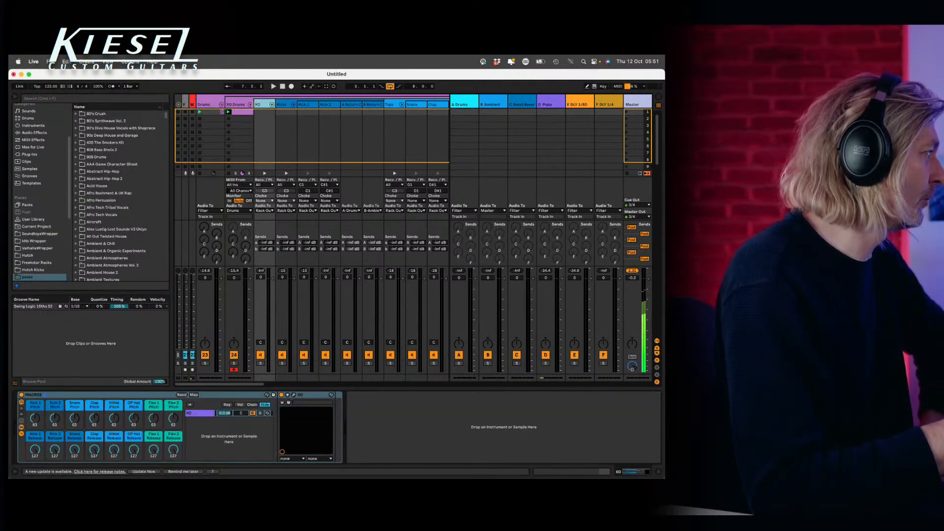
pyautogui.click(248, 106)
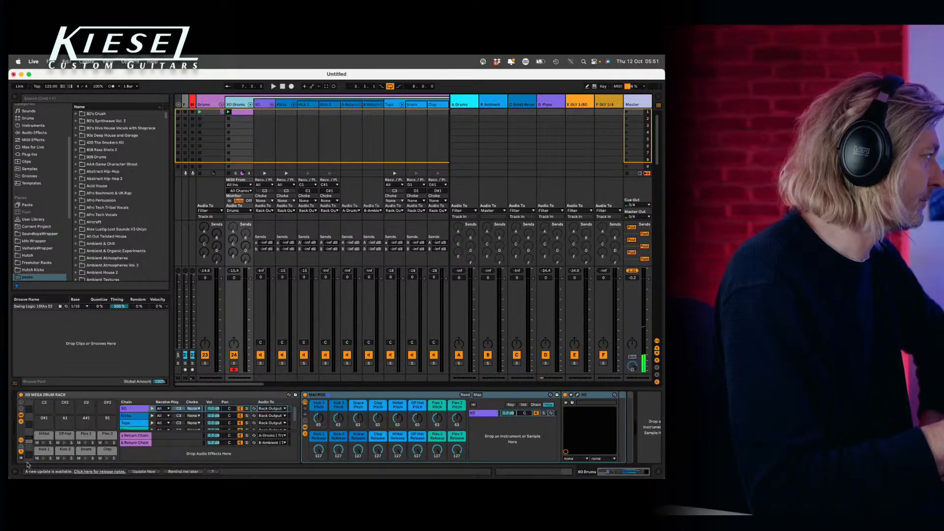
# - Collapse the XO mega drum rack to its pads, hiding the return chains, input/output routing, chain list and chain devices
pyautogui.rightClick(136, 453)
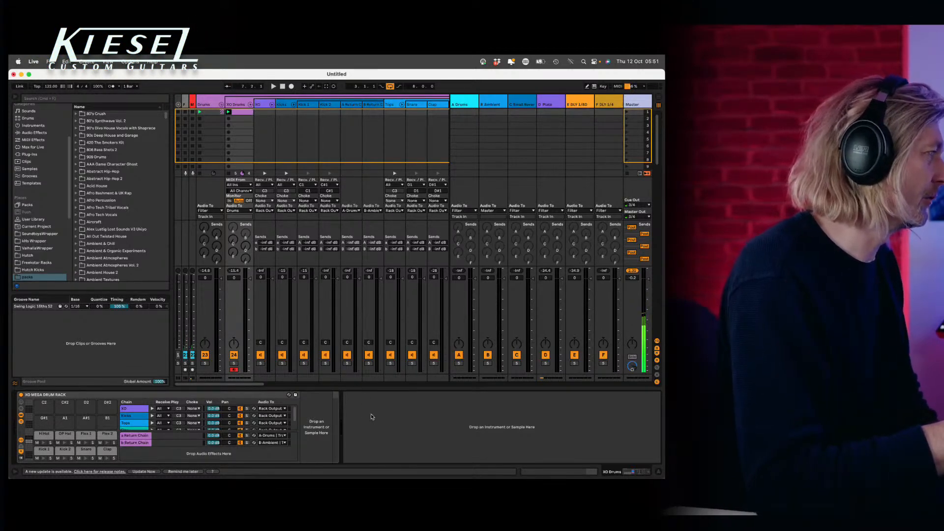
pyautogui.click(21, 456)
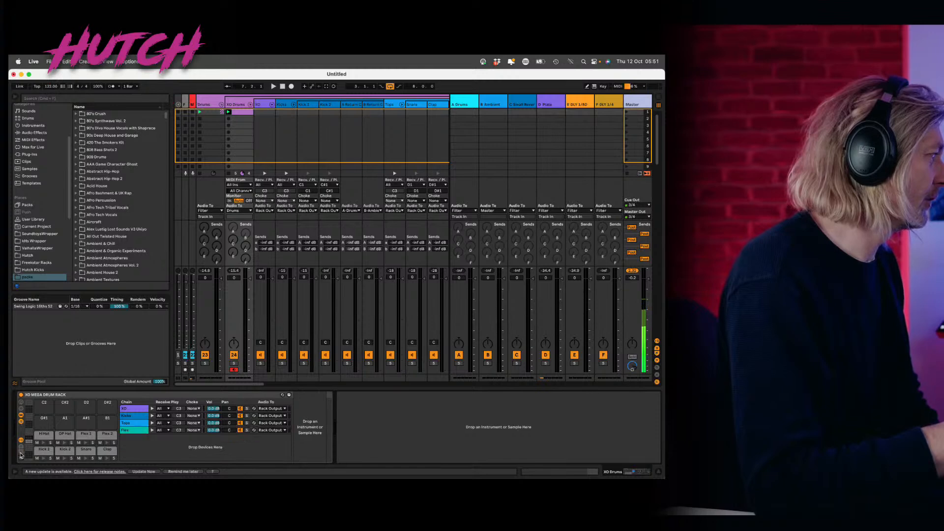
pyautogui.click(20, 440)
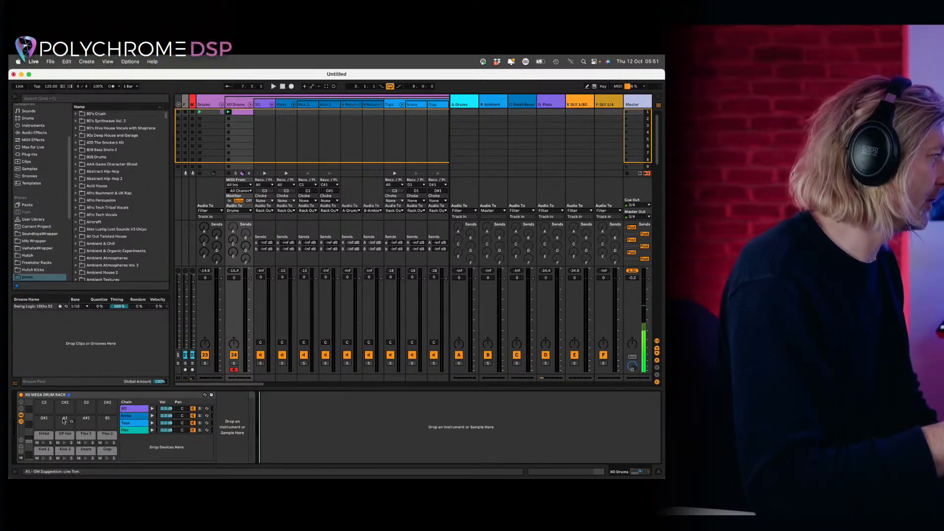
pyautogui.doubleClick(63, 394)
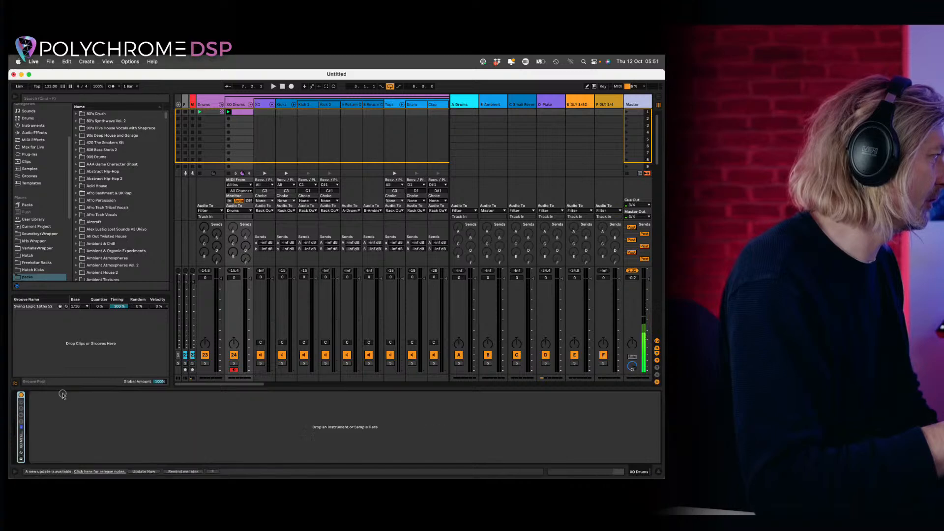
pyautogui.doubleClick(21, 439)
pyautogui.click(21, 421)
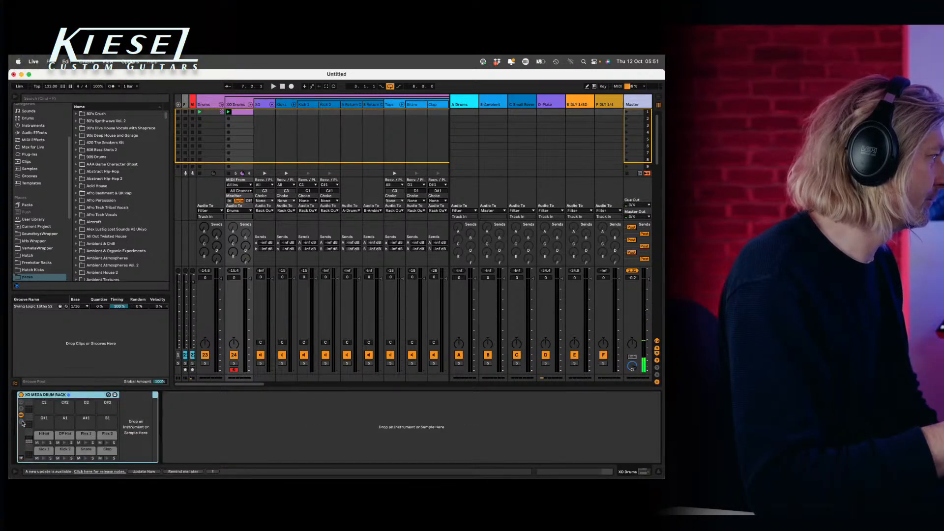
pyautogui.click(20, 417)
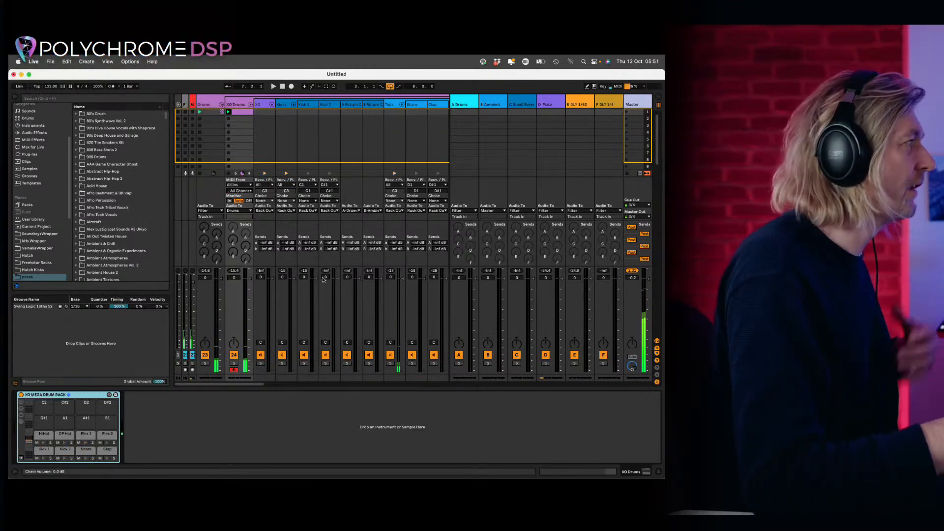
# - Open the XO Drums clip and insert a sixteenth note at its start on each pad row from Flex 2 to Kick 2
pyautogui.moveTo(245, 383); pyautogui.dragTo(313, 379)
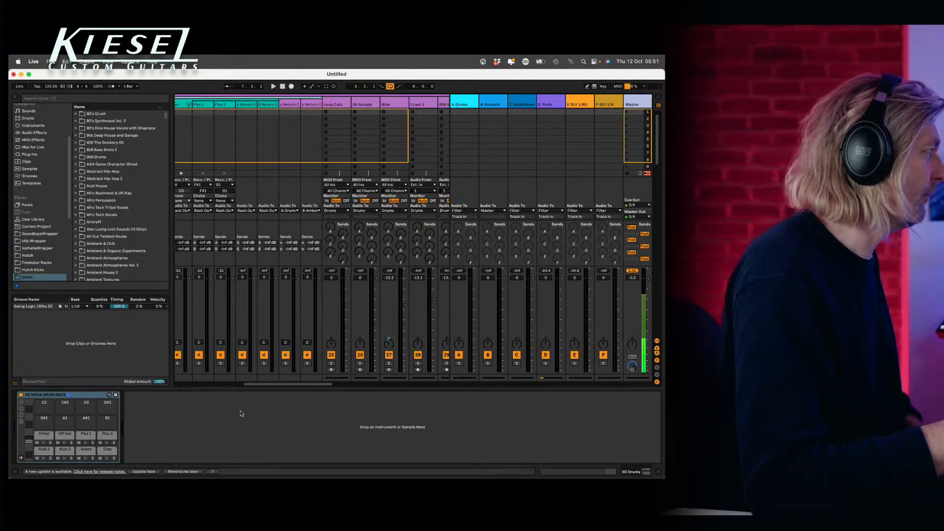
pyautogui.moveTo(280, 384); pyautogui.dragTo(213, 383)
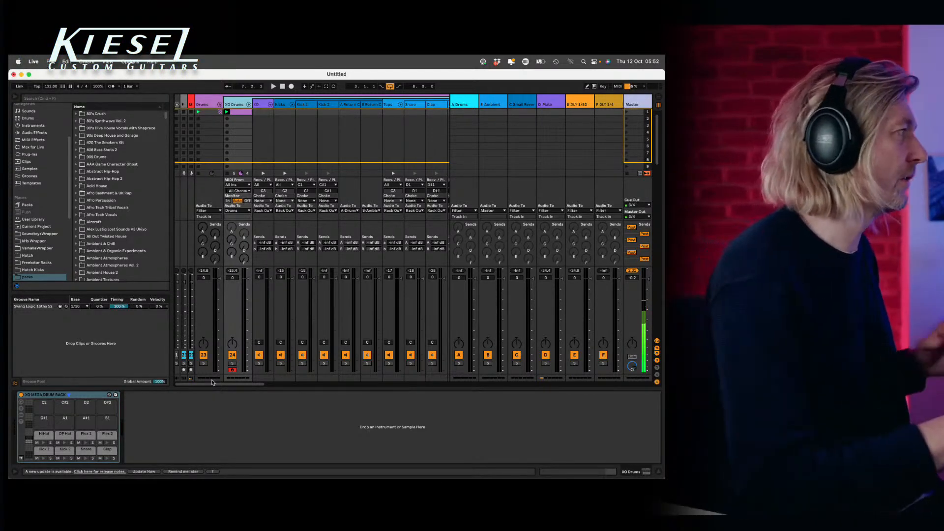
pyautogui.doubleClick(245, 114)
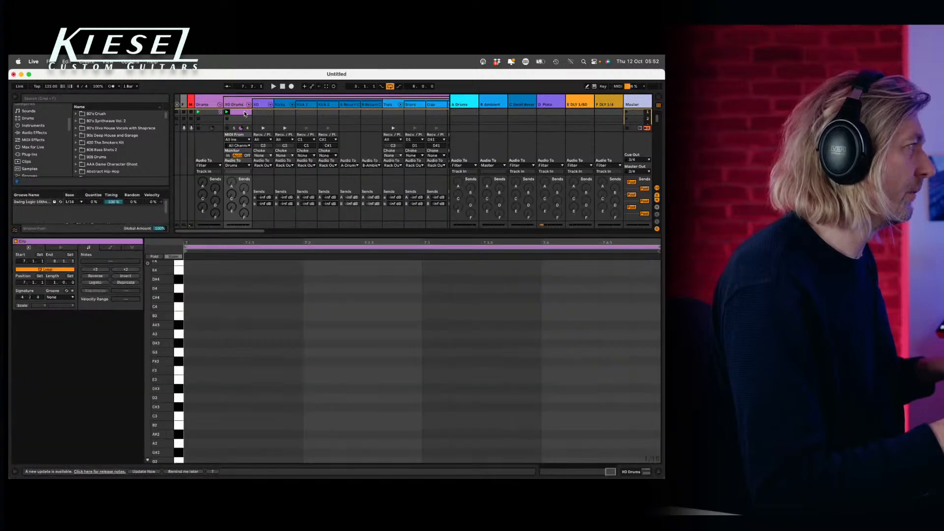
pyautogui.scroll(-5, 200, 359)
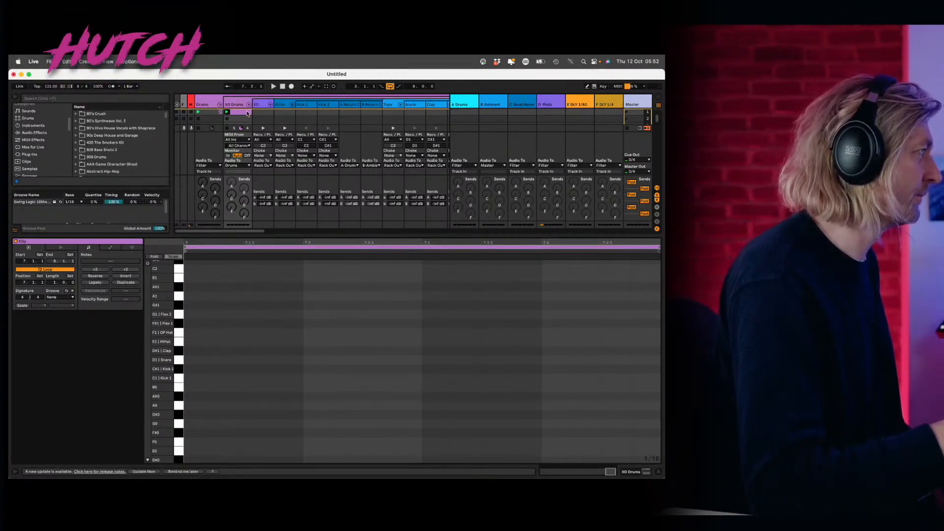
pyautogui.doubleClick(199, 314)
pyautogui.doubleClick(199, 324)
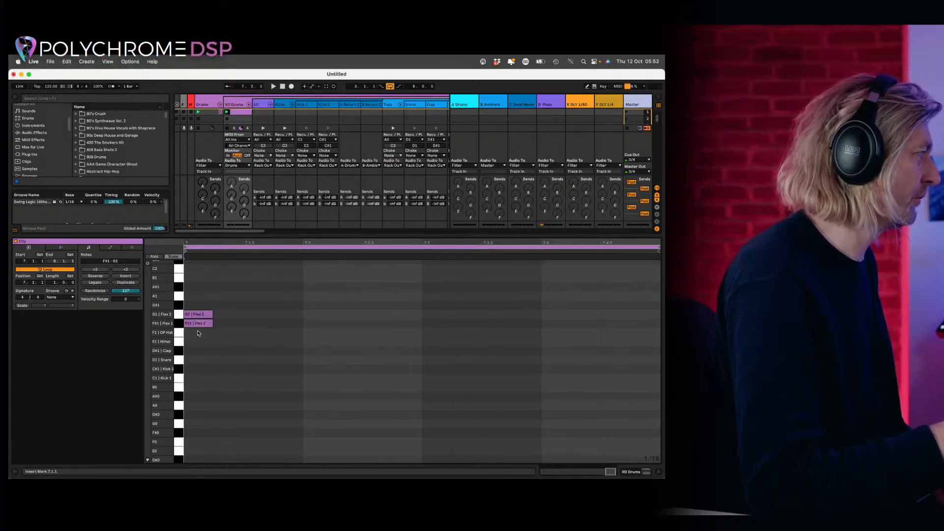
pyautogui.doubleClick(198, 333)
pyautogui.doubleClick(198, 350)
pyautogui.doubleClick(197, 360)
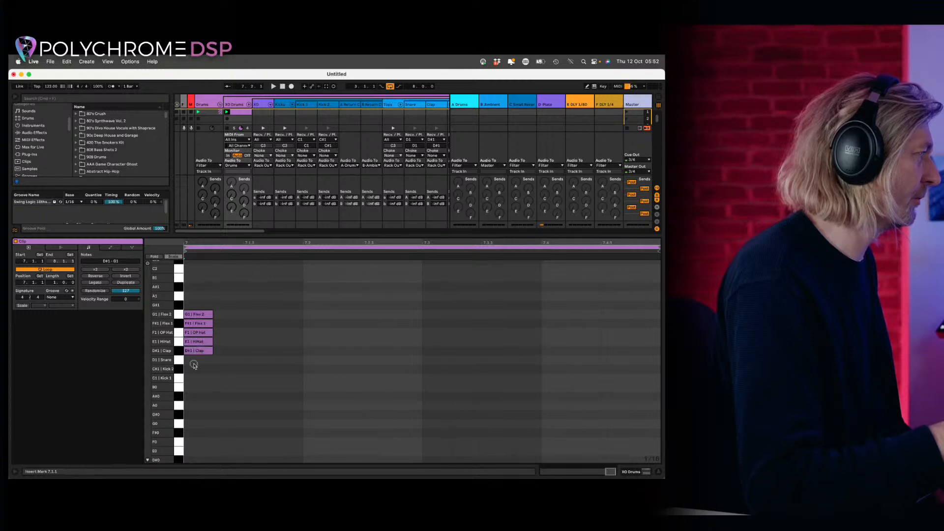
pyautogui.doubleClick(195, 369)
# - Shift all the inserted notes one sixteenth before the clip start and fold the editor to the used pad rows
pyautogui.moveTo(202, 276); pyautogui.dragTo(213, 387)
pyautogui.press('Left')
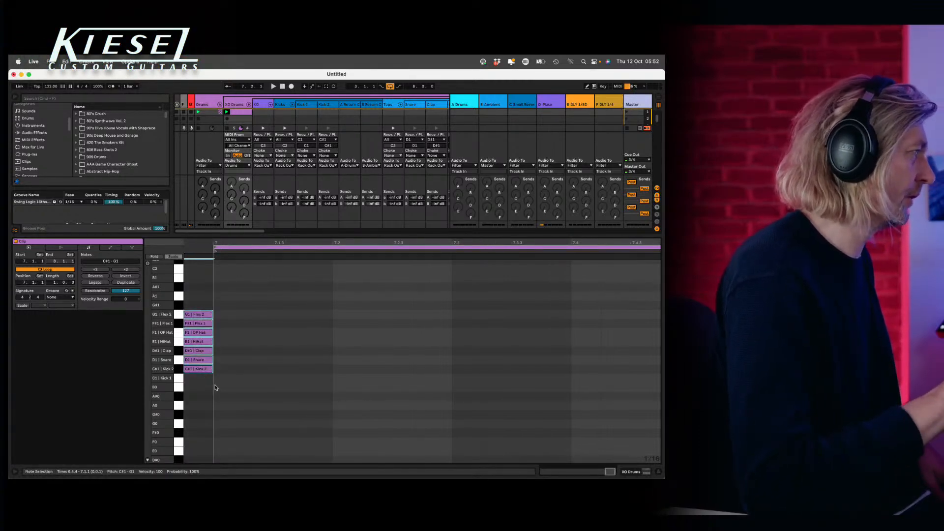
pyautogui.moveTo(275, 242); pyautogui.dragTo(275, 241)
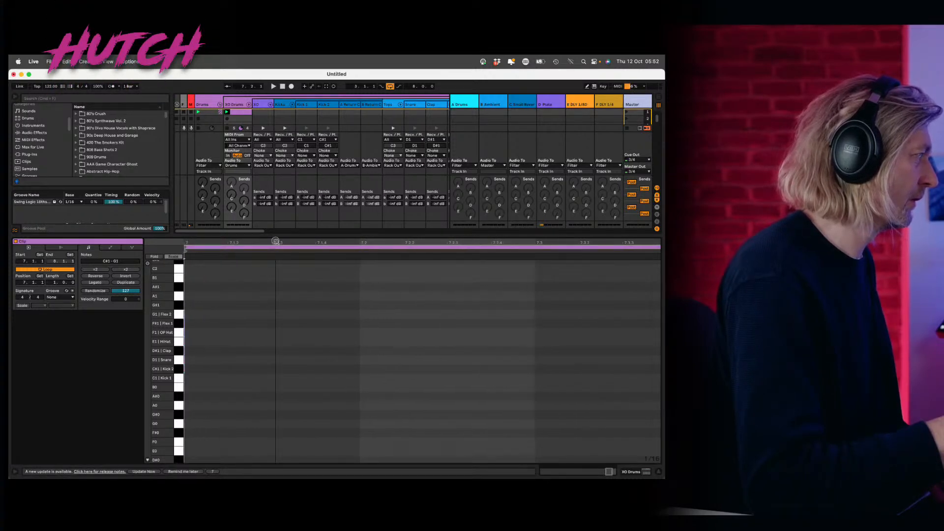
pyautogui.click(155, 257)
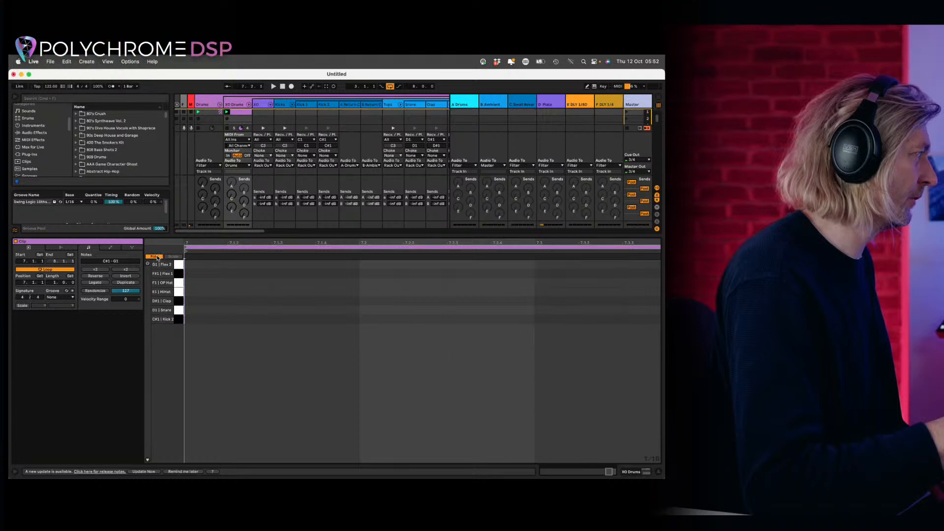
pyautogui.click(228, 398)
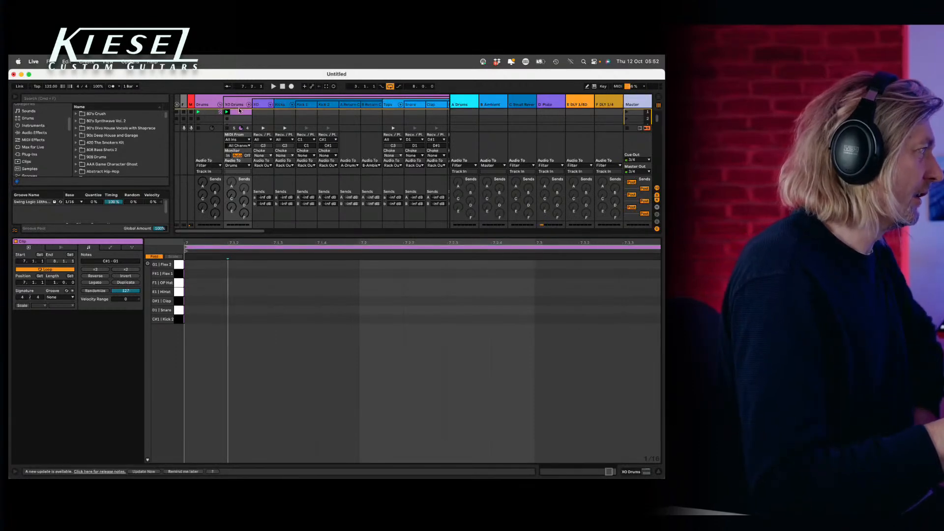
# - Delete the clip on the XO Drums track and create a new empty MIDI clip in the same slot
pyautogui.press('Delete')
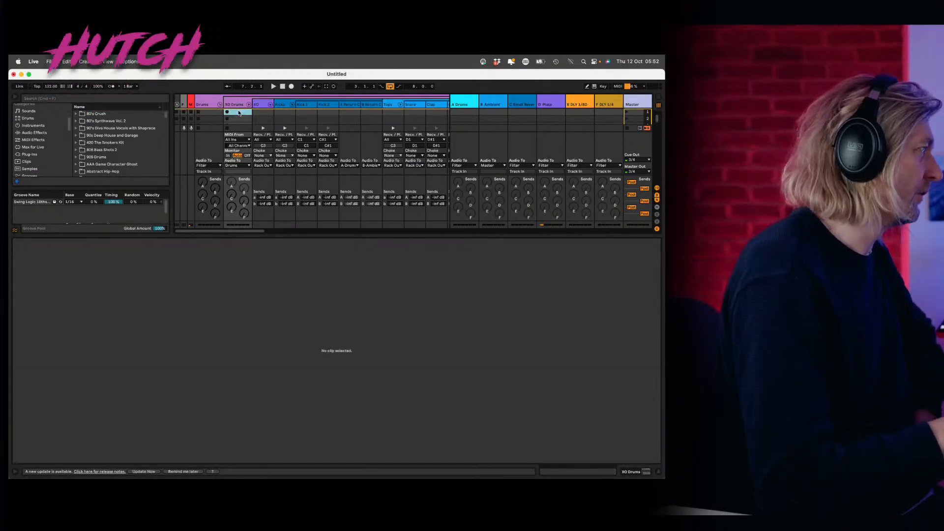
pyautogui.doubleClick(238, 113)
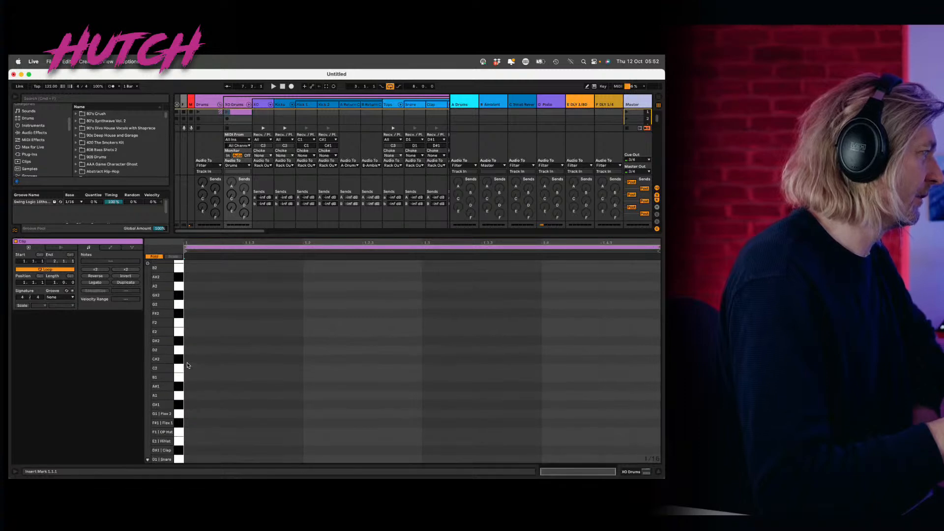
pyautogui.scroll(-4, 187, 366)
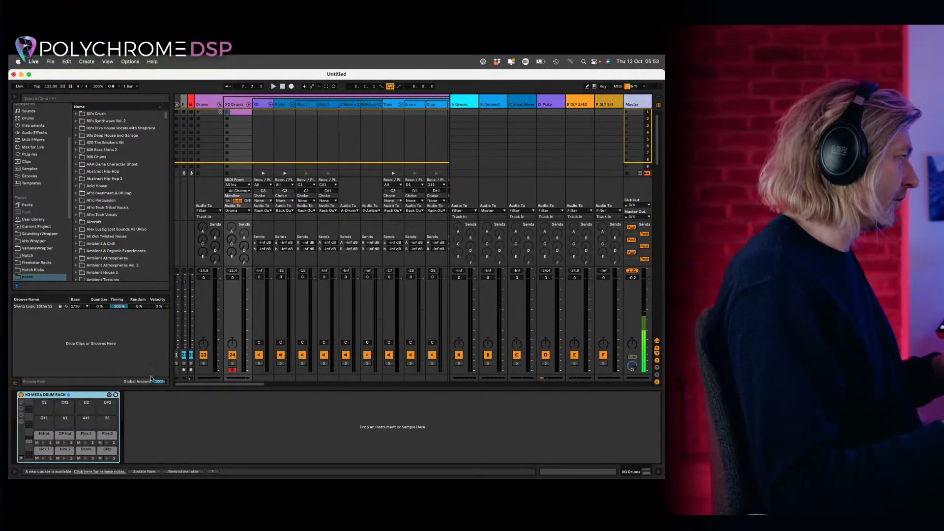
# - Open the XO plug-in on the rack's XO chain and load the Hutch Template Startup preset from its favorites
pyautogui.click(264, 104)
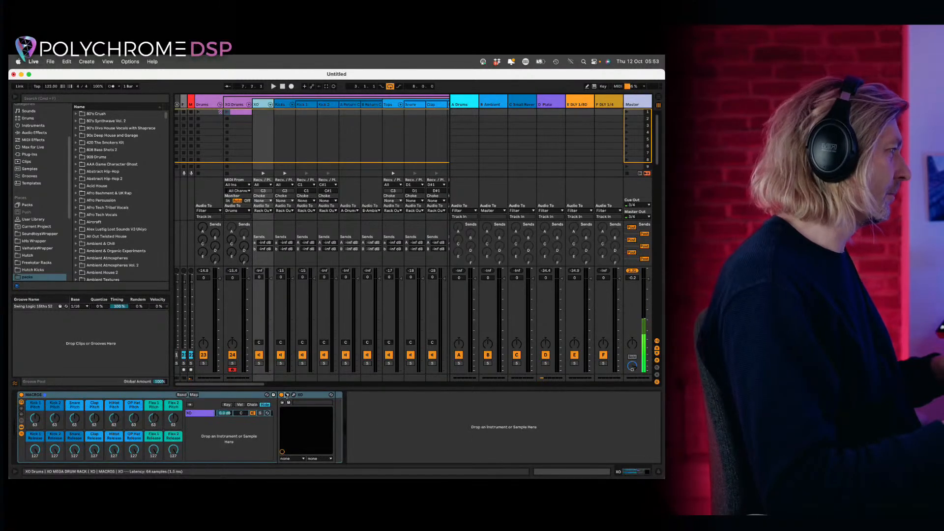
pyautogui.click(294, 395)
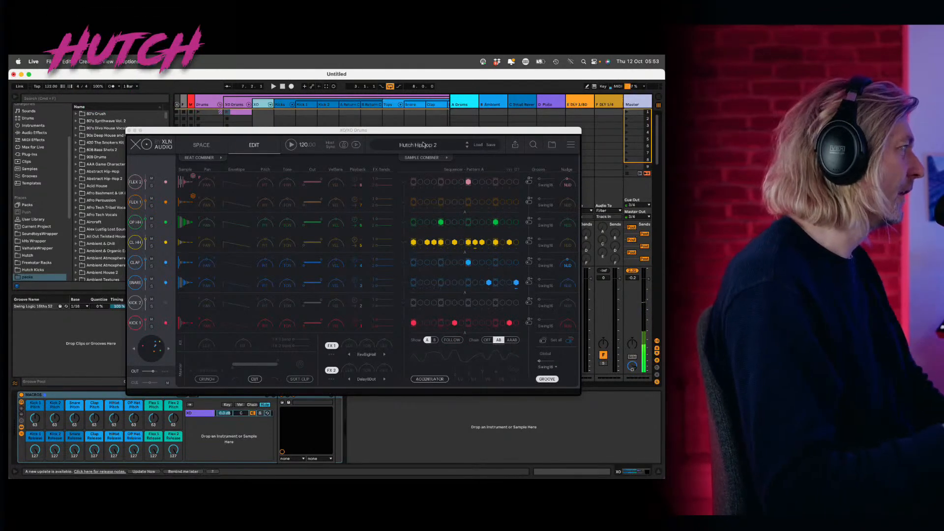
pyautogui.click(407, 145)
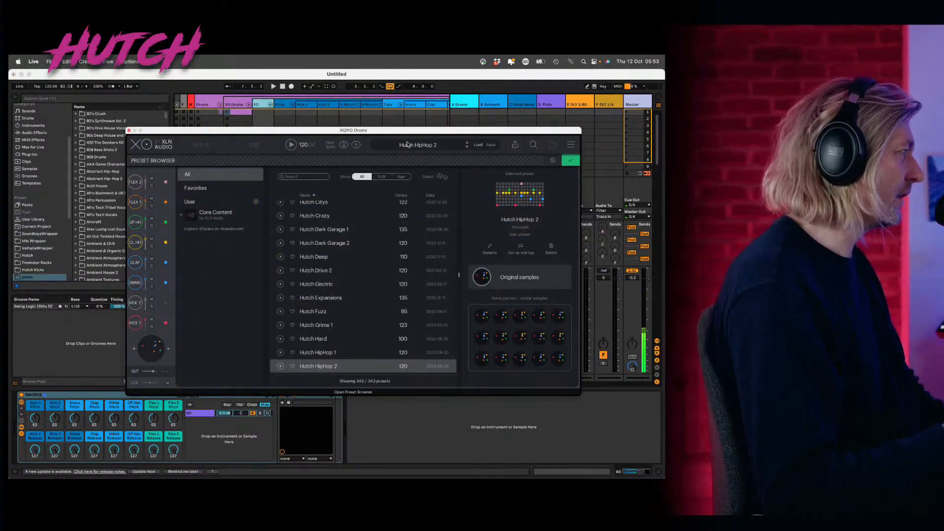
pyautogui.click(207, 187)
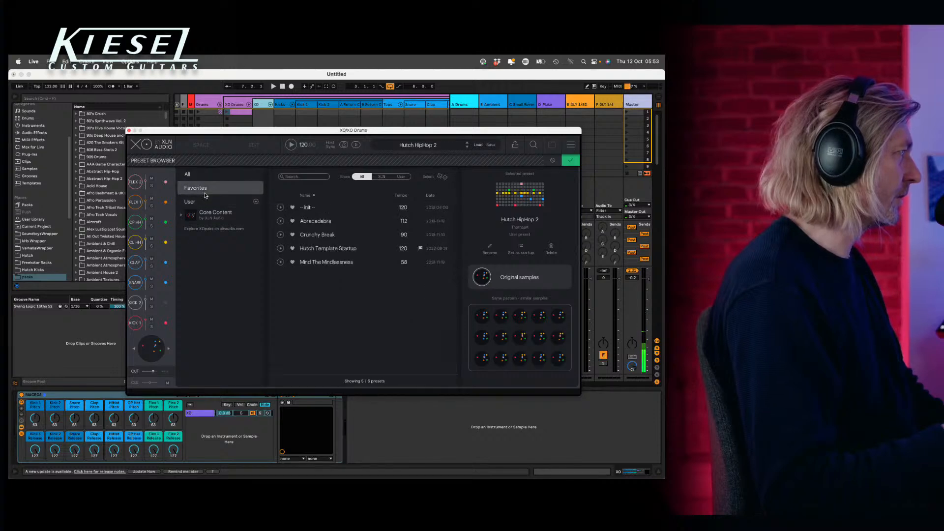
pyautogui.click(334, 251)
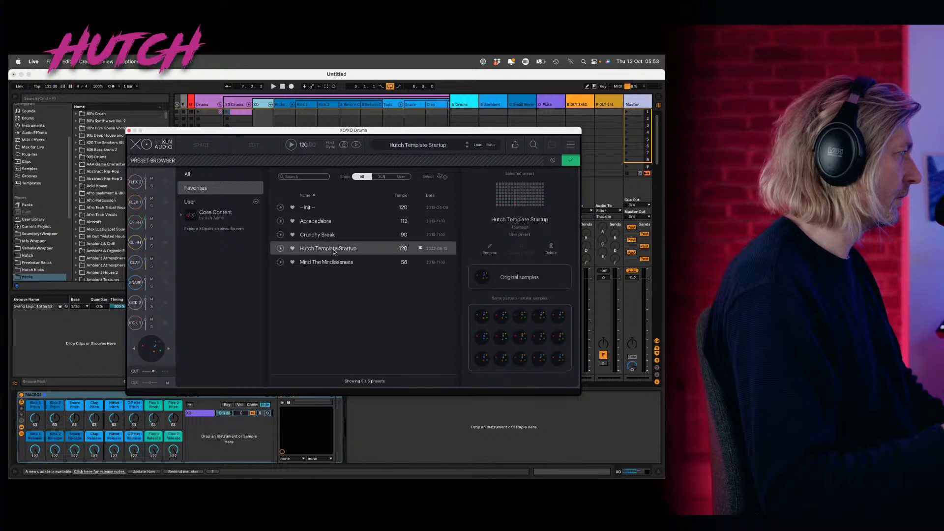
pyautogui.click(569, 161)
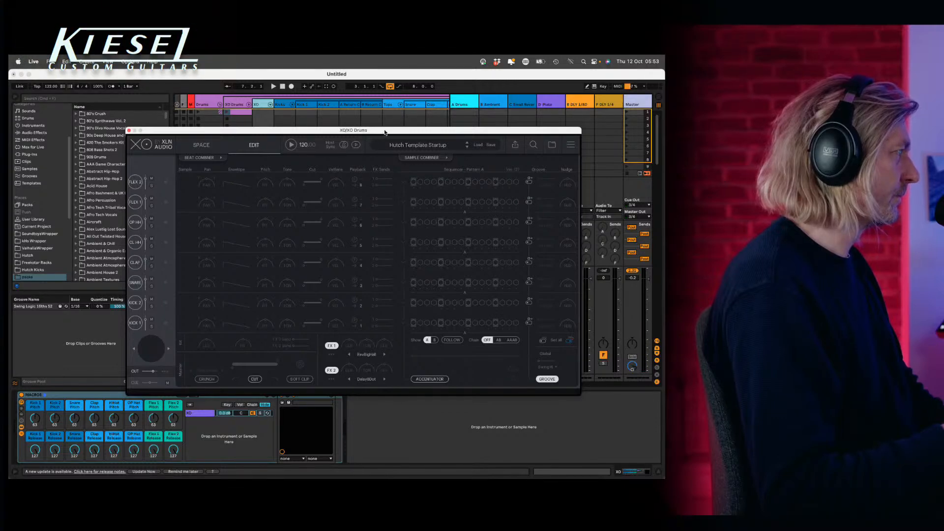
# - Reposition the XO plug-in window and show Kick 1's output routing choices, including the individual buses under Output: Bus 1-8
pyautogui.moveTo(385, 133); pyautogui.dragTo(405, 119)
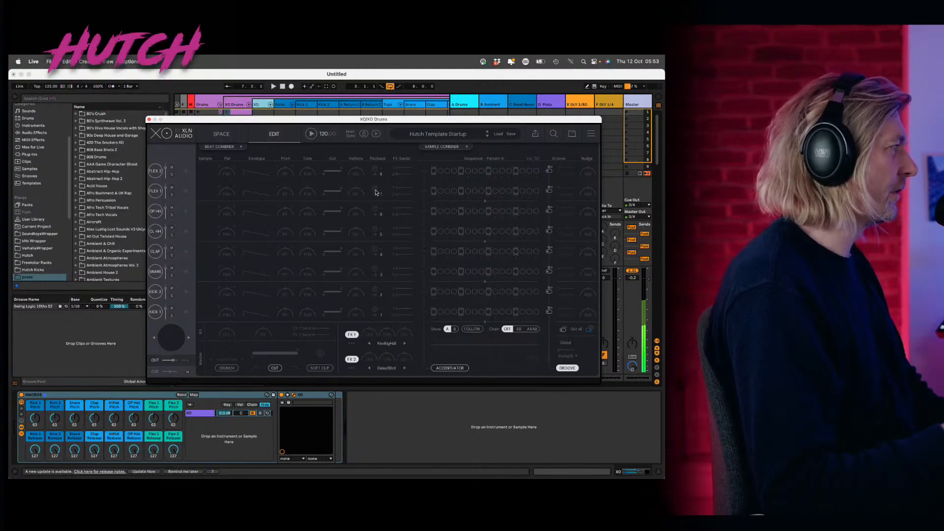
pyautogui.click(381, 315)
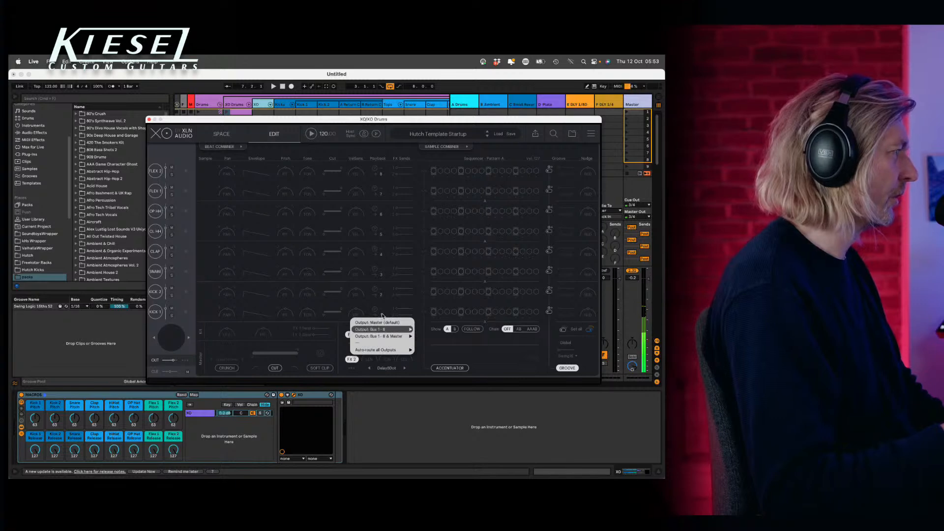
pyautogui.click(384, 313)
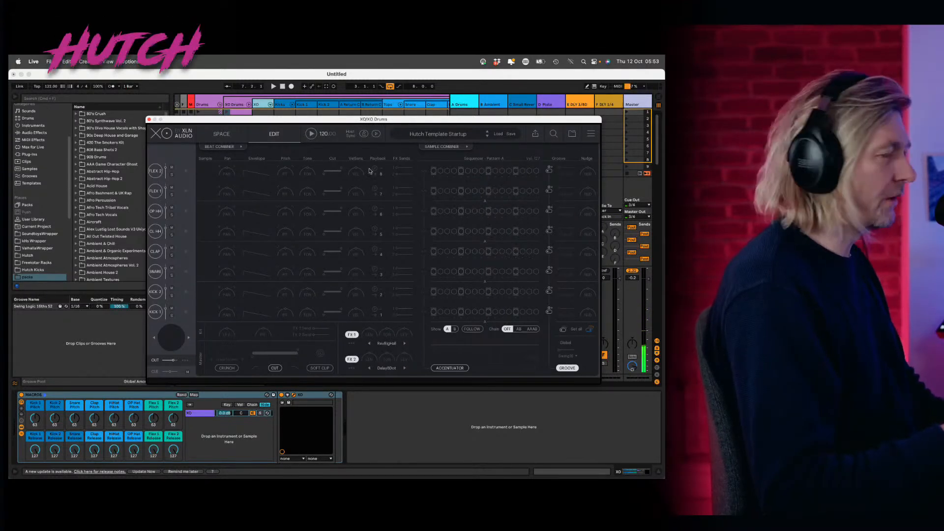
pyautogui.moveTo(398, 120); pyautogui.dragTo(351, 114)
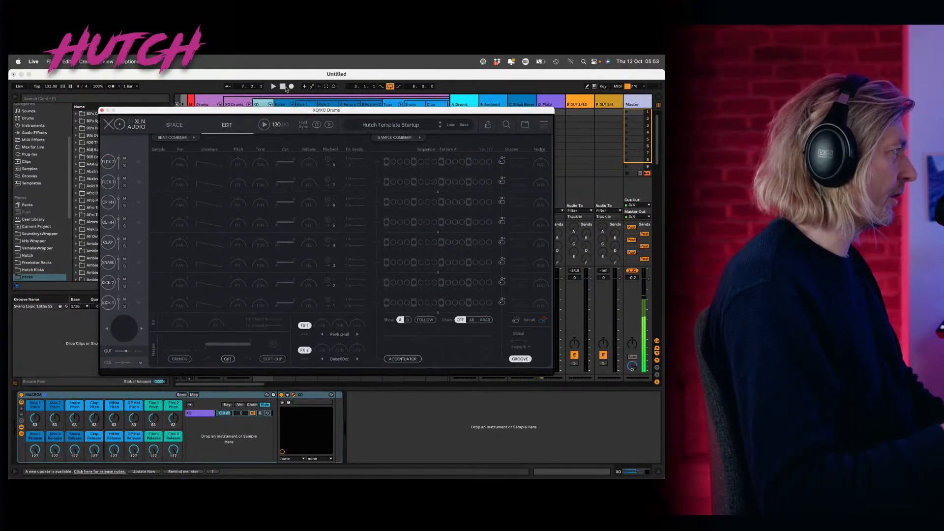
pyautogui.click(334, 306)
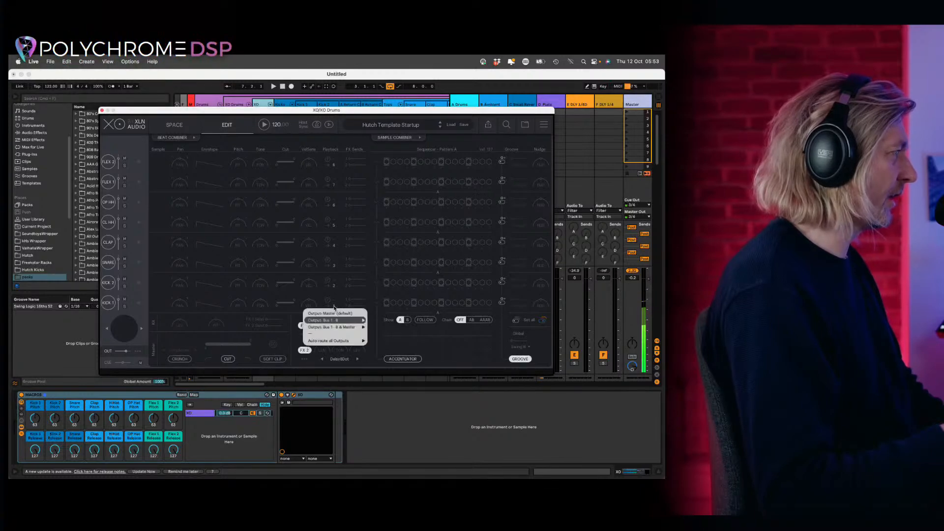
pyautogui.moveTo(332, 321)
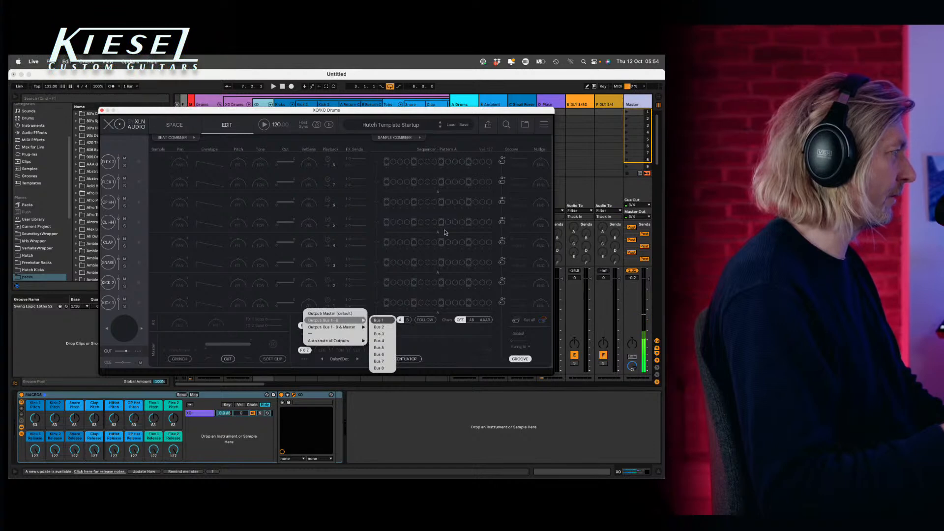
# - Dismiss Kick 1's output routing choices, reposition the XO window and show the Space view with the sample cloud
pyautogui.click(476, 371)
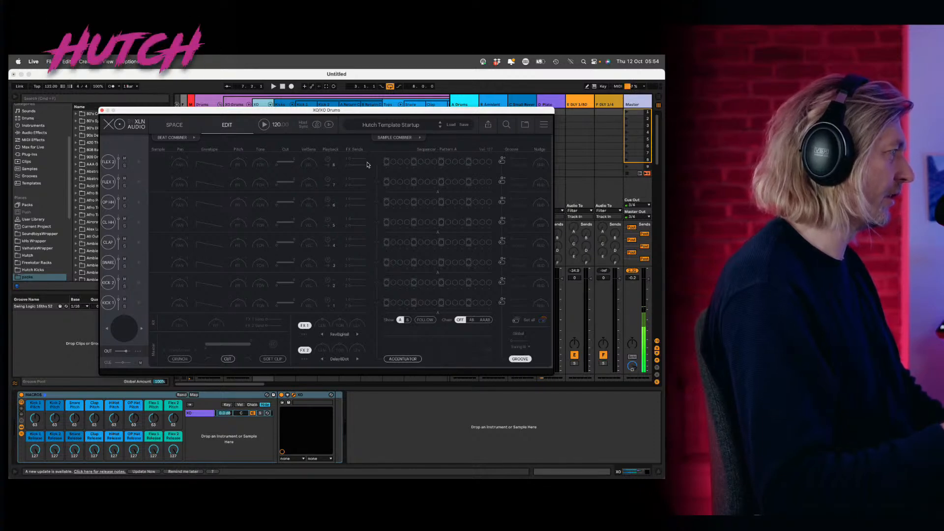
pyautogui.moveTo(317, 112); pyautogui.dragTo(323, 123)
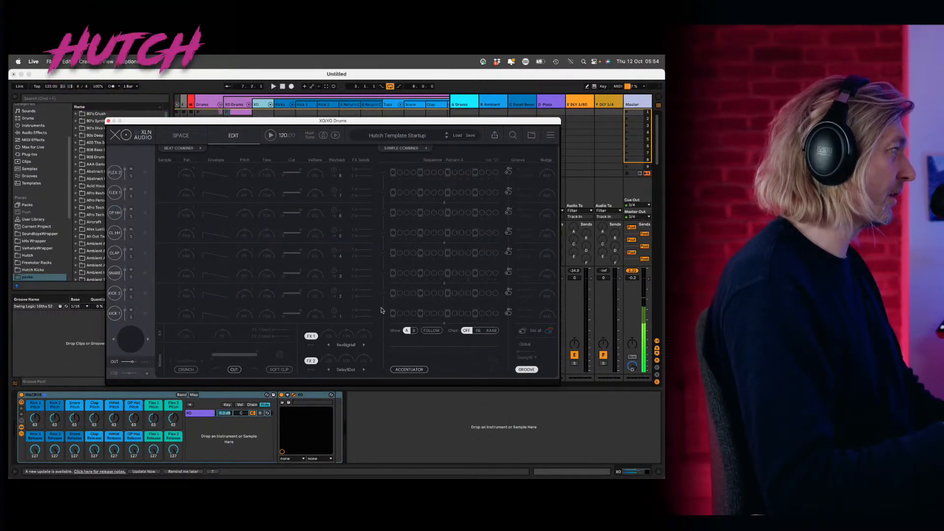
pyautogui.click(173, 139)
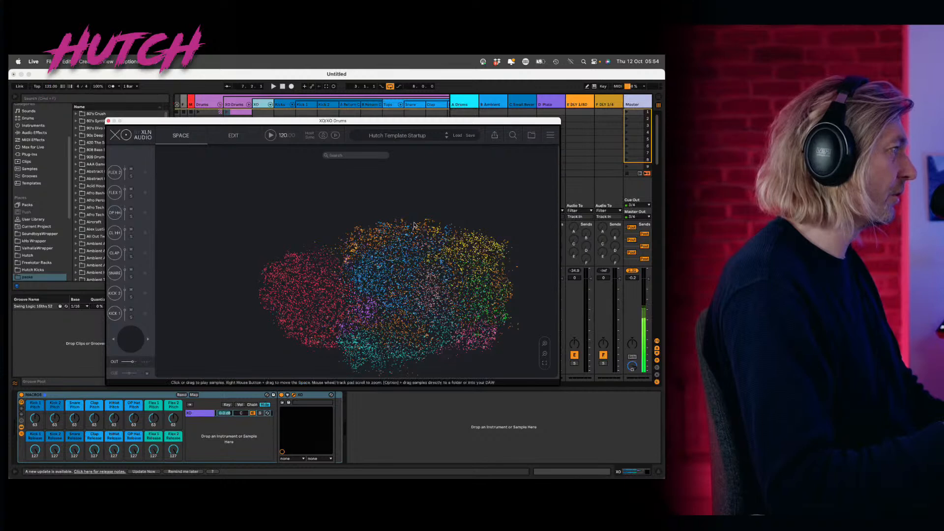
pyautogui.click(495, 136)
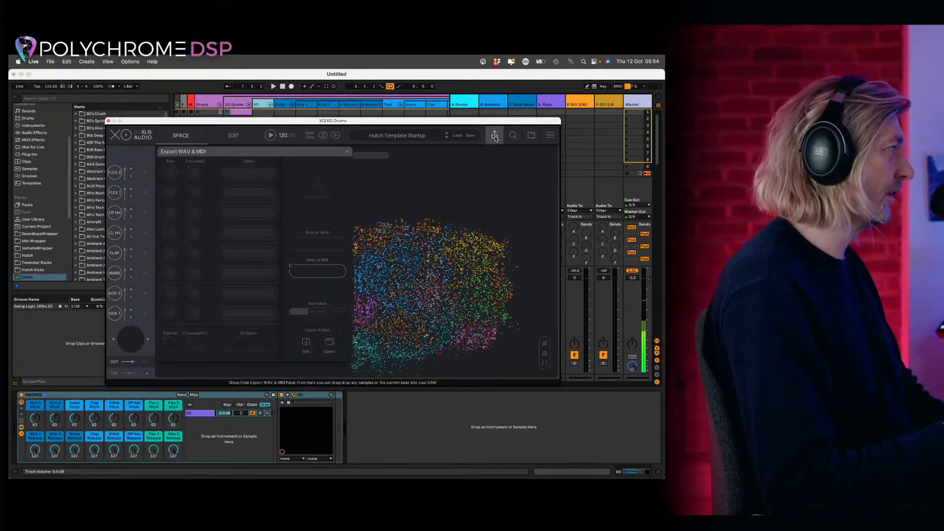
pyautogui.click(512, 135)
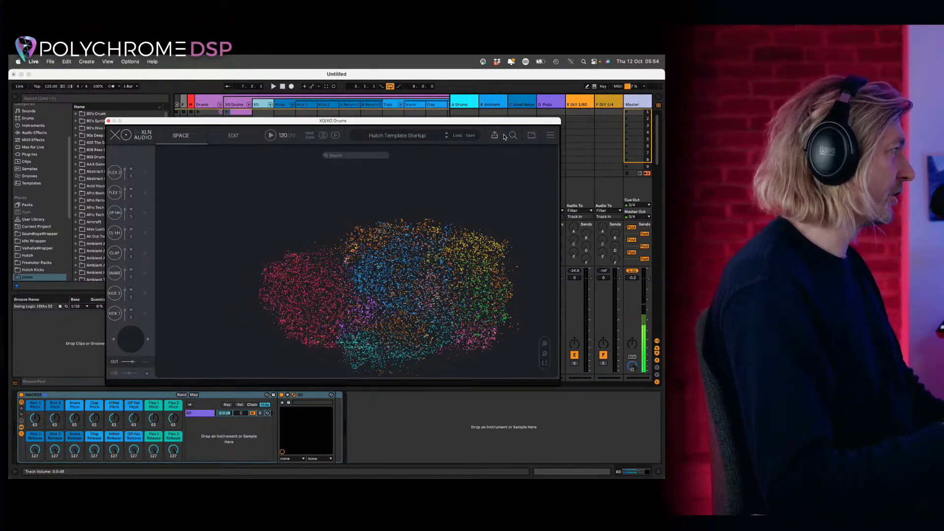
# - Filter the Space to only the two Boi-1da Kit Organized sample folders by deselecting all other folders
pyautogui.click(513, 135)
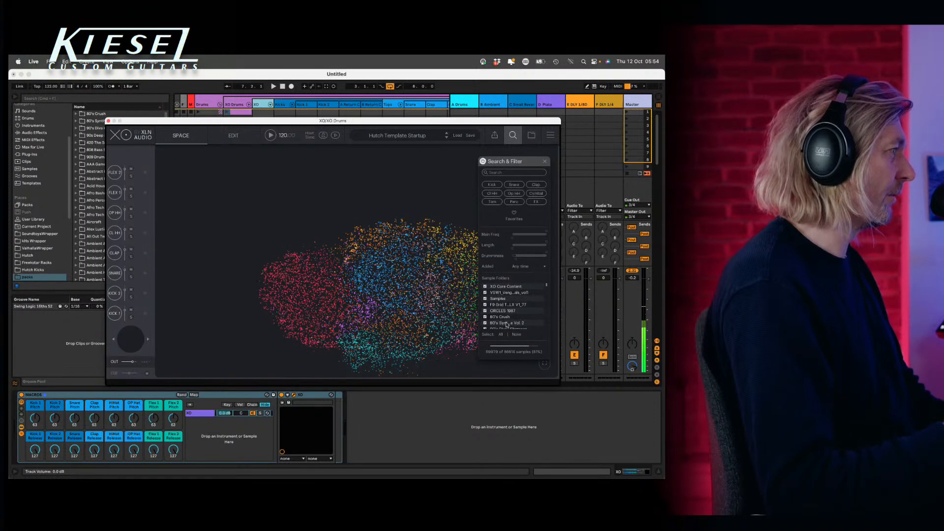
pyautogui.click(509, 131)
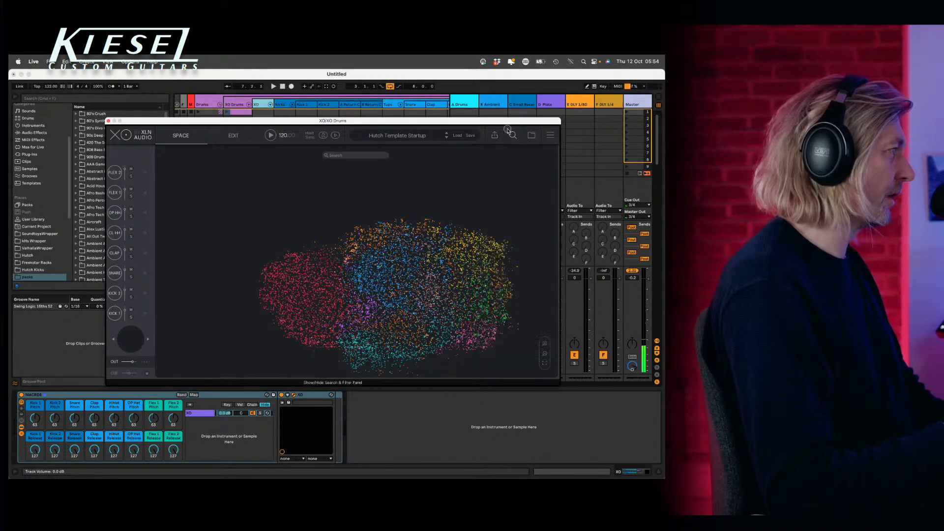
pyautogui.click(508, 131)
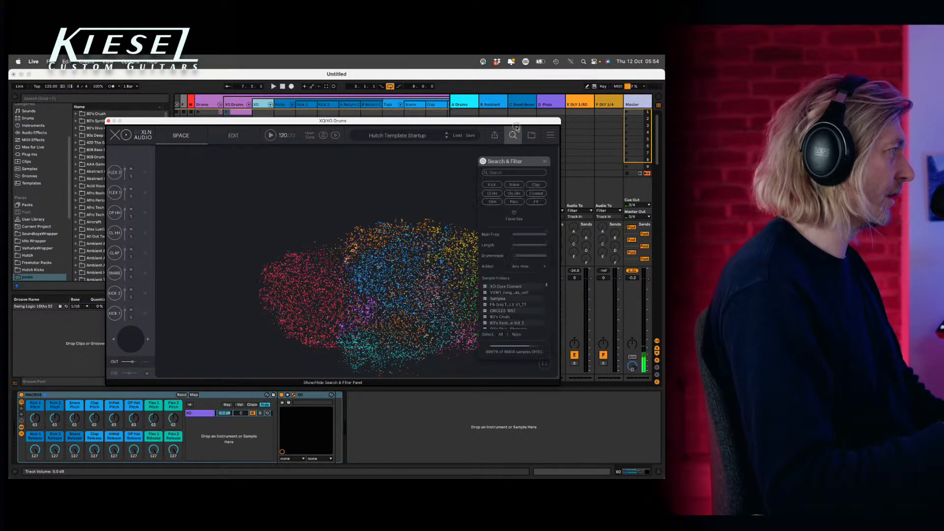
pyautogui.click(515, 334)
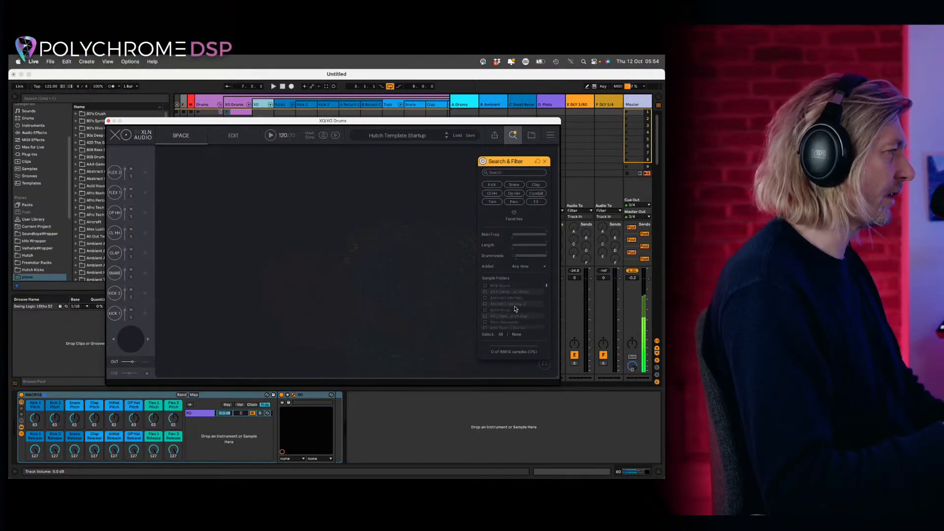
pyautogui.scroll(-15, 515, 308)
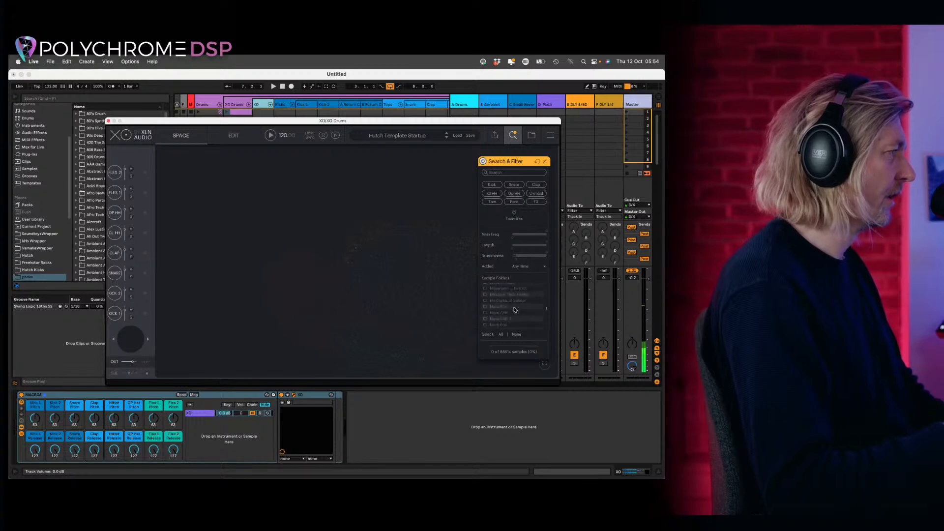
pyautogui.scroll(-5, 515, 310)
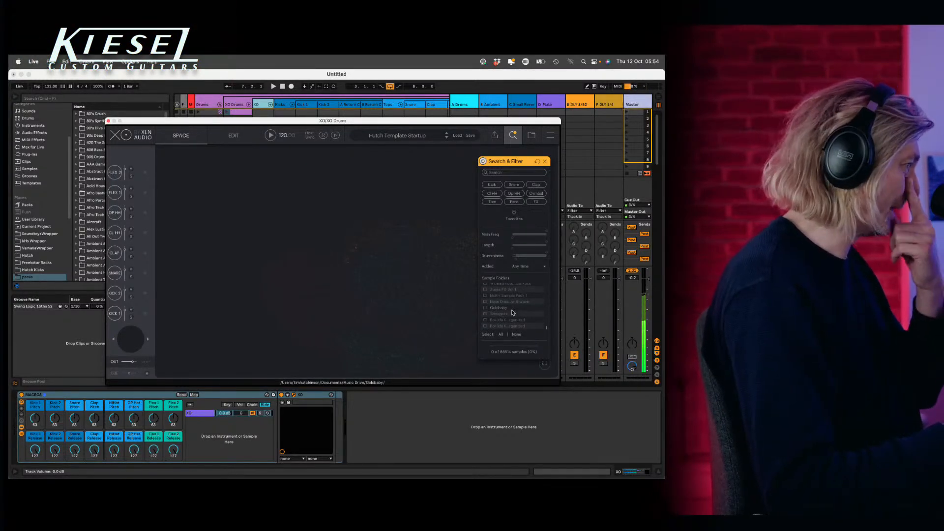
pyautogui.click(485, 319)
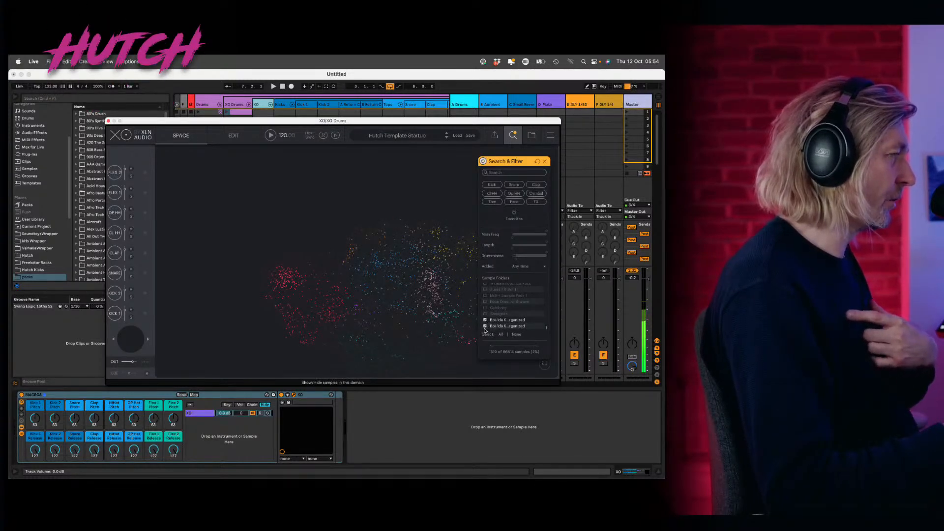
pyautogui.click(545, 161)
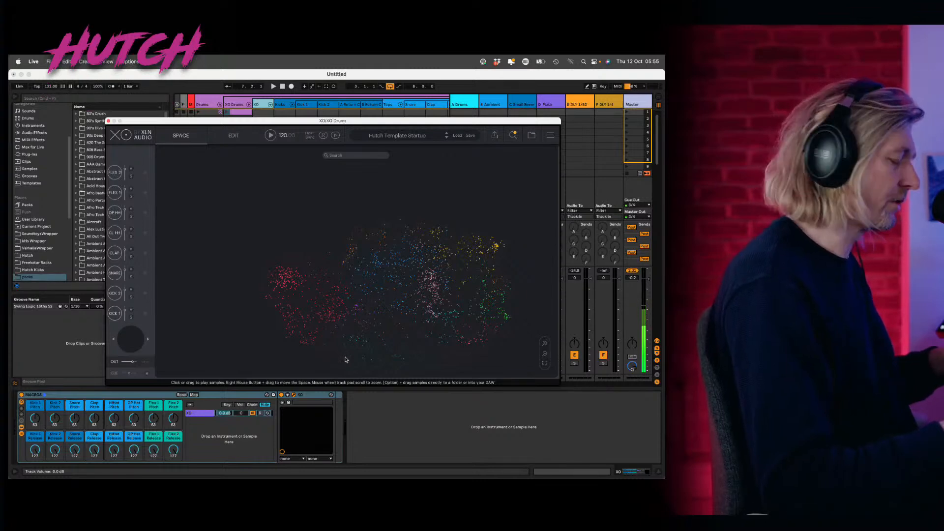
# - Audition several kick samples in the upper part of the red cluster in the Space
pyautogui.click(287, 281)
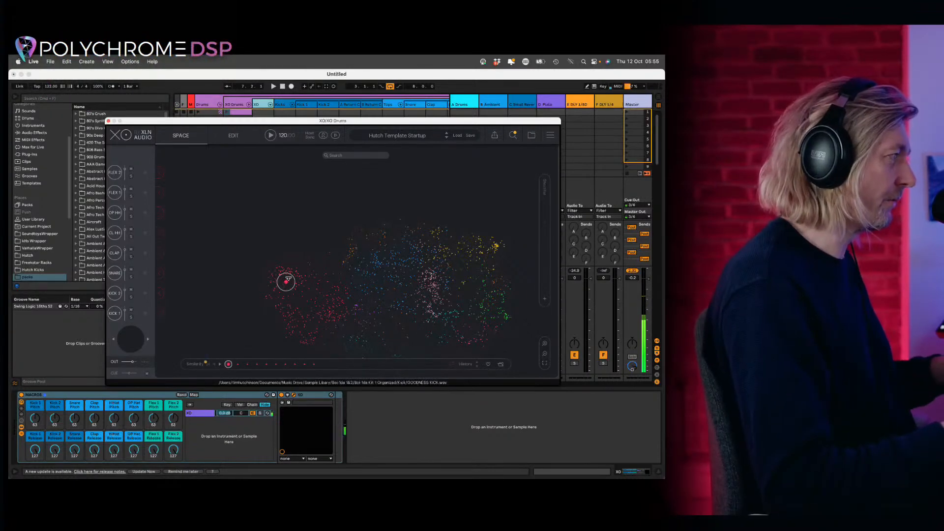
pyautogui.click(294, 277)
pyautogui.click(313, 270)
pyautogui.click(299, 280)
pyautogui.click(297, 276)
pyautogui.click(290, 274)
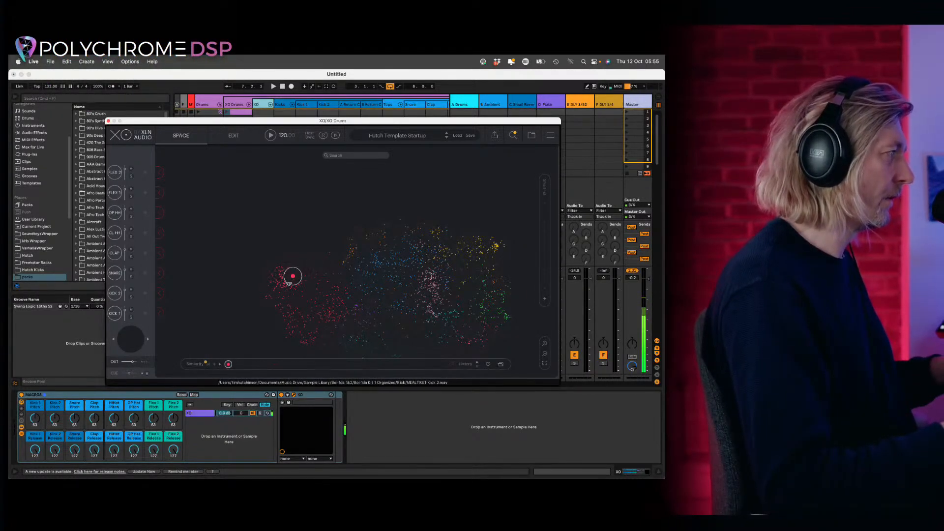
pyautogui.click(289, 281)
pyautogui.click(299, 277)
pyautogui.click(289, 280)
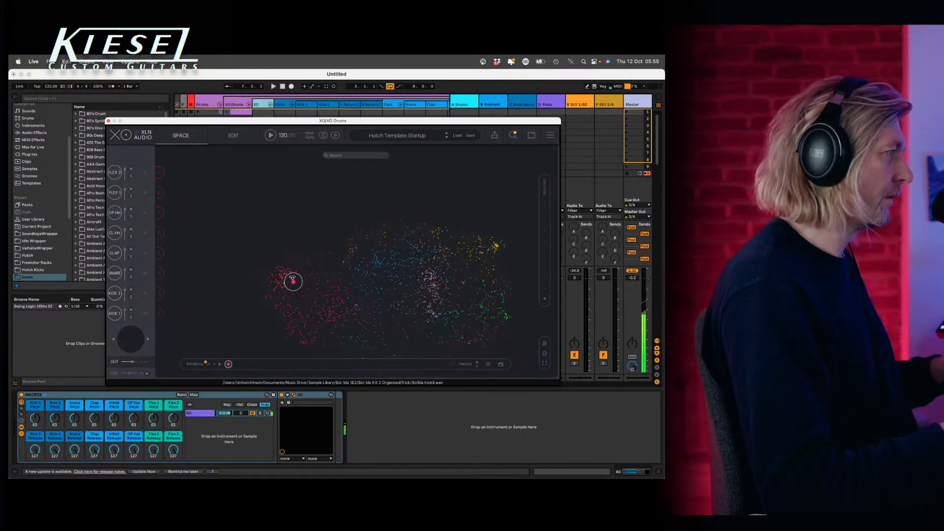
pyautogui.click(291, 274)
# - Filter the Space to the Kick category, audition kick samples and assign one to the Kick 1 channel
pyautogui.click(513, 135)
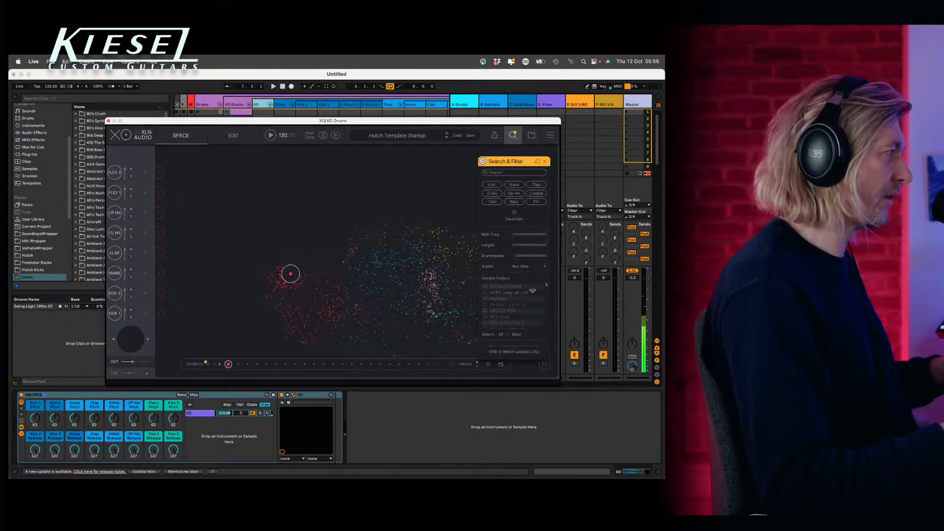
pyautogui.click(491, 184)
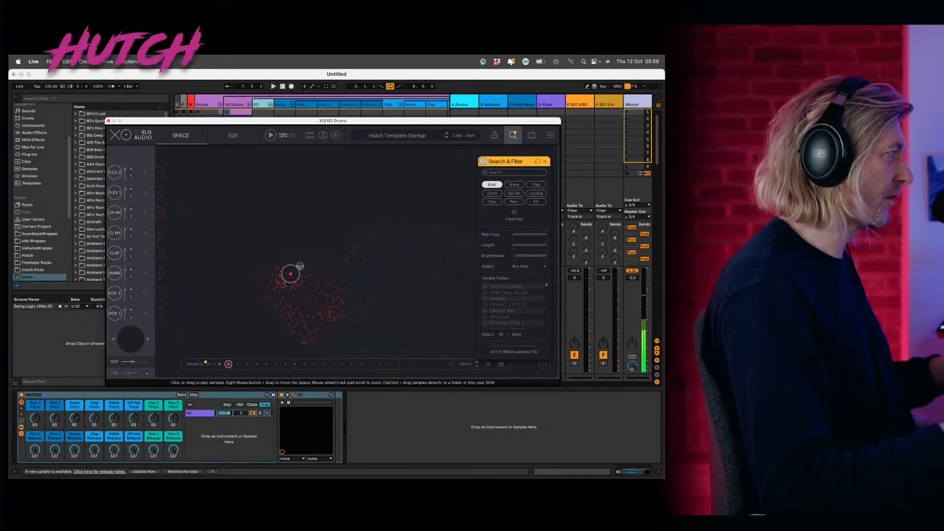
pyautogui.click(283, 277)
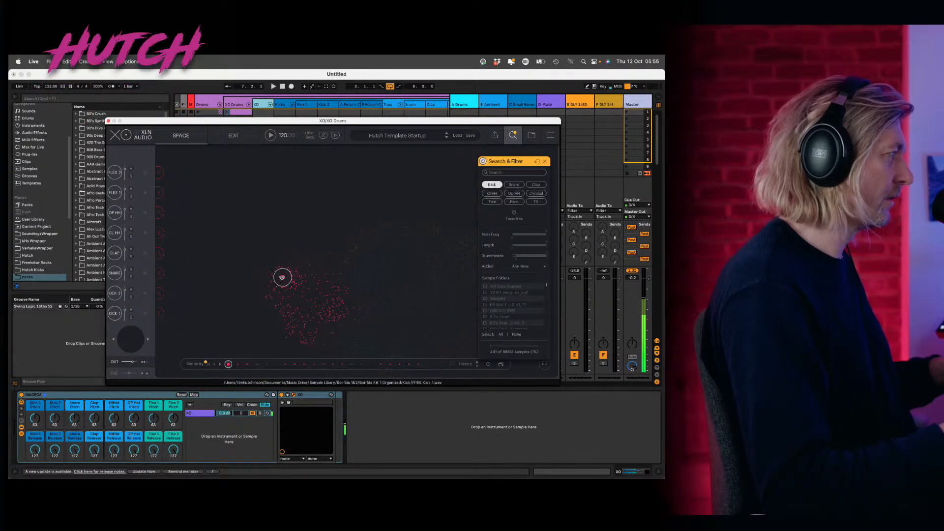
pyautogui.click(279, 280)
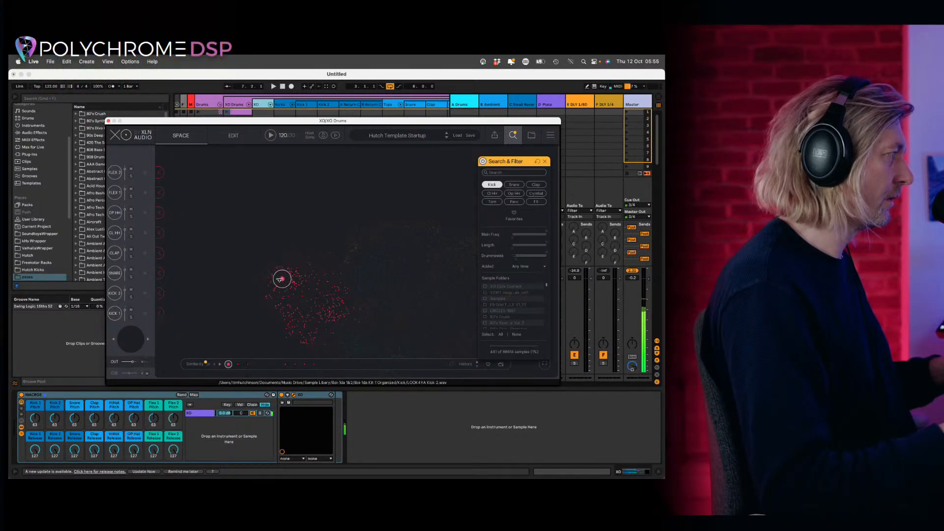
pyautogui.click(161, 313)
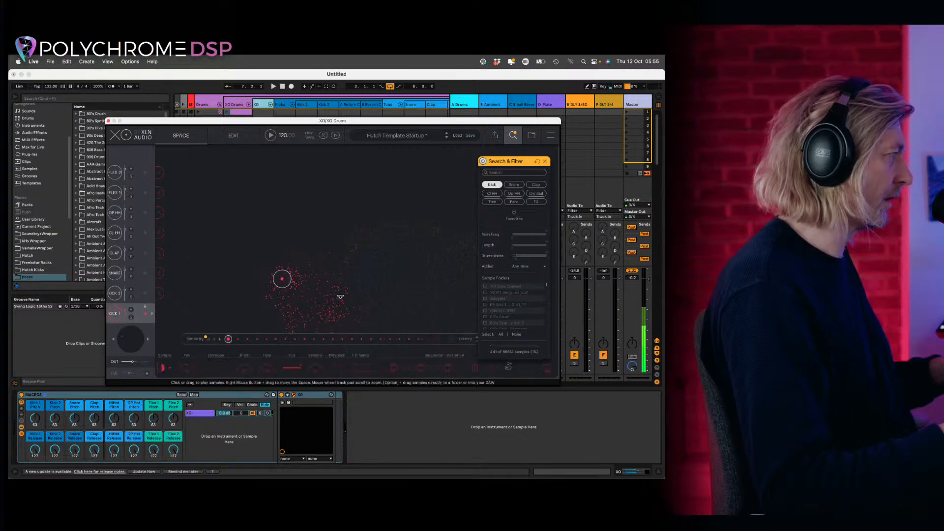
# - Switch the category filter from Kick to Snare and assign a sample from the middle of the blue cluster to the Clap channel
pyautogui.click(507, 184)
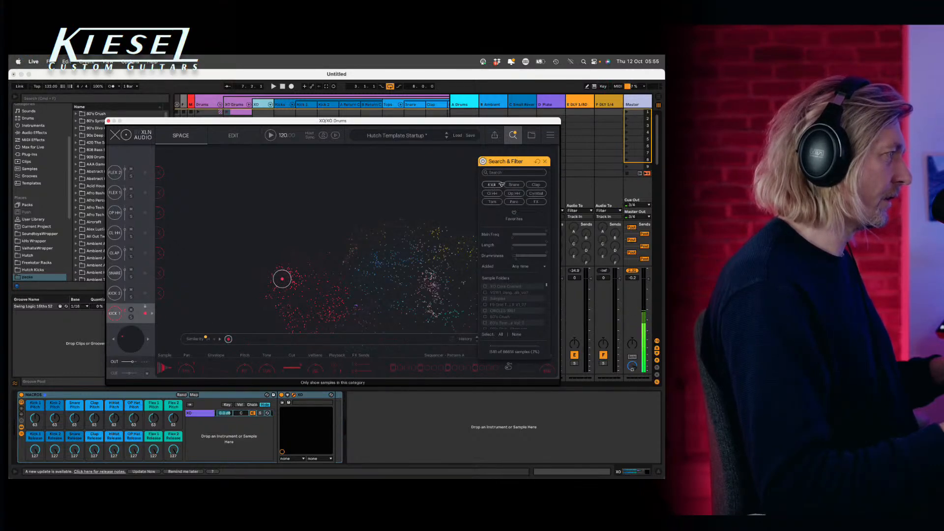
pyautogui.click(395, 275)
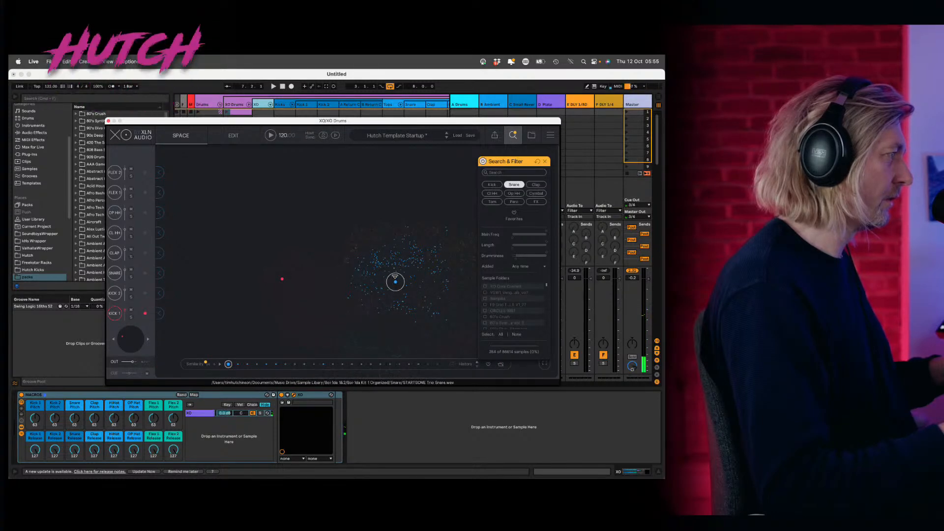
pyautogui.click(160, 253)
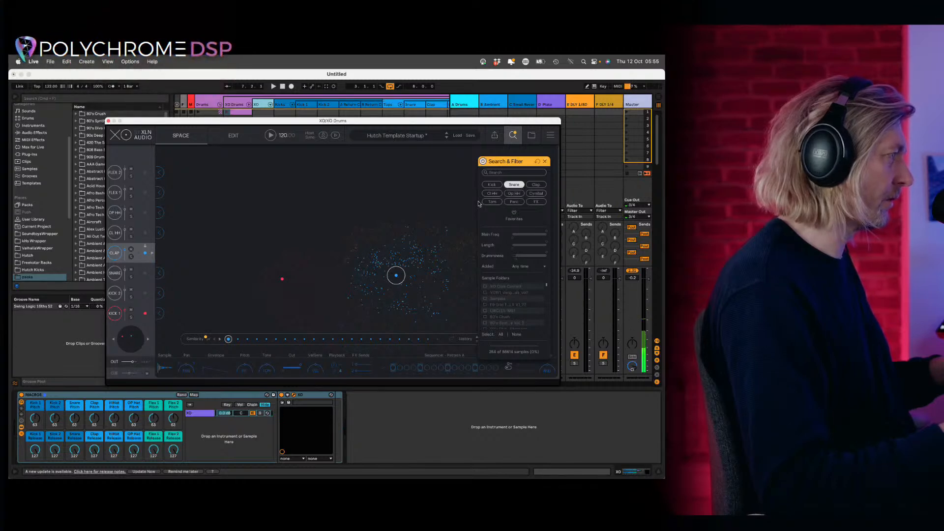
# - Audition samples across the Snare-filtered cluster and assign COMPANY Snare_2 to the Snare channel
pyautogui.click(390, 257)
pyautogui.click(380, 265)
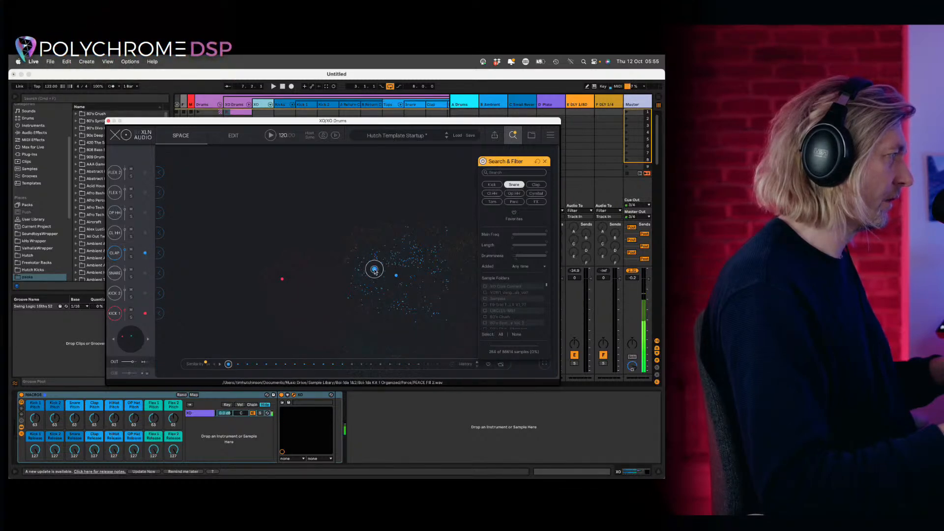
pyautogui.click(370, 275)
pyautogui.click(358, 270)
pyautogui.click(362, 262)
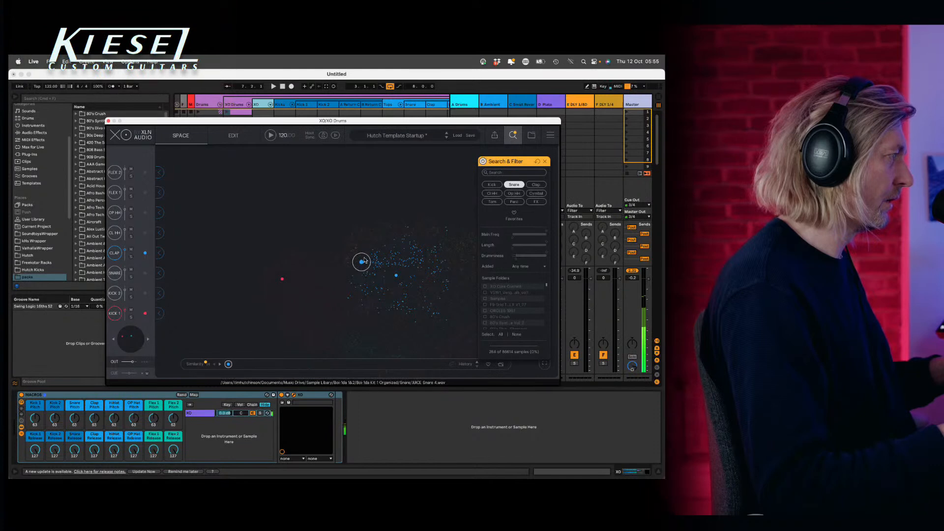
pyautogui.click(384, 293)
pyautogui.click(400, 308)
pyautogui.click(408, 267)
pyautogui.click(413, 259)
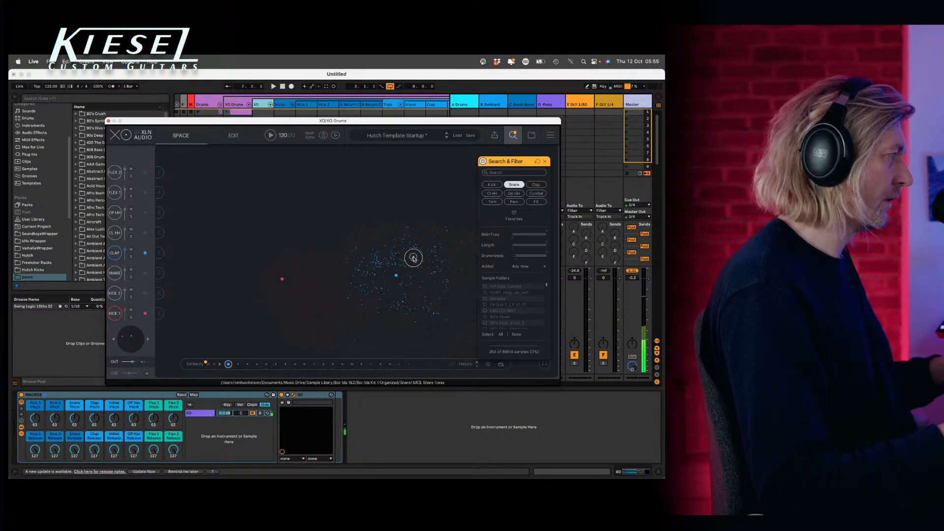
pyautogui.click(414, 248)
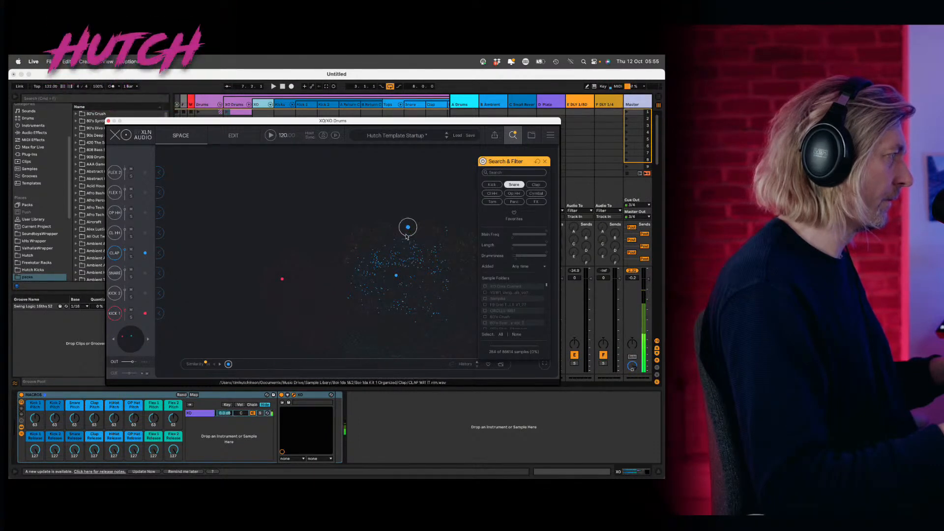
pyautogui.click(401, 240)
pyautogui.click(395, 253)
pyautogui.click(399, 257)
pyautogui.click(412, 261)
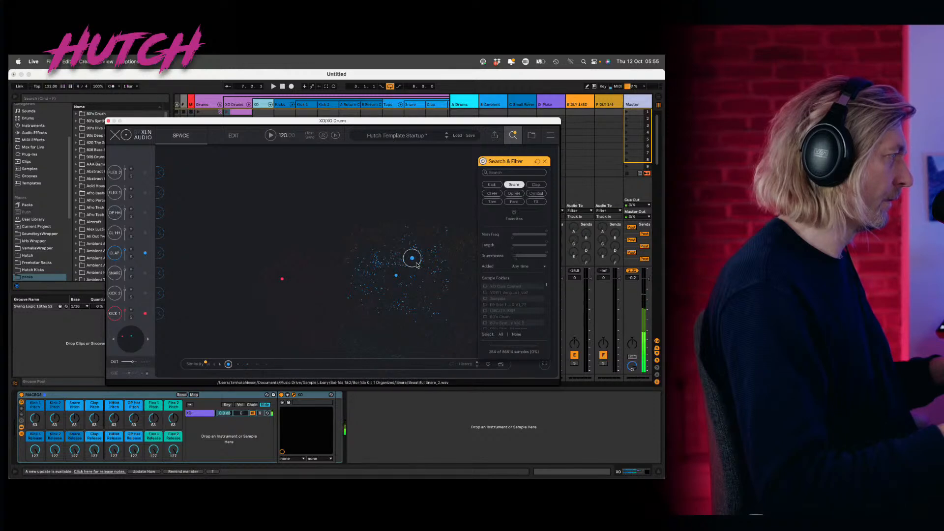
pyautogui.click(417, 272)
pyautogui.click(431, 262)
pyautogui.click(433, 251)
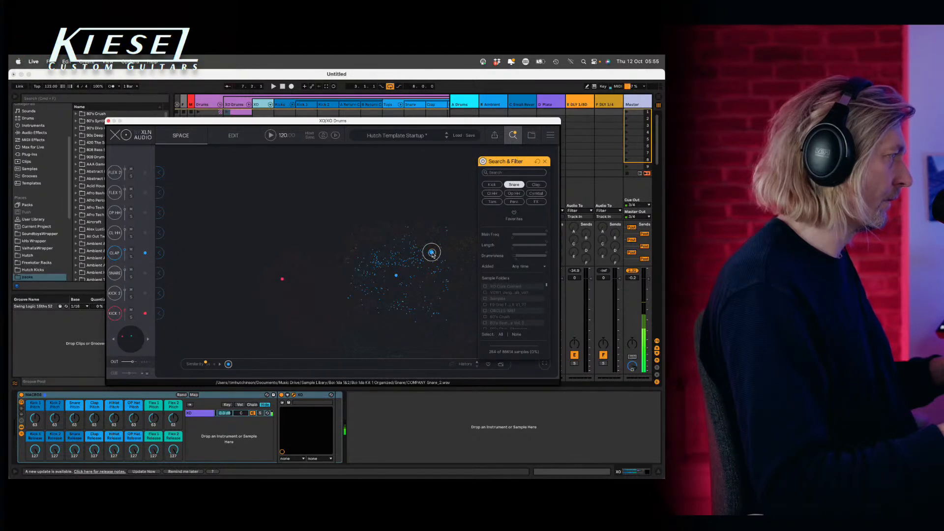
pyautogui.click(160, 274)
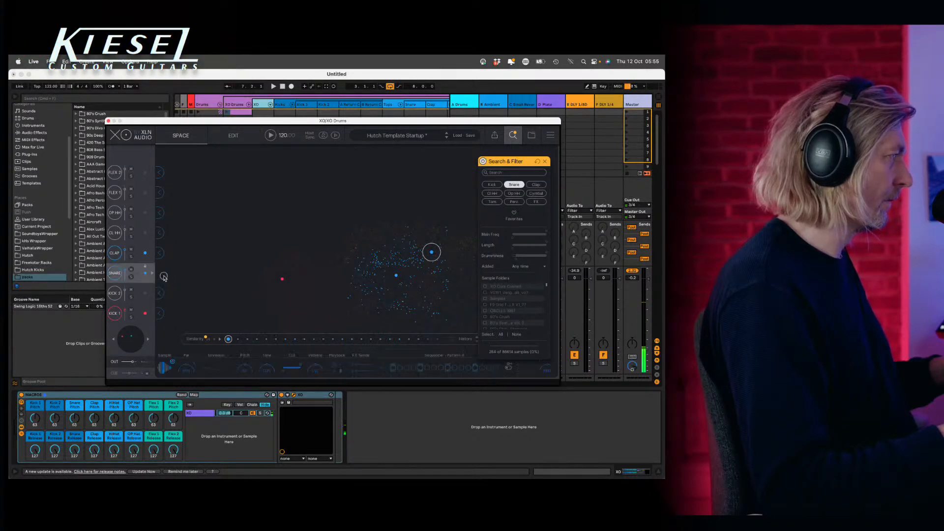
# - Audition snare samples around the outer and lower areas of the blue cluster and assign one from its upper edge to the Flex 2 channel
pyautogui.click(439, 271)
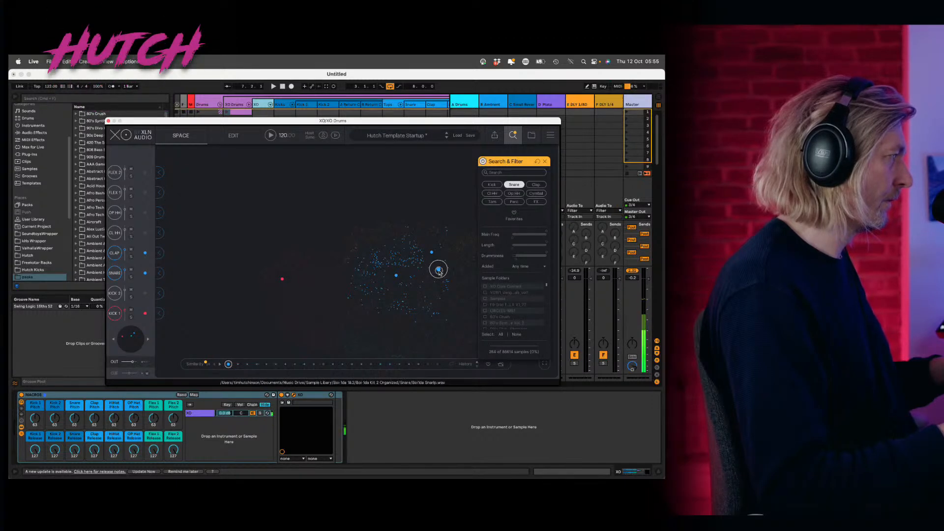
pyautogui.click(441, 280)
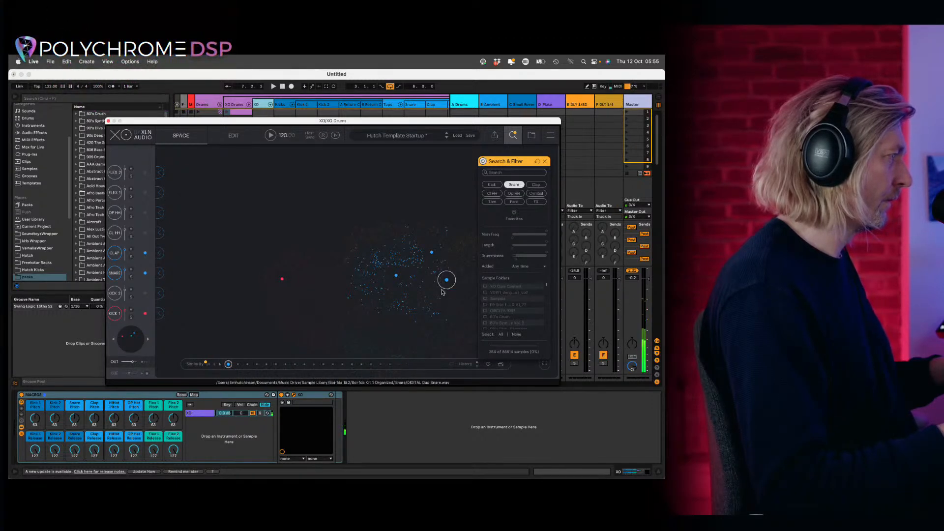
pyautogui.click(443, 292)
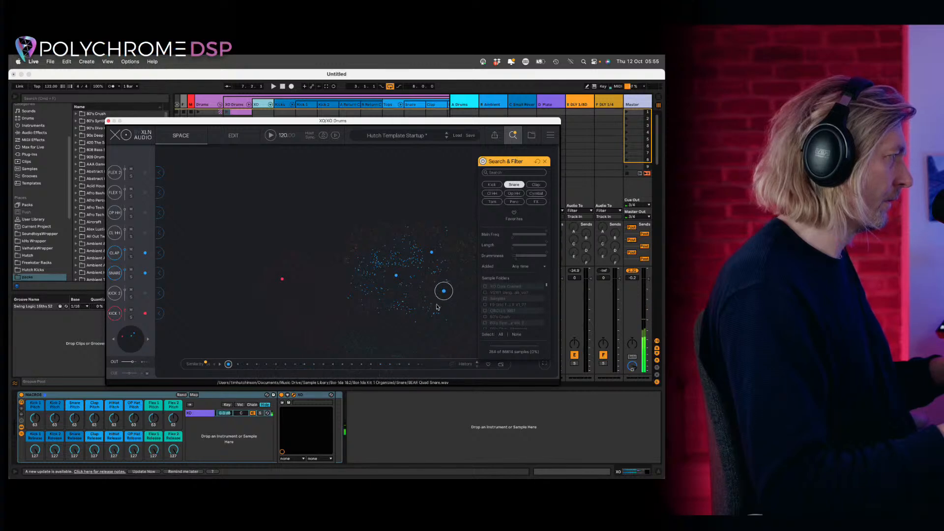
pyautogui.click(434, 313)
pyautogui.click(412, 310)
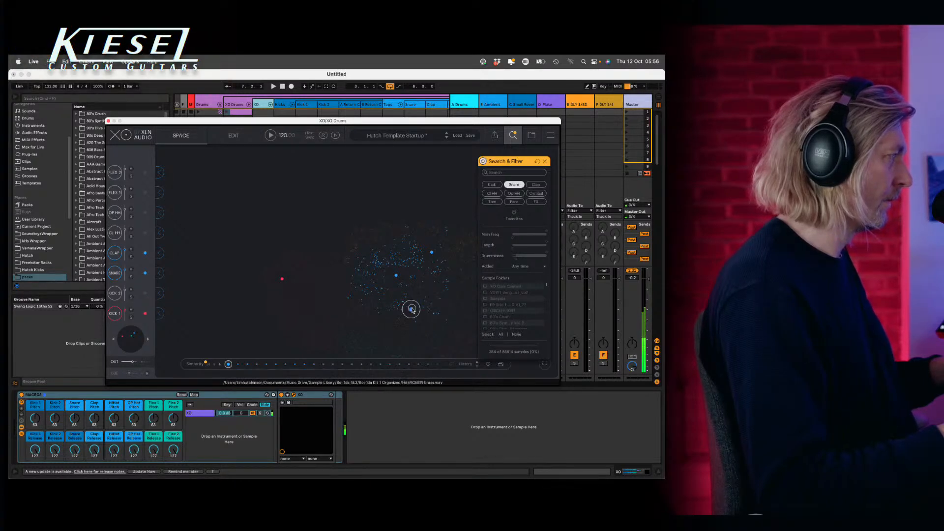
pyautogui.click(401, 303)
pyautogui.click(406, 295)
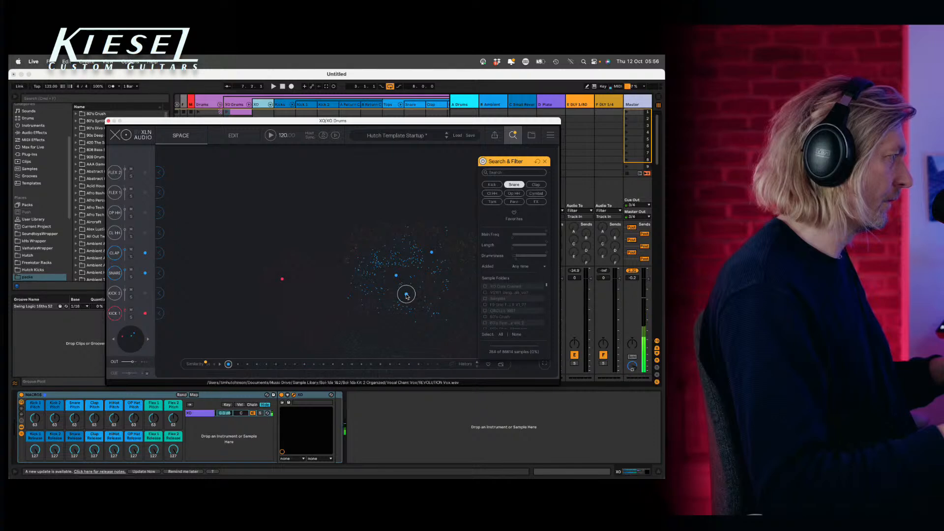
pyautogui.click(444, 249)
pyautogui.click(446, 232)
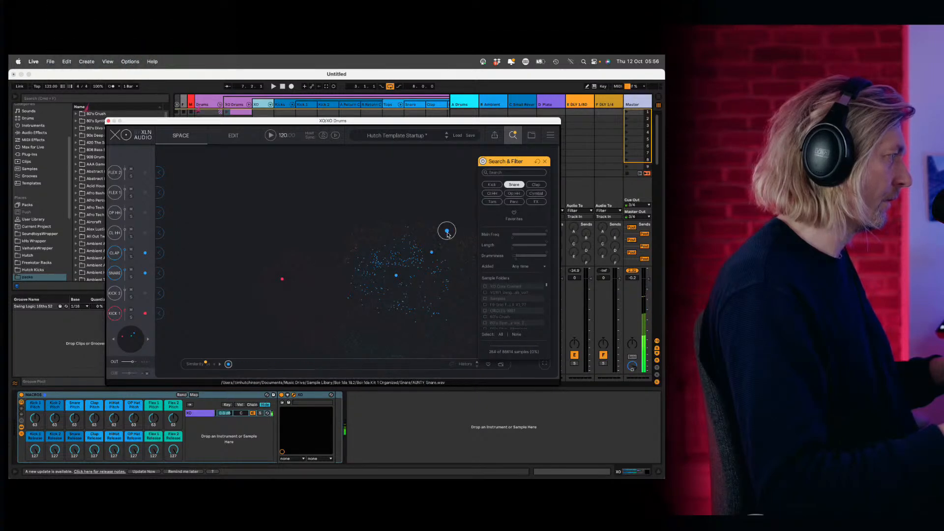
pyautogui.click(432, 251)
pyautogui.click(440, 248)
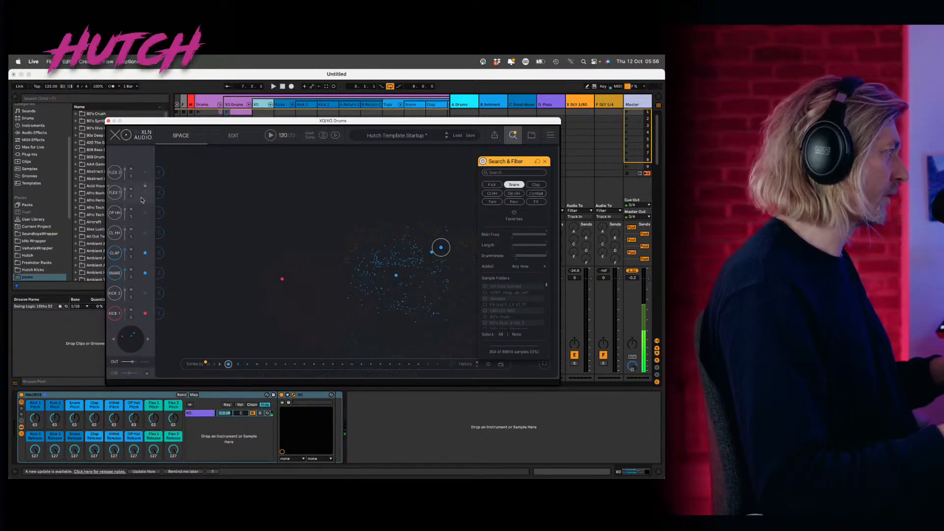
pyautogui.click(160, 172)
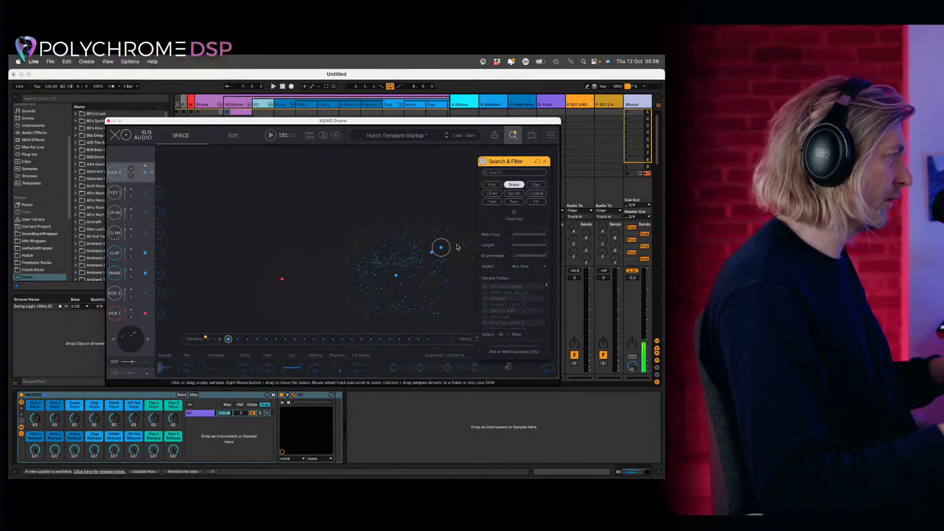
# - Clear and reapply the Snare filter, assigning a sample from the middle of the blue cluster to the Clap and Snare channels
pyautogui.click(514, 185)
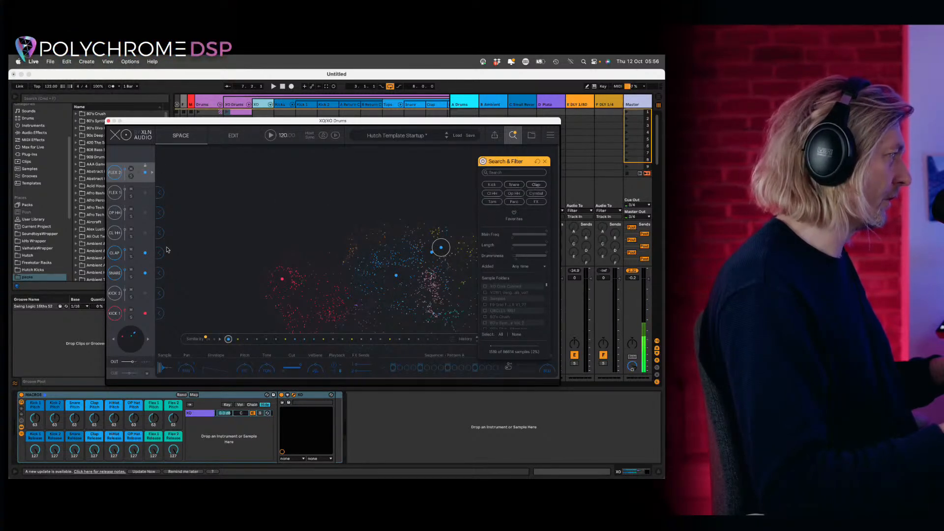
pyautogui.click(162, 275)
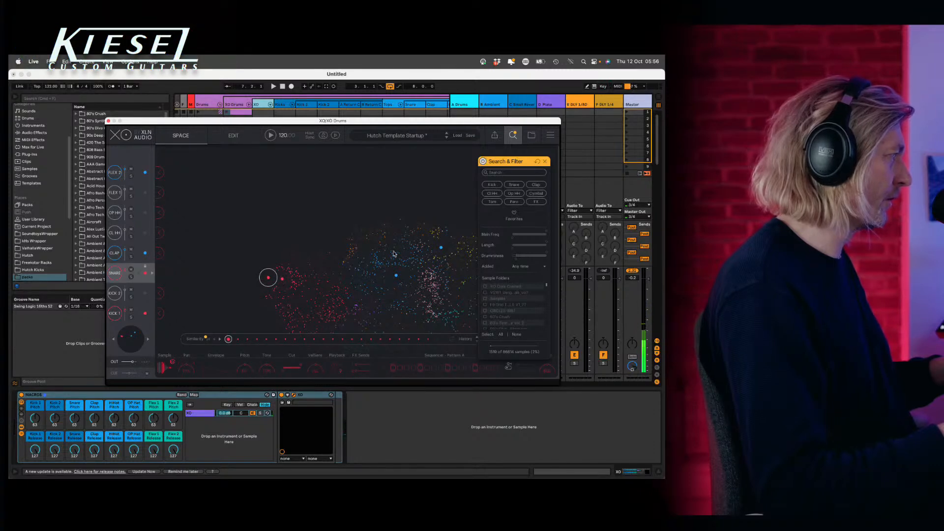
pyautogui.click(394, 268)
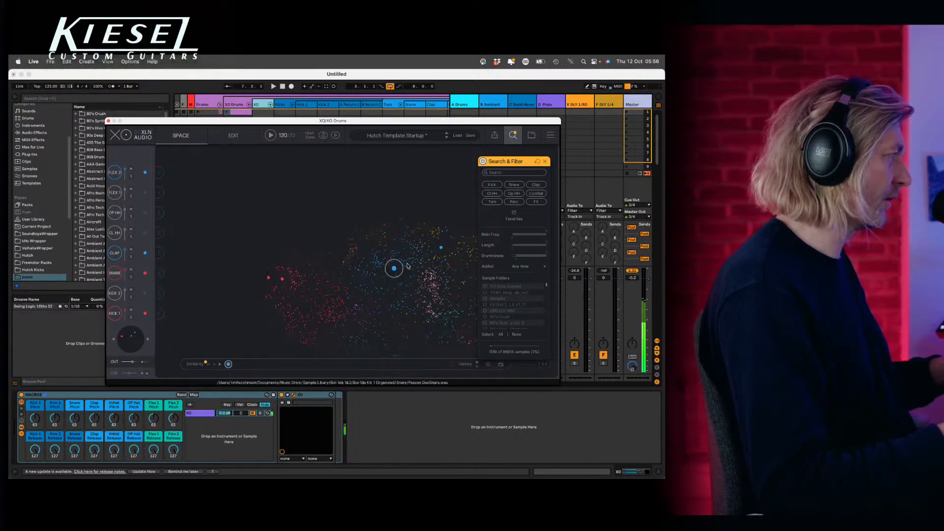
pyautogui.click(491, 185)
pyautogui.click(513, 185)
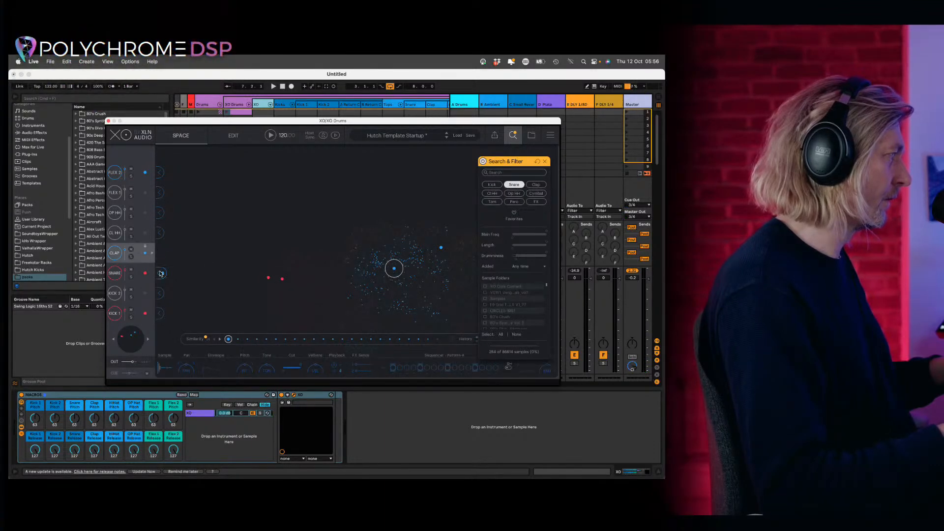
pyautogui.click(161, 274)
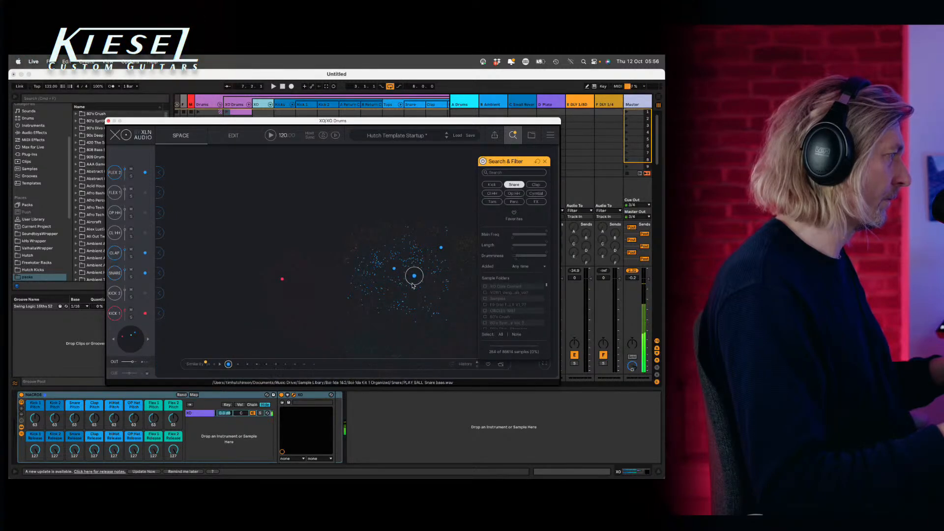
# - Audition snare samples in the central and lower parts of the blue cluster and assign one to the Clap channel
pyautogui.click(414, 291)
pyautogui.click(424, 298)
pyautogui.click(427, 307)
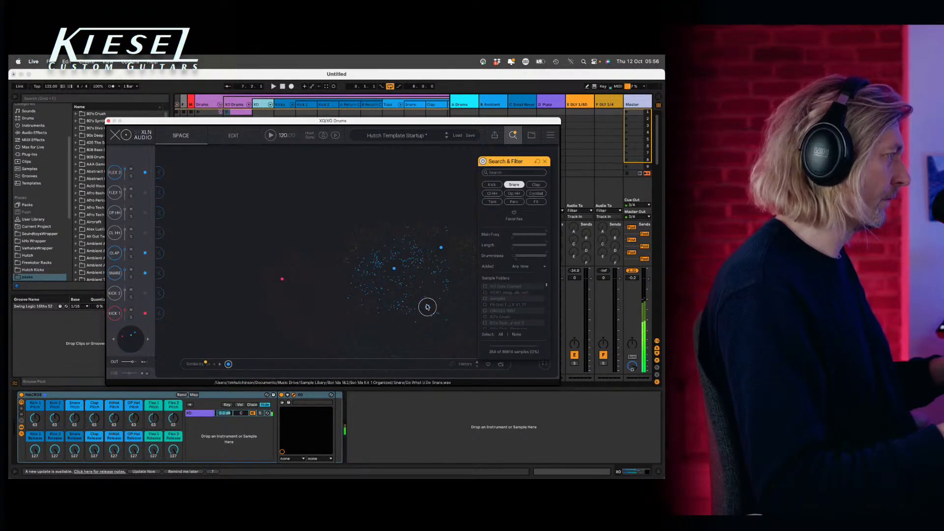
pyautogui.click(411, 276)
pyautogui.click(419, 259)
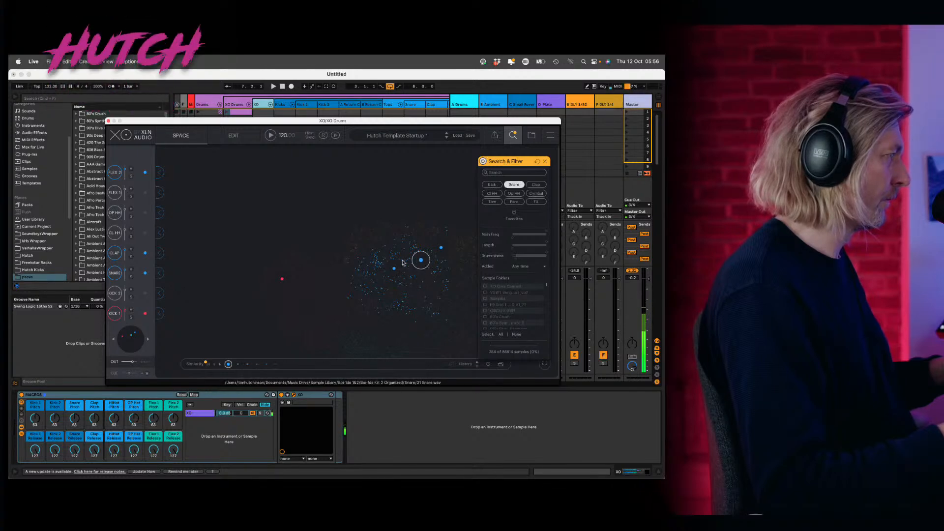
pyautogui.click(400, 261)
pyautogui.click(403, 265)
pyautogui.click(400, 284)
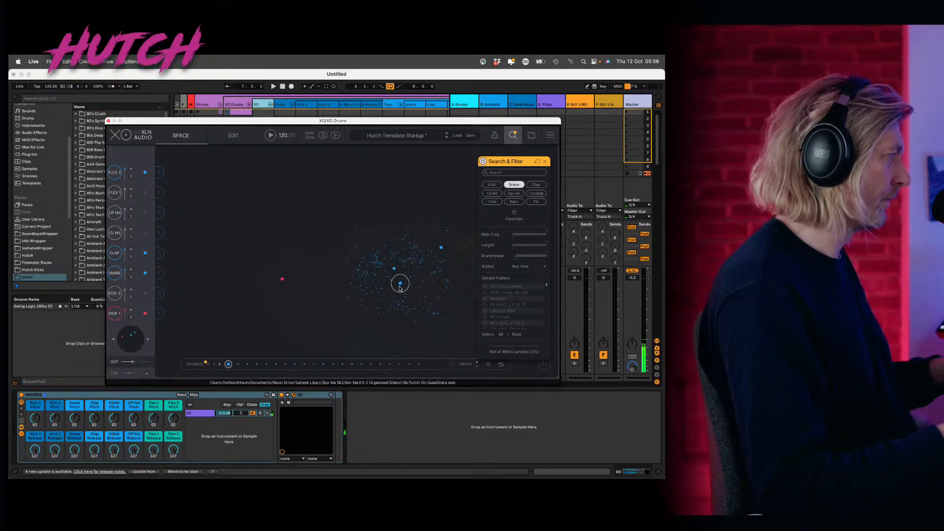
pyautogui.click(400, 285)
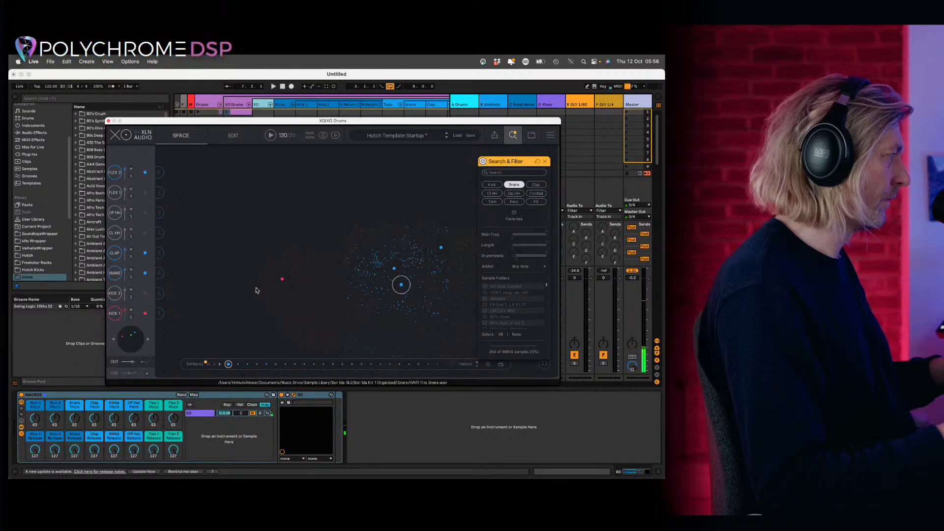
pyautogui.click(162, 253)
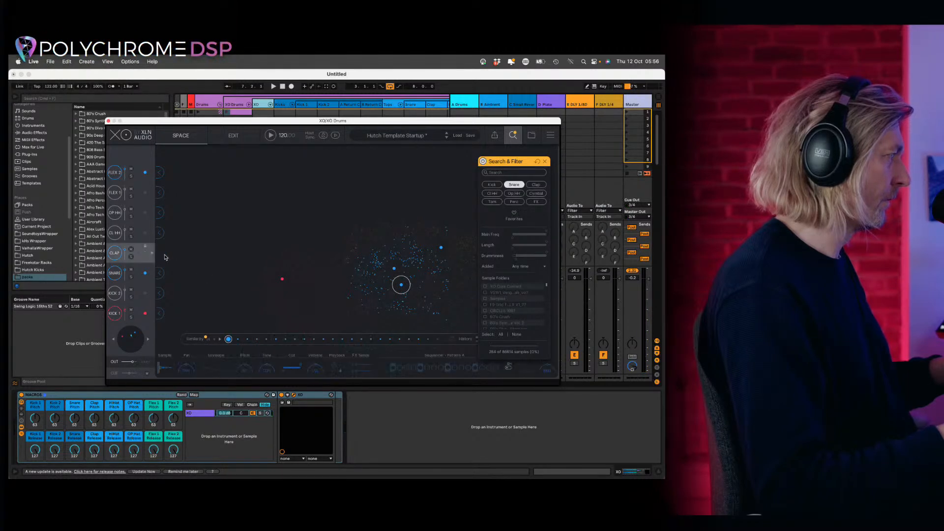
# - Audition samples across the upper part of the Snare-filtered cluster and assign one to the Snare channel
pyautogui.click(414, 248)
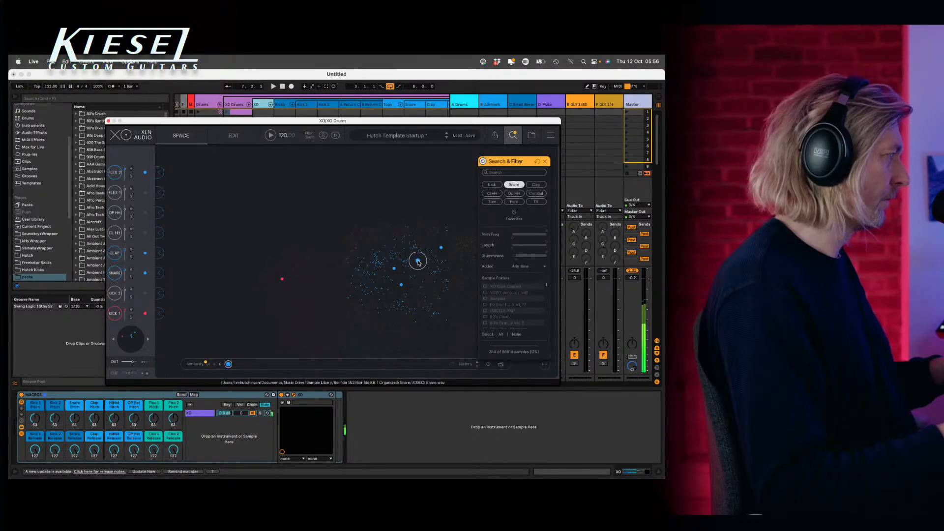
pyautogui.click(413, 245)
pyautogui.click(415, 241)
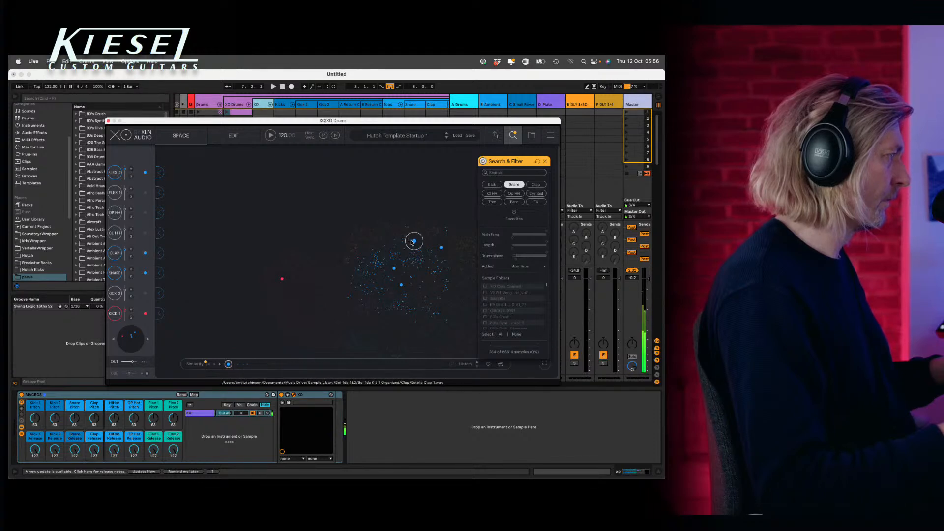
pyautogui.click(403, 243)
pyautogui.click(404, 237)
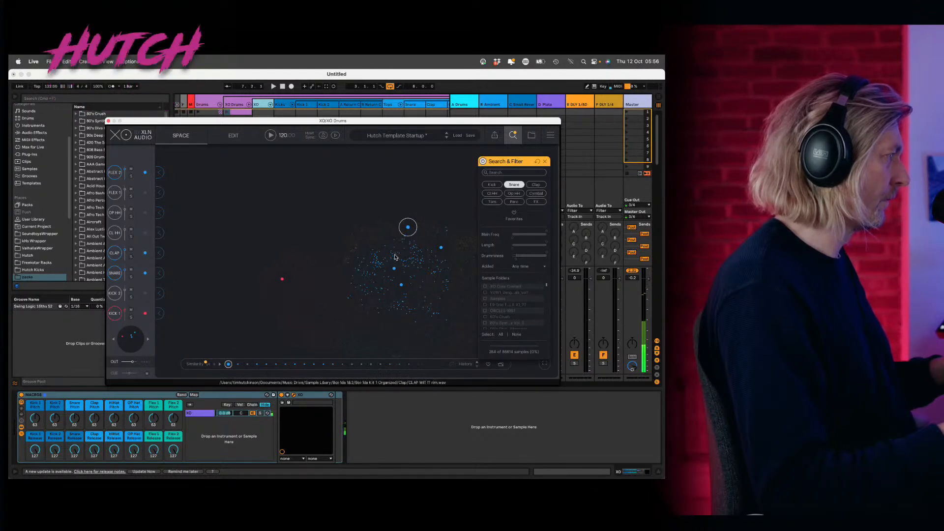
pyautogui.click(393, 256)
pyautogui.click(382, 260)
pyautogui.click(376, 257)
pyautogui.click(389, 254)
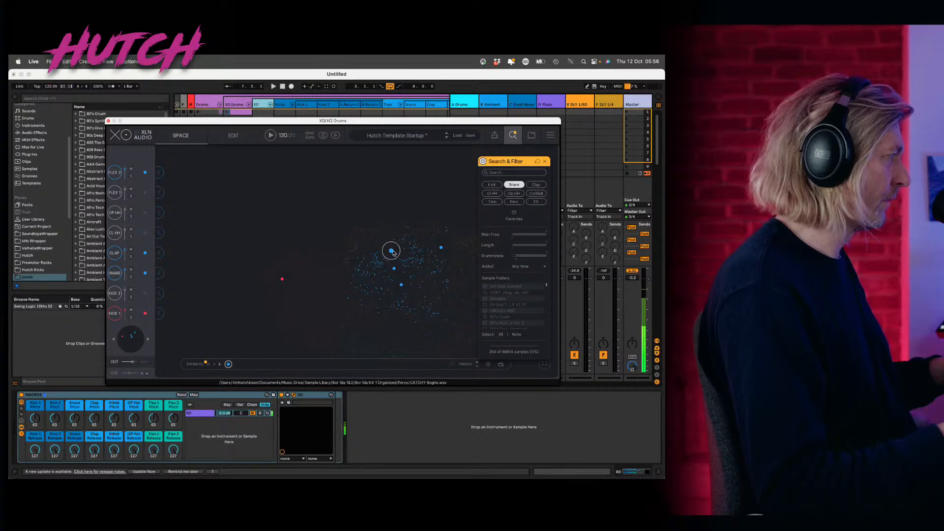
pyautogui.click(396, 256)
pyautogui.click(413, 260)
pyautogui.click(420, 256)
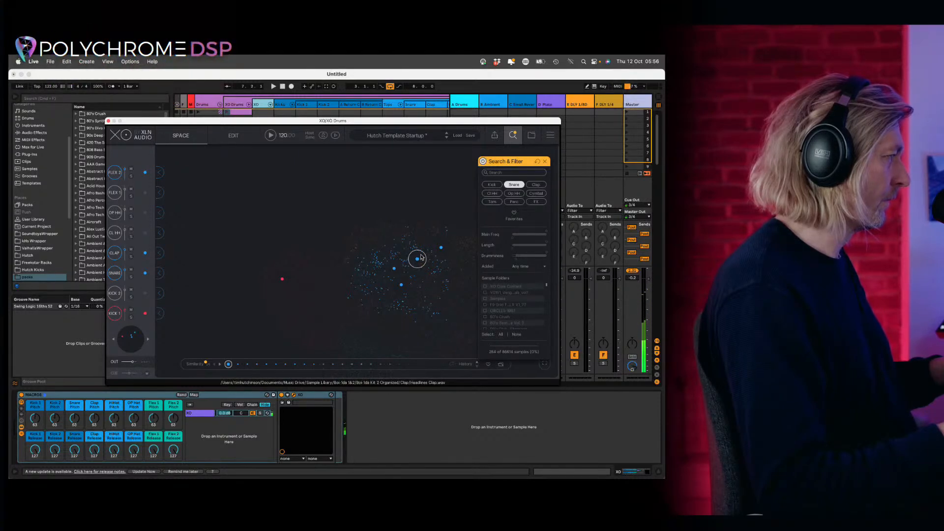
pyautogui.click(164, 271)
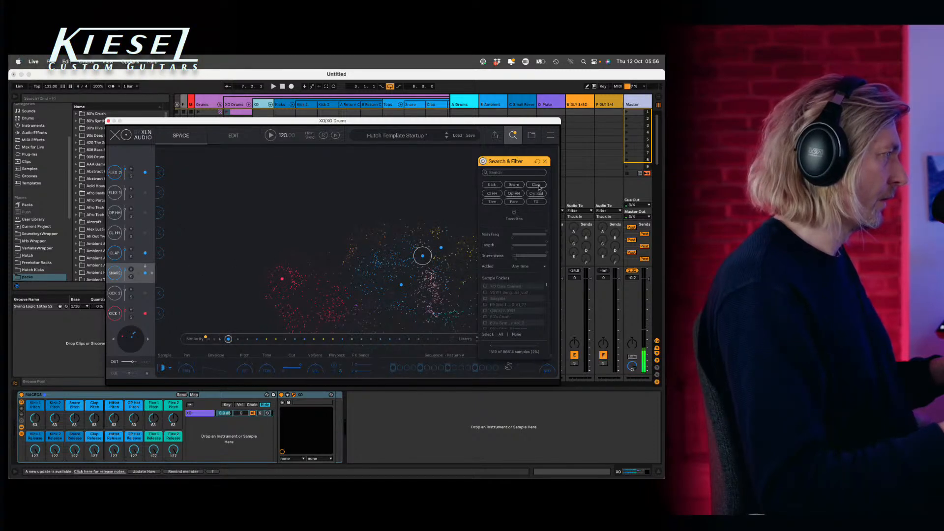
# - Filter the Space to the Clap category and audition samples from the top to the bottom of the pink cluster
pyautogui.click(536, 185)
pyautogui.click(434, 290)
pyautogui.click(431, 273)
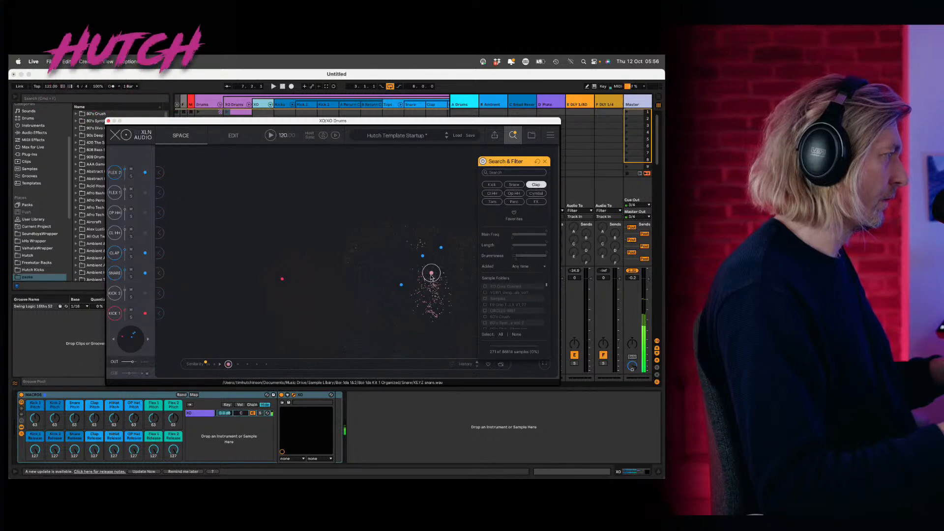
pyautogui.click(424, 280)
pyautogui.click(426, 296)
pyautogui.click(435, 317)
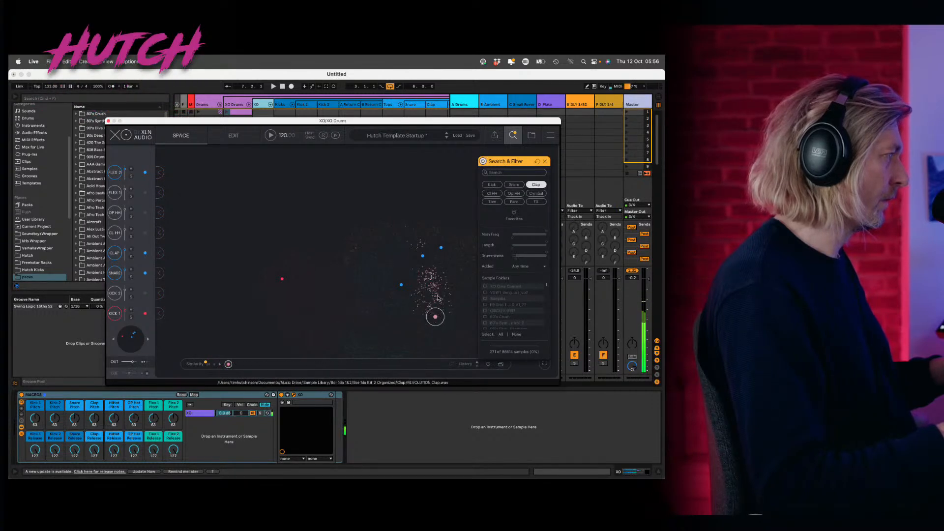
pyautogui.click(433, 321)
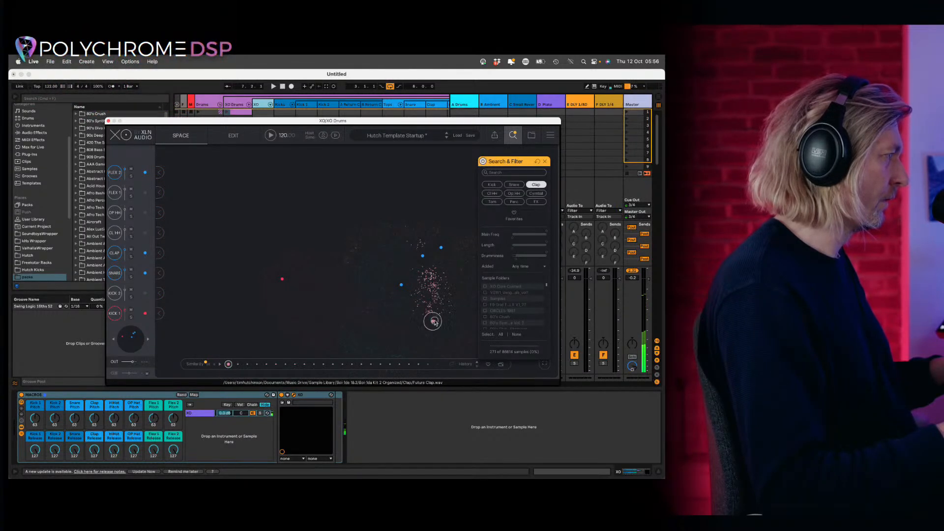
# - Audition more samples around the lower end and outer edge of the pink cluster and assign BEAR Duo Snare to the Clap channel
pyautogui.click(437, 317)
pyautogui.click(440, 314)
pyautogui.click(439, 304)
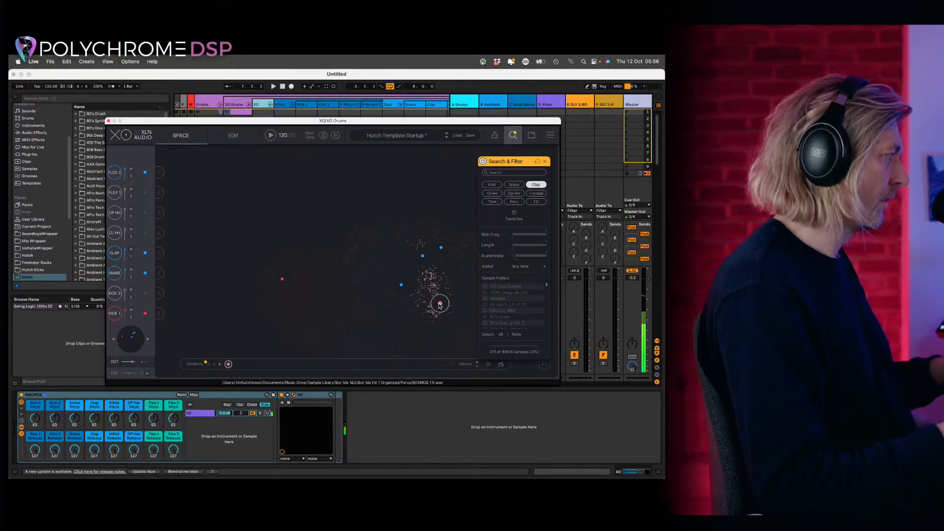
pyautogui.click(420, 308)
pyautogui.click(428, 315)
pyautogui.click(435, 320)
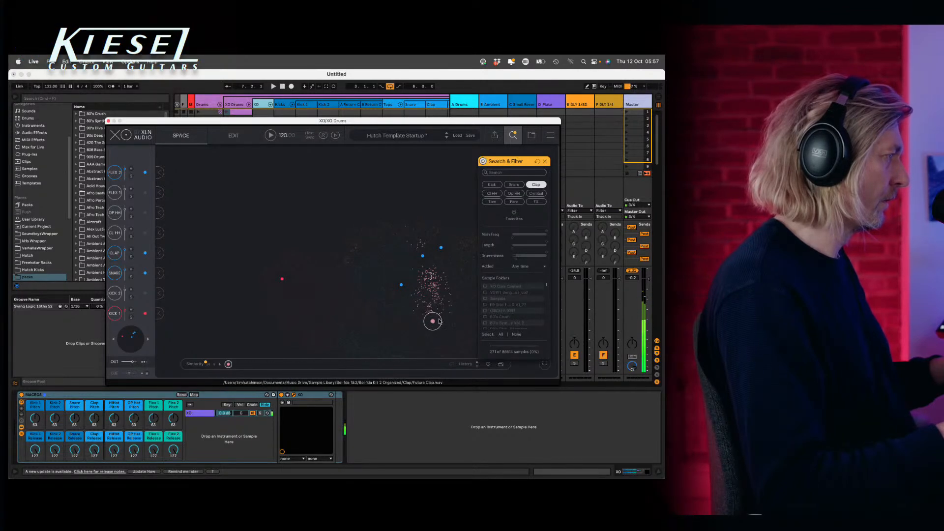
pyautogui.click(445, 313)
pyautogui.click(448, 305)
pyautogui.click(450, 294)
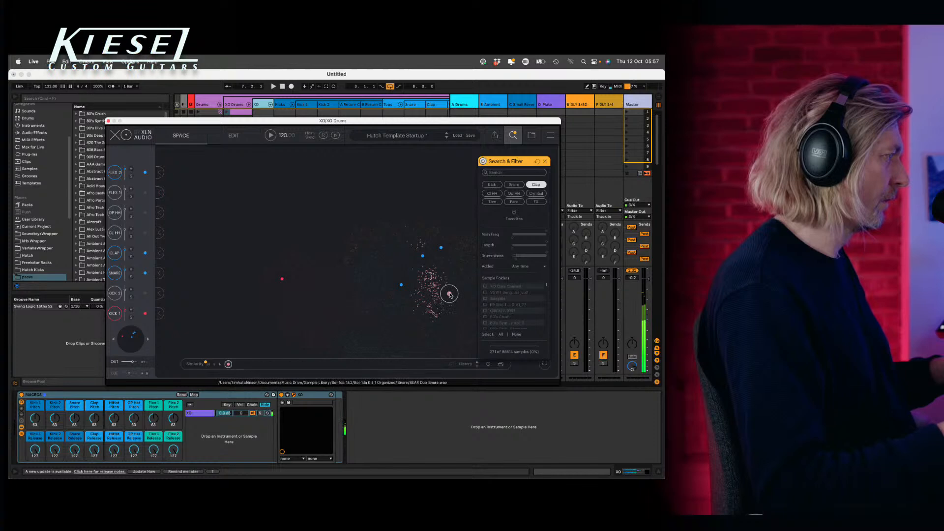
pyautogui.click(161, 254)
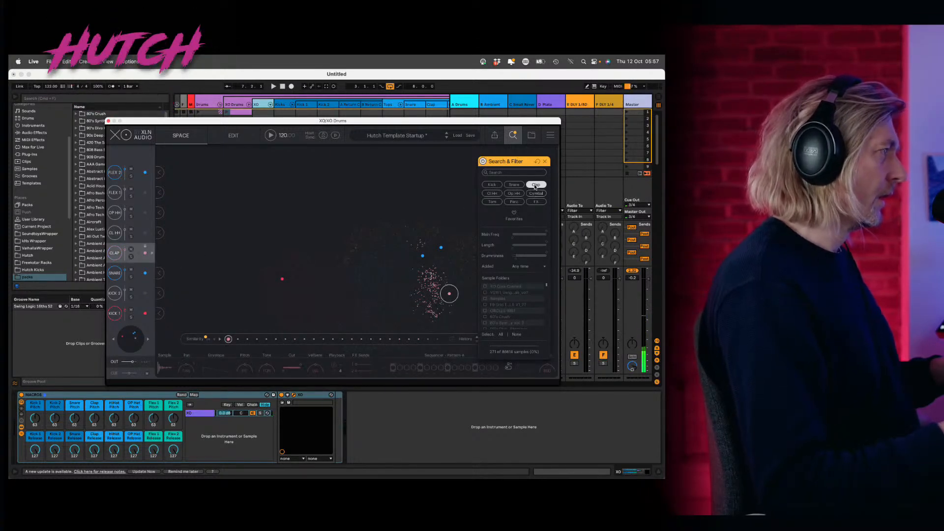
# - Filter the Space to closed hi-hats and assign COMPANY Hat to the closed hi-hat channel
pyautogui.click(491, 193)
pyautogui.click(458, 248)
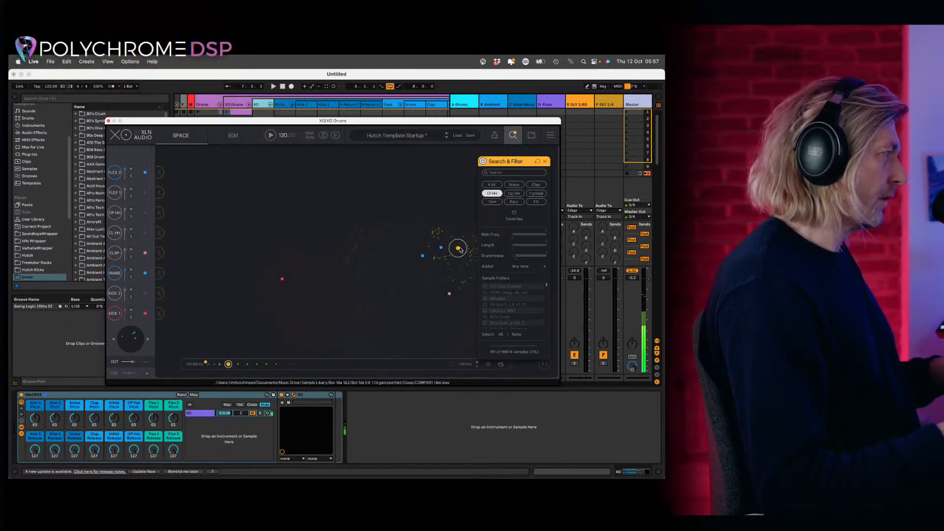
pyautogui.click(160, 233)
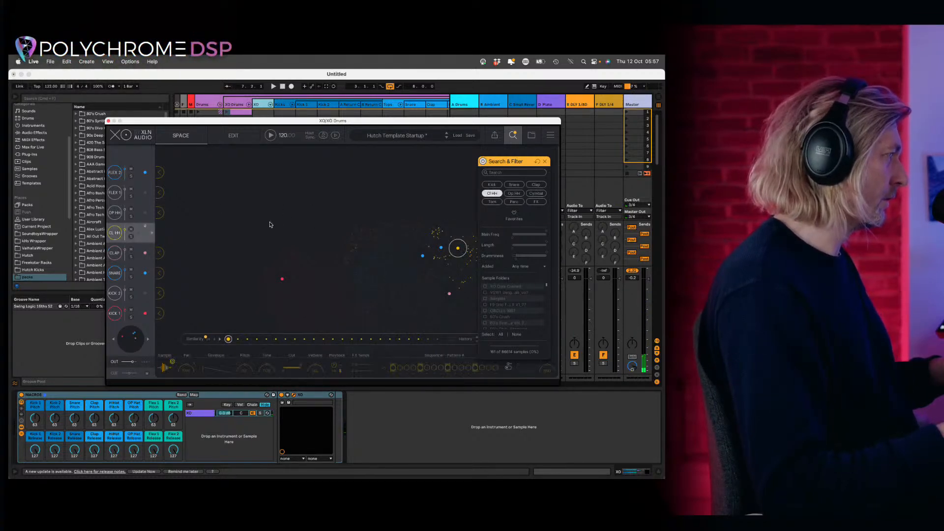
# - Filter the Space to open hi-hats, move the filter window clear of the green cluster and audition a few samples in its centre
pyautogui.click(514, 193)
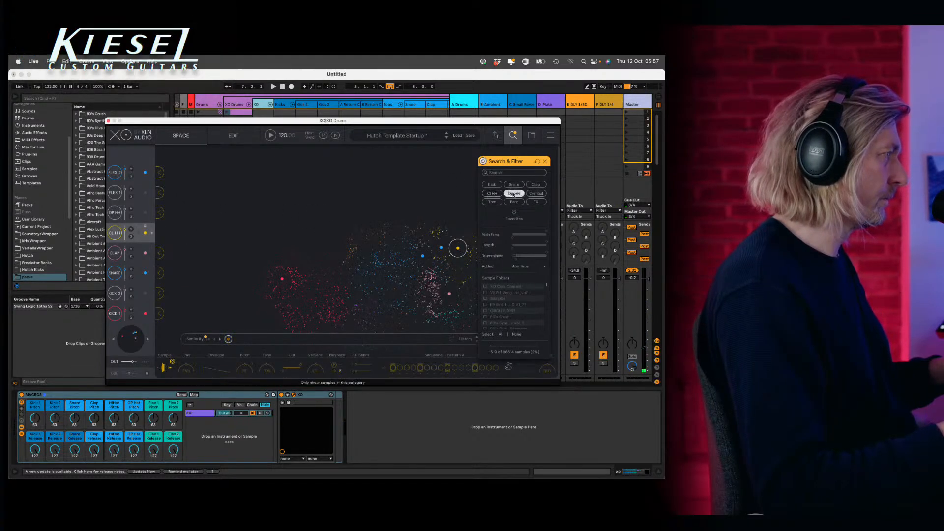
pyautogui.click(469, 307)
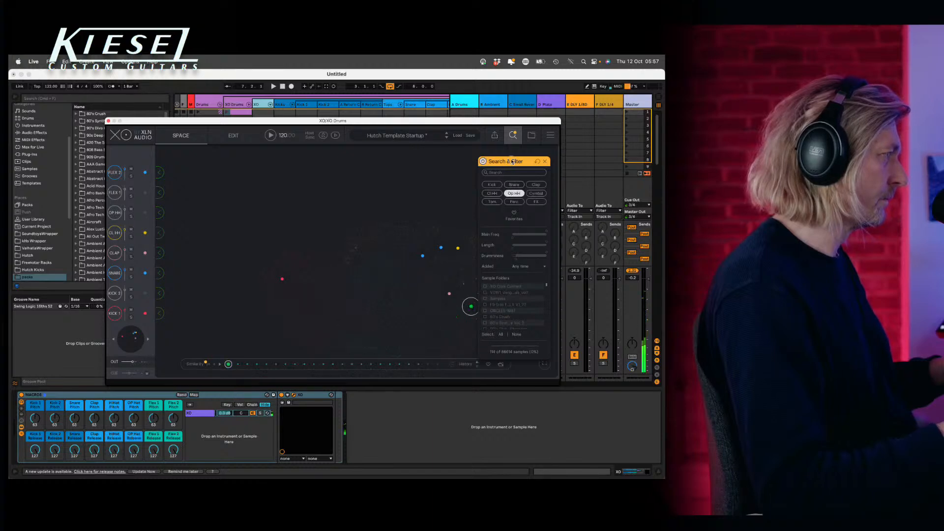
pyautogui.moveTo(511, 161); pyautogui.dragTo(404, 161)
pyautogui.click(486, 297)
pyautogui.click(500, 309)
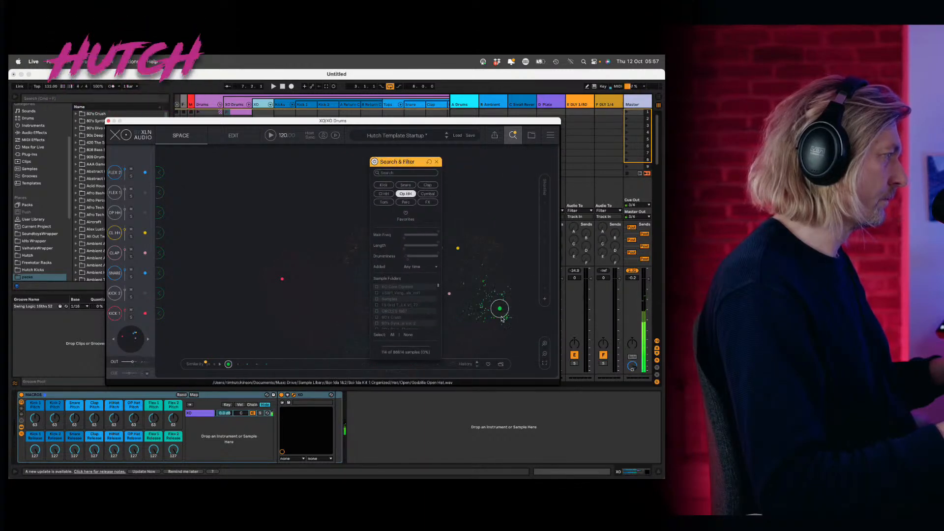
pyautogui.click(501, 318)
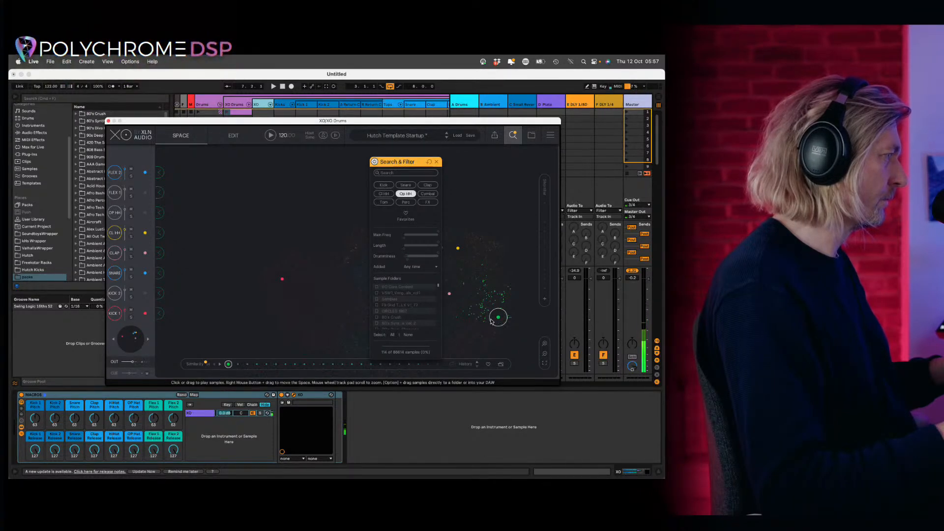
# - Audition open hi-hat samples along the lower edge of the green cluster and back towards its middle
pyautogui.click(487, 320)
pyautogui.click(502, 324)
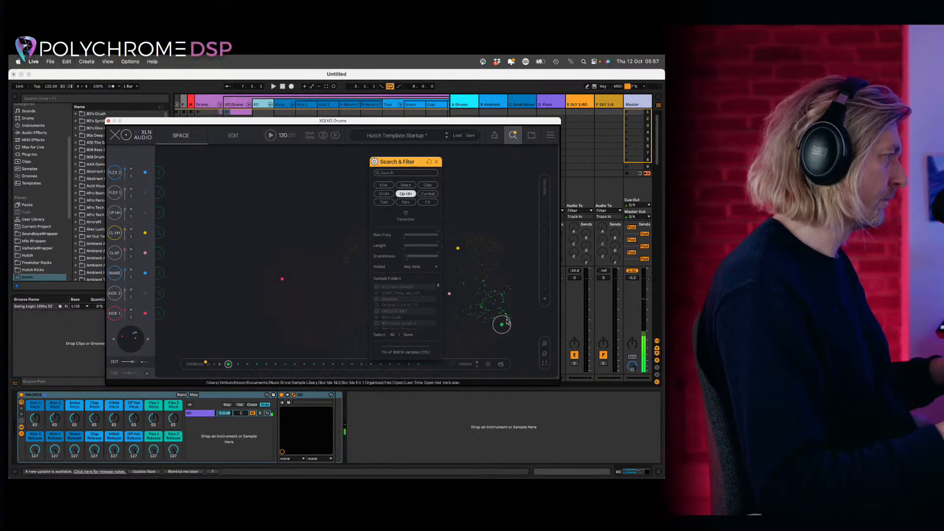
pyautogui.click(506, 319)
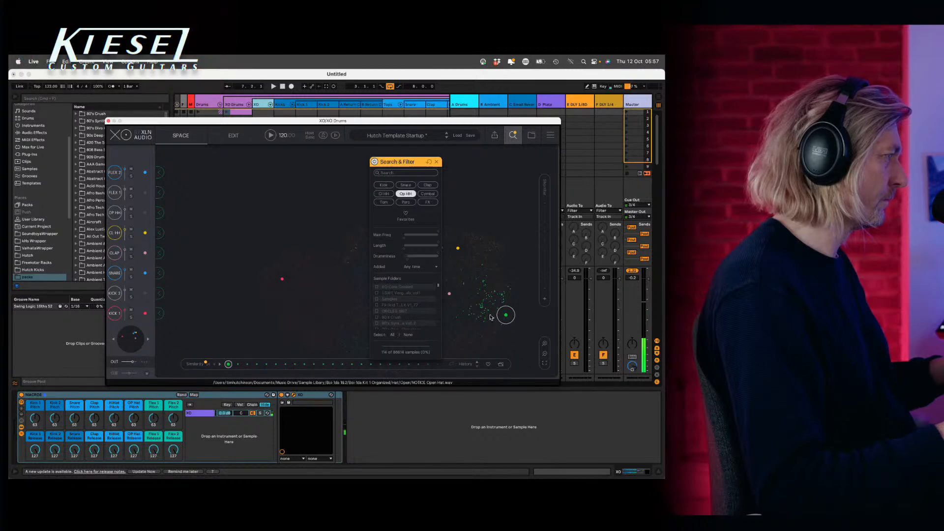
pyautogui.click(482, 317)
pyautogui.click(485, 309)
pyautogui.click(483, 304)
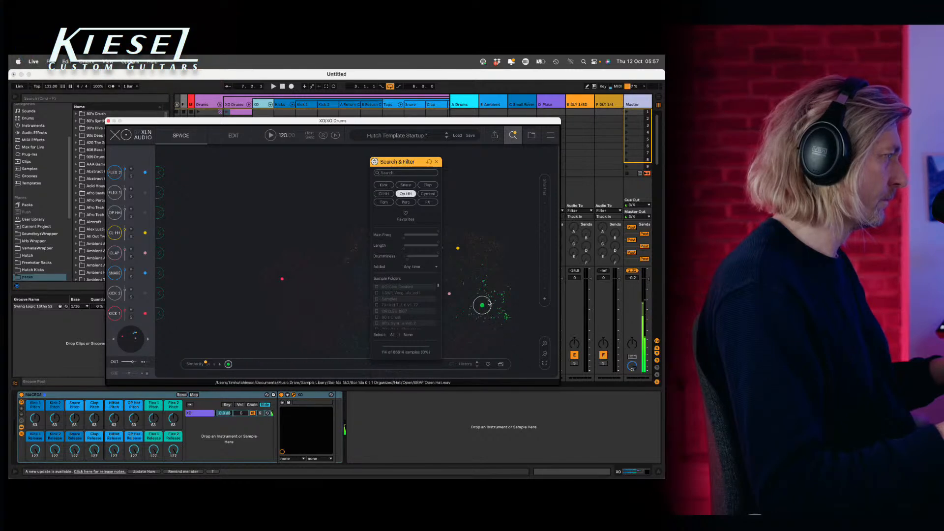
# - Audition the upper part of the green cluster and assign a sample from its lower edge to the open hi-hat channel
pyautogui.click(498, 293)
pyautogui.click(488, 285)
pyautogui.click(502, 297)
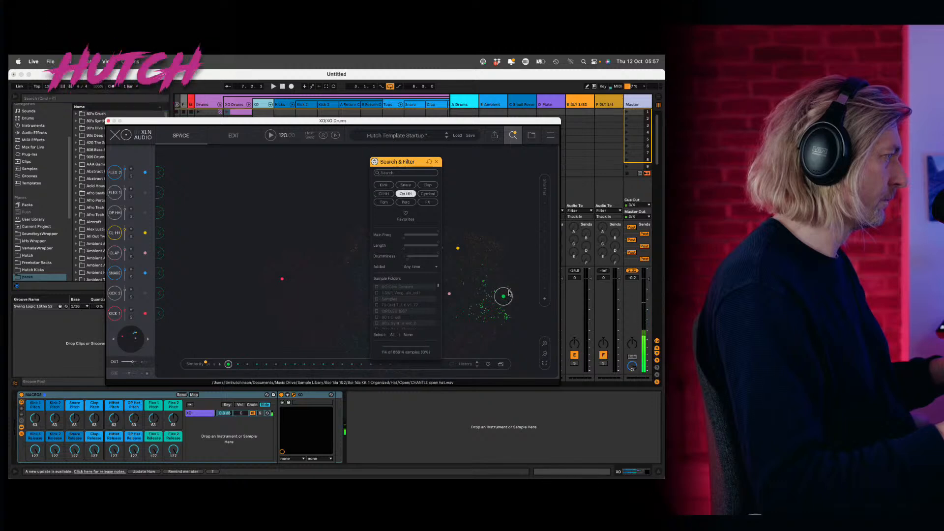
pyautogui.click(508, 289)
pyautogui.click(499, 314)
pyautogui.click(498, 317)
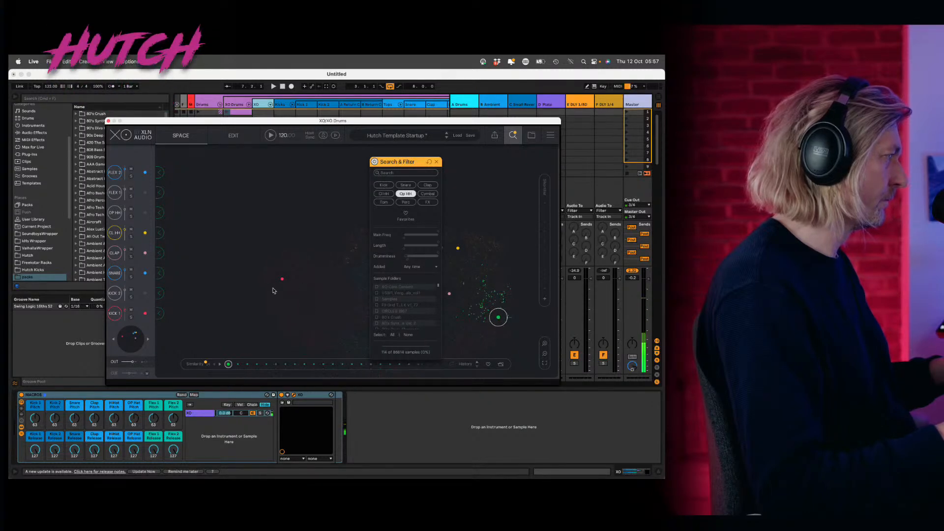
pyautogui.click(163, 217)
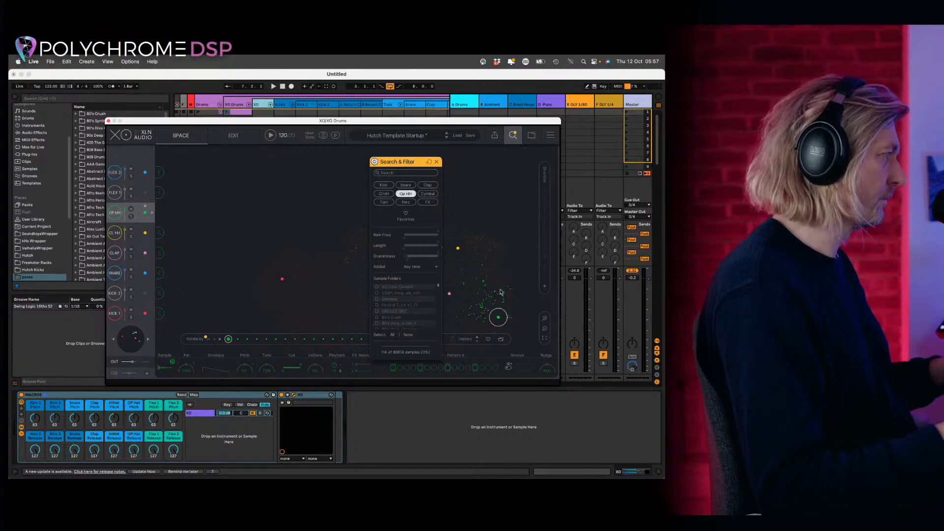
# - Audition the open hi-hat samples just above the green cluster and select the Flex 2 channel
pyautogui.click(478, 279)
pyautogui.click(482, 265)
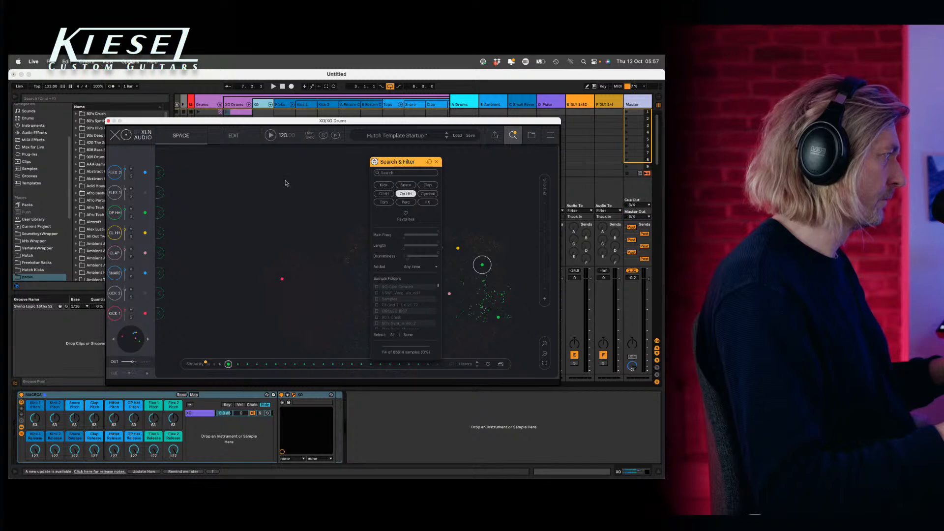
pyautogui.click(133, 173)
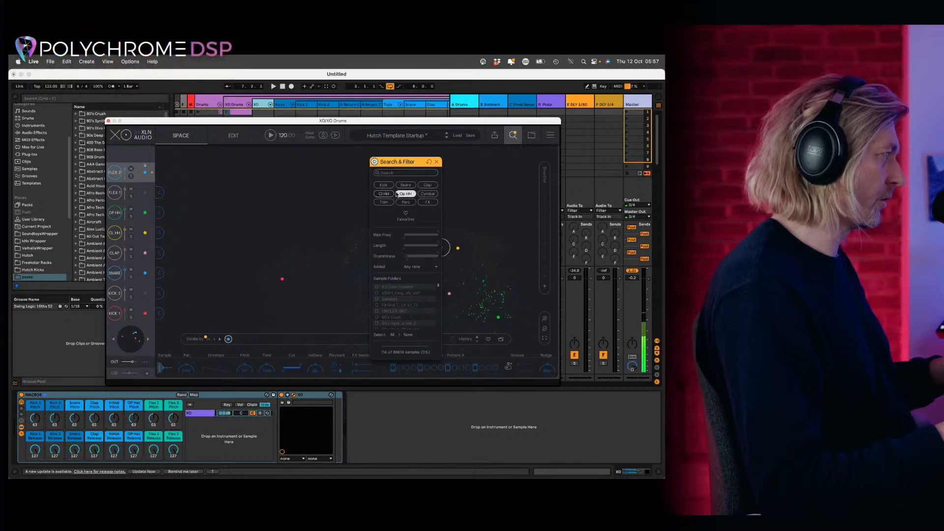
# - Filter the Space to the Perc category and audition samples across the upper arc of the orange cluster
pyautogui.moveTo(403, 162); pyautogui.dragTo(502, 164)
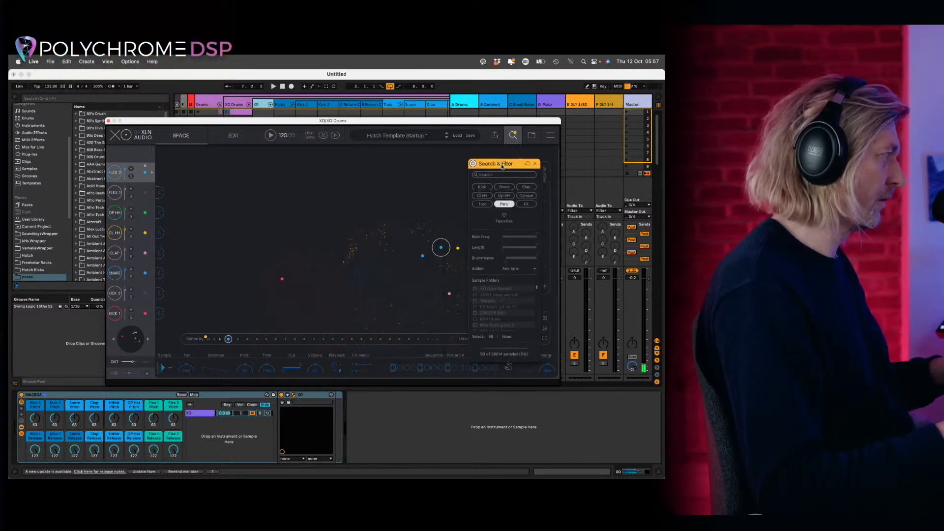
pyautogui.click(410, 231)
pyautogui.click(383, 235)
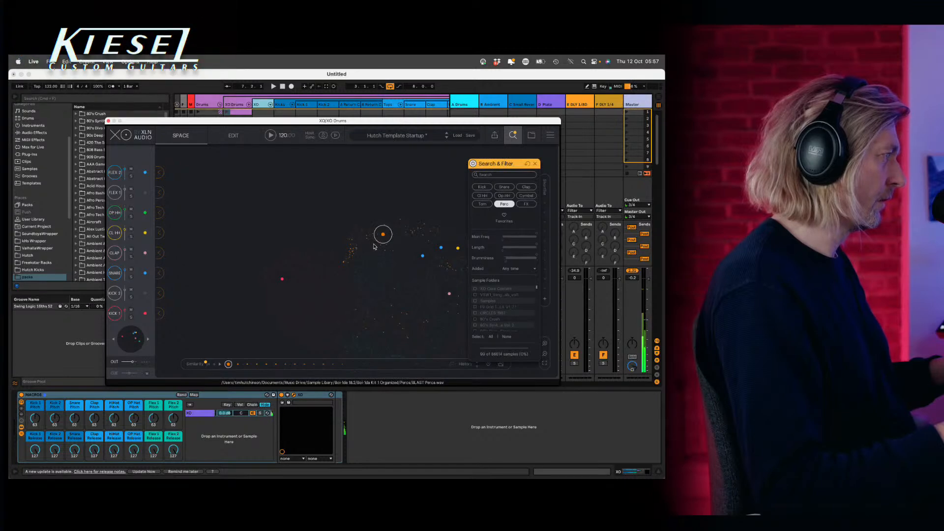
pyautogui.click(373, 248)
pyautogui.click(335, 257)
pyautogui.click(349, 250)
pyautogui.click(352, 245)
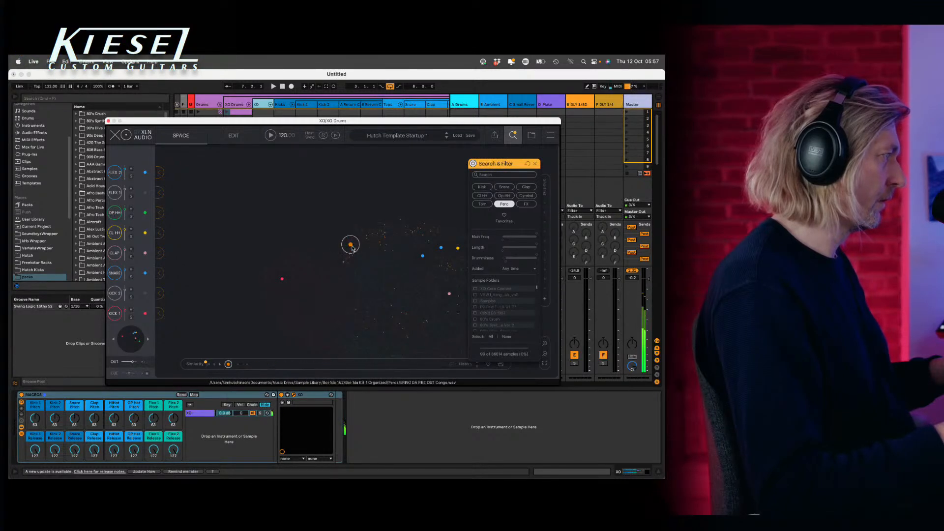
pyautogui.click(353, 241)
pyautogui.click(386, 251)
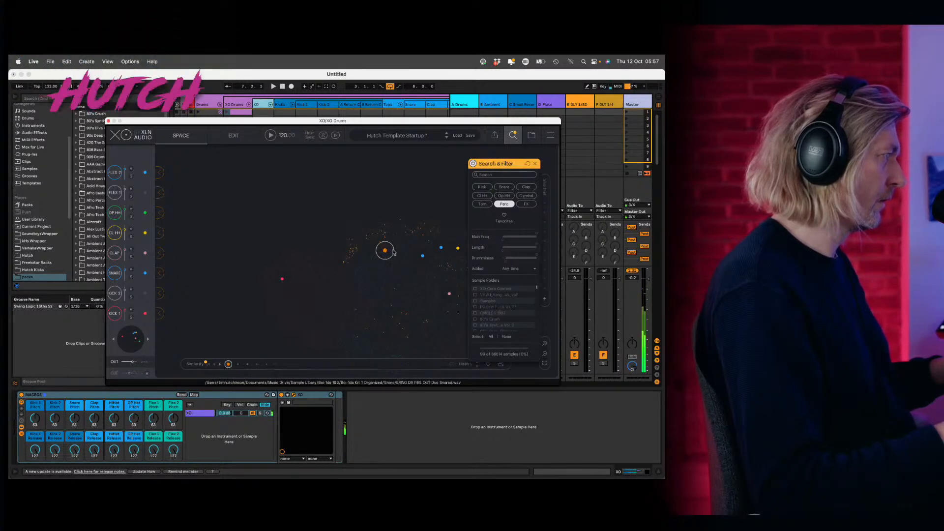
pyautogui.click(392, 252)
# - Audition the percussion samples scattered through the lower part of the Space
pyautogui.click(403, 297)
pyautogui.click(399, 317)
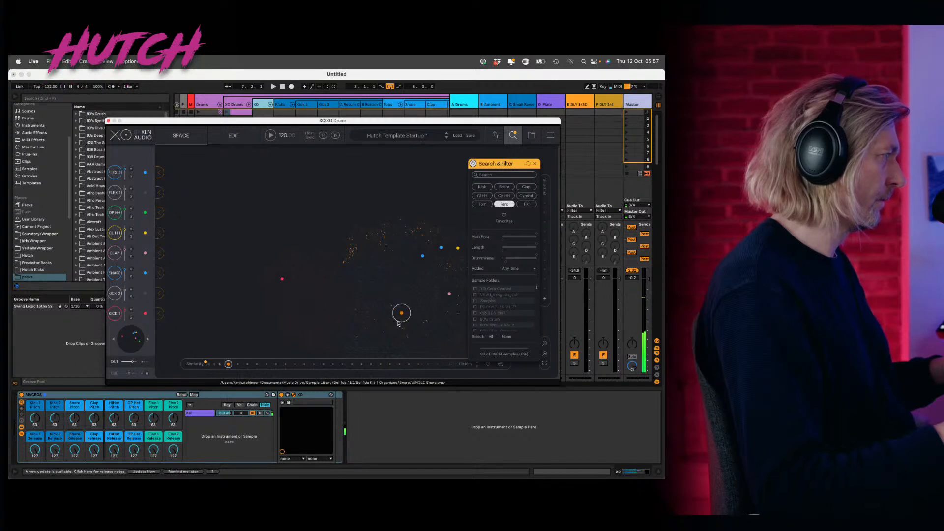
pyautogui.click(398, 324)
pyautogui.click(400, 328)
pyautogui.click(405, 336)
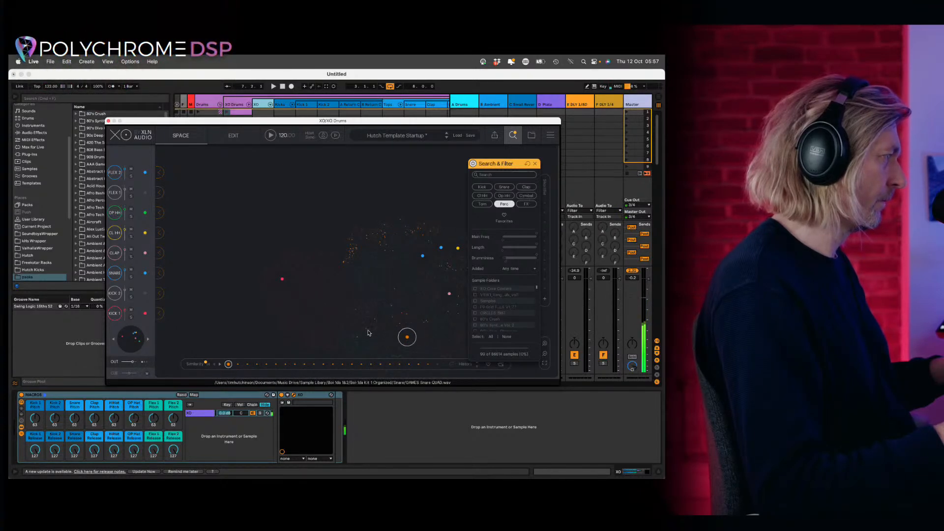
pyautogui.click(369, 329)
pyautogui.click(371, 319)
pyautogui.click(355, 312)
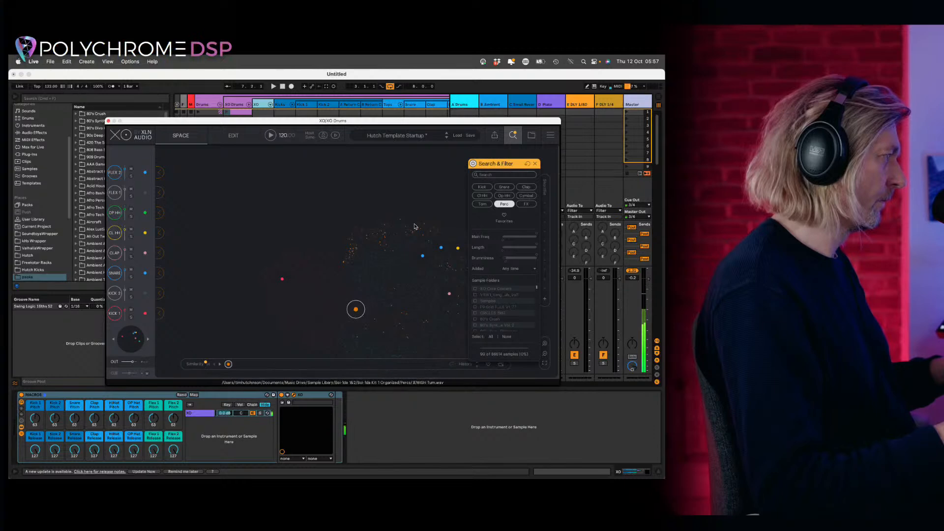
# - Compare another upper percussion sample with the lower ones and assign the isolated lower sample to the Flex 1 channel
pyautogui.click(417, 224)
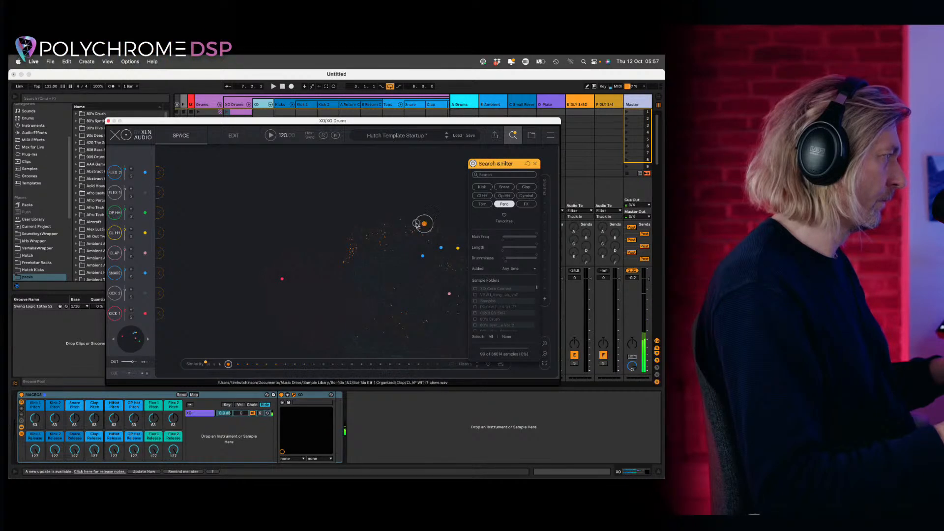
pyautogui.click(358, 332)
pyautogui.click(357, 310)
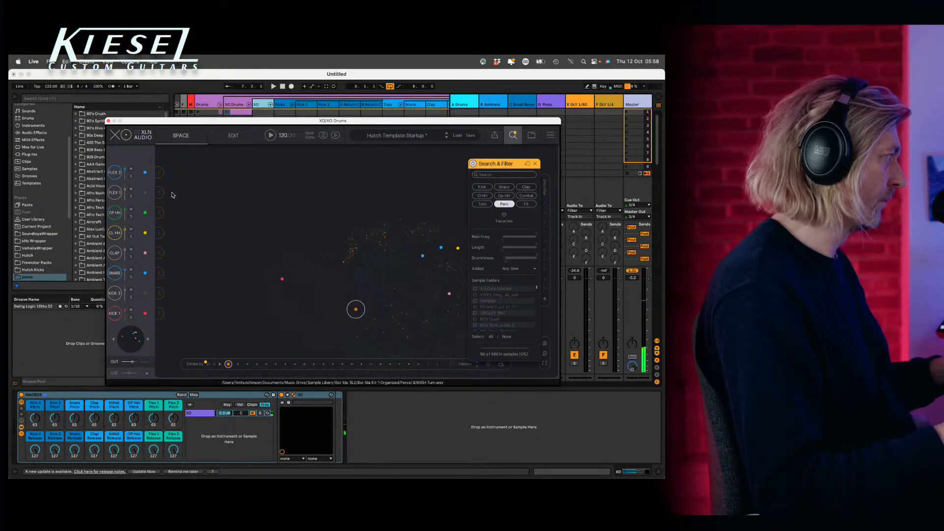
pyautogui.click(161, 192)
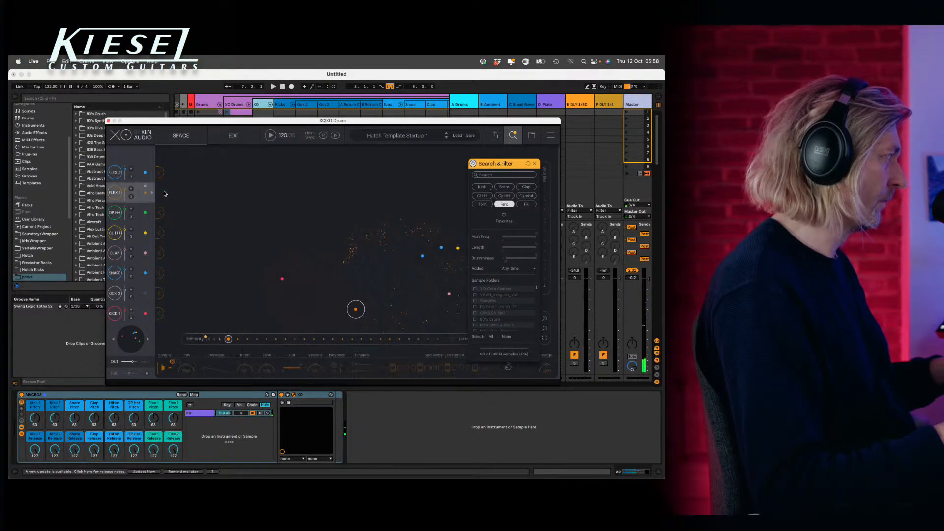
# - Program Kick 1 on steps 1 and 7 of the sequence on the Edit page, stop playback and clear the closed hi-hat steps
pyautogui.click(535, 163)
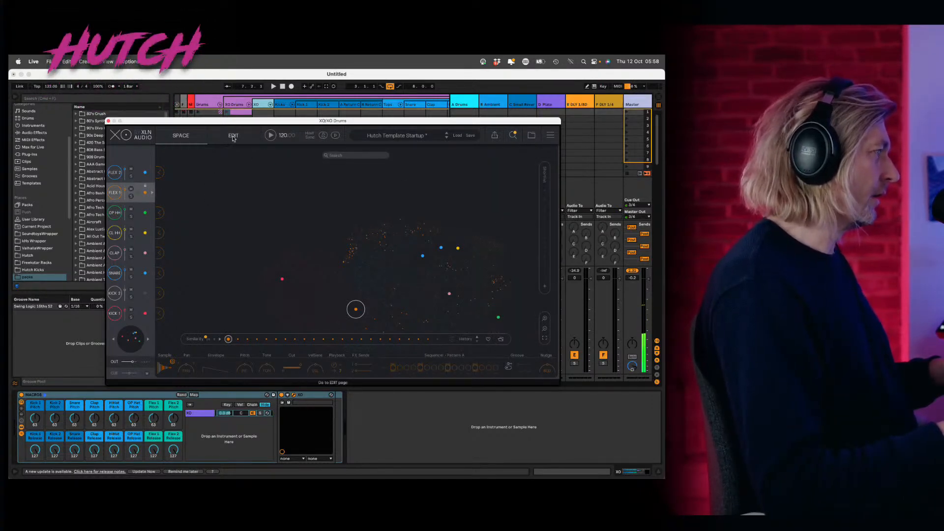
pyautogui.click(234, 137)
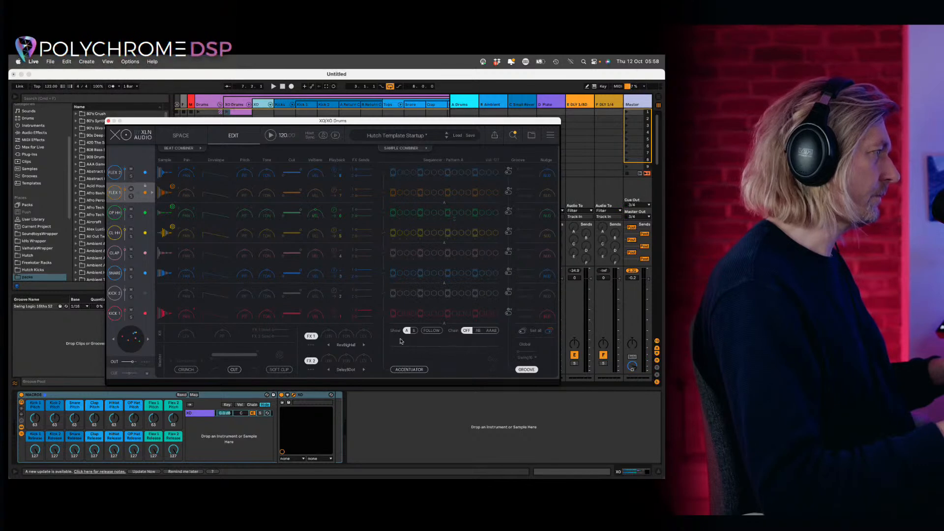
pyautogui.click(394, 315)
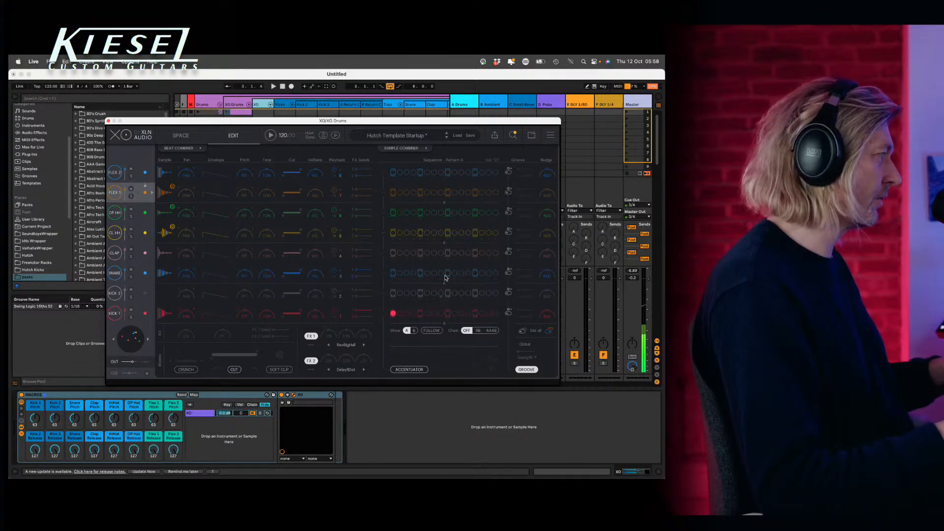
pyautogui.click(434, 313)
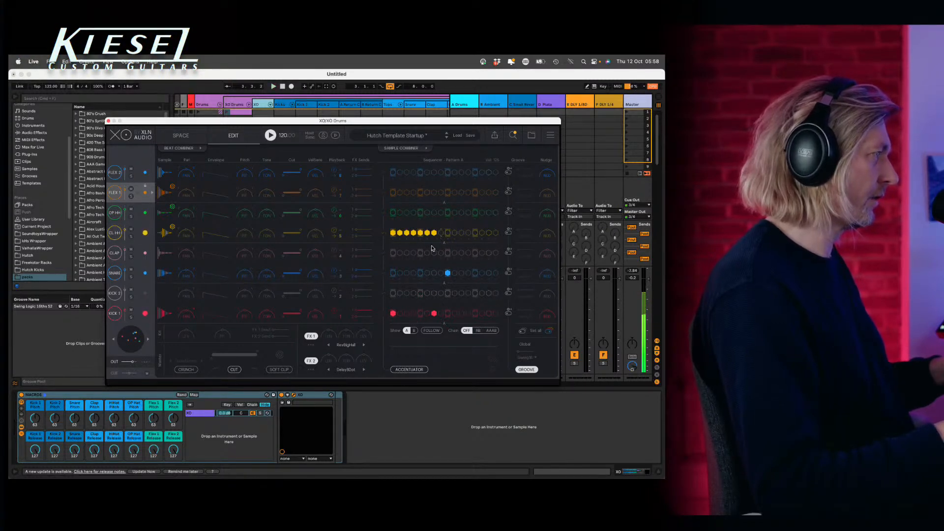
pyautogui.click(269, 135)
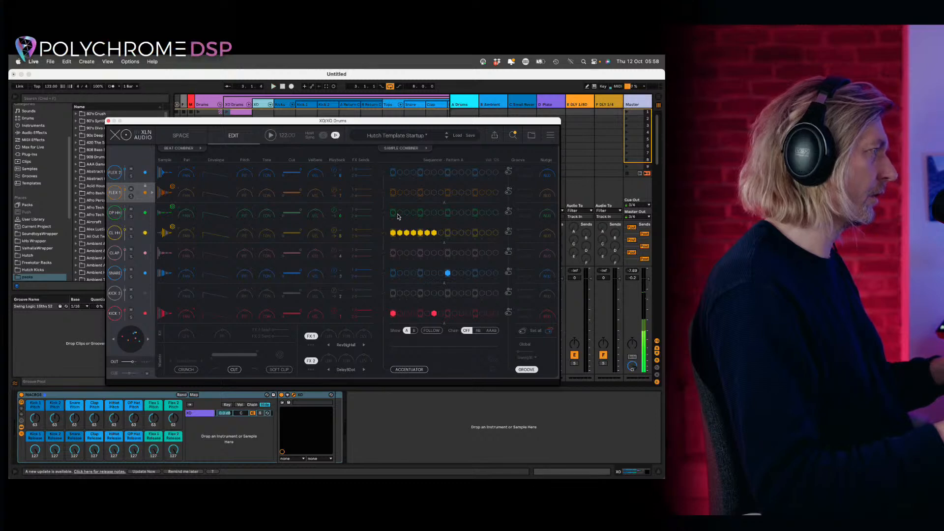
pyautogui.moveTo(393, 234); pyautogui.dragTo(425, 236)
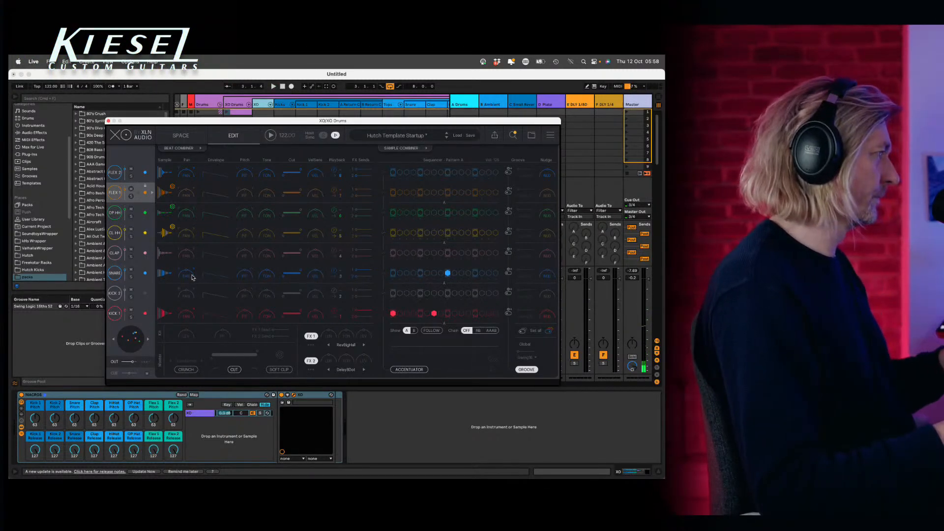
# - Select the closed hi-hat channel and filter the Space to both closed and open hi-hats
pyautogui.click(112, 231)
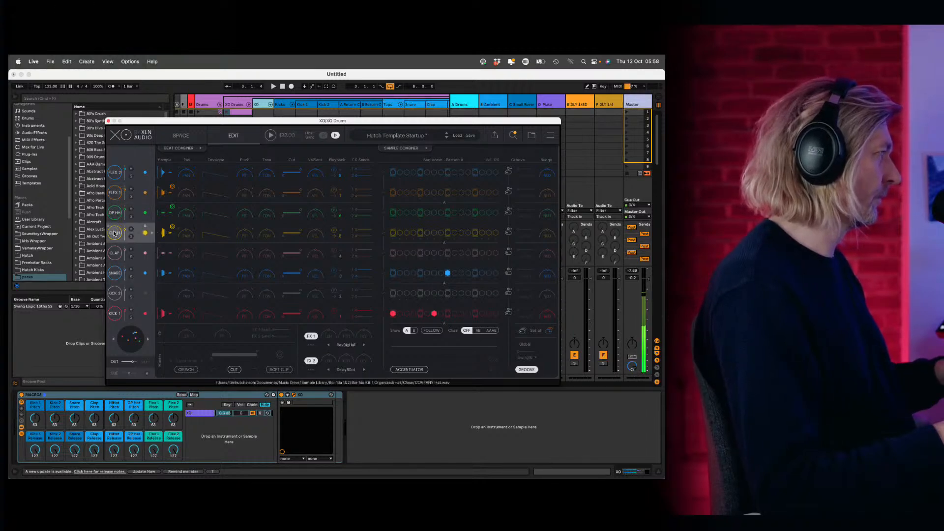
pyautogui.click(180, 135)
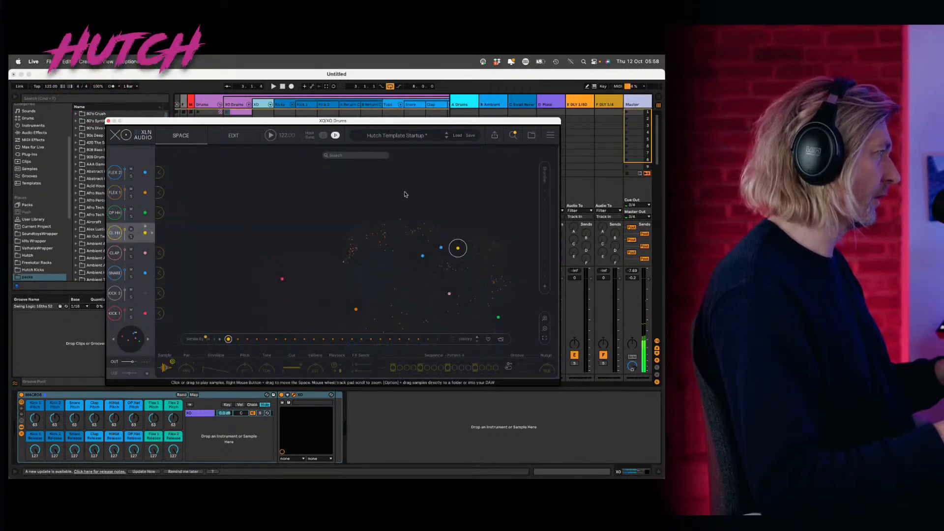
pyautogui.click(512, 136)
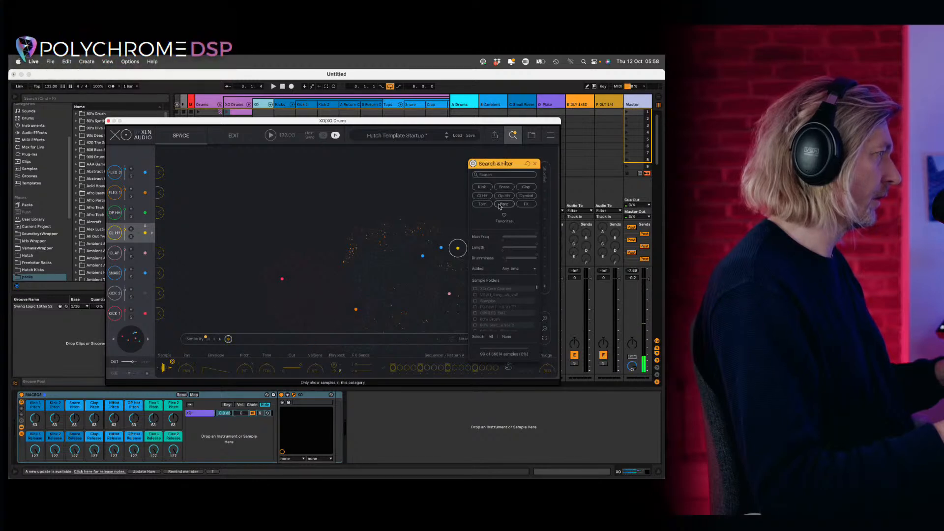
pyautogui.click(483, 195)
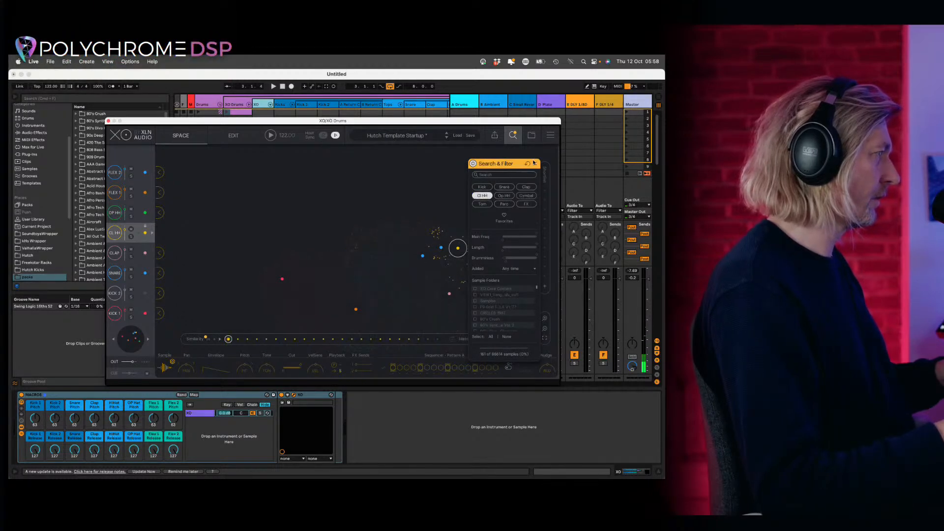
pyautogui.click(506, 197)
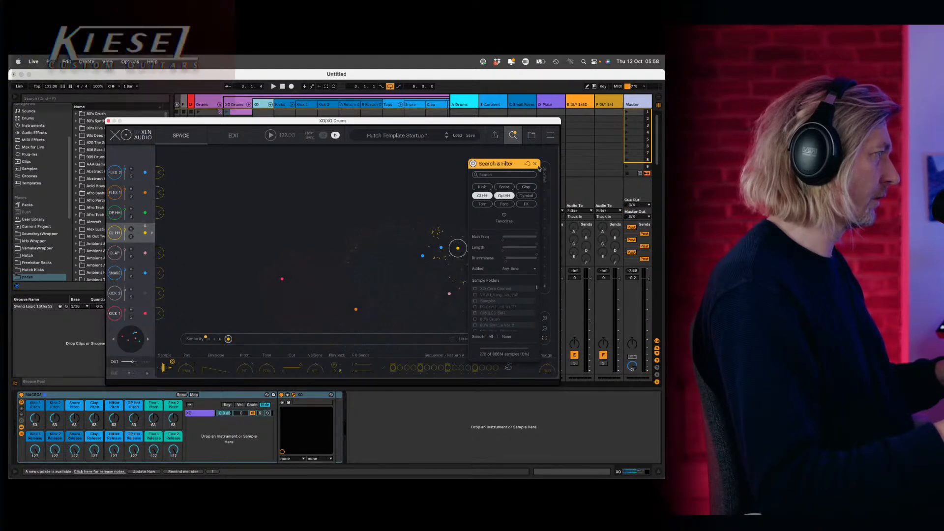
# - Close the filter window, swap the closed hi-hat channel's sample to TRANSFORMERS Hat and start playback
pyautogui.click(535, 164)
pyautogui.click(481, 248)
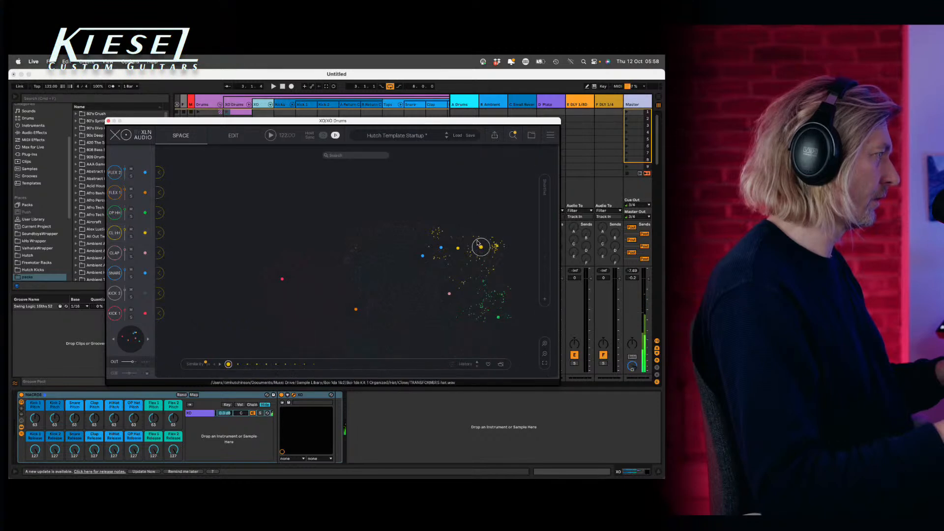
pyautogui.press('space')
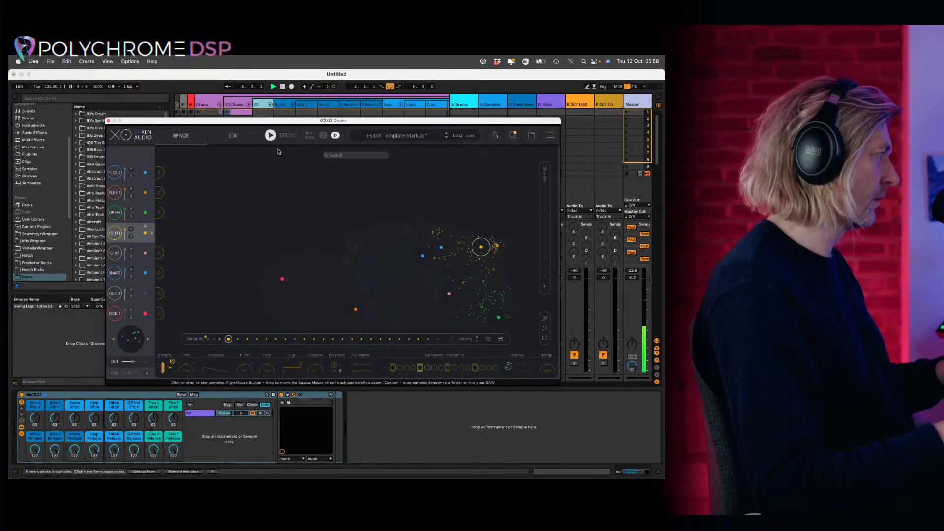
# - Program closed hi-hats on every odd-numbered step of the sequence on the Edit page and start playback
pyautogui.click(234, 137)
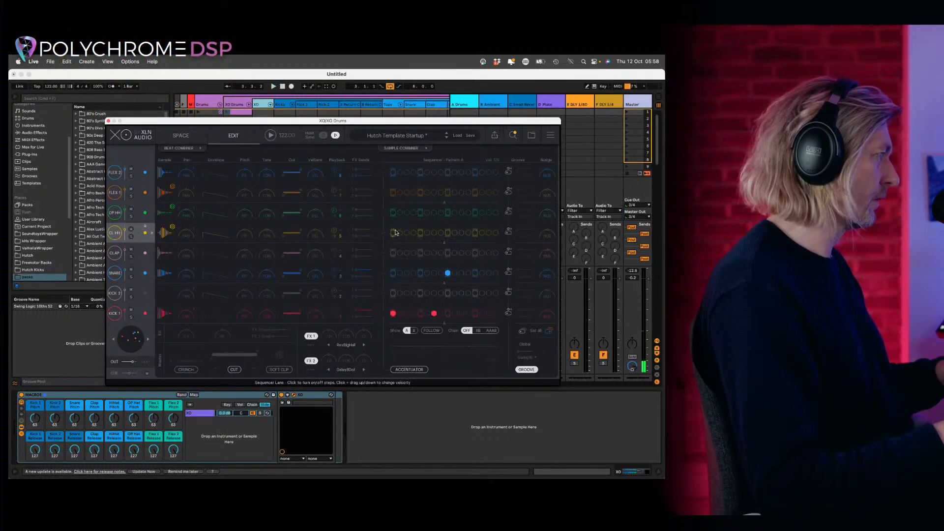
pyautogui.click(492, 233)
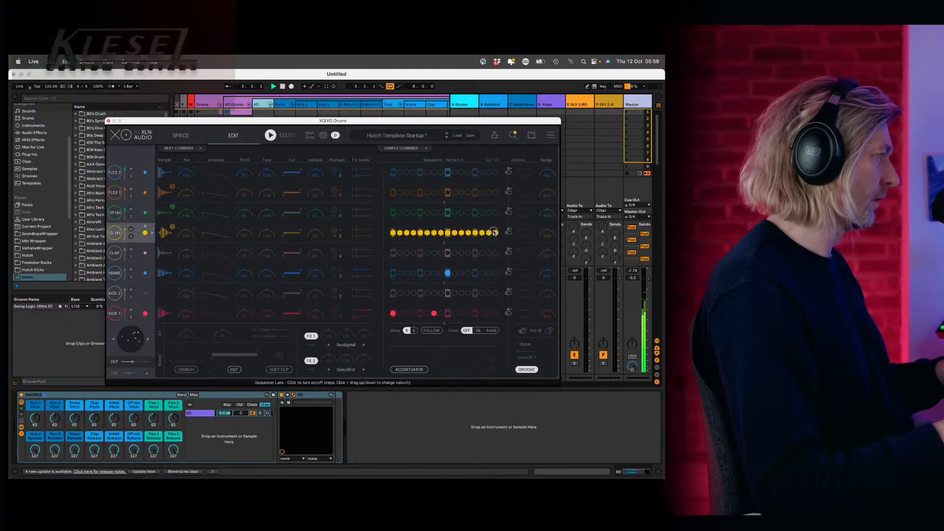
pyautogui.click(413, 234)
pyautogui.click(427, 234)
pyautogui.click(441, 234)
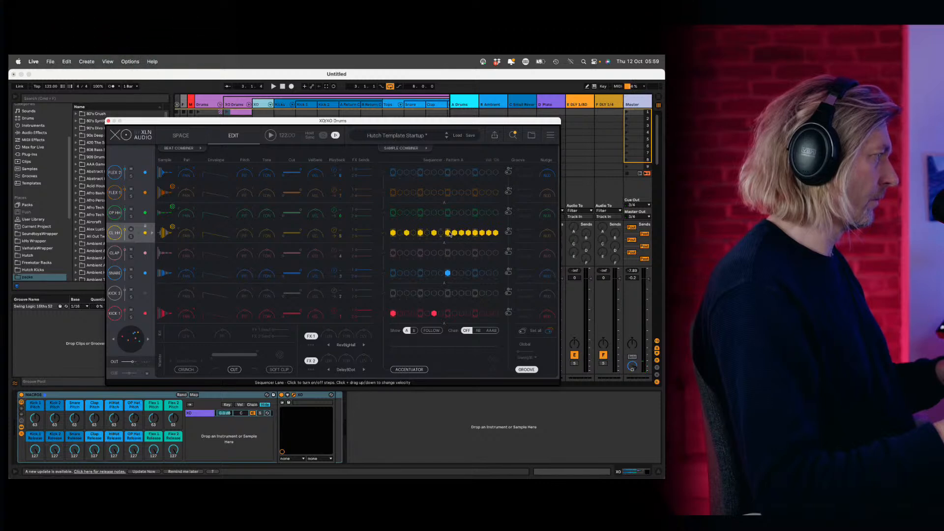
pyautogui.press('space')
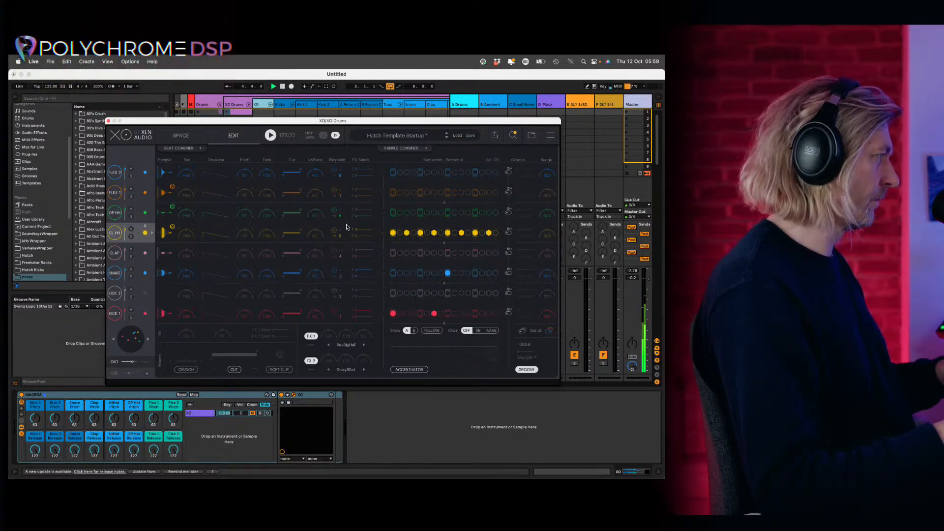
# - Cycle the closed hi-hat channel through several similar samples to audition them against the playing beat
pyautogui.moveTo(346, 122); pyautogui.dragTo(402, 101)
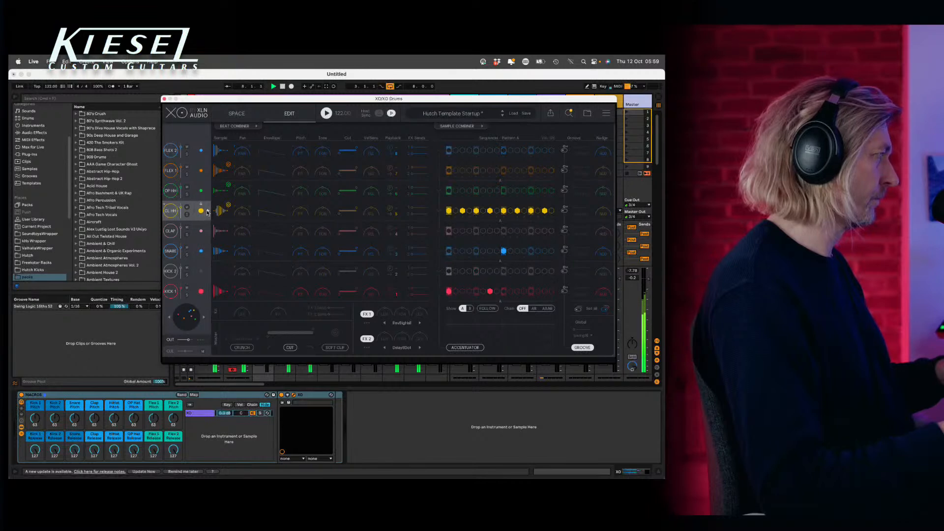
pyautogui.click(208, 212)
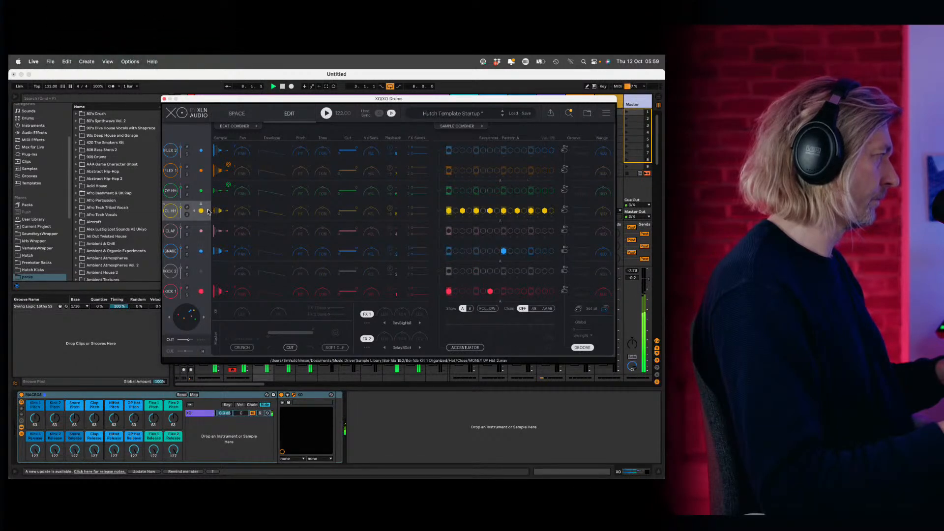
pyautogui.click(209, 211)
pyautogui.click(209, 211)
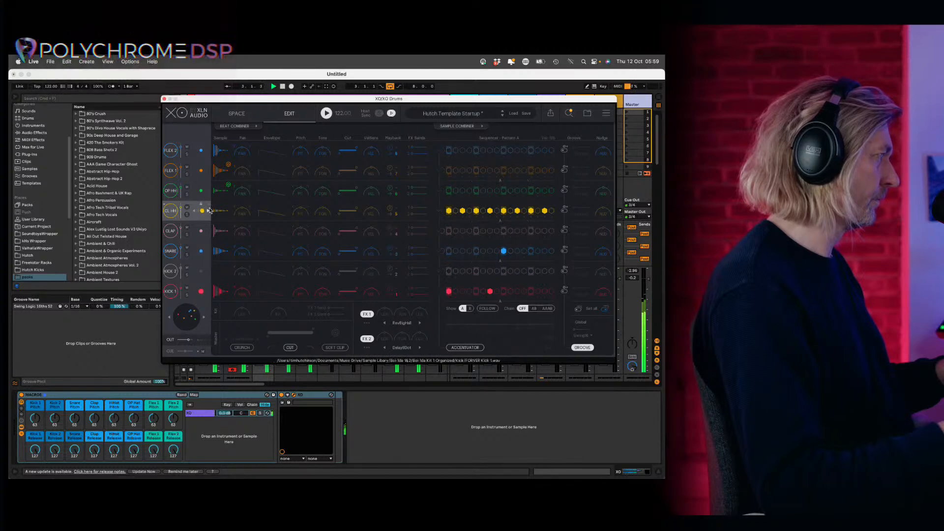
pyautogui.click(208, 210)
pyautogui.click(208, 210)
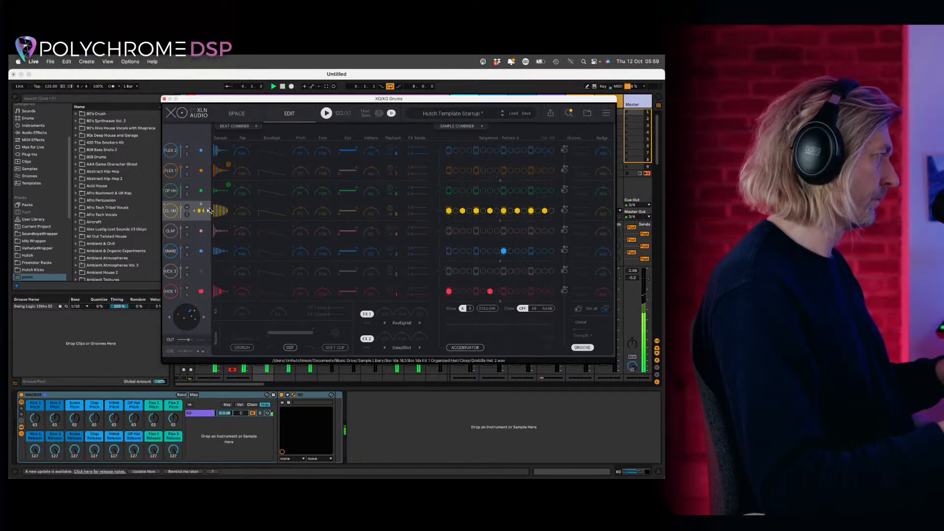
pyautogui.click(208, 210)
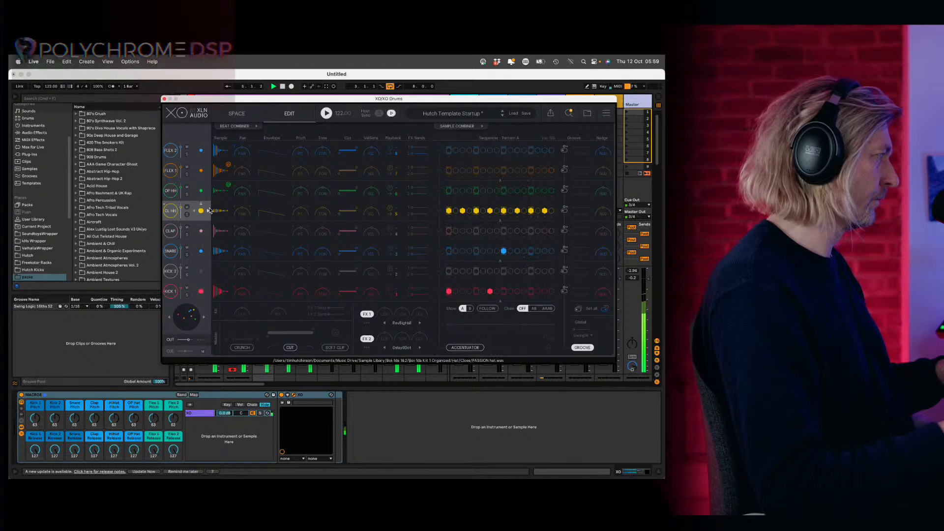
pyautogui.click(208, 210)
pyautogui.click(208, 210)
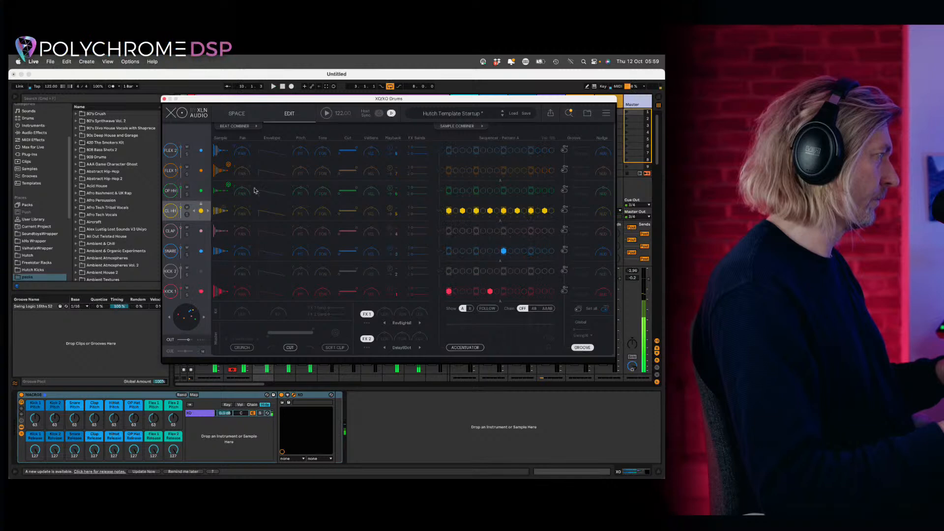
# - Assign the VIDEO GAME hat from the Space to the closed hi-hat channel and shorten its decay to about 23%
pyautogui.click(241, 116)
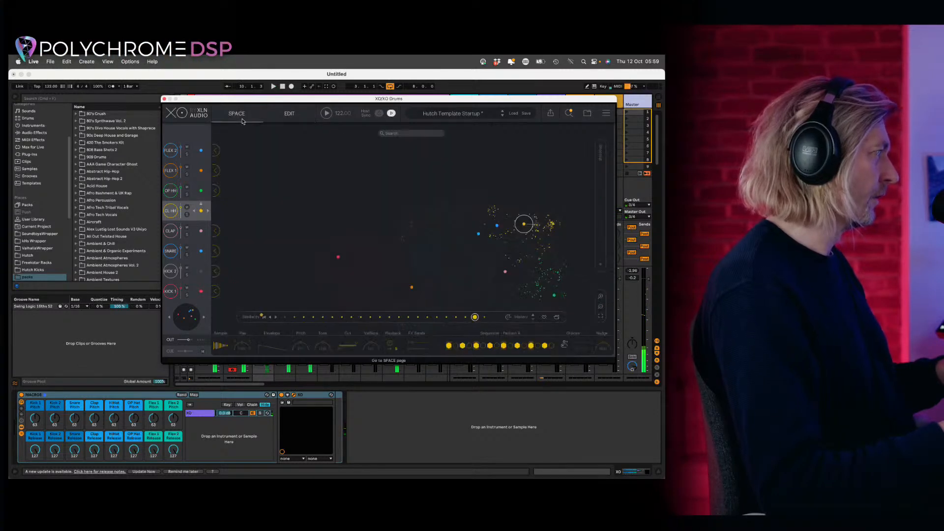
pyautogui.click(552, 227)
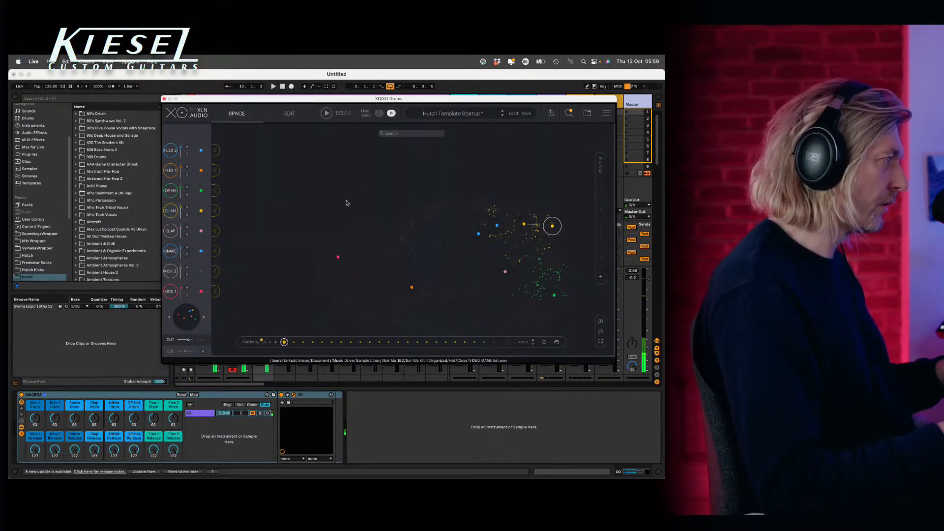
pyautogui.click(216, 210)
pyautogui.press('space')
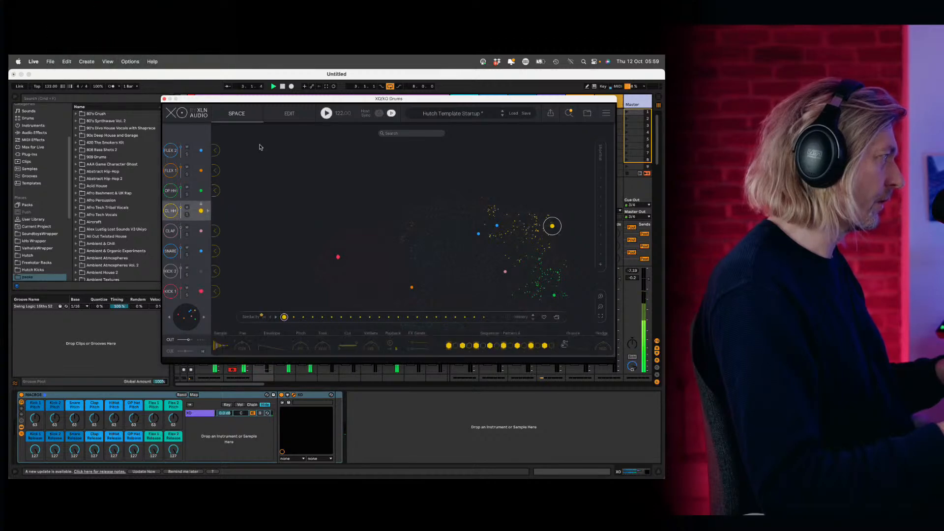
pyautogui.click(289, 113)
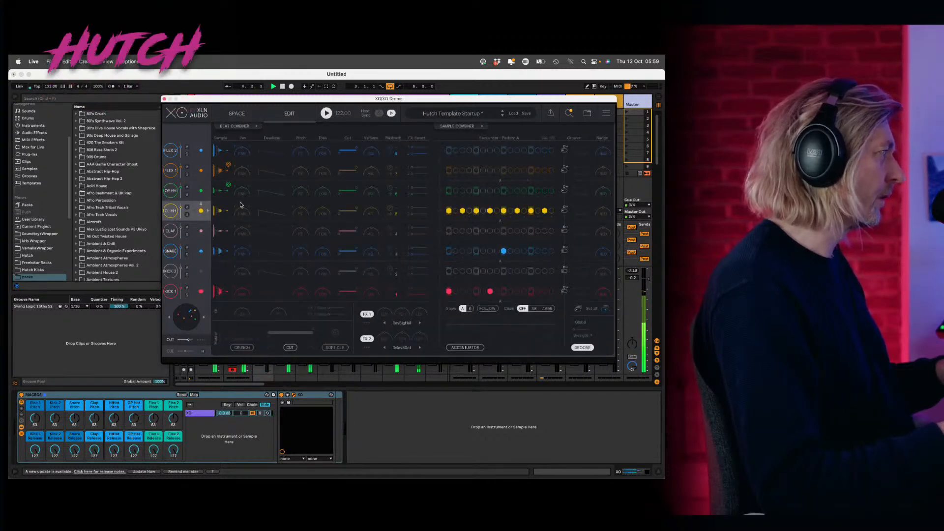
pyautogui.moveTo(286, 240); pyautogui.dragTo(286, 242)
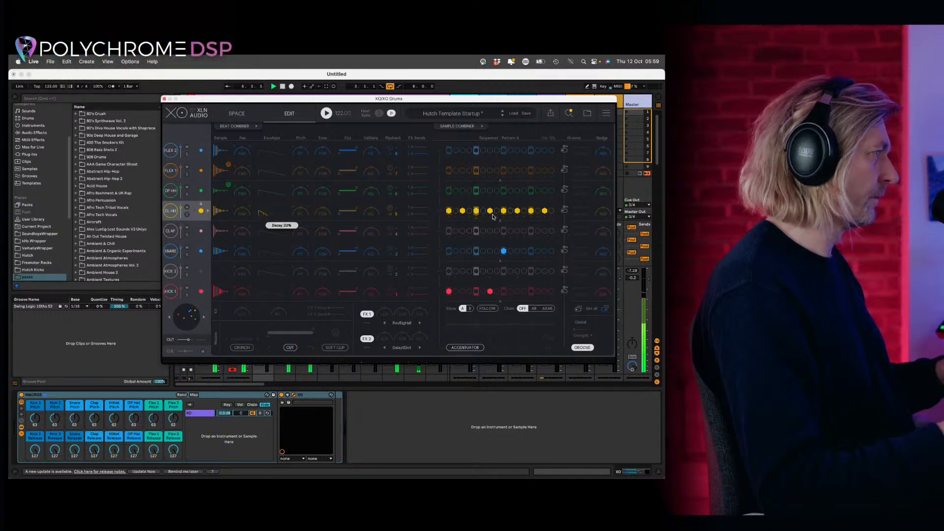
# - Add a closed hi-hat hit on step 12, keep the one on step 13, and switch the sequencer to pattern B
pyautogui.click(524, 210)
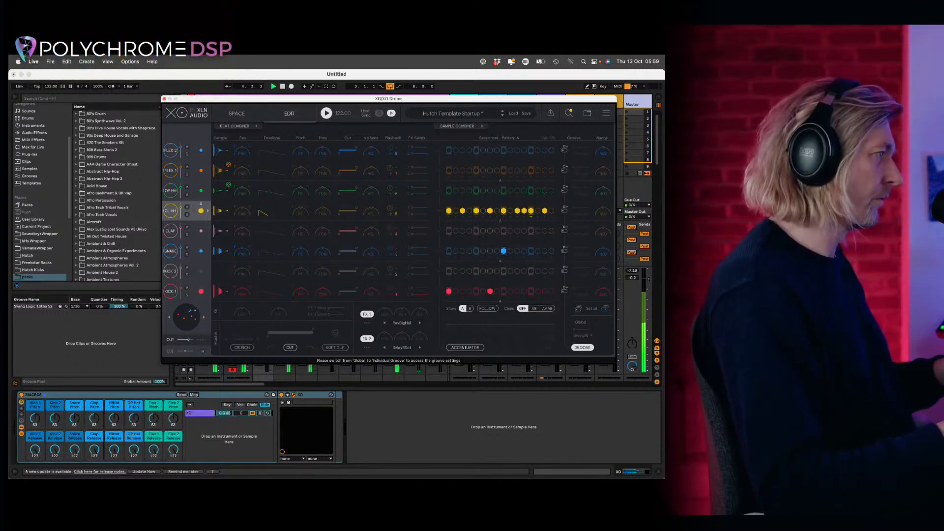
pyautogui.click(531, 211)
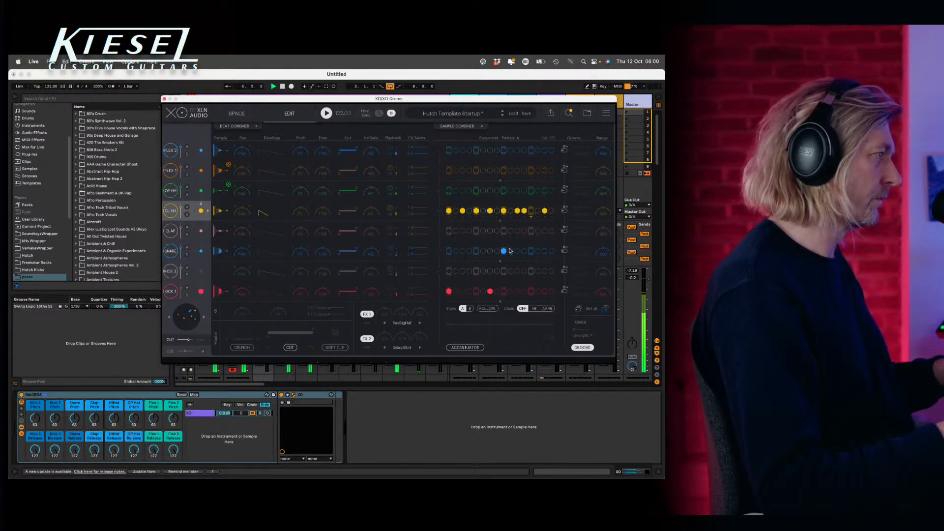
pyautogui.click(531, 210)
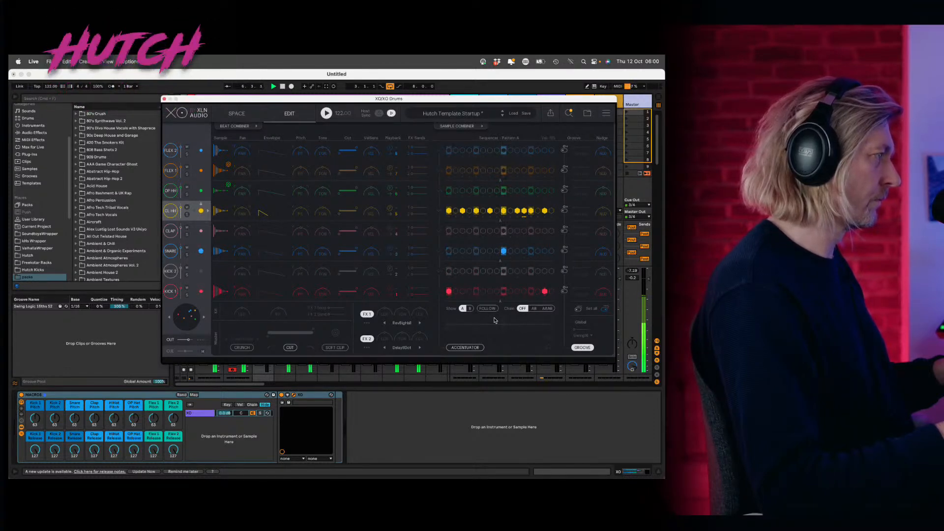
pyautogui.click(470, 309)
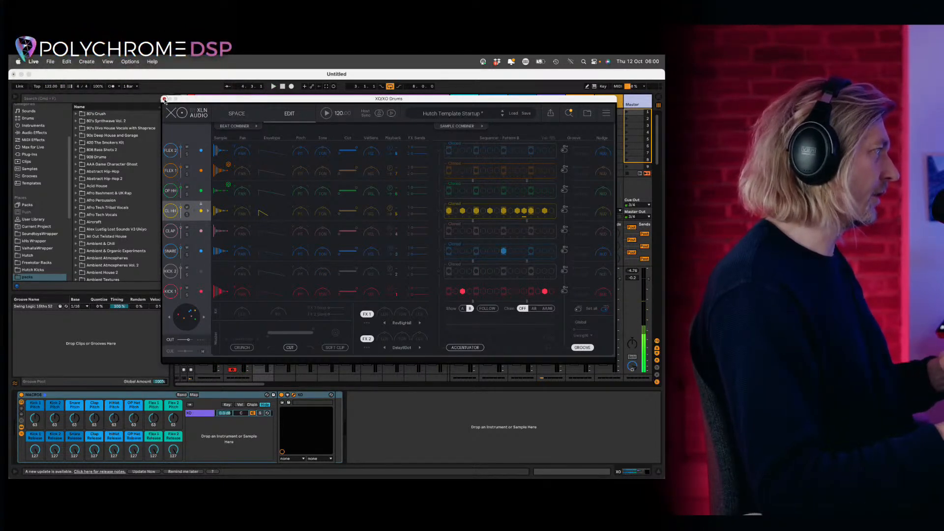
# - Close XO and, in the XO Drums track's MIDI clip, draw a Kick 1 note at 1.1.1 and a Snare note on beat 3
pyautogui.click(164, 100)
pyautogui.doubleClick(245, 115)
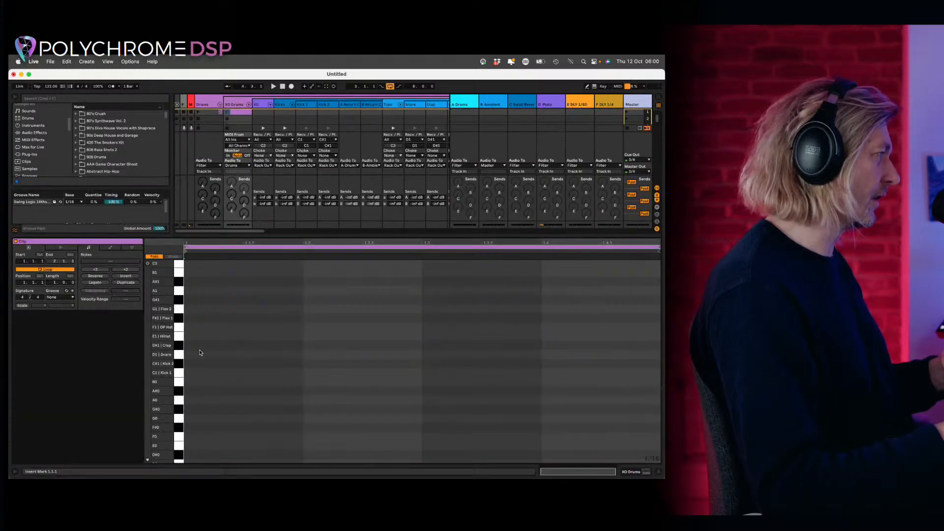
pyautogui.doubleClick(199, 372)
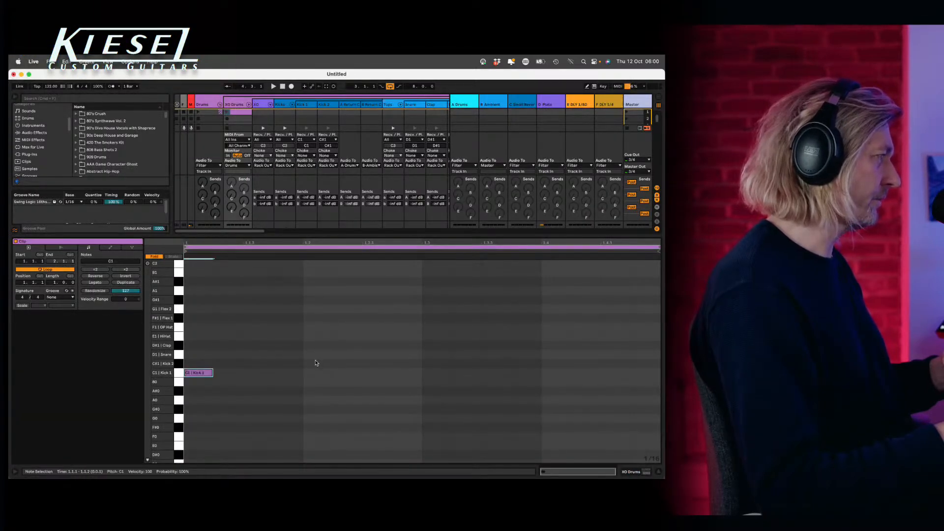
pyautogui.click(316, 363)
pyautogui.doubleClick(442, 357)
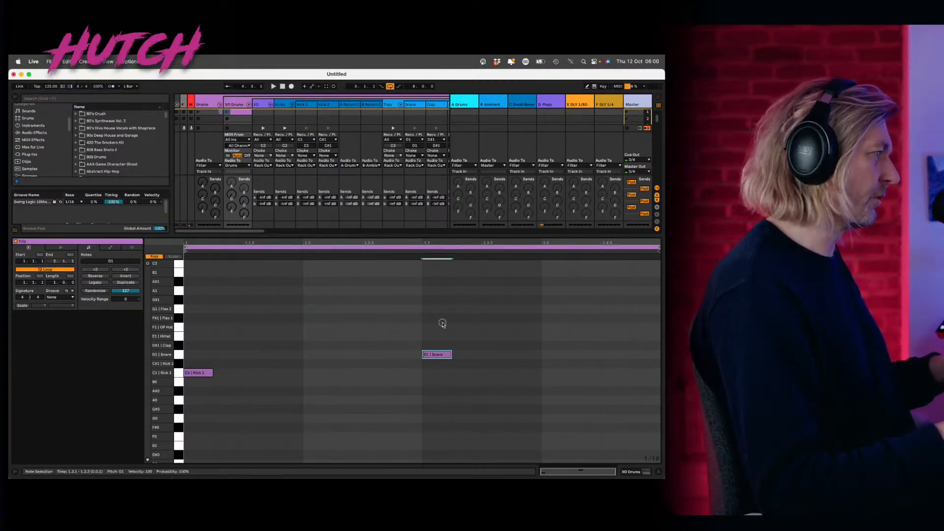
# - Move the Snare note on beat 3 up to the Clap row
pyautogui.moveTo(443, 323); pyautogui.dragTo(183, 409)
pyautogui.click(336, 365)
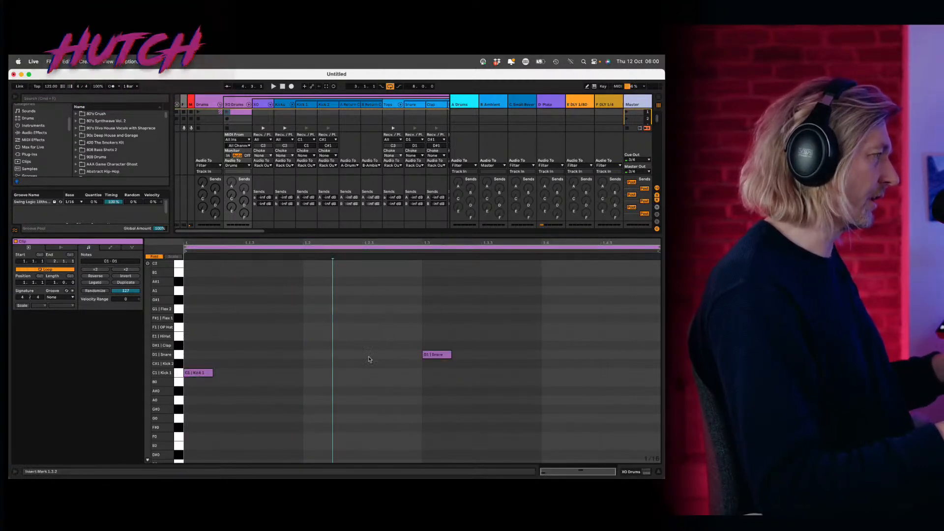
pyautogui.moveTo(430, 360); pyautogui.dragTo(433, 350)
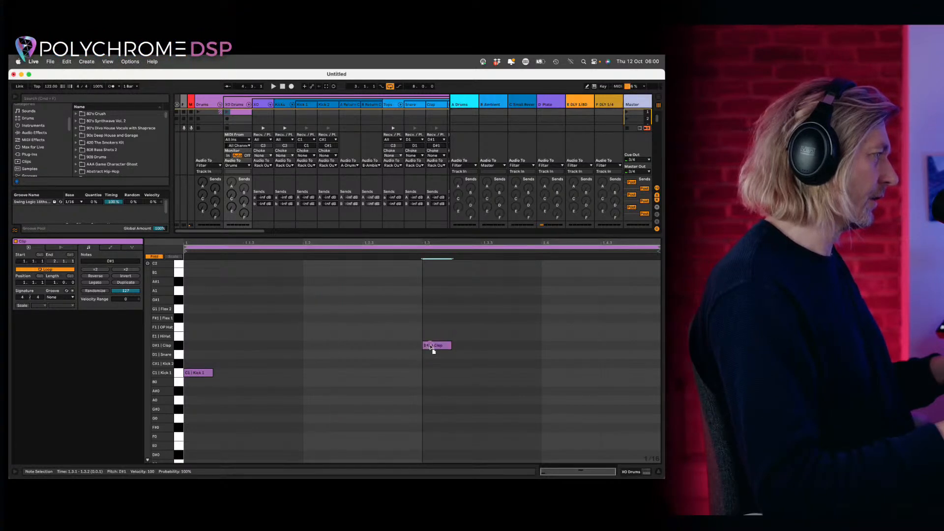
# - Draw eighth-note HiHat notes over the first two beats and duplicate them to fill the rest of the bar
pyautogui.doubleClick(196, 319)
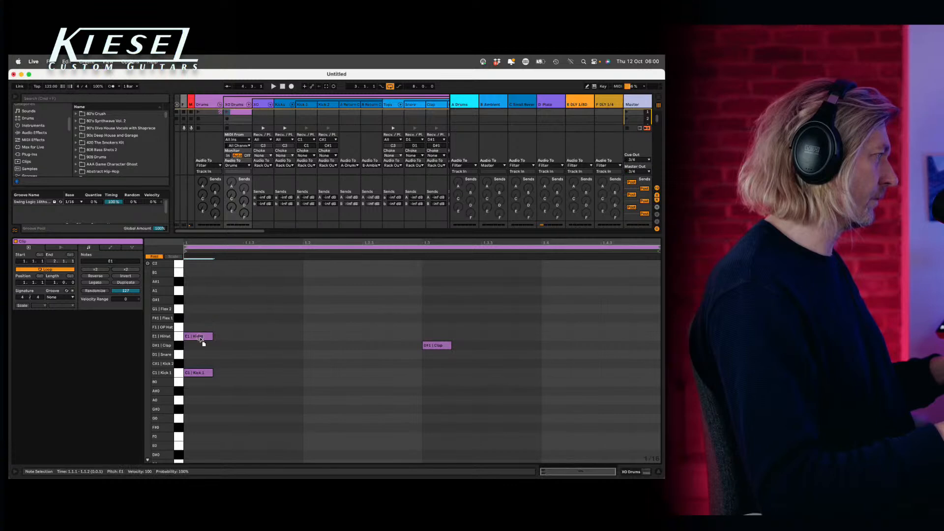
pyautogui.moveTo(200, 339); pyautogui.dragTo(308, 339)
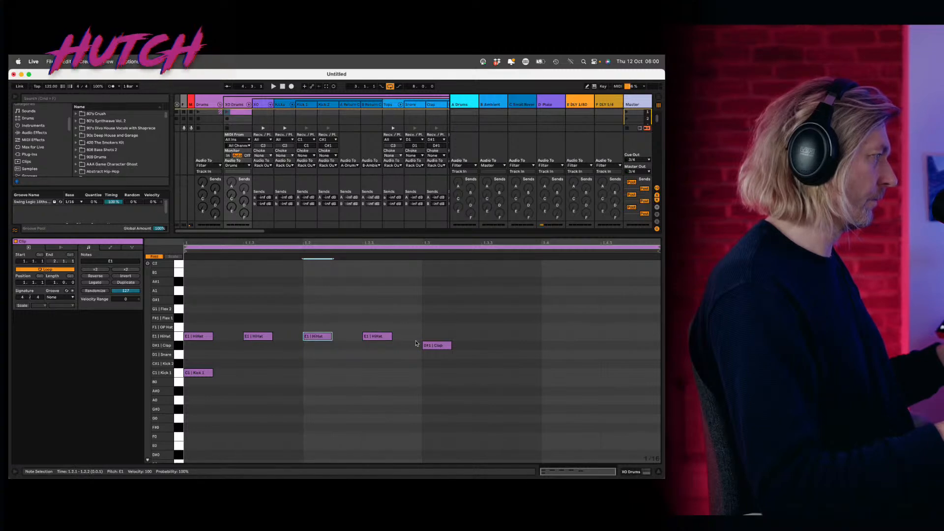
pyautogui.moveTo(416, 342); pyautogui.dragTo(183, 328)
pyautogui.press('super+d')
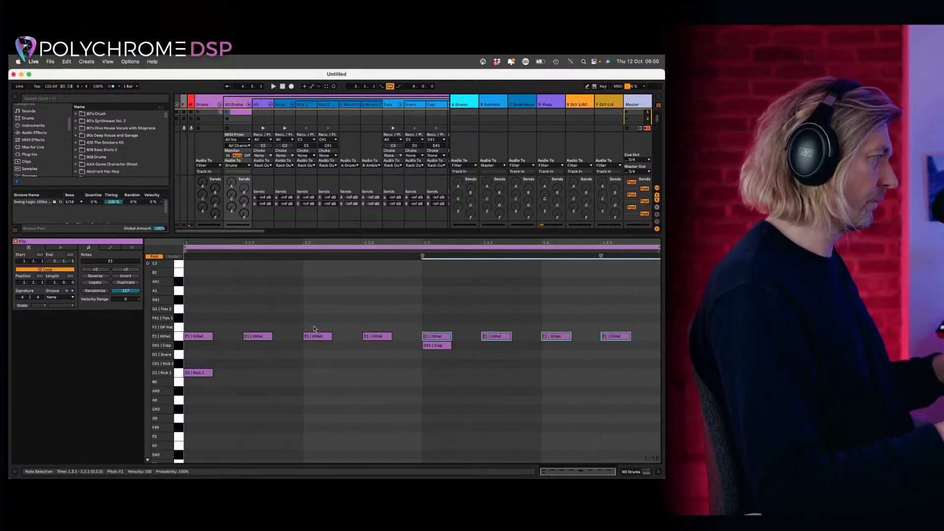
pyautogui.click(350, 302)
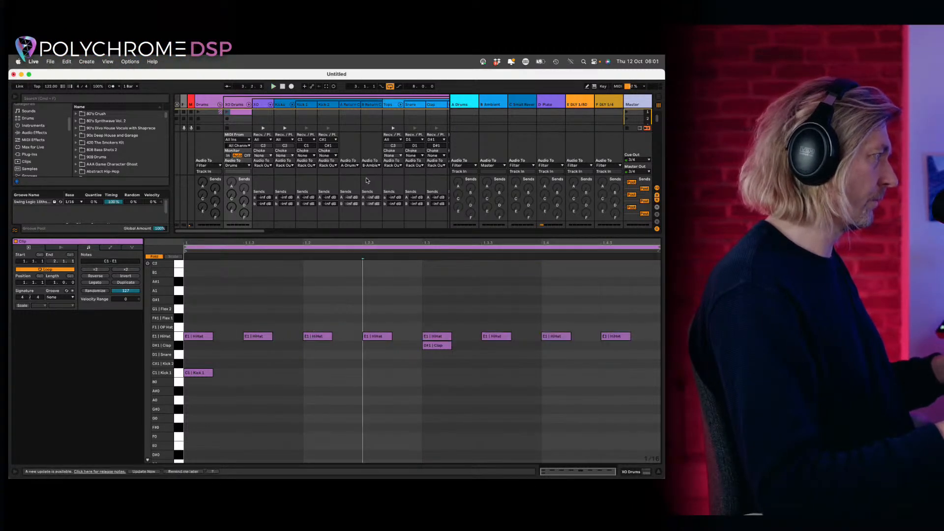
# - Launch the XO Drums clip and duplicate its loop to make it two bars long
pyautogui.click(224, 113)
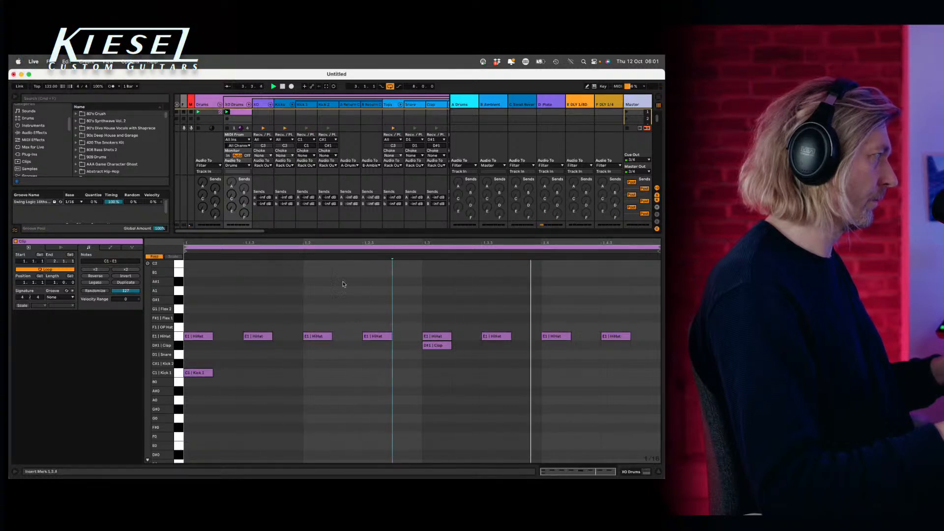
pyautogui.click(449, 389)
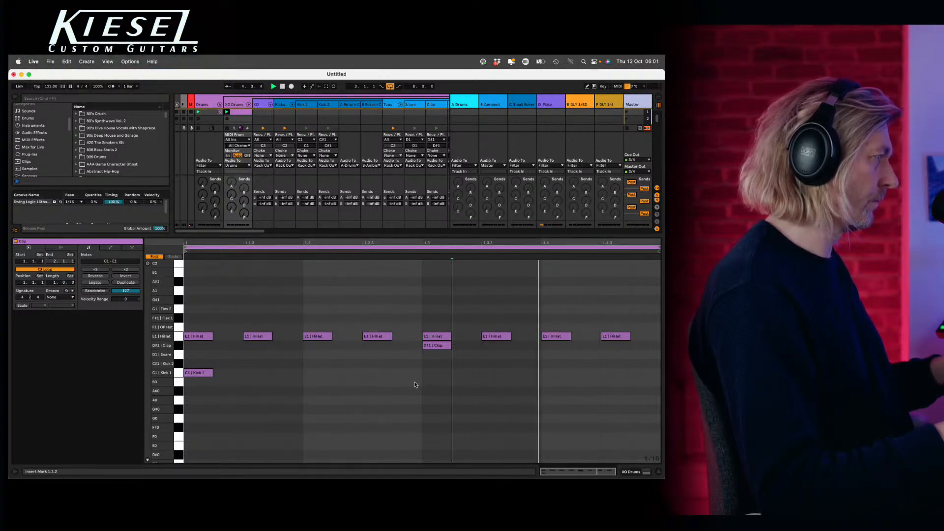
pyautogui.click(124, 282)
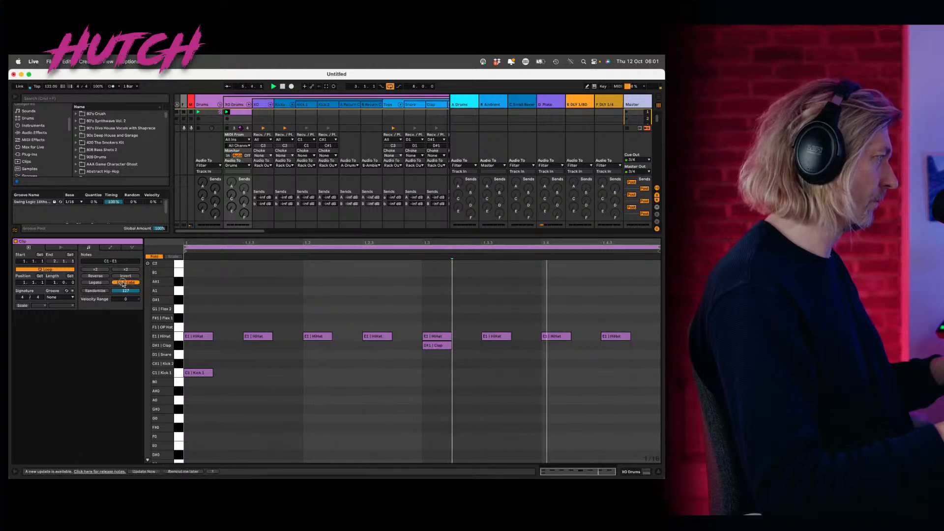
# - Add Kick 1 notes at 1.3.3, 1.4.3 and 2.4.1, and move the second bar's first kick to 2.1.3
pyautogui.click(398, 375)
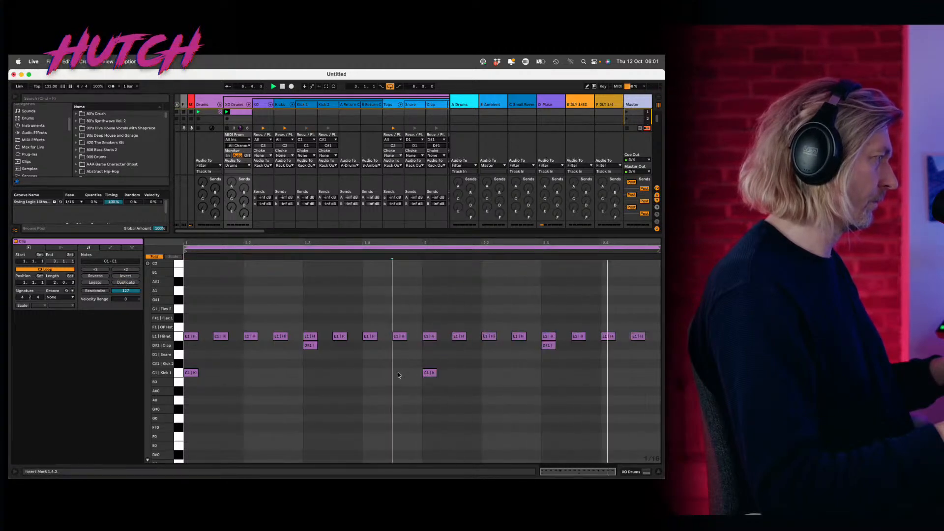
pyautogui.doubleClick(398, 375)
pyautogui.moveTo(431, 375); pyautogui.dragTo(461, 377)
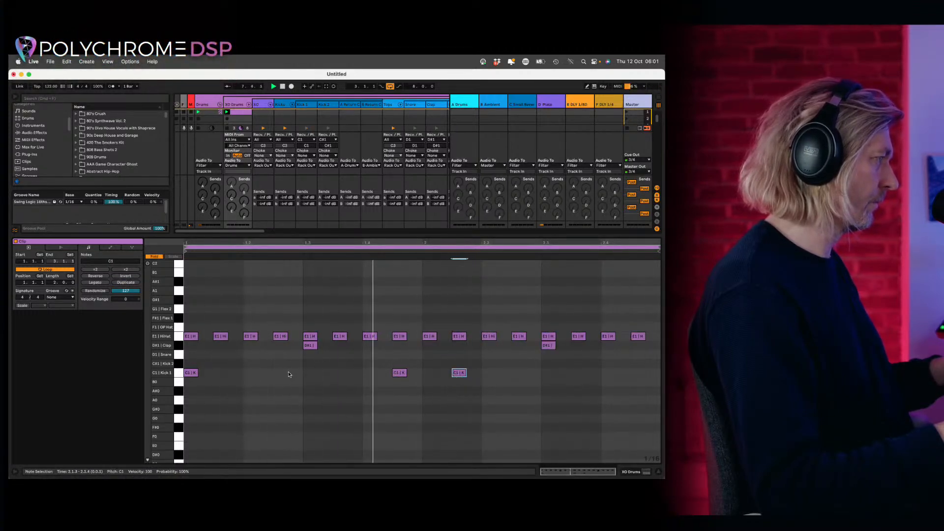
pyautogui.click(337, 377)
pyautogui.doubleClick(343, 376)
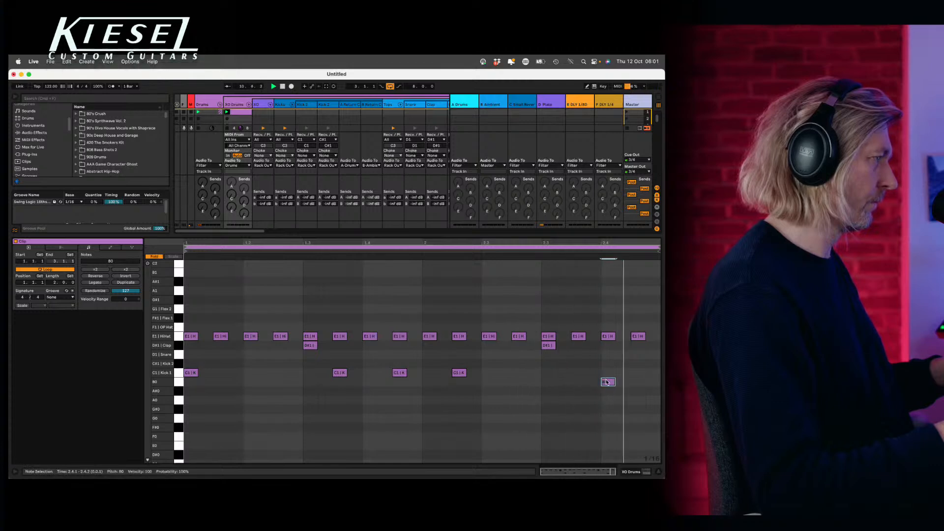
pyautogui.doubleClick(608, 373)
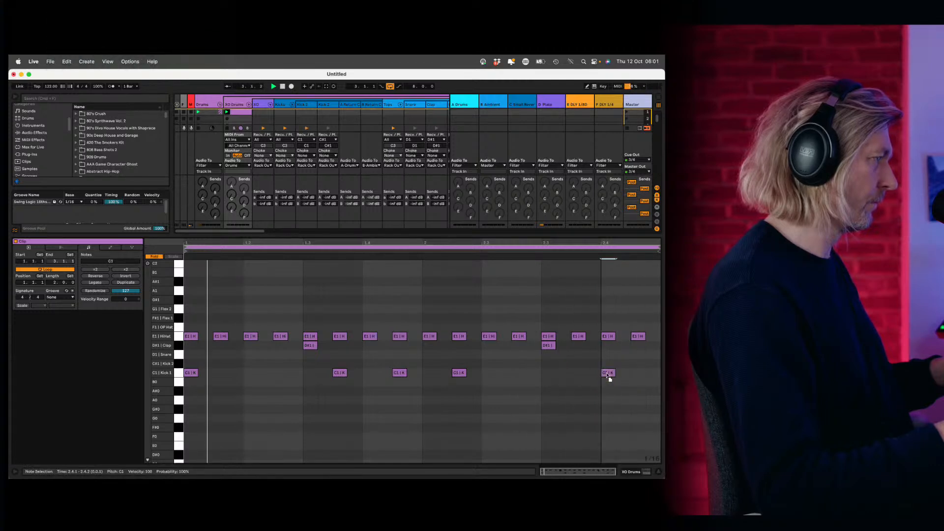
# - Add two more Kick 1 notes at 2.4.3 and 2.4.4 at the end of the second bar
pyautogui.doubleClick(637, 373)
pyautogui.doubleClick(653, 373)
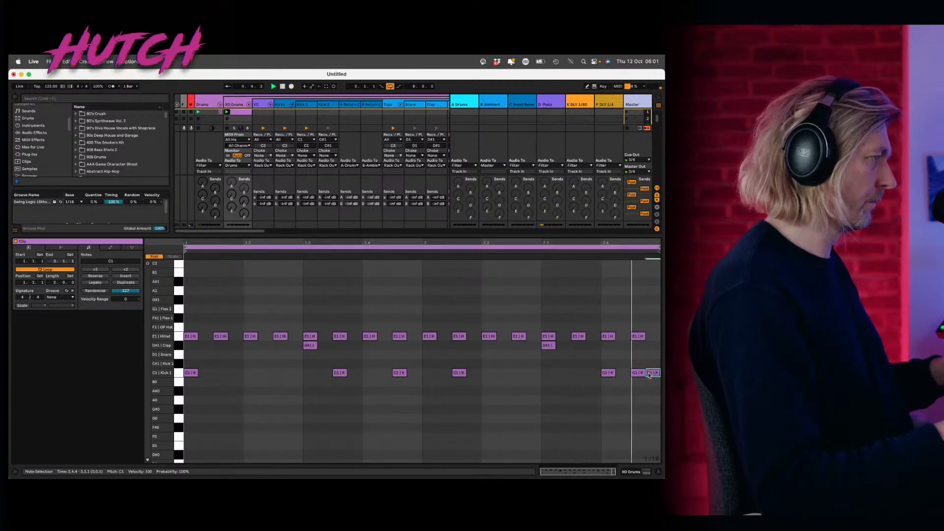
pyautogui.click(620, 367)
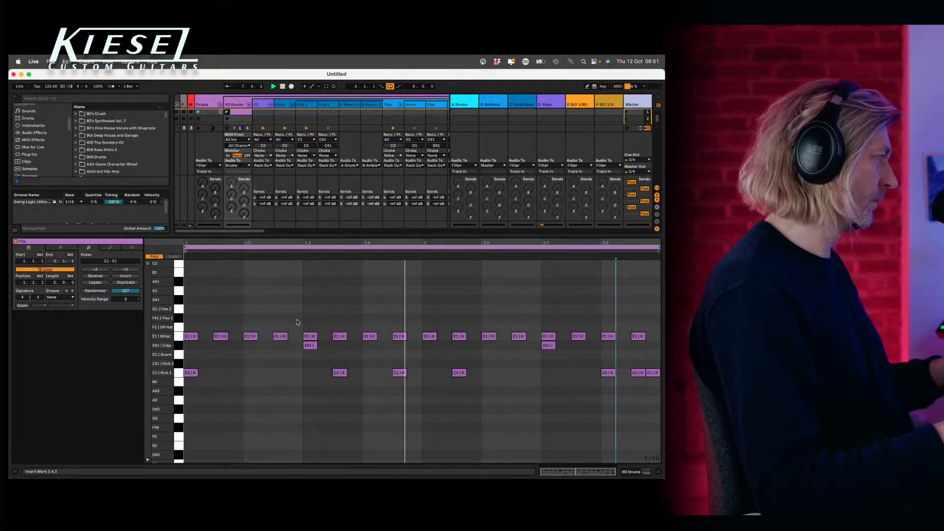
# - Add sixteenth-note Snare notes at 1.3.4, 2.2.3, 2.3.3 and 2.3.4
pyautogui.doubleClick(355, 355)
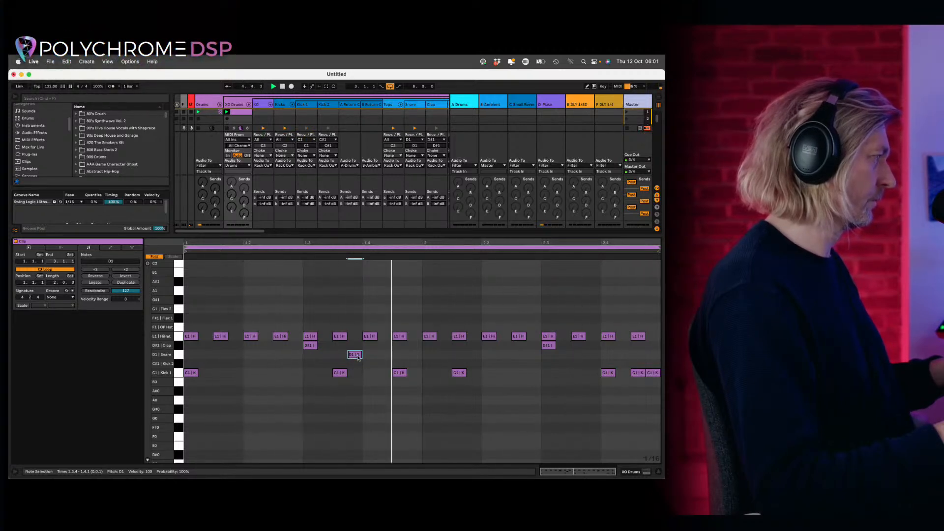
pyautogui.moveTo(357, 357); pyautogui.dragTo(388, 359)
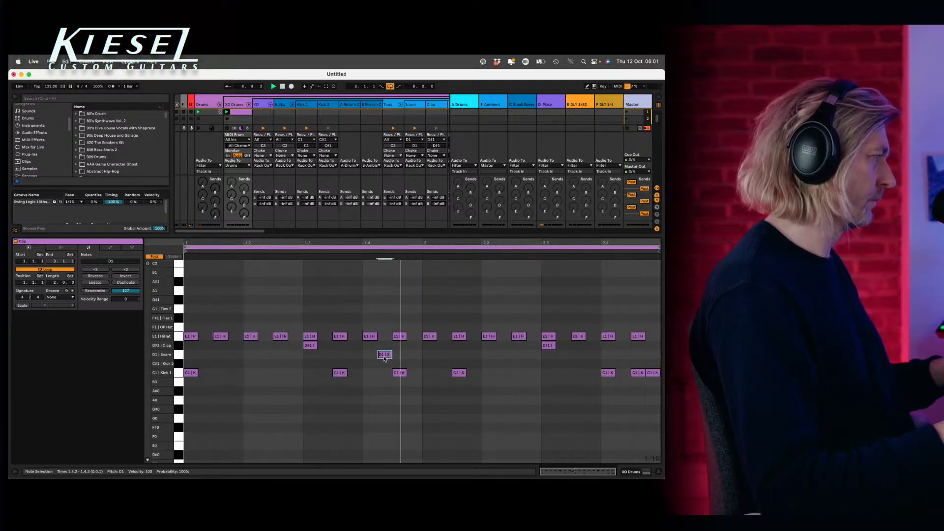
pyautogui.moveTo(385, 358); pyautogui.dragTo(357, 357)
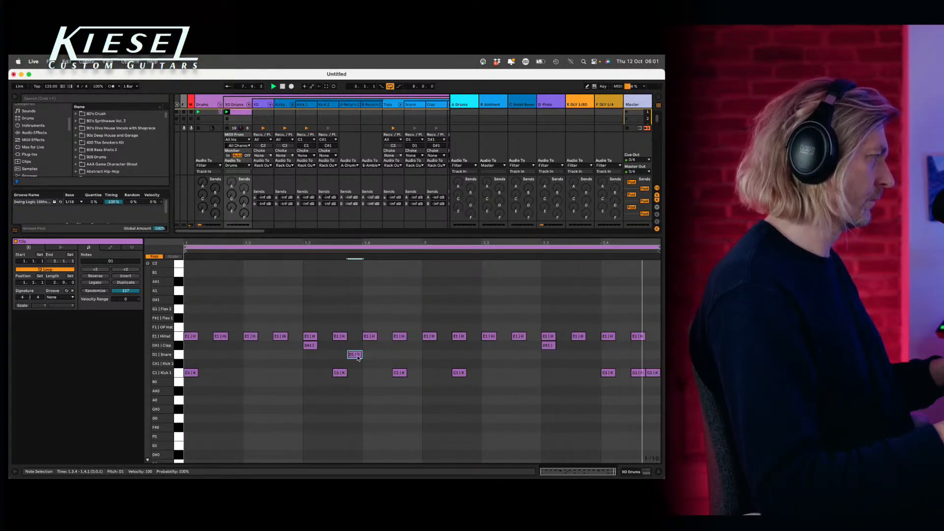
pyautogui.doubleClick(503, 363)
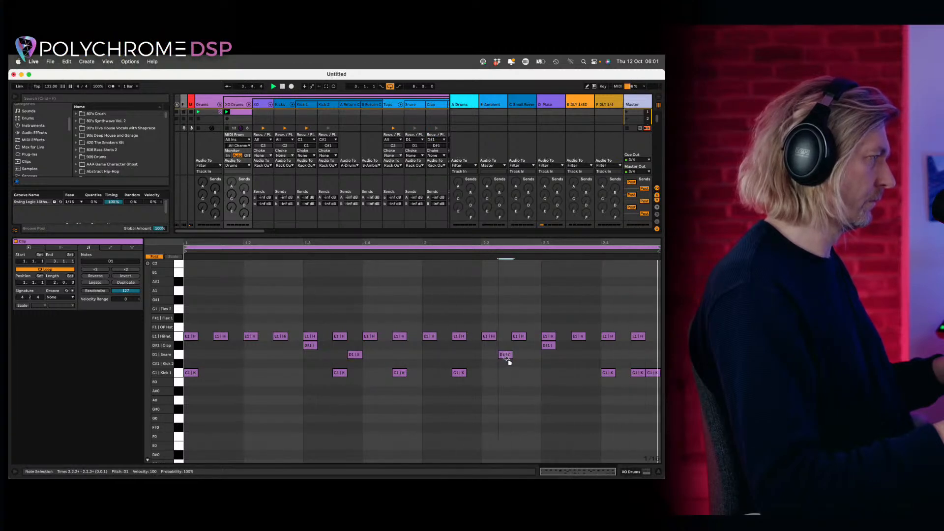
pyautogui.moveTo(506, 360); pyautogui.dragTo(518, 357)
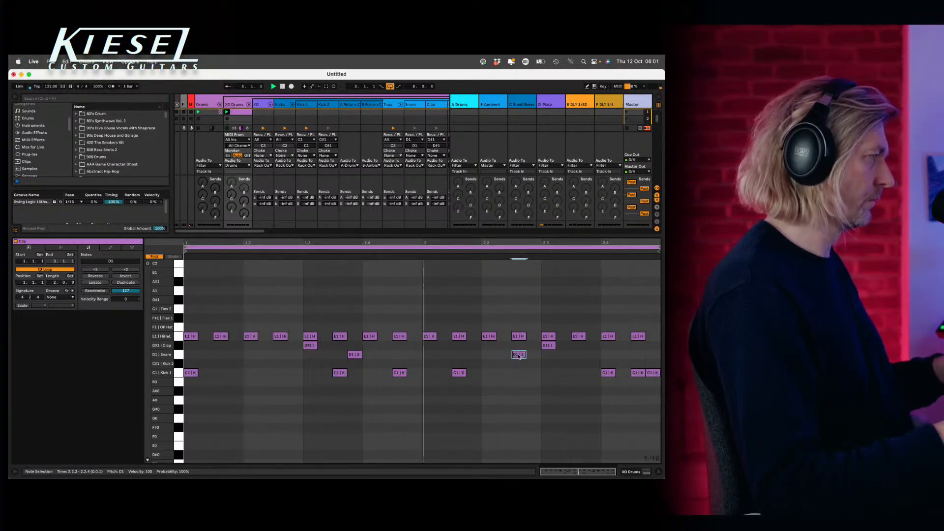
pyautogui.doubleClick(573, 354)
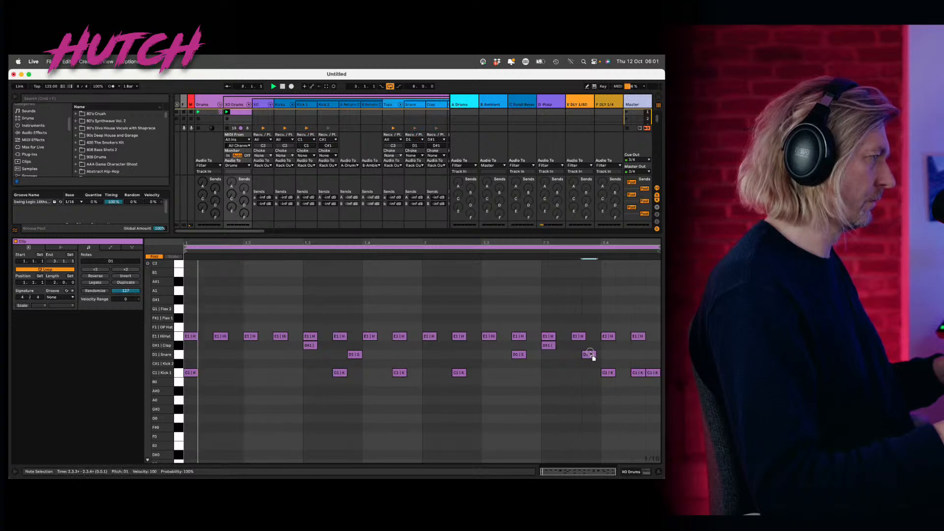
pyautogui.doubleClick(594, 355)
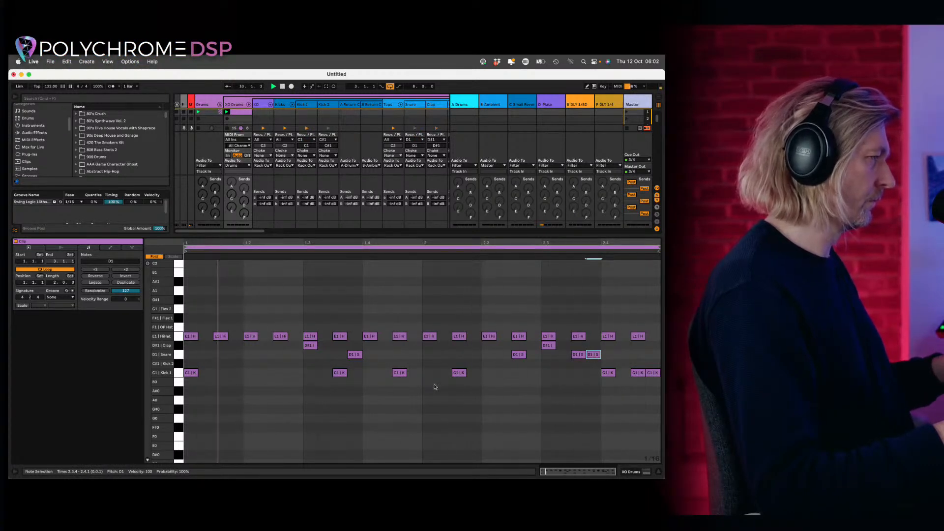
# - Place notes in the F1 hat row above HiHat at 1.2.1 and 1.4.1
pyautogui.click(190, 336)
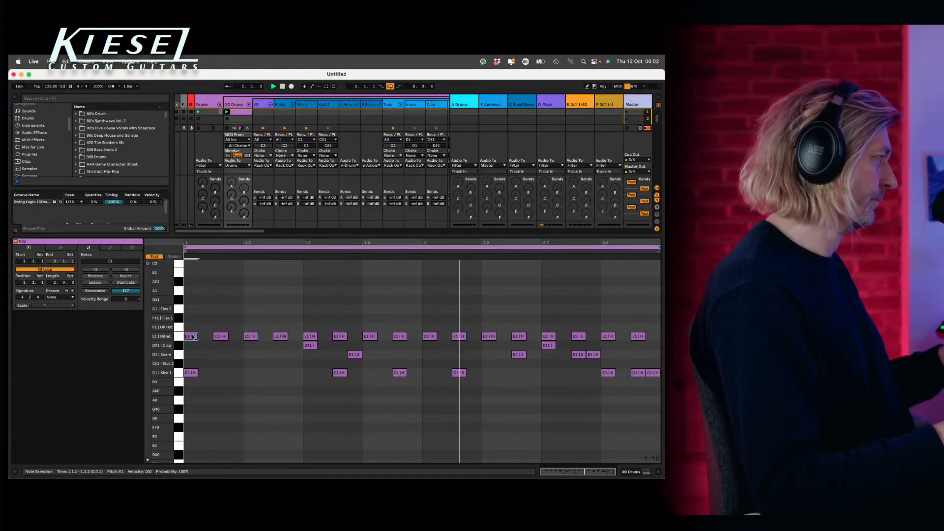
pyautogui.doubleClick(191, 327)
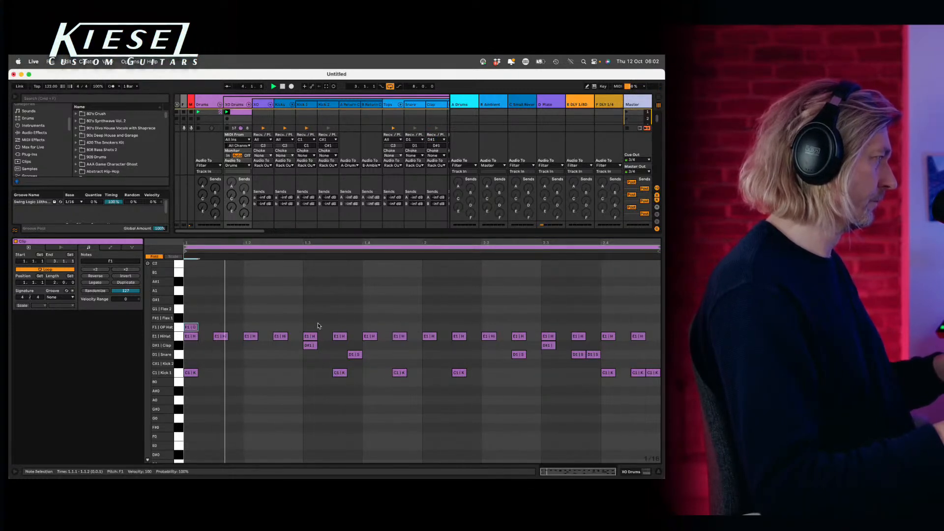
pyautogui.moveTo(196, 328); pyautogui.dragTo(256, 328)
pyautogui.click(404, 333)
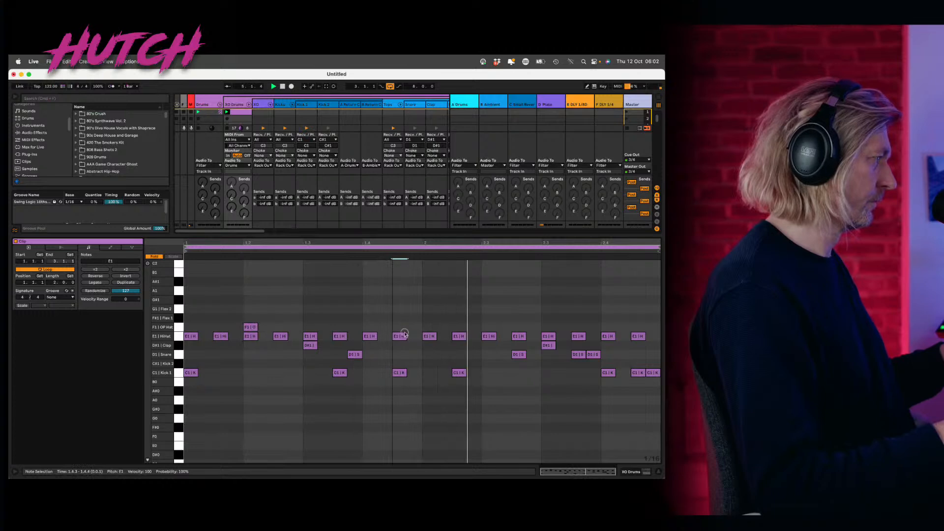
pyautogui.doubleClick(386, 329)
pyautogui.moveTo(385, 329); pyautogui.dragTo(255, 326)
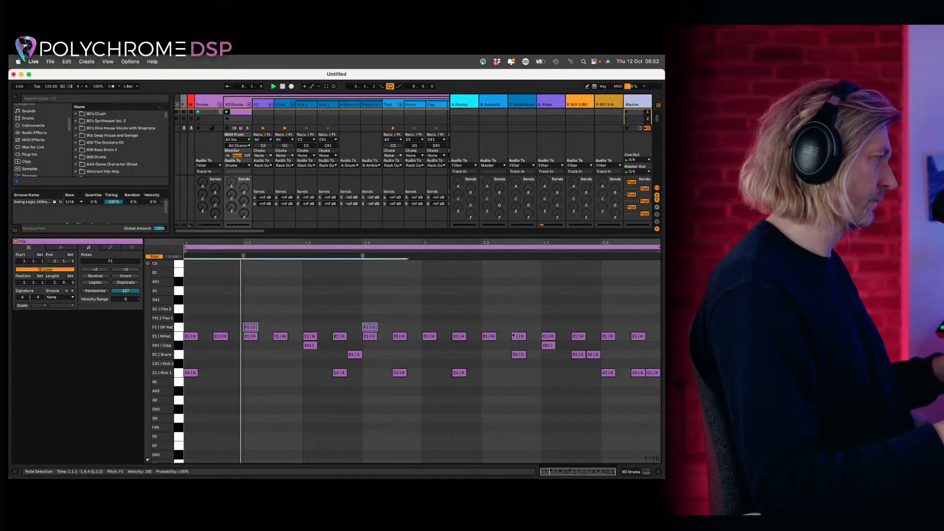
# - Try a Flex 2 note at 2.2.4, move it down to the F1 hat row, and delete it
pyautogui.doubleClick(520, 310)
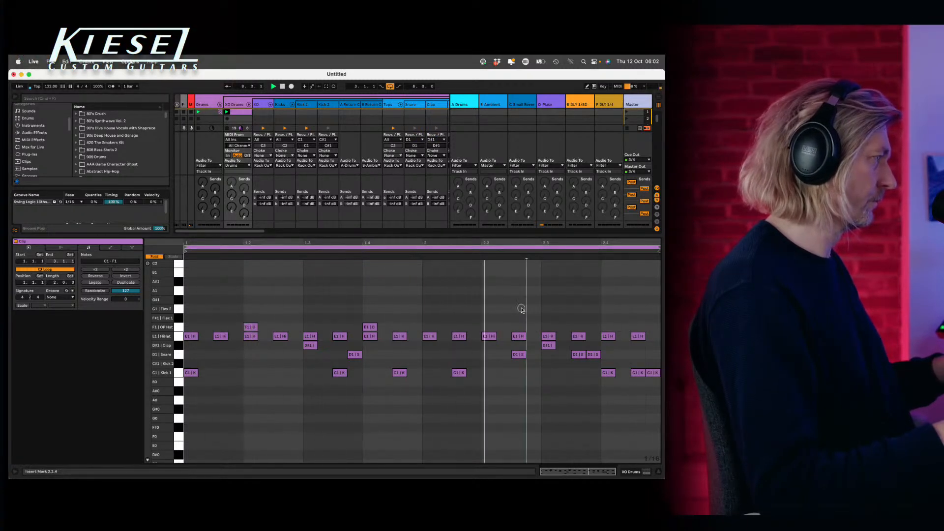
pyautogui.moveTo(520, 310); pyautogui.dragTo(537, 309)
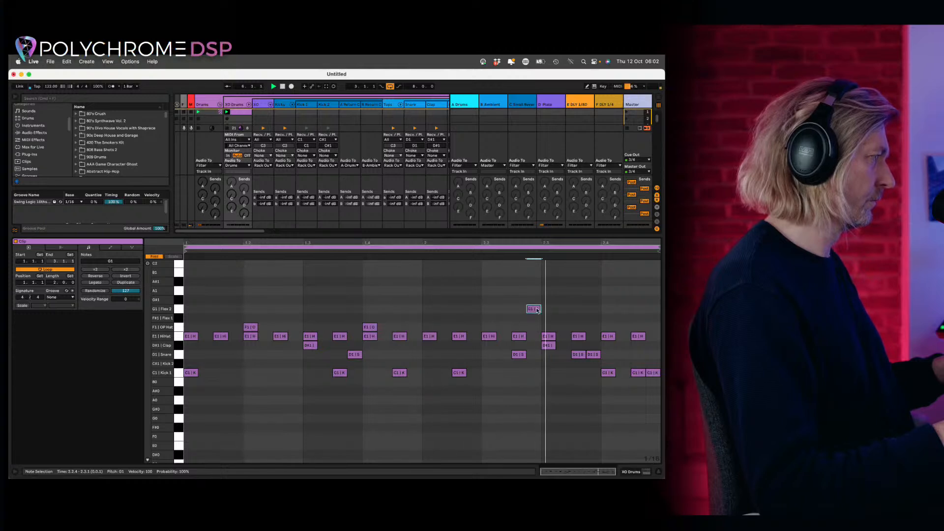
pyautogui.moveTo(537, 309); pyautogui.dragTo(540, 330)
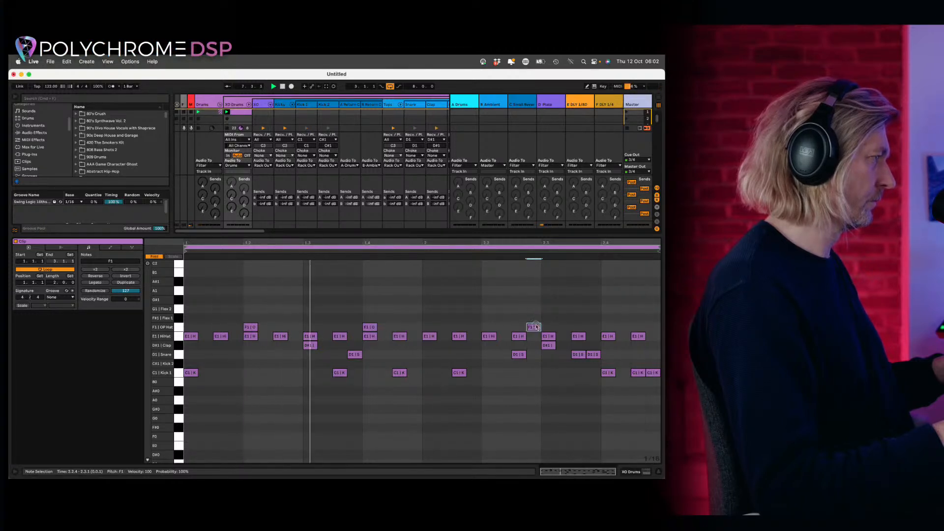
pyautogui.doubleClick(535, 327)
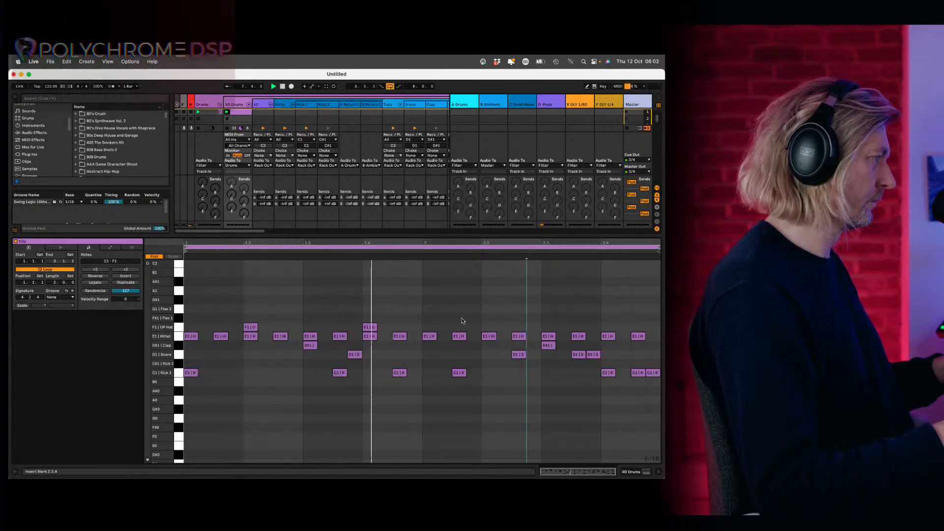
# - Add a sixteenth-note Flex 1 note at 1.4.4, at the end of the first bar
pyautogui.doubleClick(411, 318)
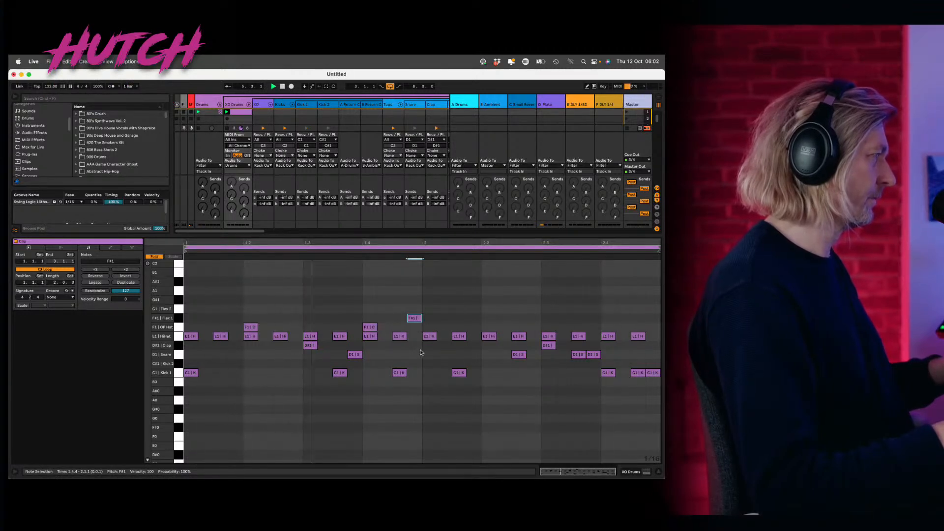
# - Add two back-to-back 1/32 hi-hat notes at 2.2.4 using a fixed 1/32 grid, and play the beat
pyautogui.doubleClick(534, 336)
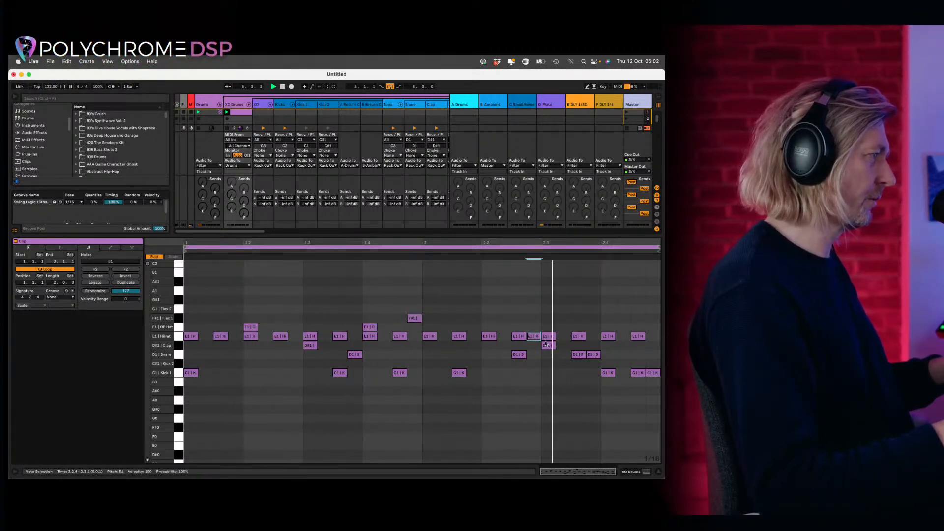
pyautogui.rightClick(552, 312)
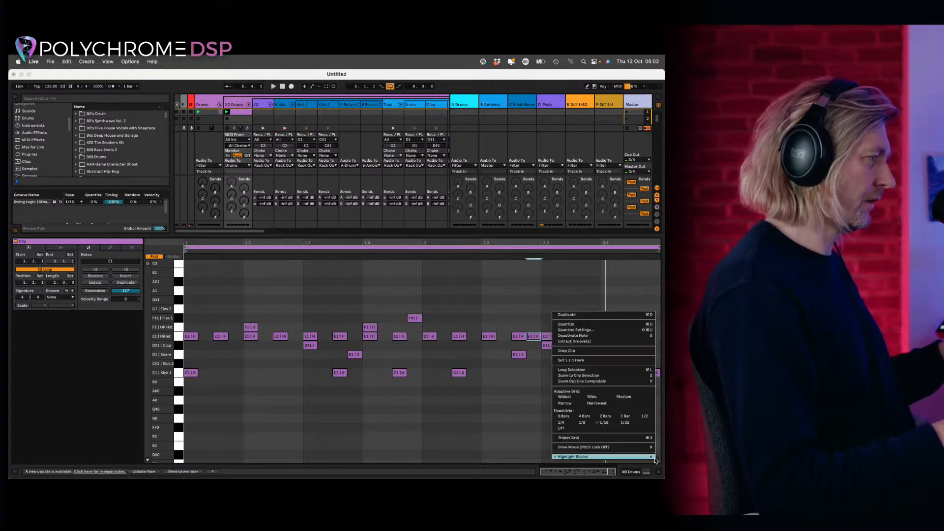
pyautogui.click(625, 424)
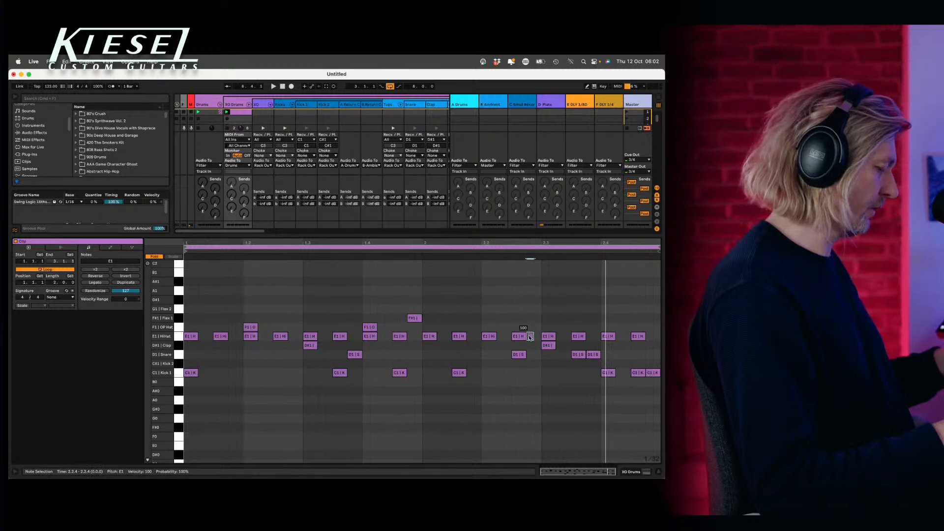
pyautogui.press('super+d')
pyautogui.press('space')
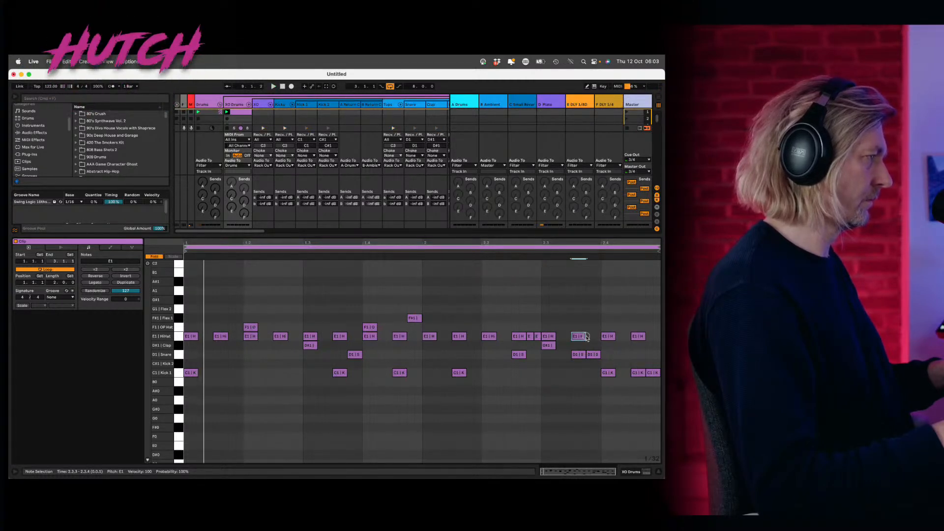
# - Split the hi-hat at 2.3.3 into a four-note 1/64 roll using the narrowest adaptive grid, and copy the roll to 2.4.3
pyautogui.moveTo(578, 336); pyautogui.dragTo(577, 336)
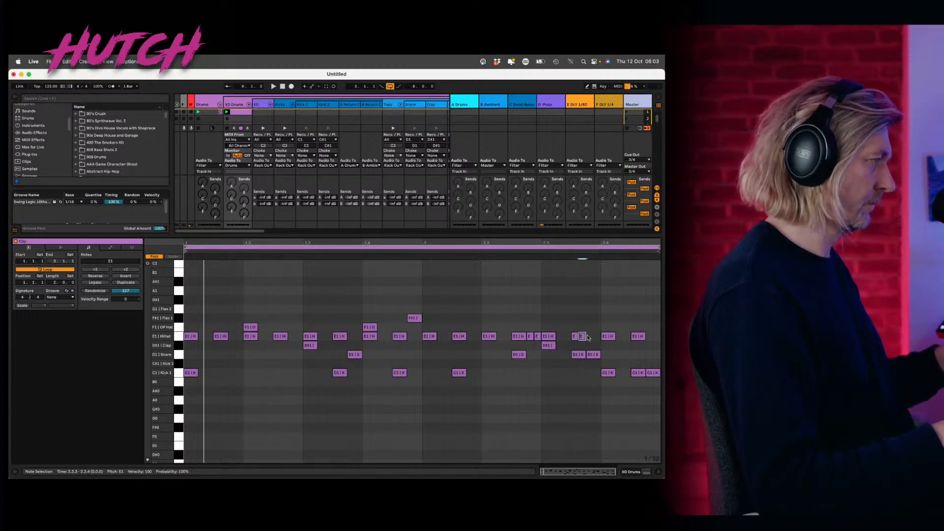
pyautogui.rightClick(654, 459)
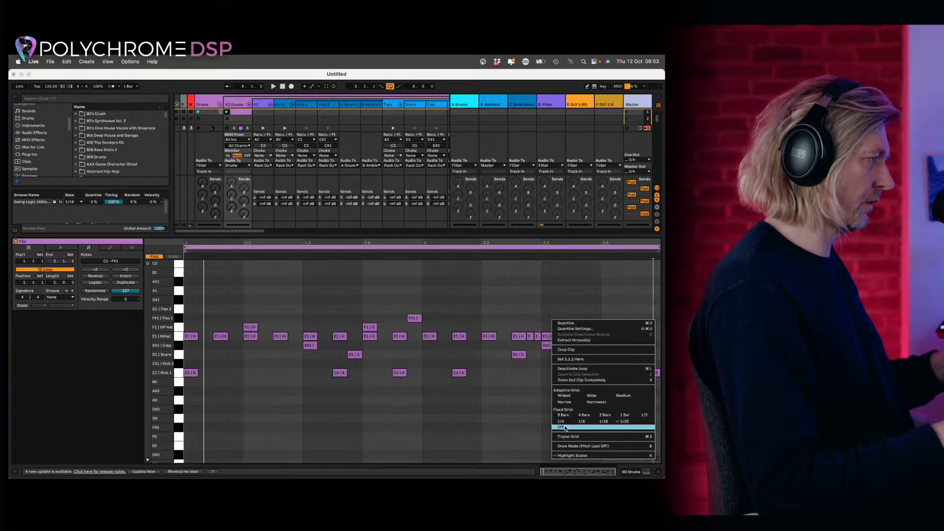
pyautogui.click(592, 403)
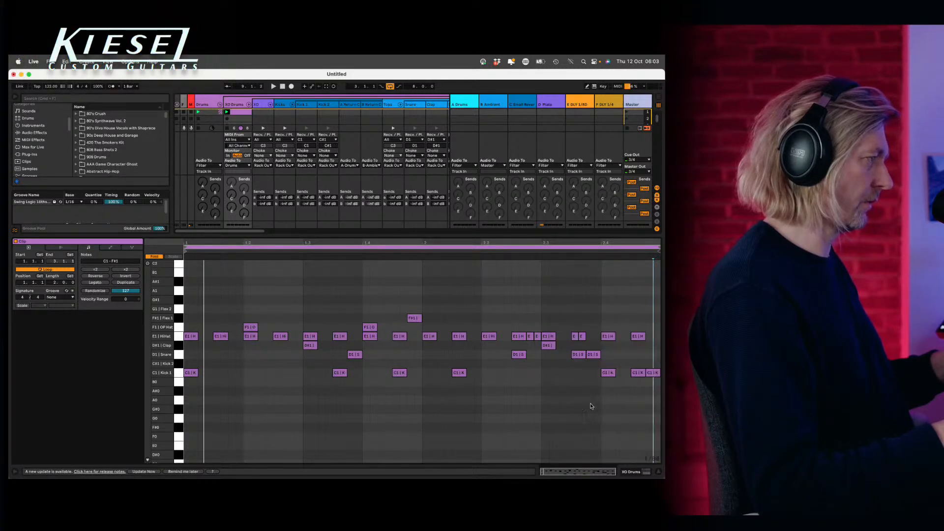
pyautogui.click(581, 337)
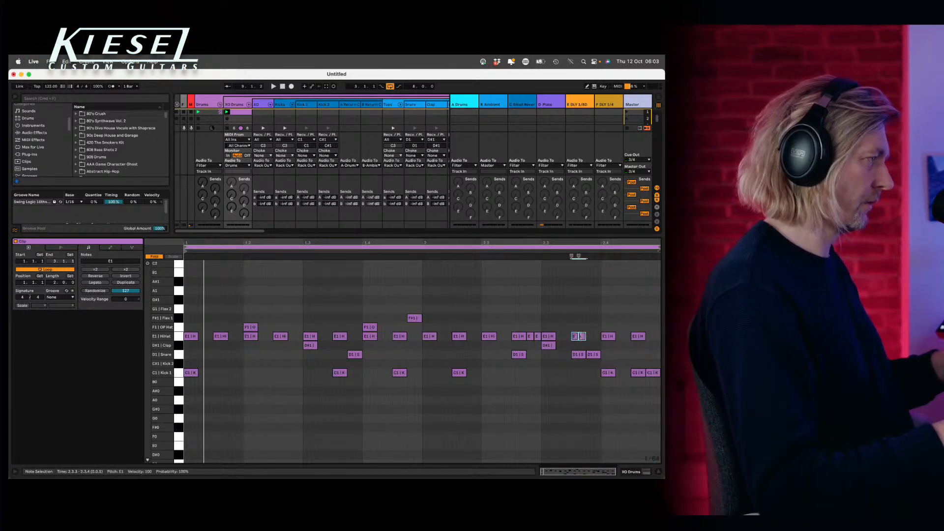
pyautogui.moveTo(585, 336); pyautogui.dragTo(581, 336)
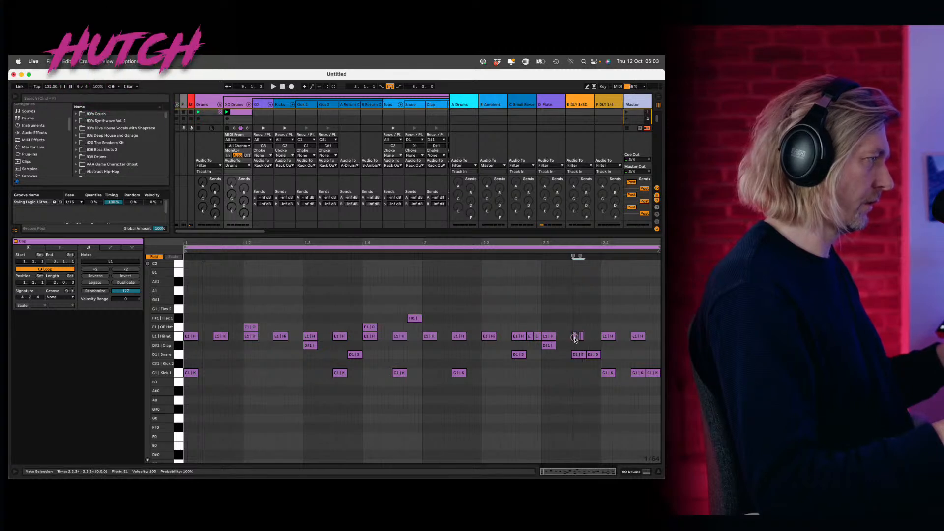
pyautogui.press('space')
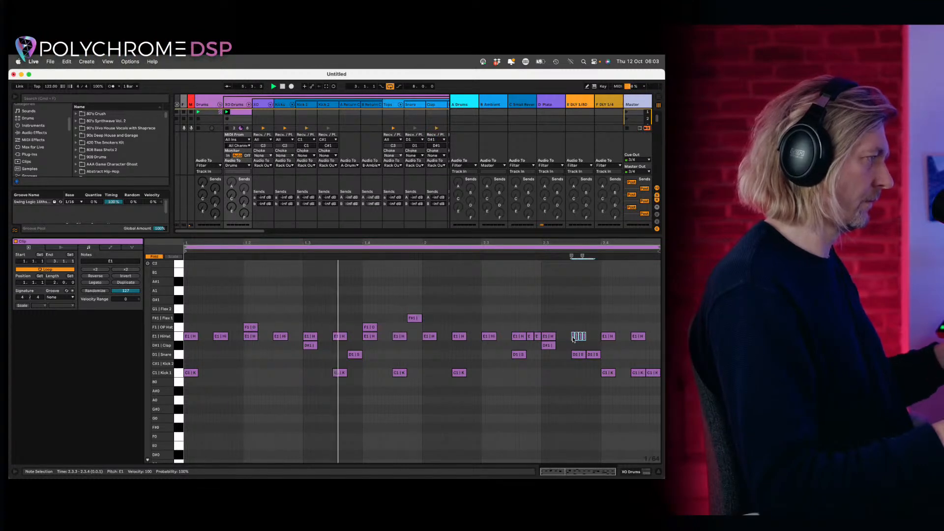
pyautogui.moveTo(573, 339); pyautogui.dragTo(609, 339)
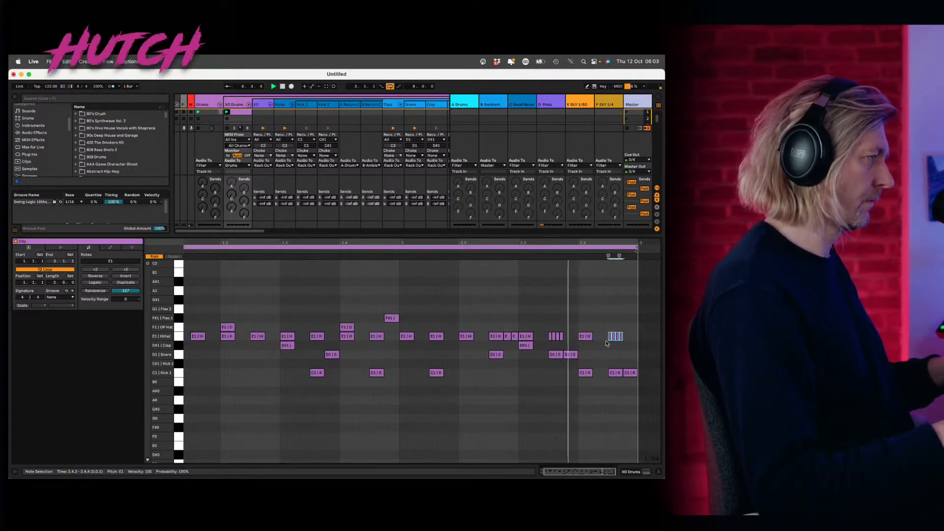
# - Apply the Swing Logic 16ths groove to the XO Drums clip and resize the note editor beneath the mixer
pyautogui.click(657, 472)
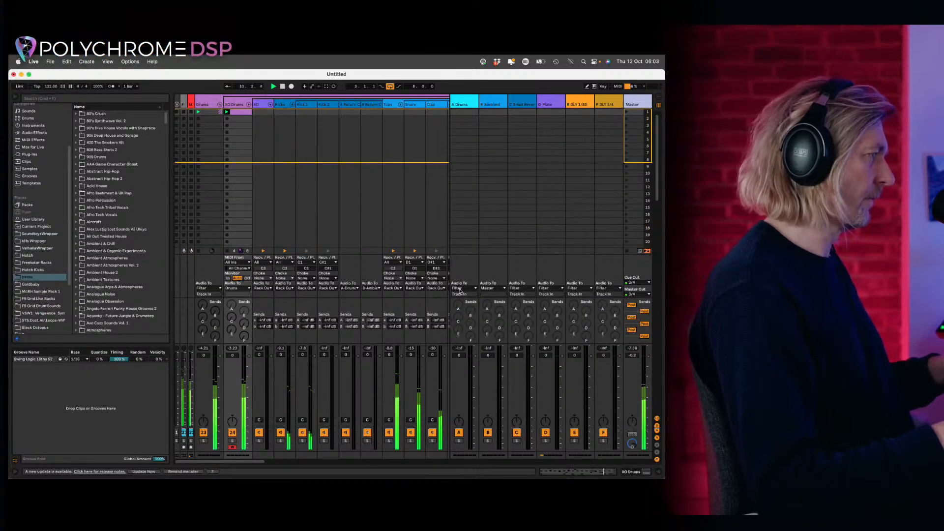
pyautogui.doubleClick(238, 114)
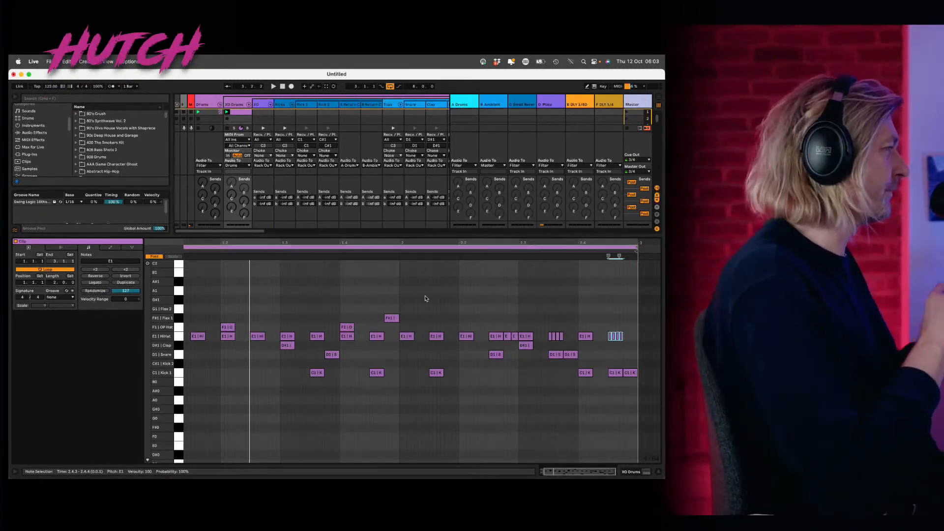
pyautogui.click(28, 203)
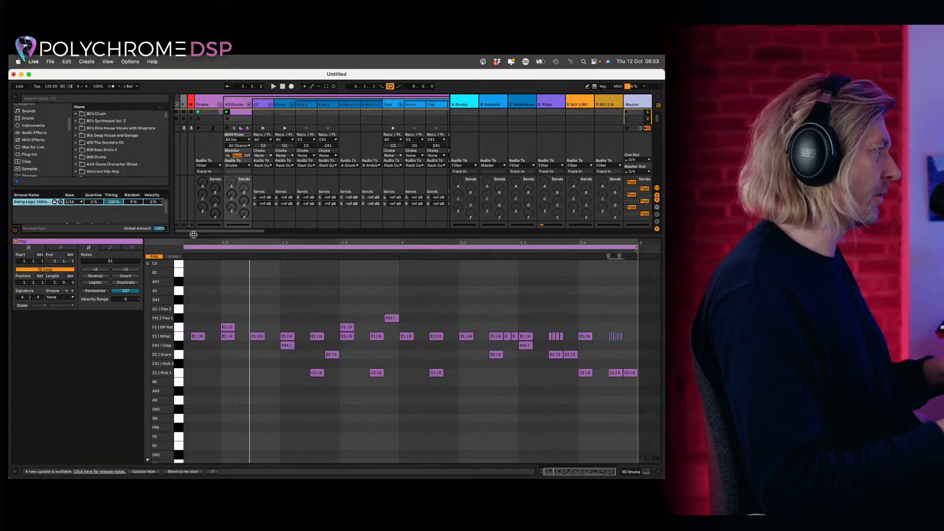
pyautogui.moveTo(194, 235); pyautogui.dragTo(193, 389)
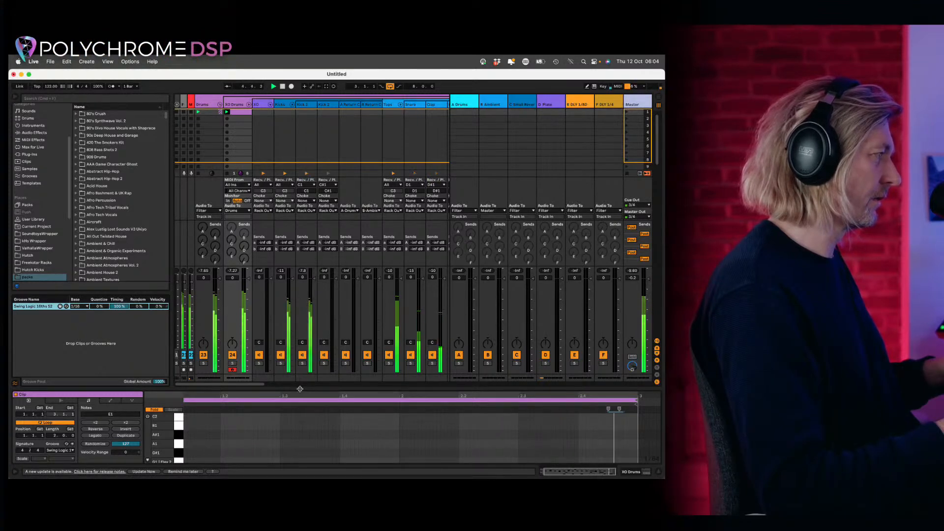
pyautogui.moveTo(300, 389); pyautogui.dragTo(300, 277)
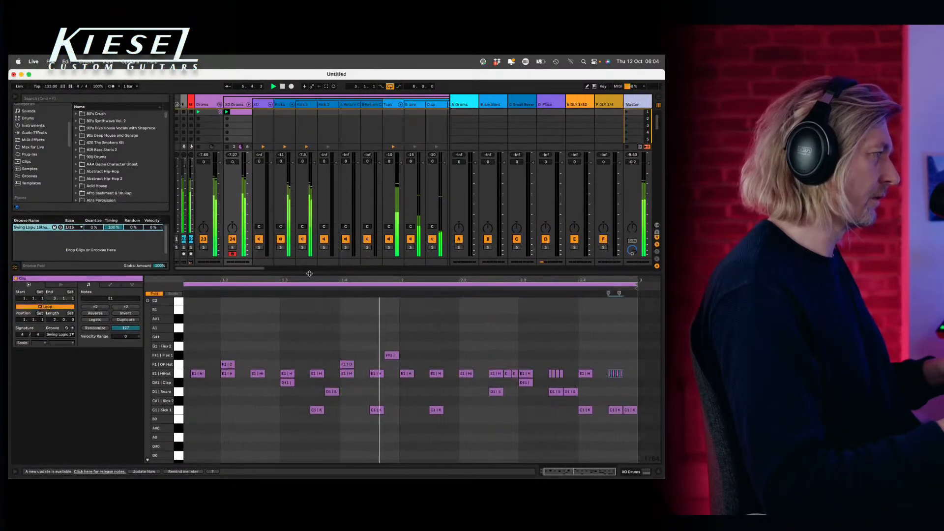
# - Set the note editor's fixed grid to 1/16 and show the clip's full two bars
pyautogui.rightClick(650, 460)
pyautogui.click(652, 461)
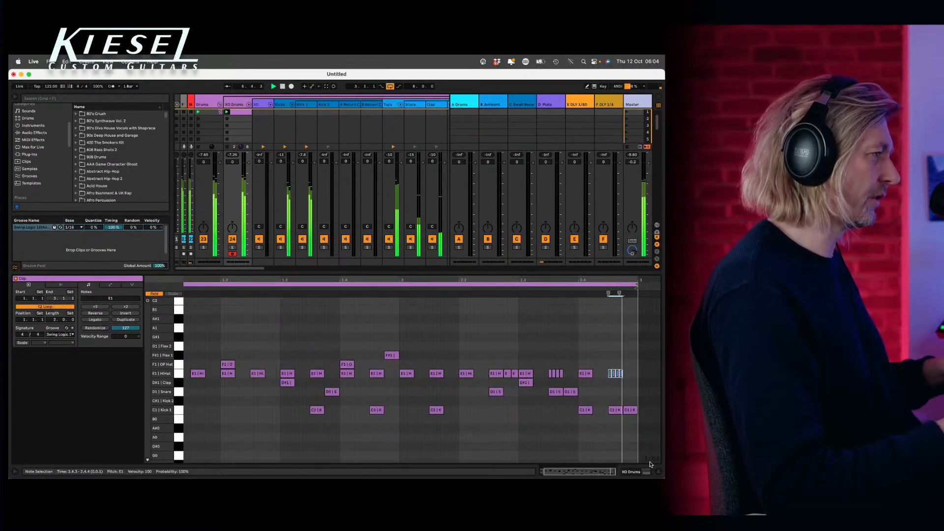
pyautogui.rightClick(652, 460)
pyautogui.click(602, 421)
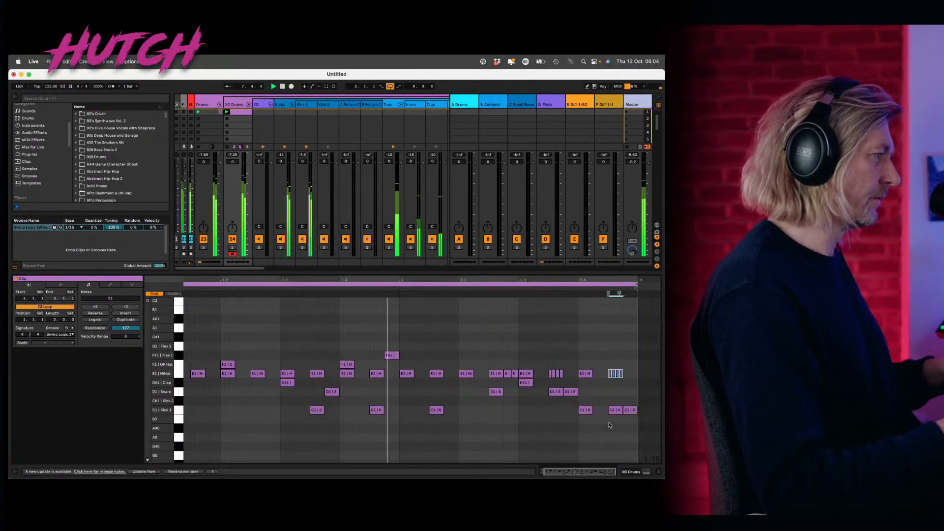
pyautogui.moveTo(487, 280); pyautogui.dragTo(487, 275)
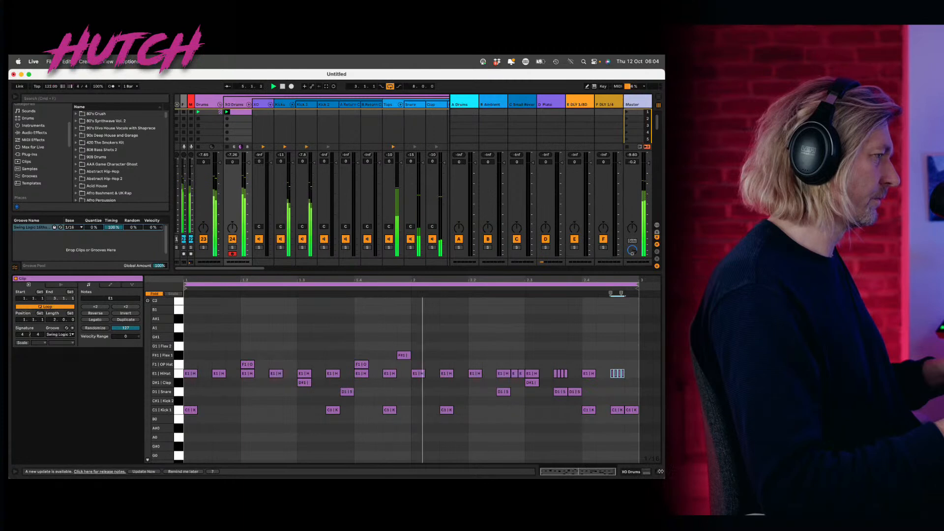
# - Hide the note editor and the mixer's input/output, sends and return track sections
pyautogui.press('super+alt+l')
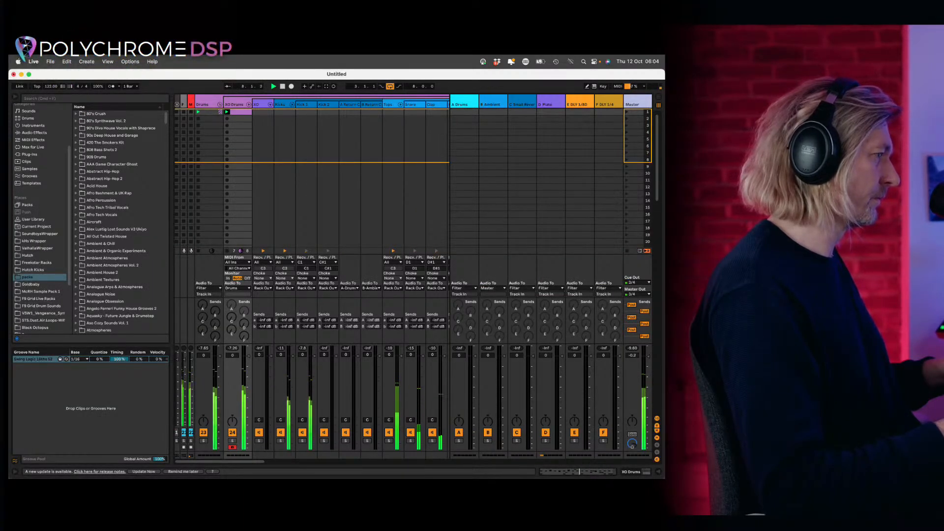
pyautogui.click(656, 419)
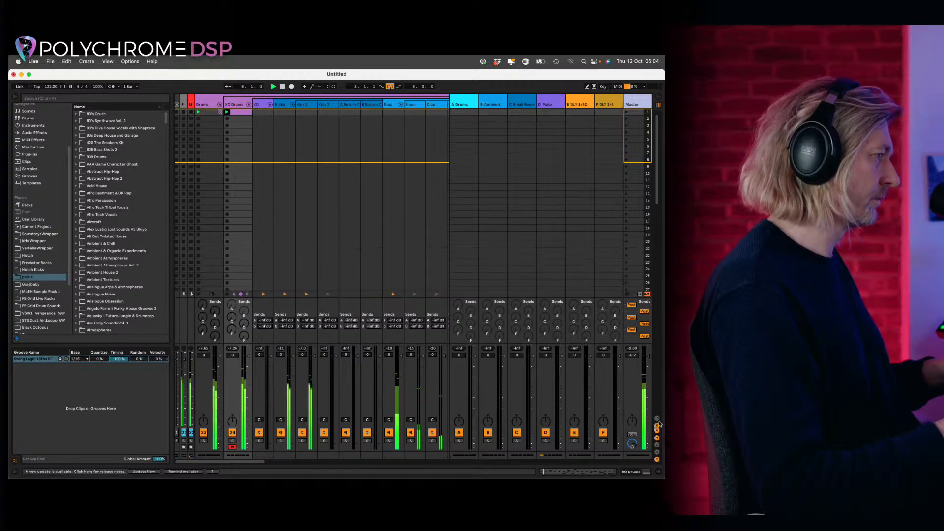
pyautogui.click(657, 430)
pyautogui.click(657, 425)
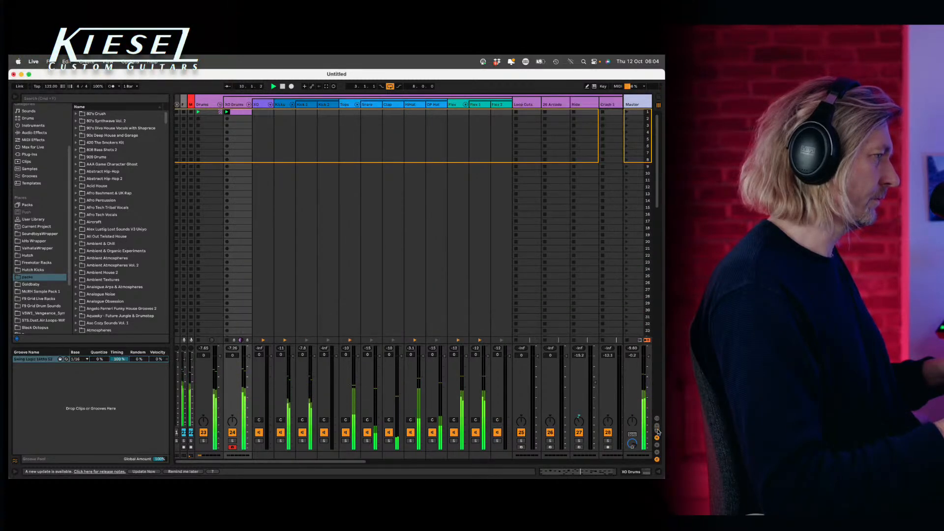
# - Duplicate the XO Drums clip into the second slot and set the copy's groove to None
pyautogui.moveTo(237, 112); pyautogui.dragTo(241, 123)
pyautogui.doubleClick(239, 120)
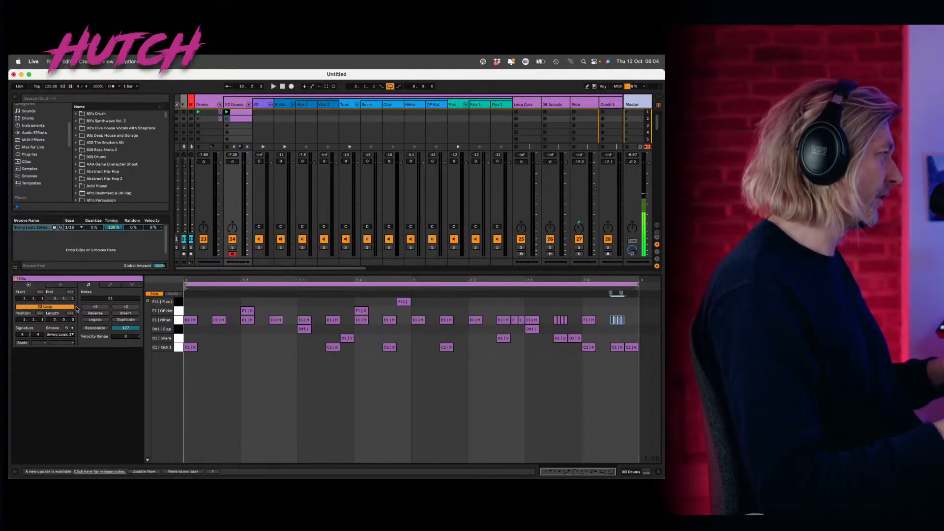
pyautogui.click(60, 334)
pyautogui.click(68, 343)
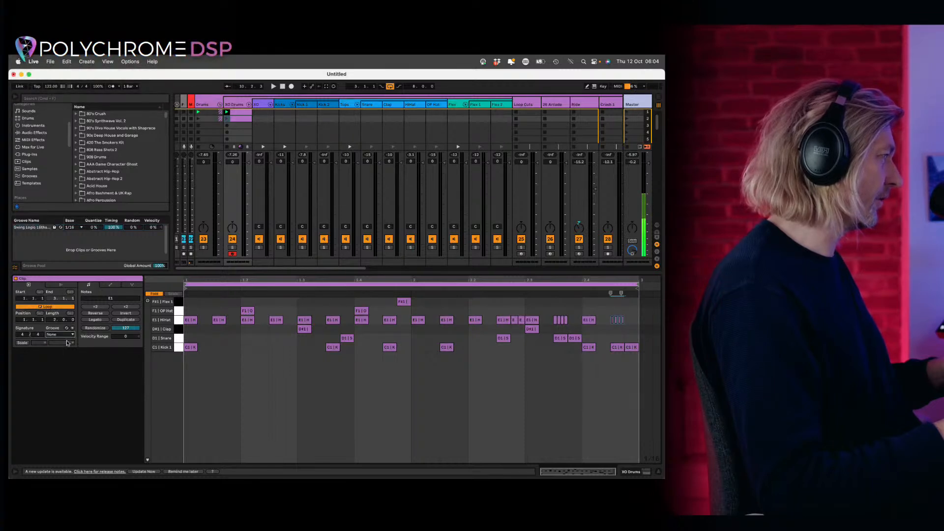
pyautogui.click(279, 361)
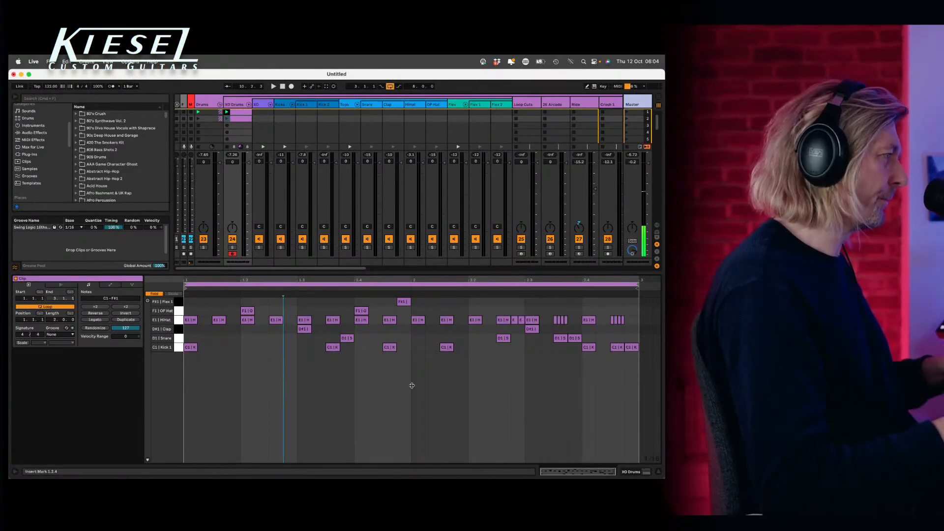
pyautogui.click(347, 339)
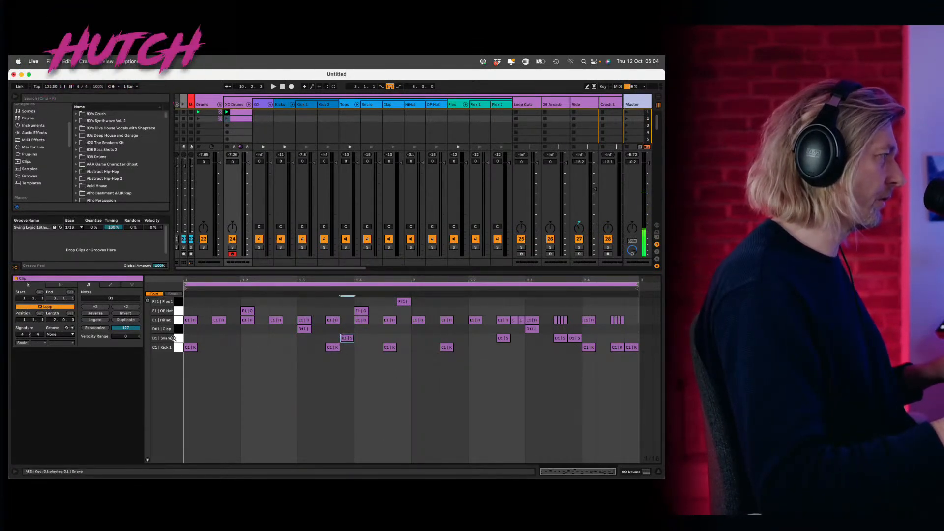
pyautogui.click(173, 339)
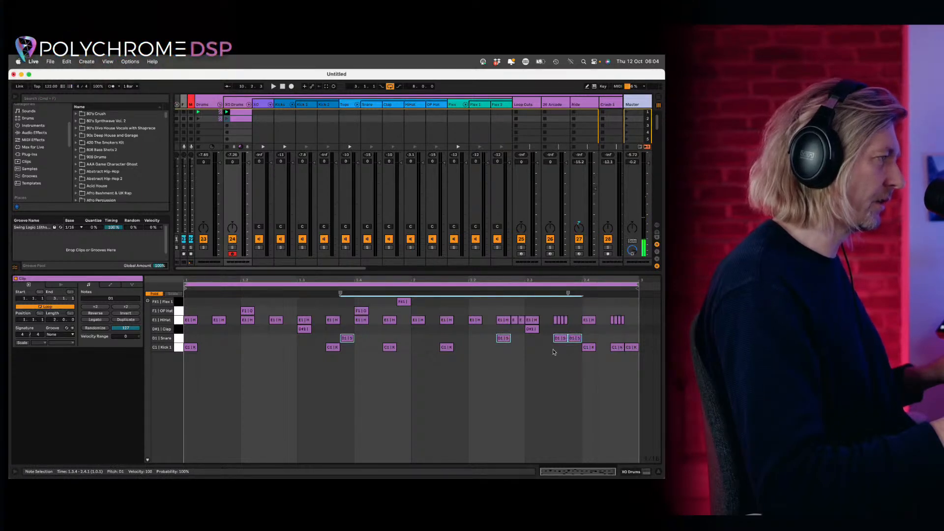
pyautogui.click(503, 339)
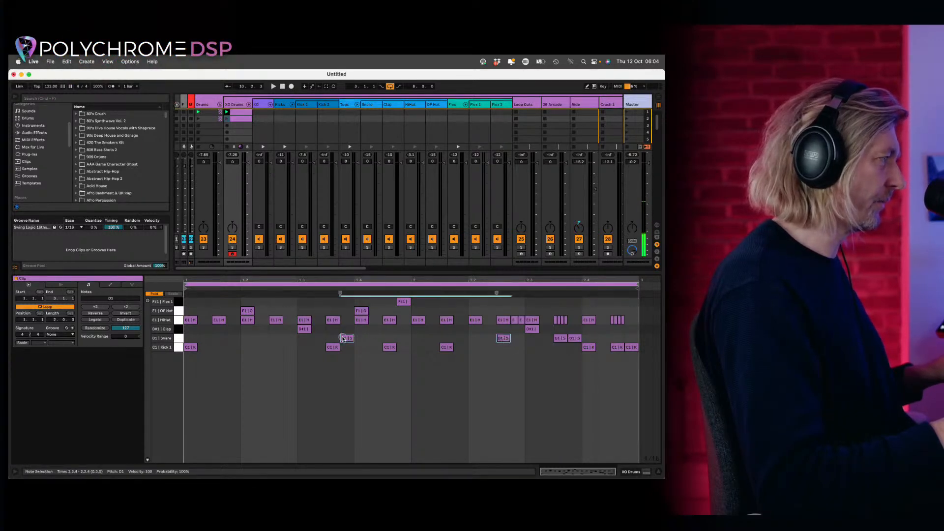
pyautogui.click(501, 352)
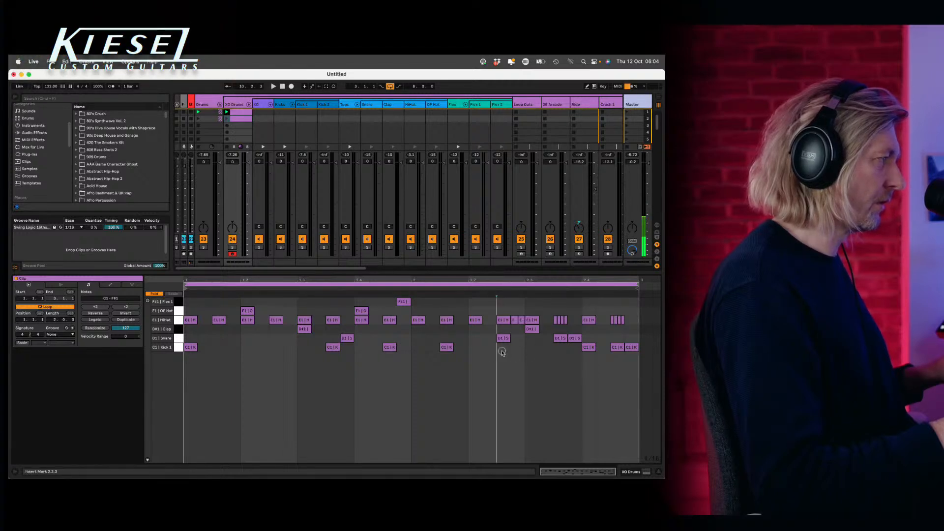
# - Nudge the snares at 1.3.4 and 2.3.4, the Flex hit at 1.4.4 and the last kick slightly late while playing the duplicate clip
pyautogui.click(347, 338)
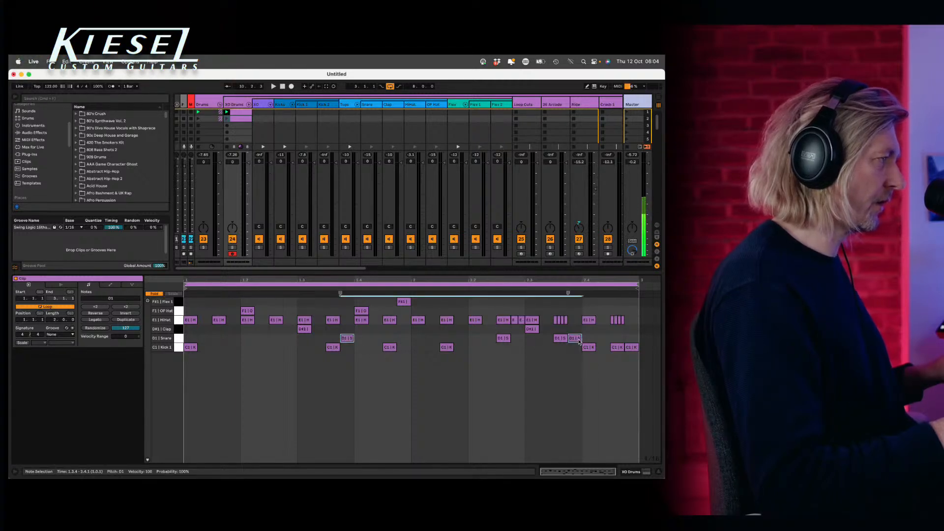
pyautogui.keyDown('shift'); pyautogui.click(634, 347); pyautogui.keyUp('shift')
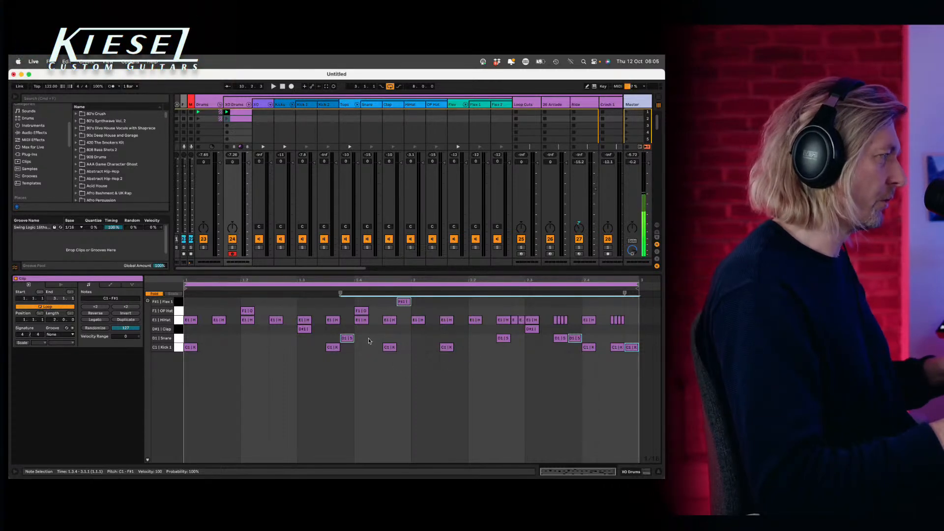
pyautogui.moveTo(350, 340); pyautogui.dragTo(357, 346)
pyautogui.press('space')
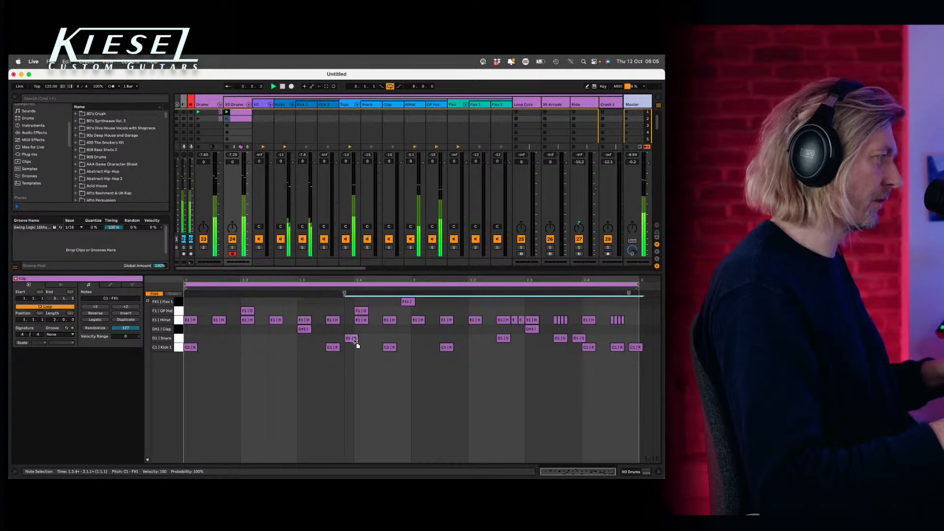
pyautogui.click(226, 119)
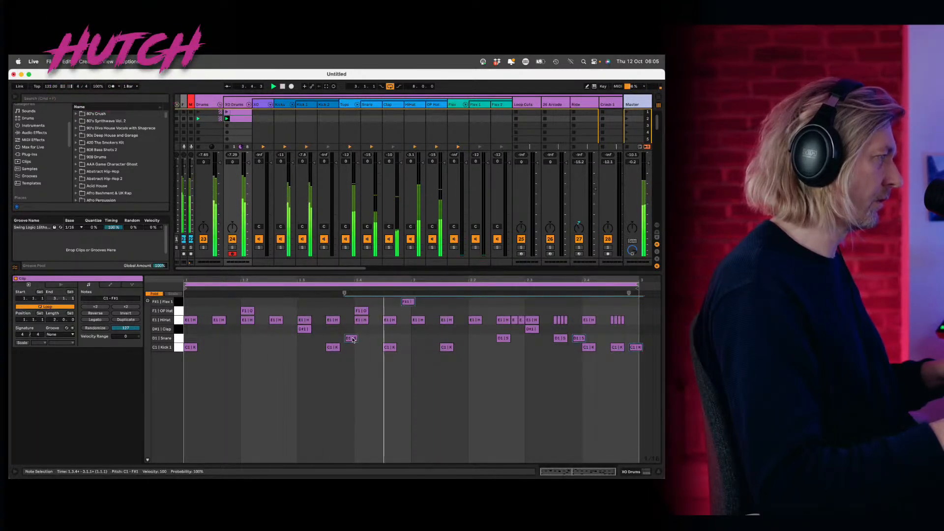
pyautogui.moveTo(351, 339); pyautogui.dragTo(354, 340)
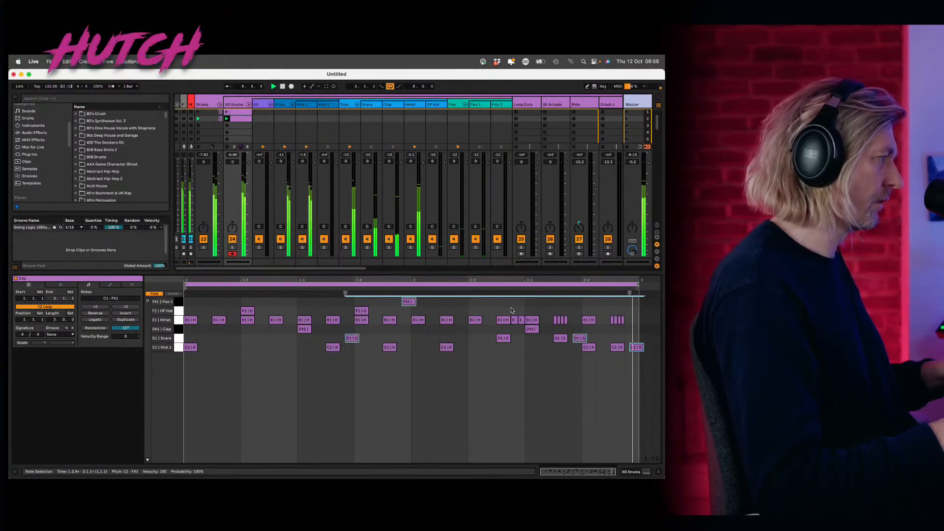
# - Shorten the two hi-hat roll notes just before 2.3 in the duplicate clip and nudge them slightly late
pyautogui.click(519, 320)
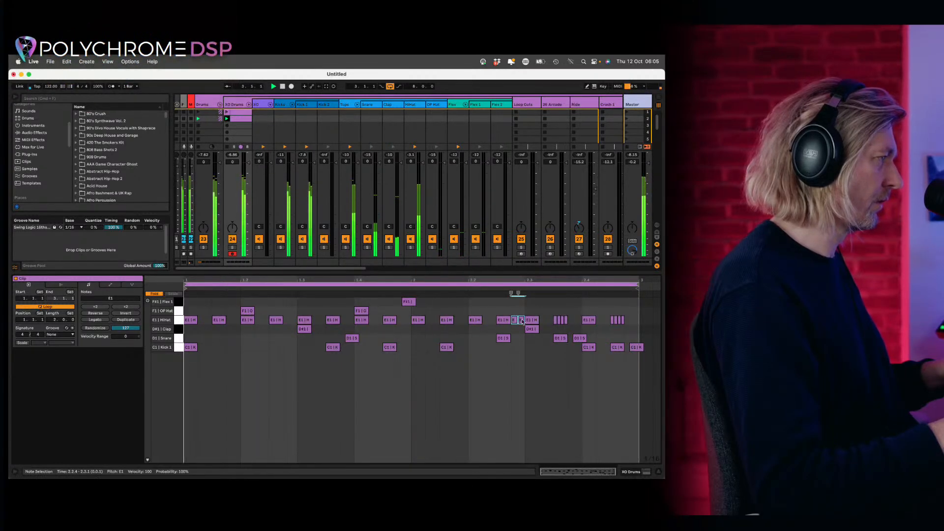
pyautogui.moveTo(524, 320); pyautogui.dragTo(521, 320)
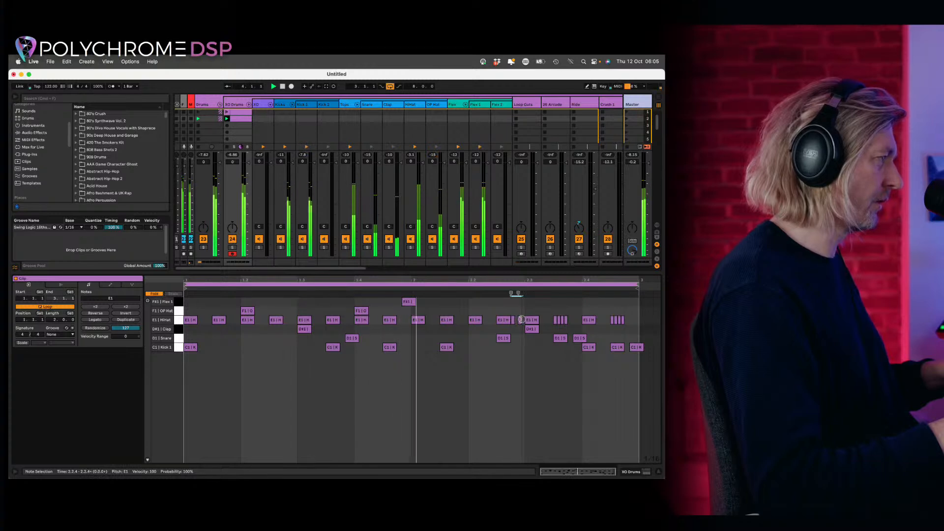
pyautogui.click(511, 321)
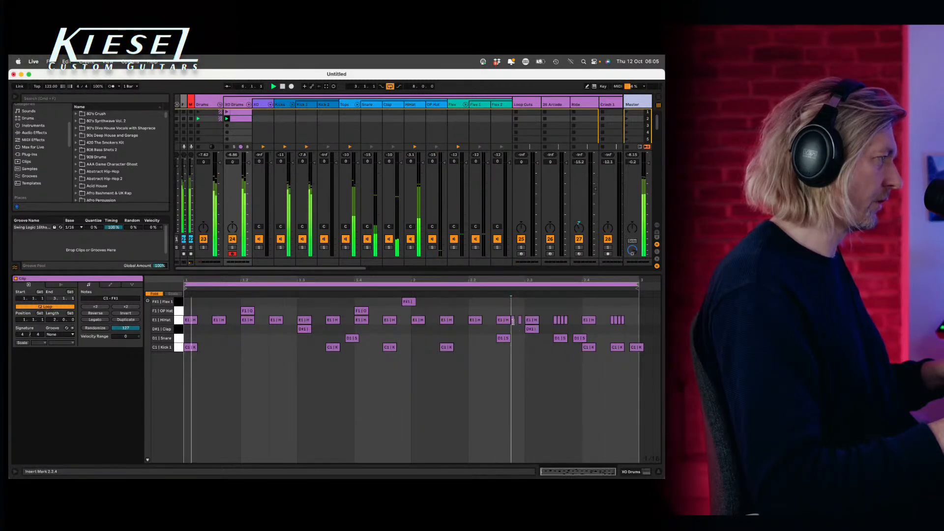
pyautogui.click(514, 320)
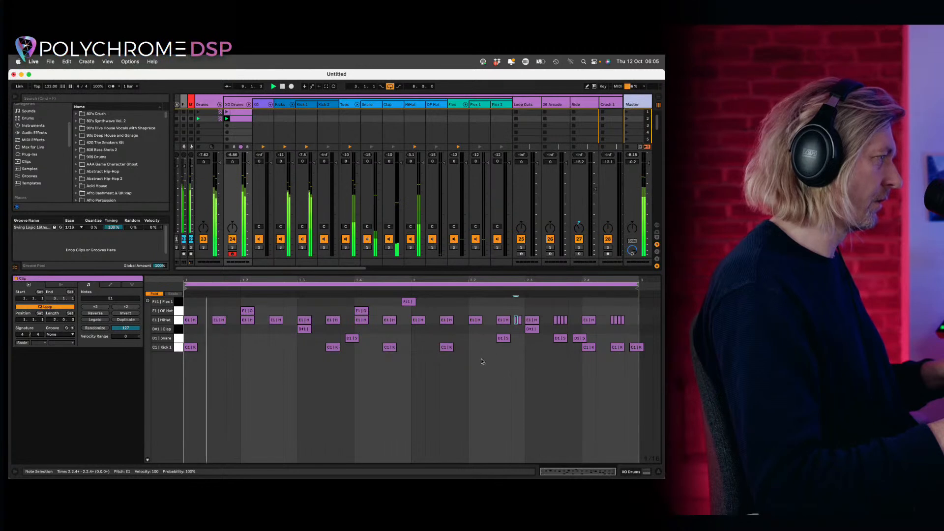
# - Nudge the claps at 1.3 and 2.3 slightly early in the duplicate clip and restart playback
pyautogui.moveTo(283, 333); pyautogui.dragTo(531, 332)
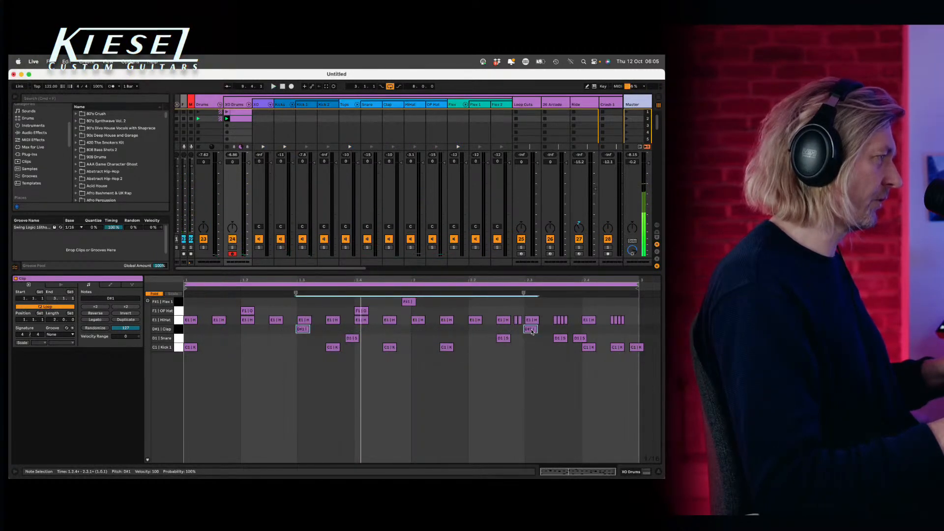
pyautogui.press('space')
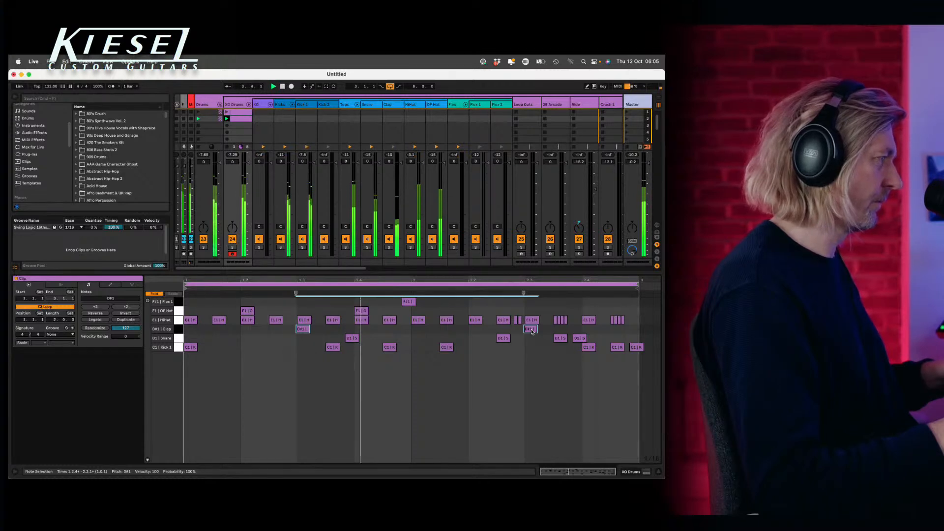
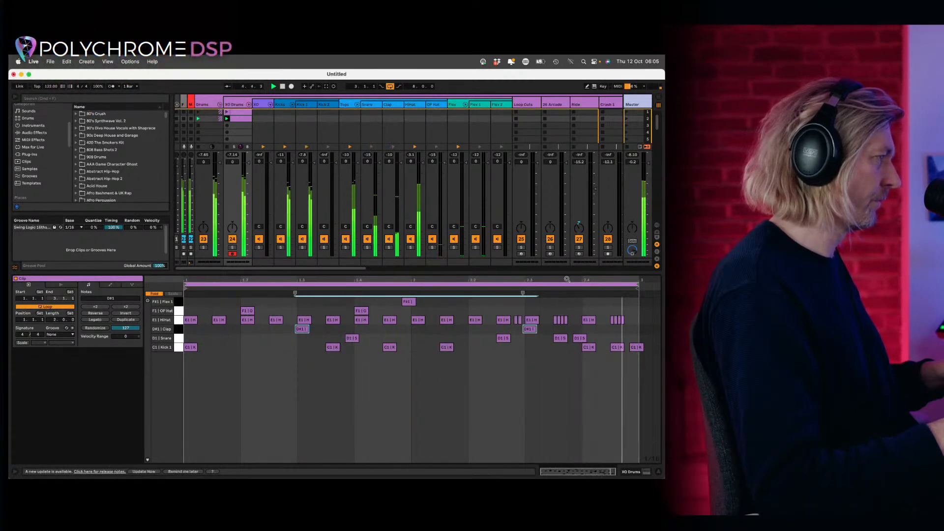
# - Compare the playback of the grooved XO Drums clip with the manually shifted duplicate, ending with playback stopped
pyautogui.click(227, 113)
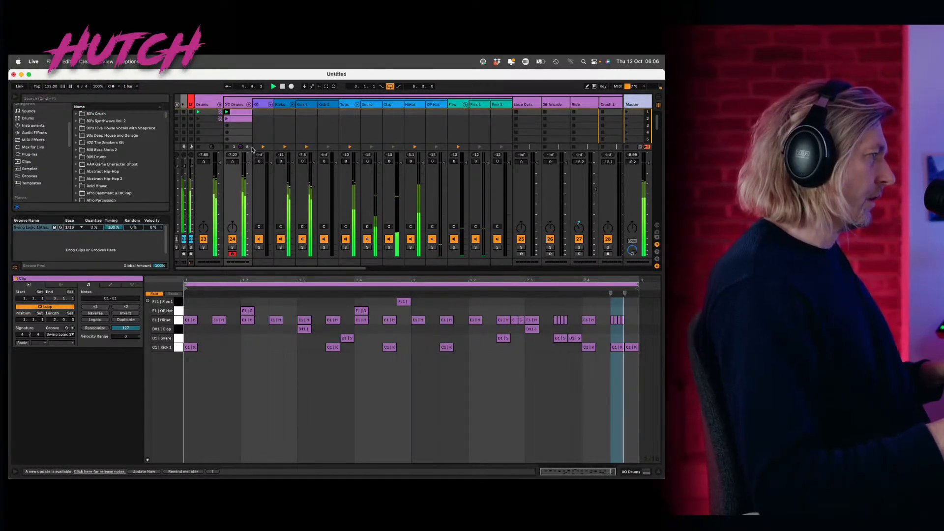
pyautogui.click(227, 118)
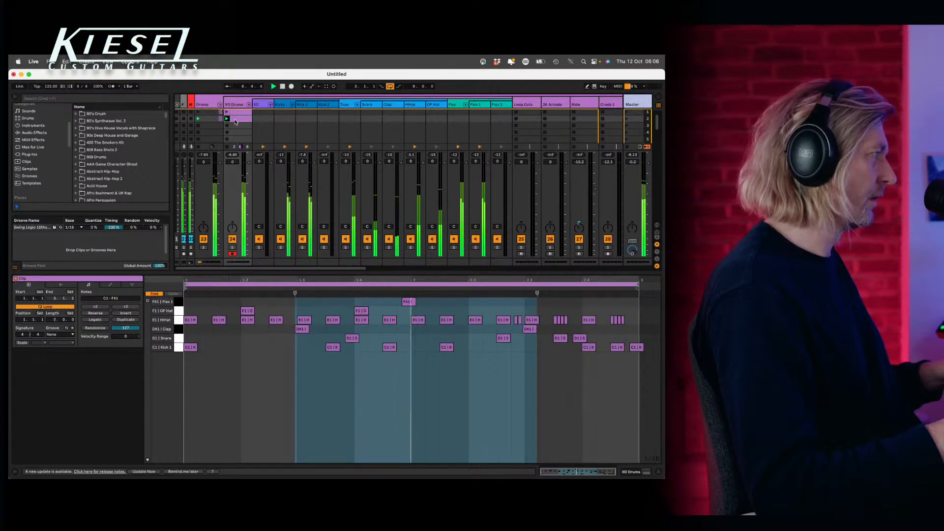
pyautogui.press('space')
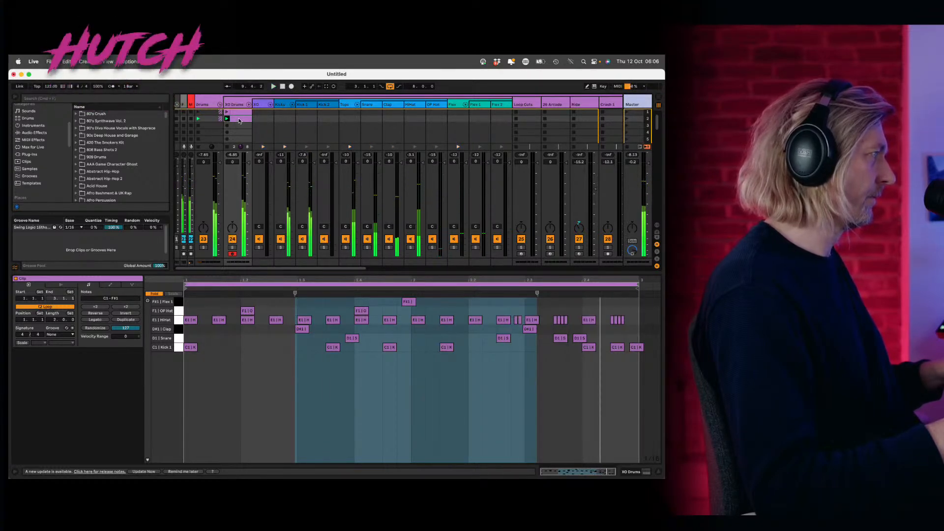
# - Delete the manually shifted duplicate from the second slot and play the original grooved XO Drums clip
pyautogui.press('Delete')
pyautogui.click(241, 114)
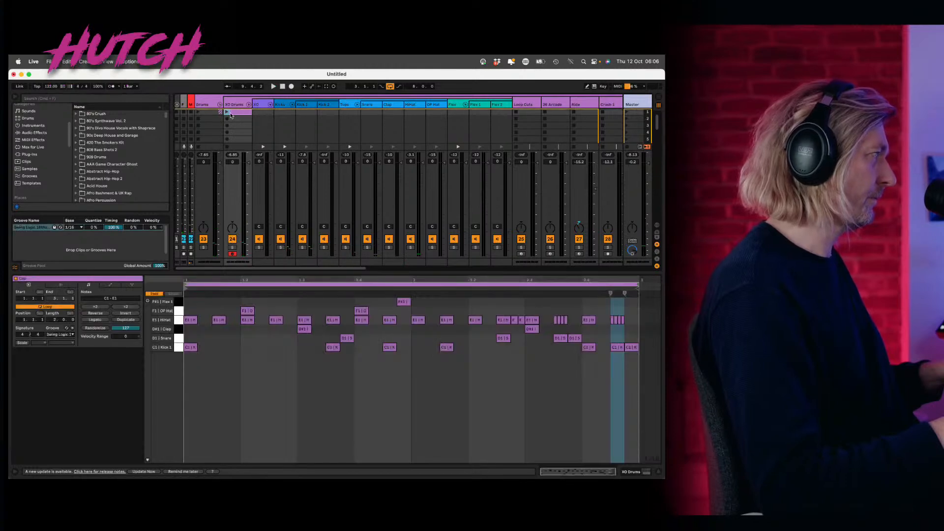
pyautogui.click(229, 114)
pyautogui.click(400, 393)
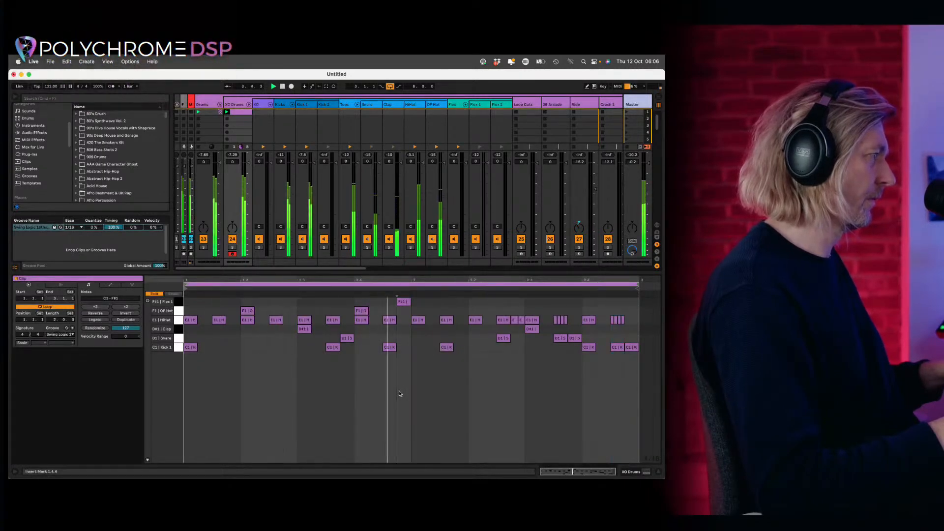
# - Hide the drum clip's detail view, go to the synth tracks and show the Random track's devices
pyautogui.click(529, 106)
pyautogui.click(552, 105)
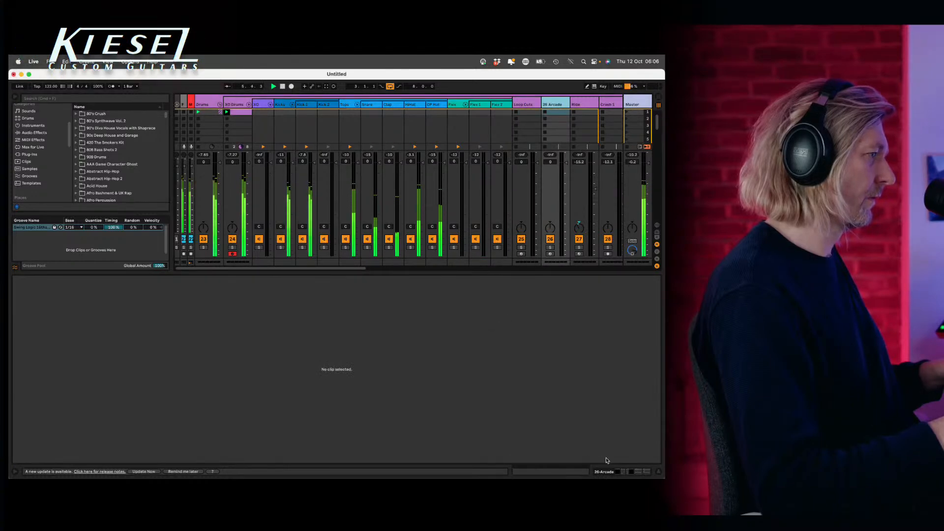
pyautogui.click(658, 471)
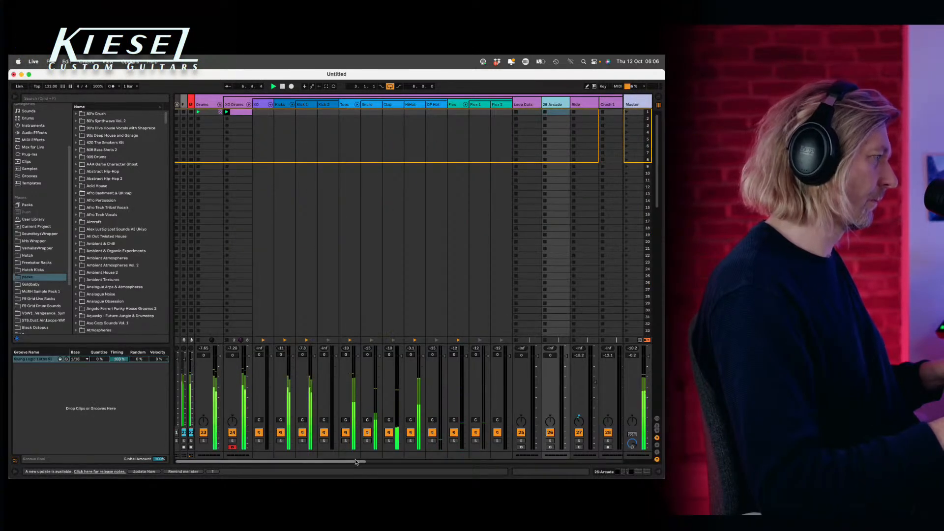
pyautogui.moveTo(356, 462); pyautogui.dragTo(504, 469)
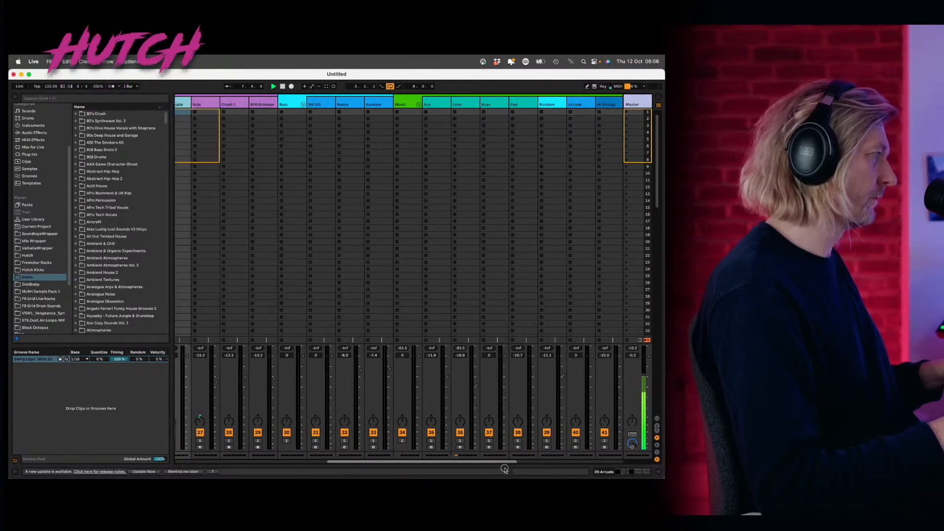
pyautogui.click(324, 102)
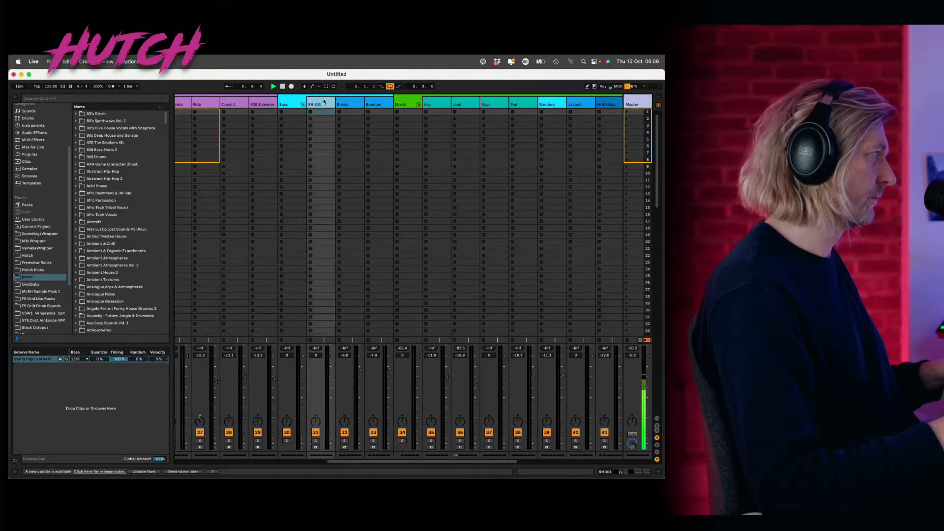
pyautogui.click(444, 104)
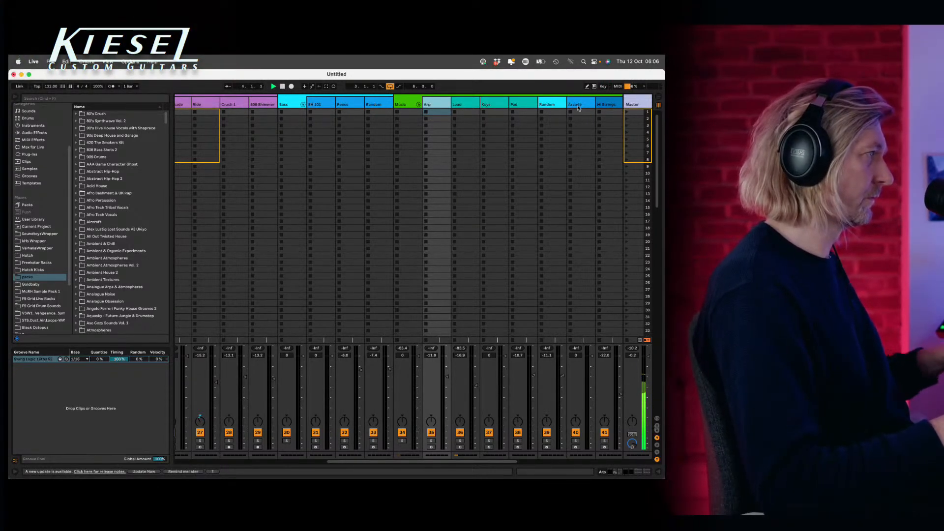
pyautogui.click(551, 103)
pyautogui.doubleClick(552, 102)
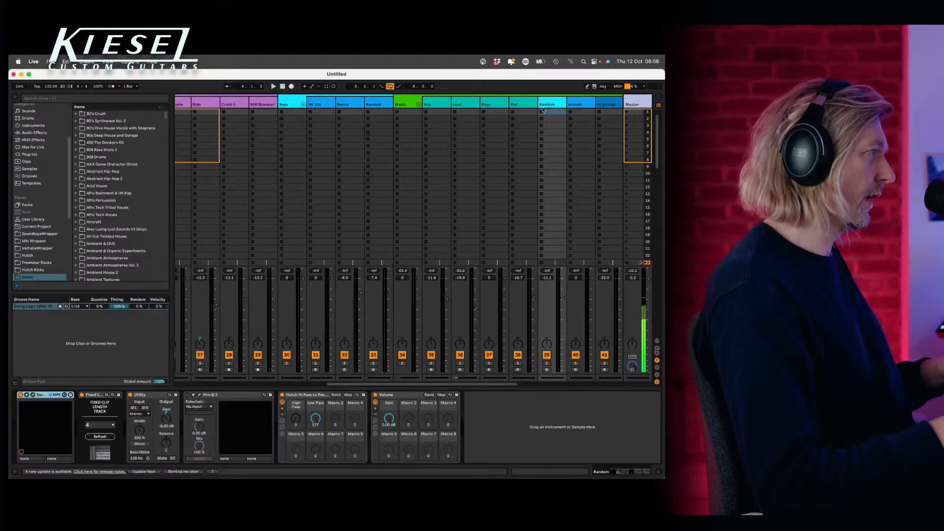
# - Open Serum on the Random track, move its window clear of that track and arm the track for recording
pyautogui.click(33, 396)
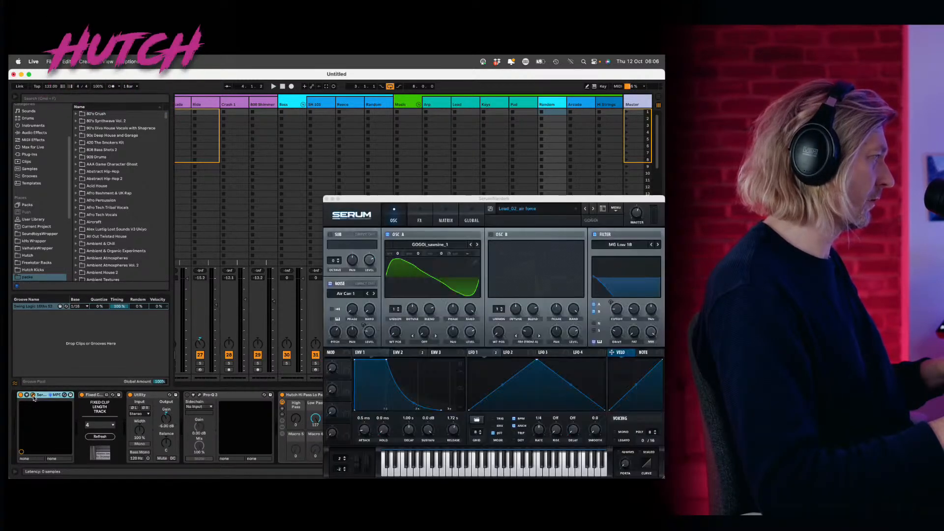
pyautogui.moveTo(449, 198); pyautogui.dragTo(314, 107)
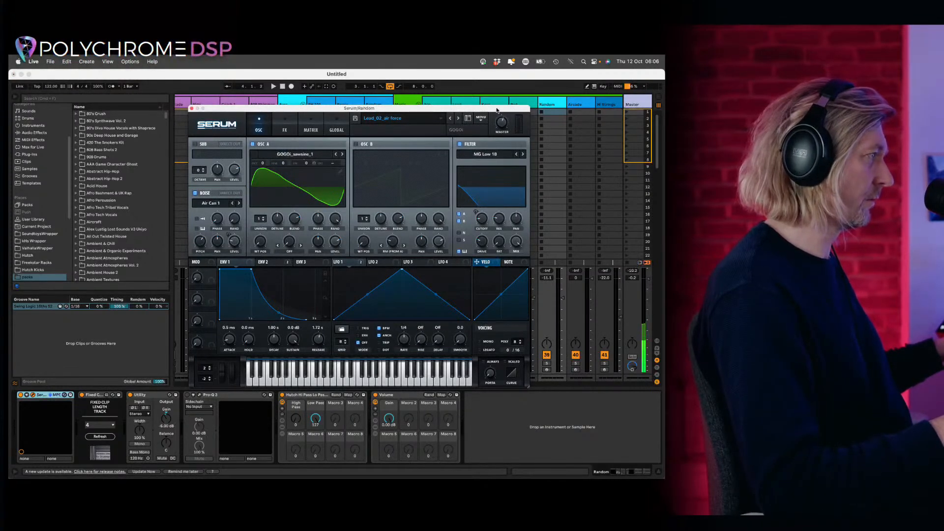
pyautogui.moveTo(498, 109); pyautogui.dragTo(365, 83)
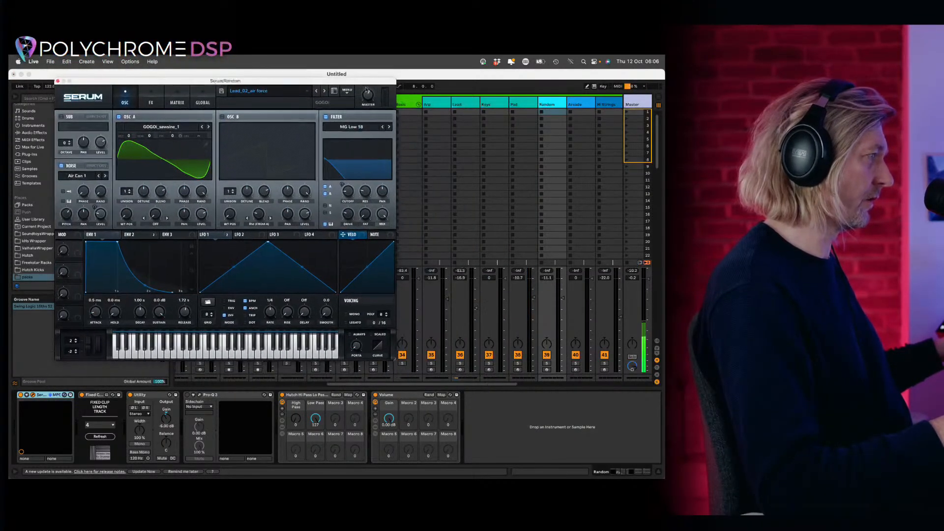
pyautogui.click(574, 370)
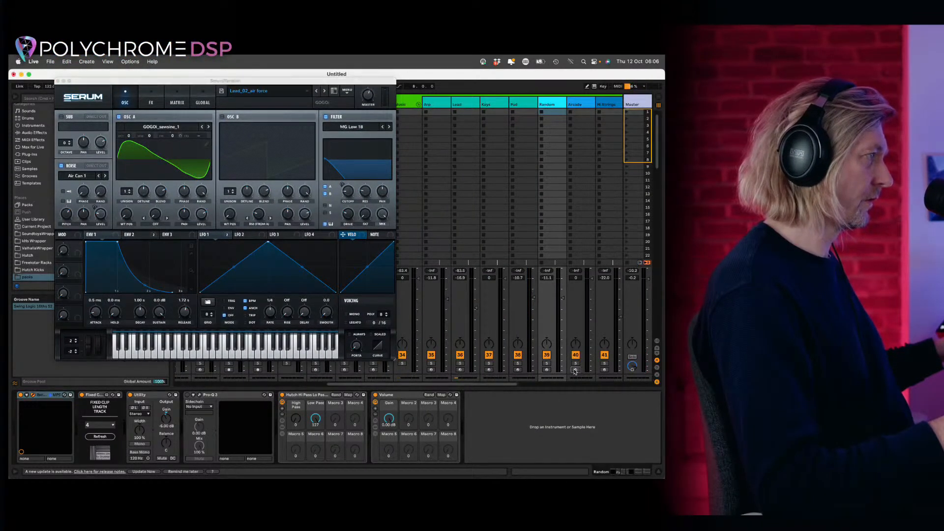
pyautogui.click(547, 371)
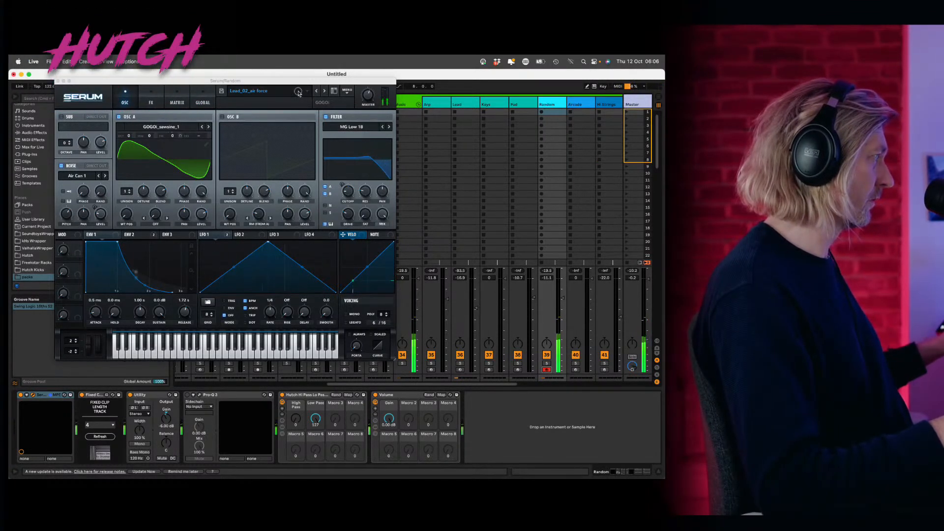
# - Audition Serum's Retrowave 2 lead presets from Lead_03_voyager onward and load Lead_05_lost freq
pyautogui.click(266, 91)
pyautogui.moveTo(291, 179)
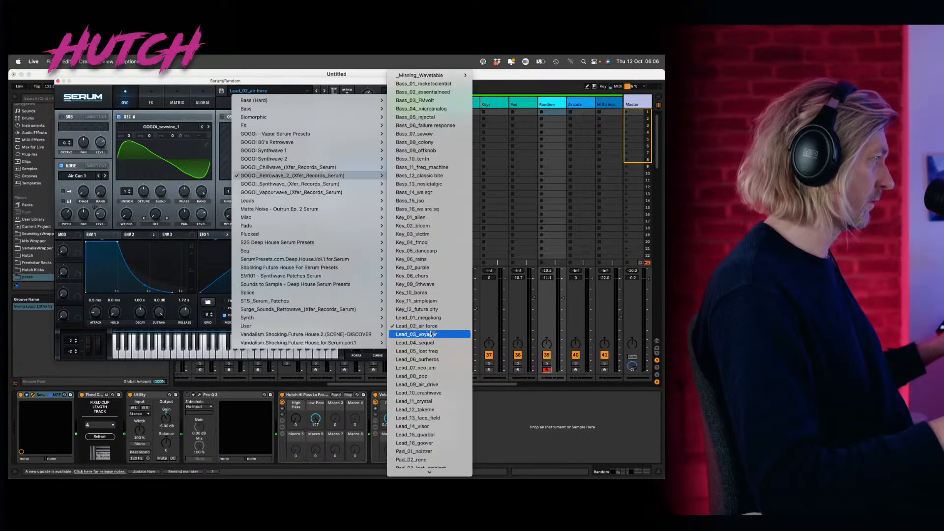
pyautogui.click(425, 334)
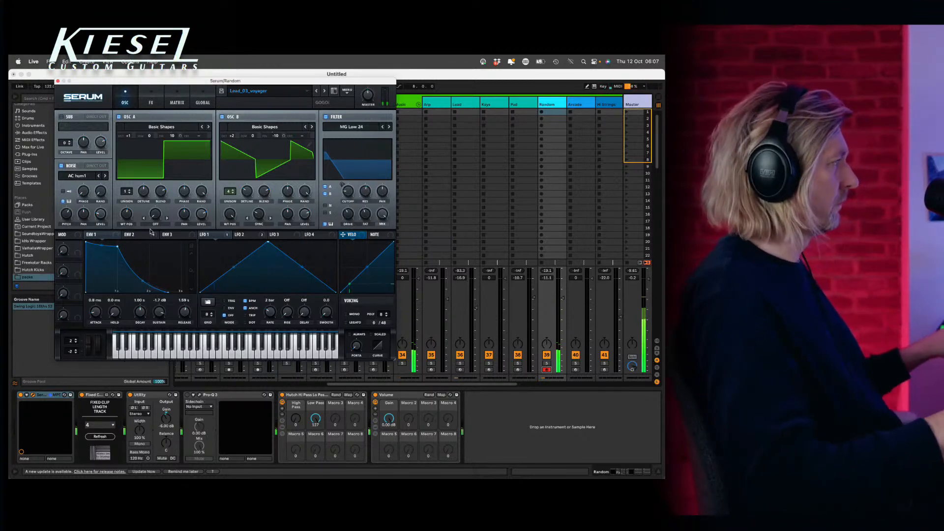
pyautogui.click(324, 92)
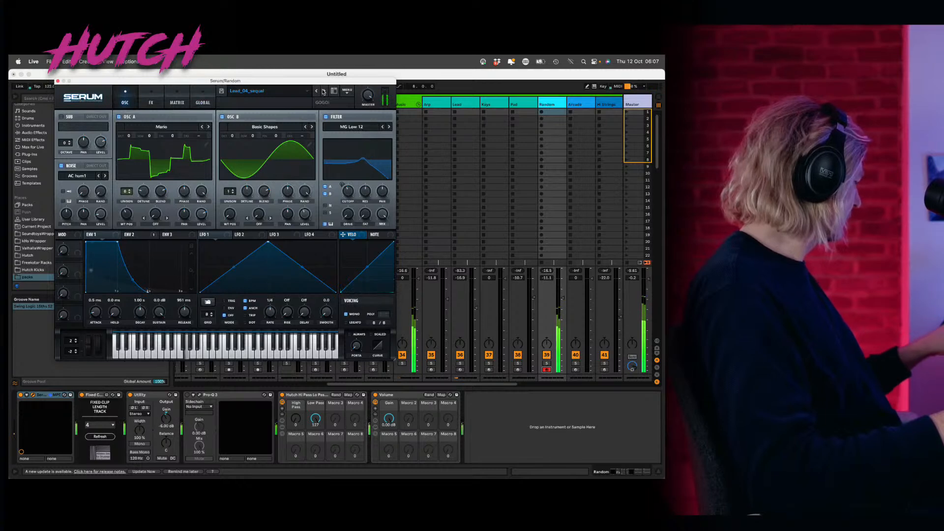
pyautogui.click(324, 91)
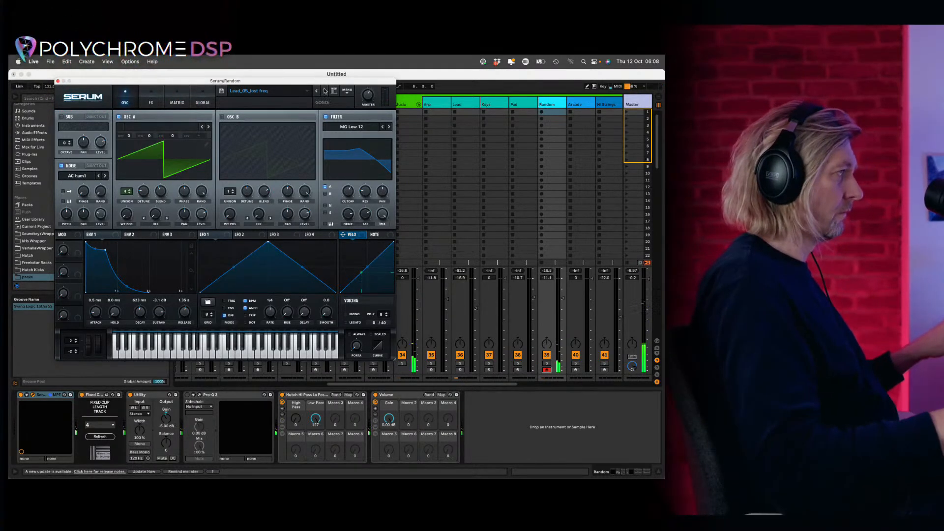
# - Record a four-bar synth clip in the Random track's first slot, open its notes and close Serum's window
pyautogui.click(541, 112)
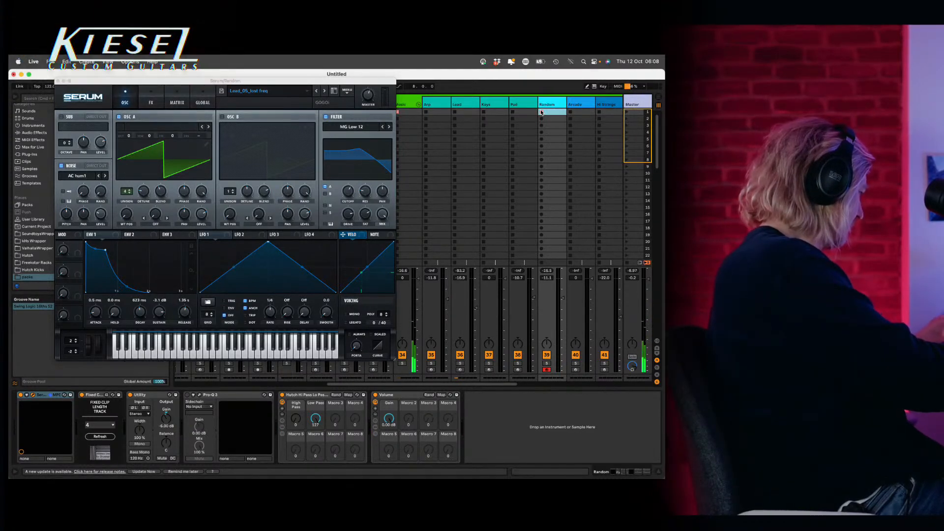
pyautogui.click(541, 112)
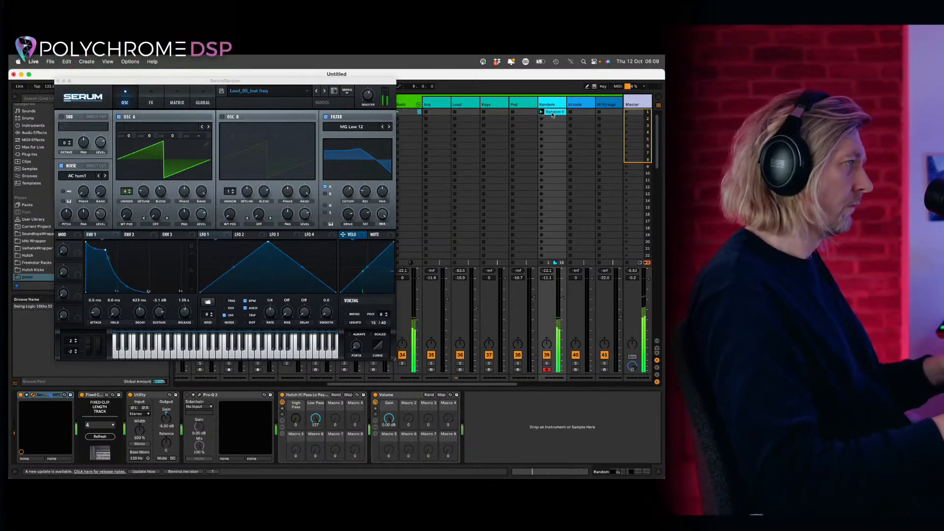
pyautogui.doubleClick(552, 113)
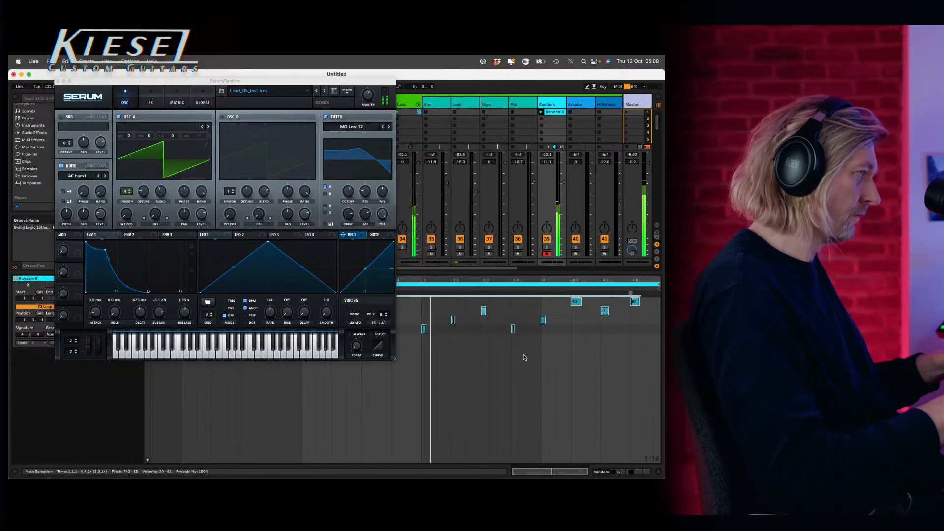
pyautogui.click(58, 81)
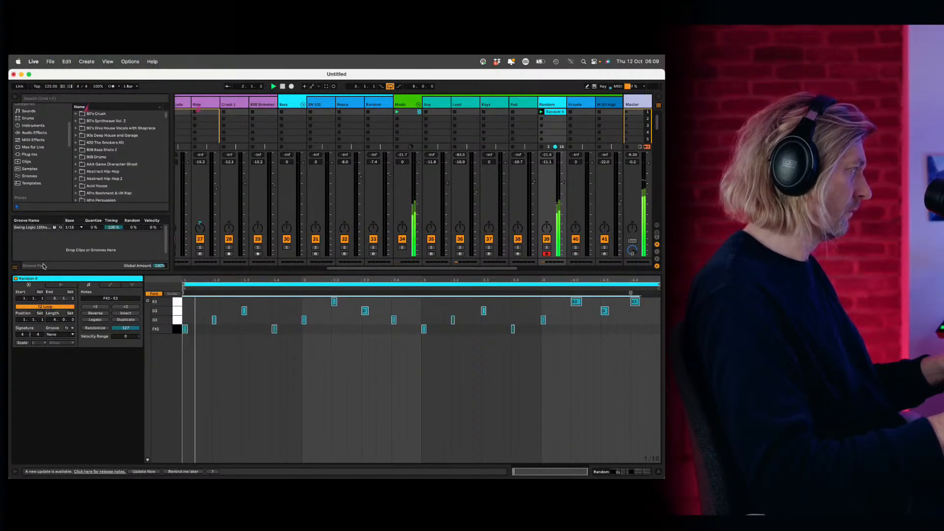
# - Apply the Swing Logic 16ths groove from the pool to the Random clip and turn off note folding
pyautogui.moveTo(32, 227); pyautogui.dragTo(255, 328)
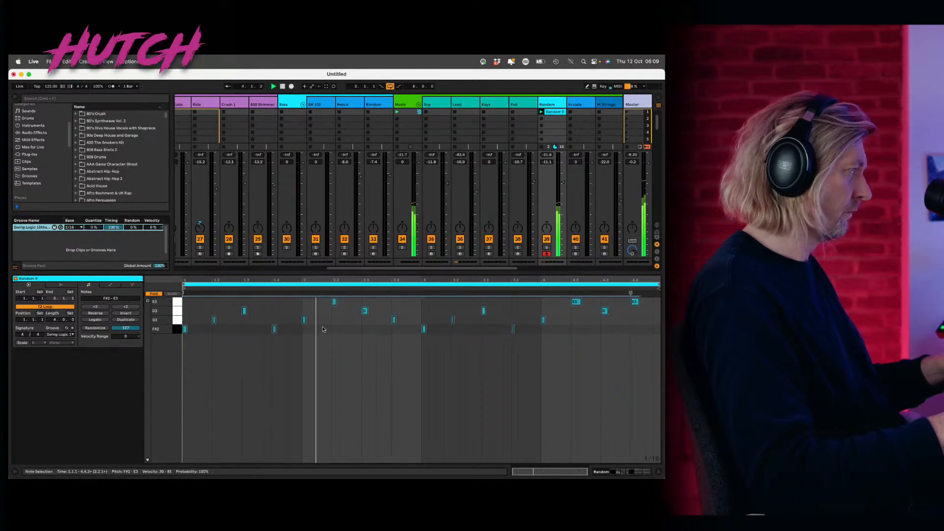
pyautogui.click(526, 383)
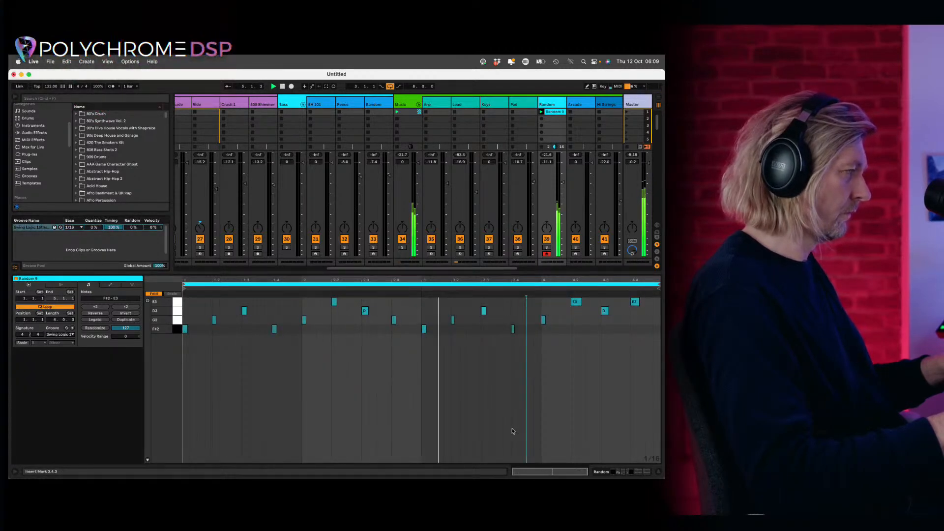
pyautogui.click(633, 355)
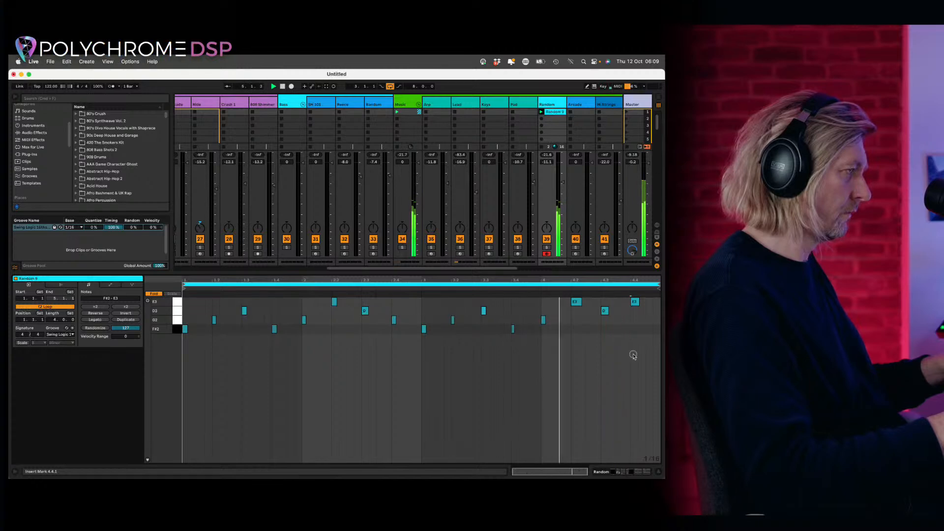
pyautogui.click(154, 293)
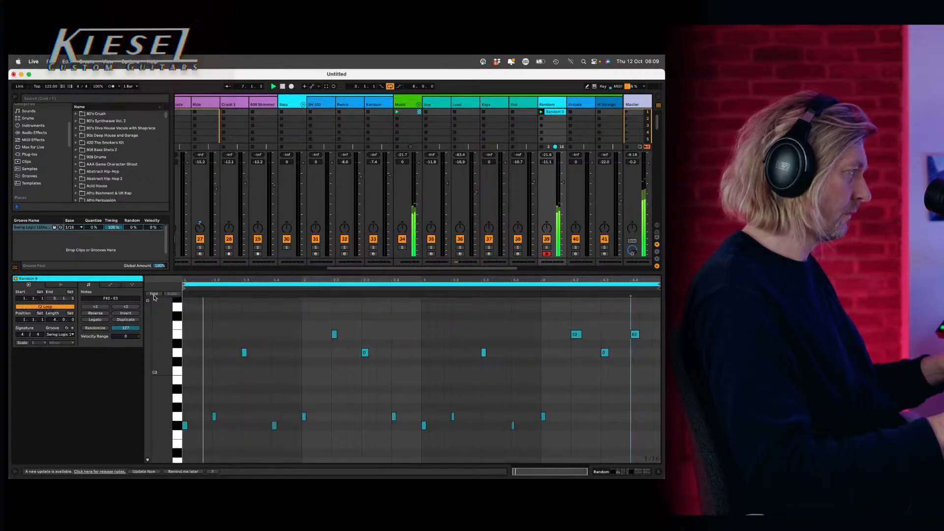
# - Set the Random clip's scale to B Minor, show only scale notes, raise its last note to G3 and hide the note editor
pyautogui.click(635, 334)
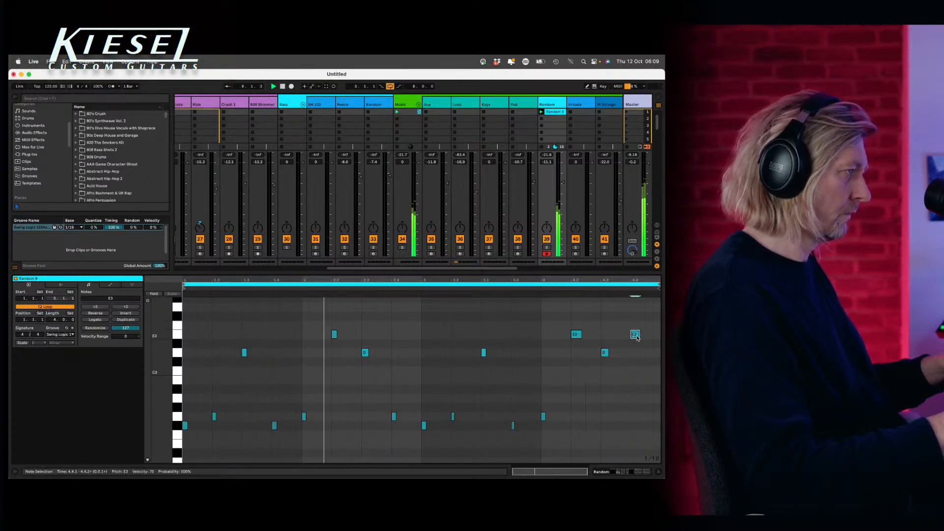
pyautogui.click(29, 343)
pyautogui.click(608, 345)
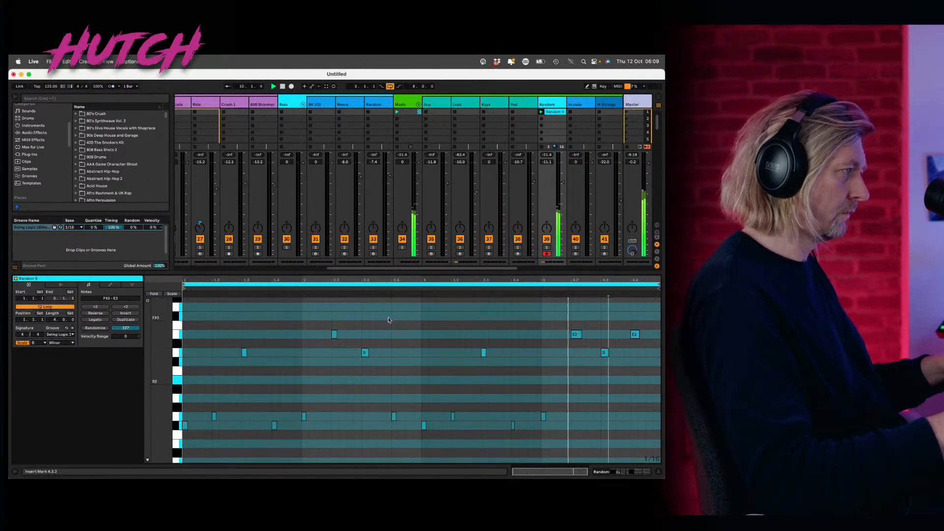
pyautogui.click(171, 293)
pyautogui.click(613, 369)
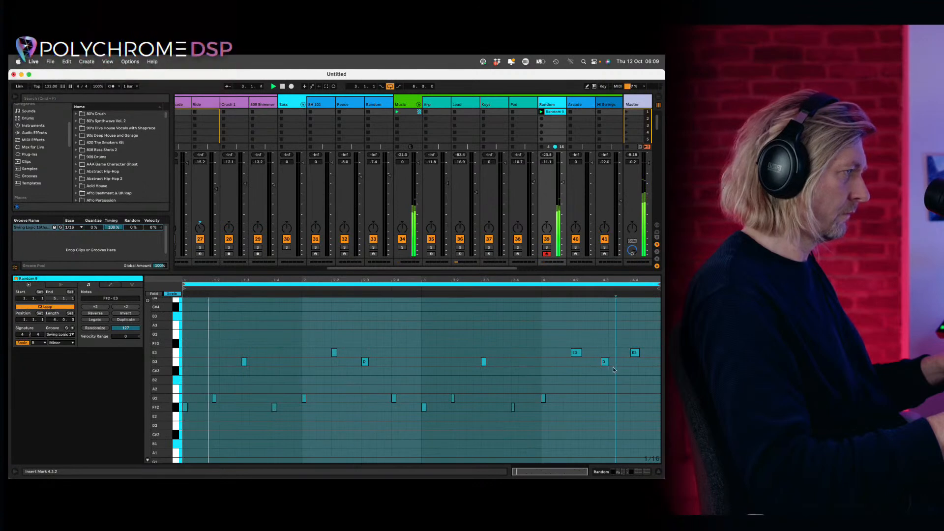
pyautogui.moveTo(635, 352); pyautogui.dragTo(637, 341)
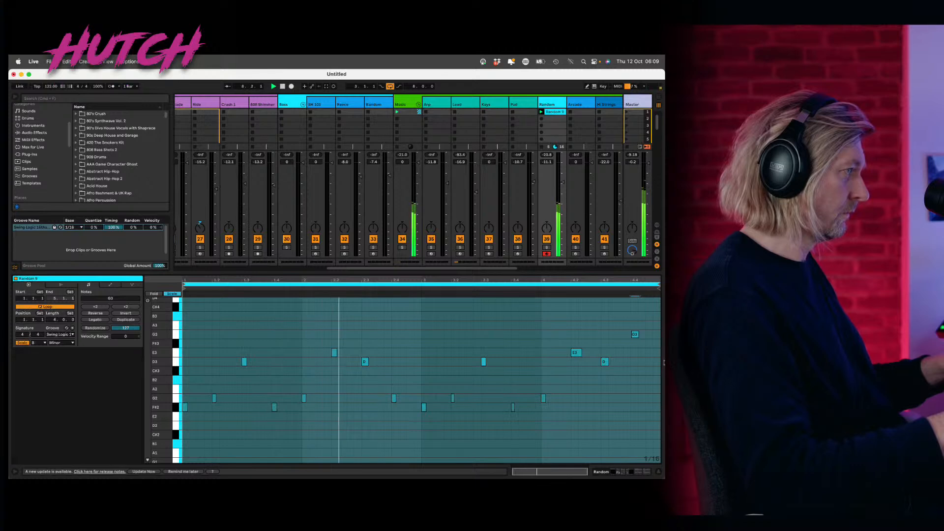
pyautogui.click(659, 469)
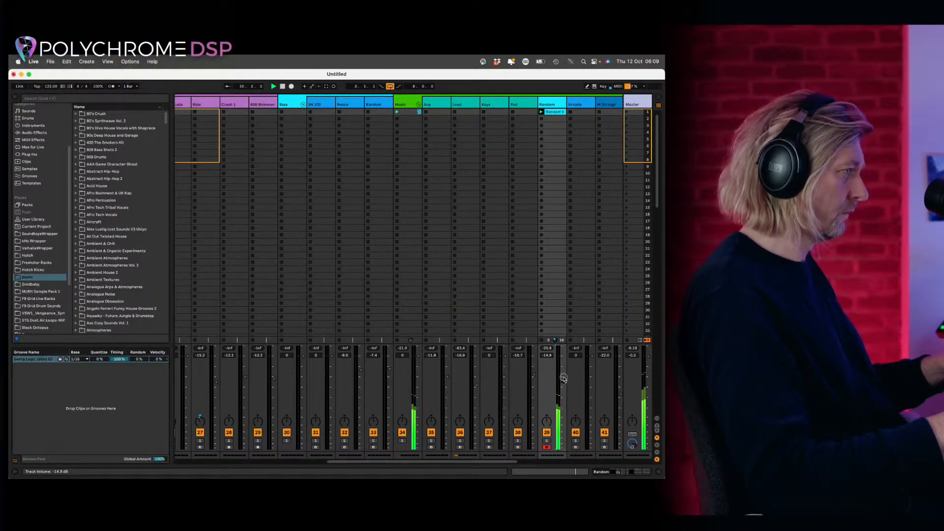
pyautogui.click(435, 111)
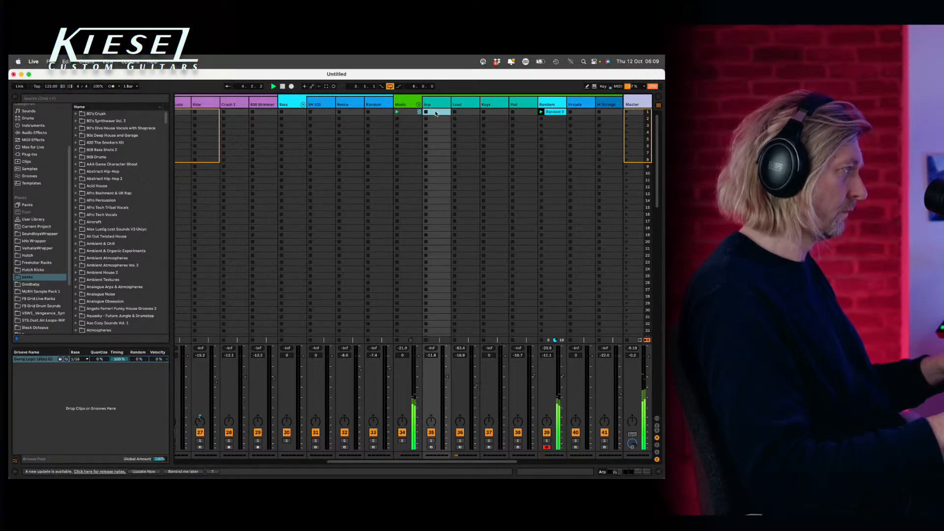
pyautogui.click(319, 112)
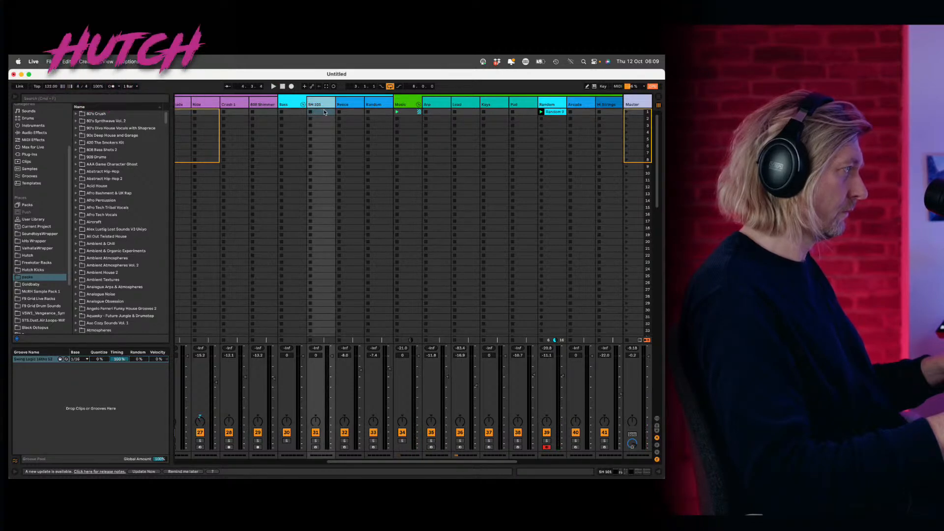
pyautogui.click(357, 113)
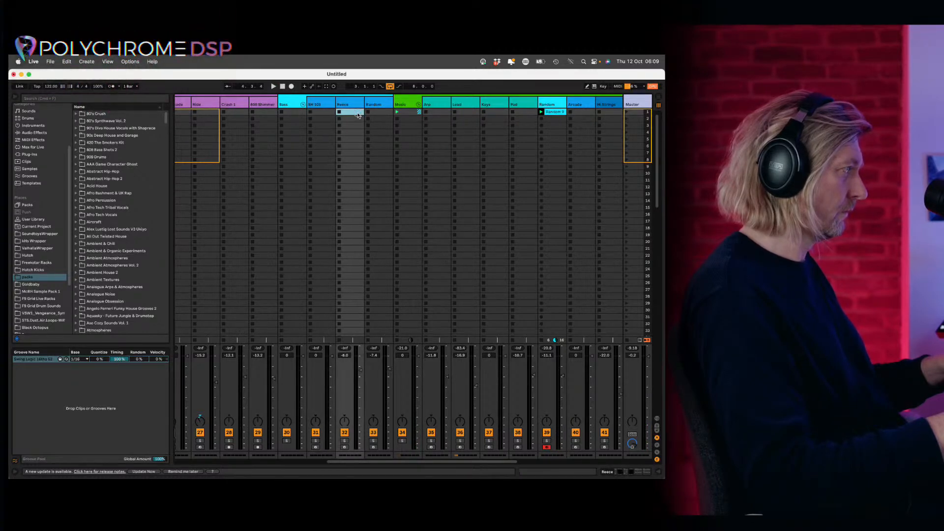
pyautogui.doubleClick(357, 113)
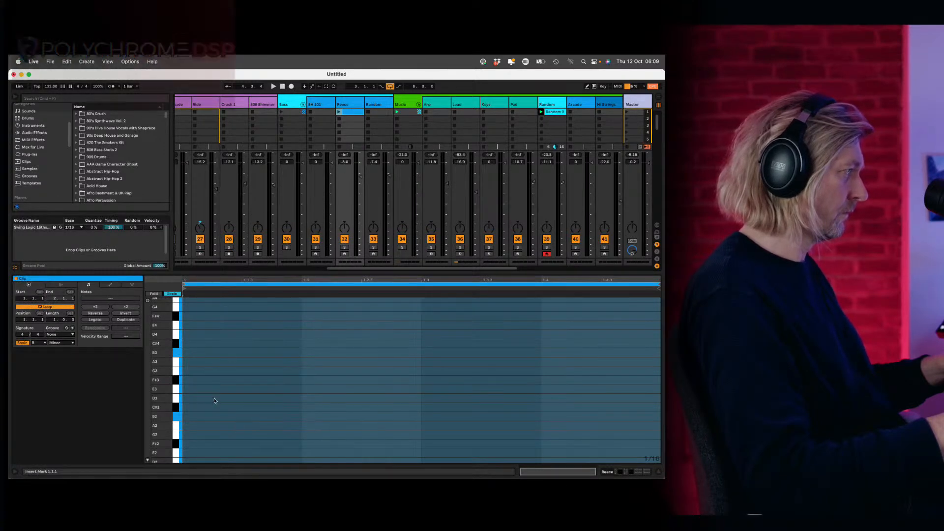
pyautogui.press('Delete')
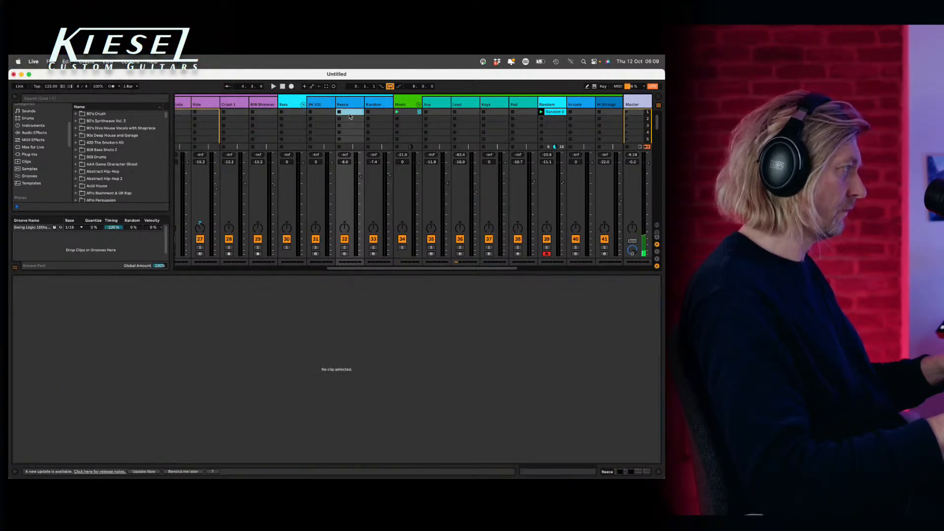
pyautogui.click(659, 472)
# - Arm the Reese track, record an eight-bar bass clip in its first slot and open its notes
pyautogui.click(344, 448)
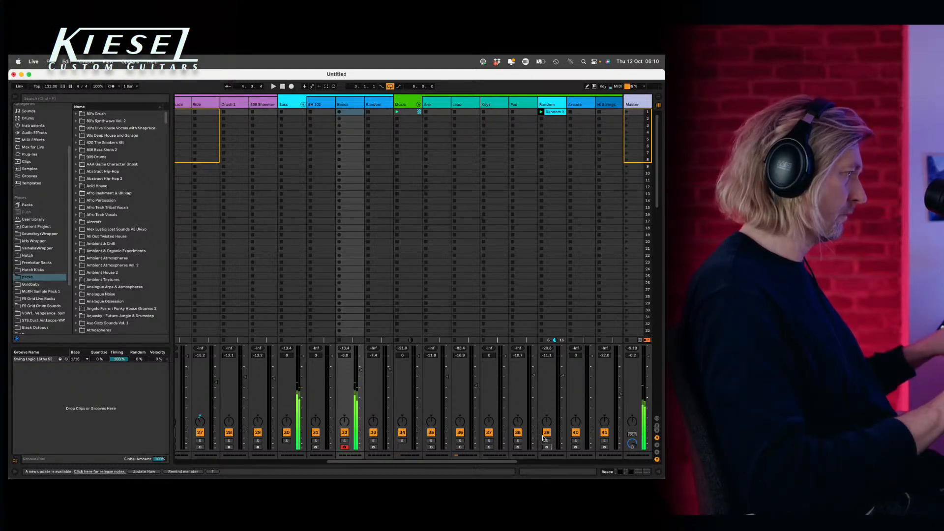
pyautogui.press('space')
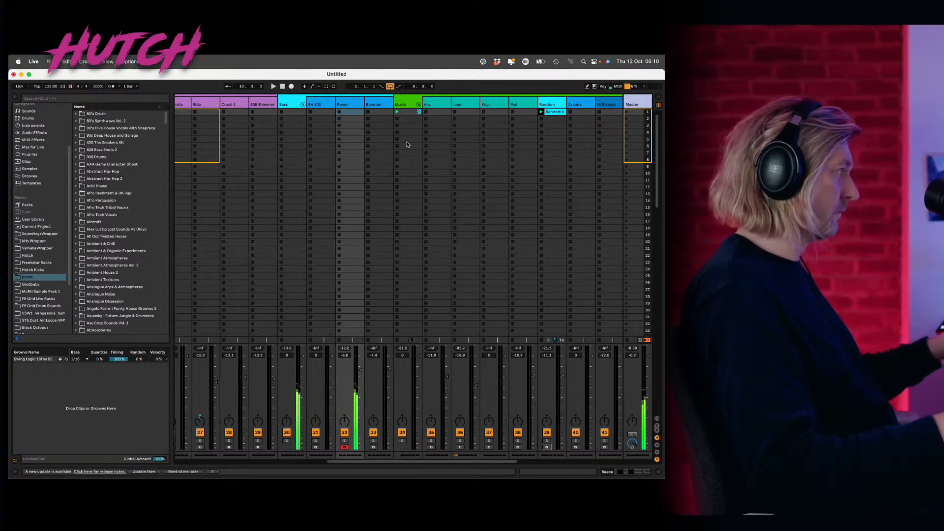
pyautogui.click(339, 112)
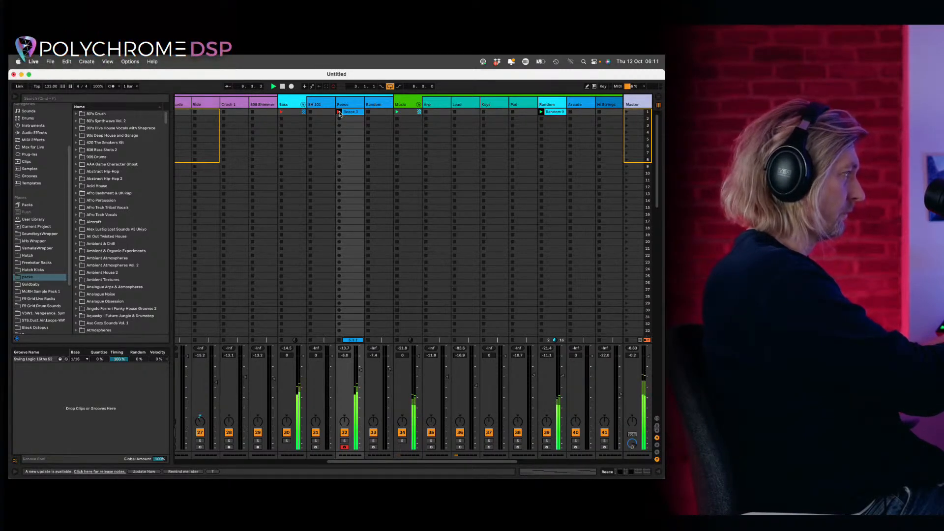
pyautogui.click(339, 113)
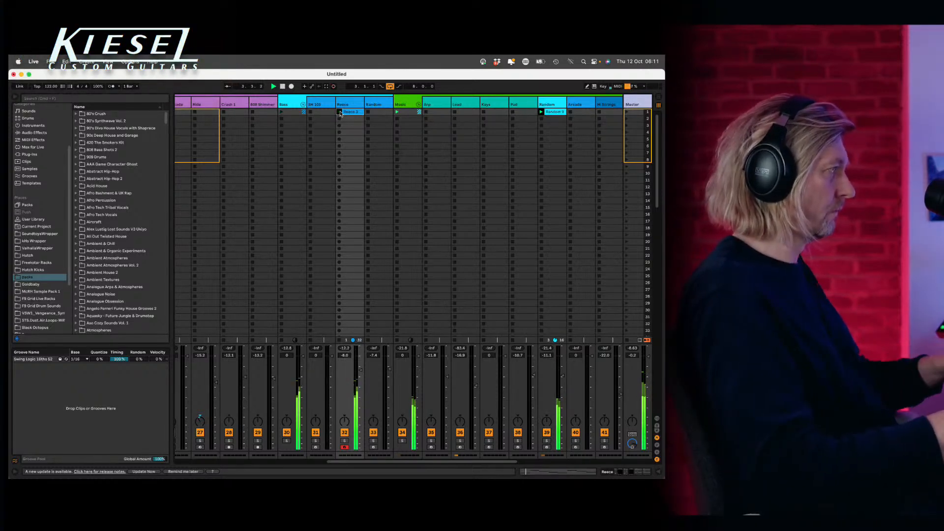
pyautogui.doubleClick(342, 113)
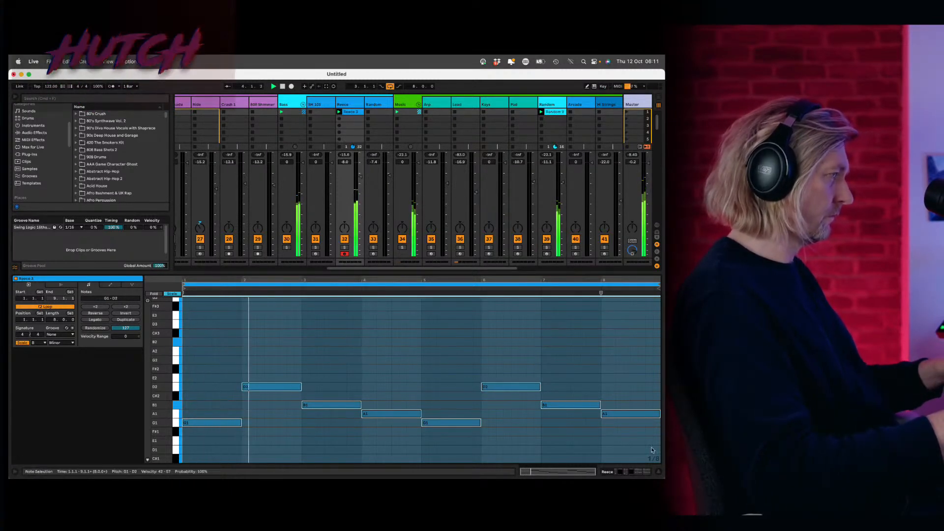
# - Hide the note editor and set the track volumes to about -8.5 dB for Reese and -10.7 dB for Random
pyautogui.click(657, 473)
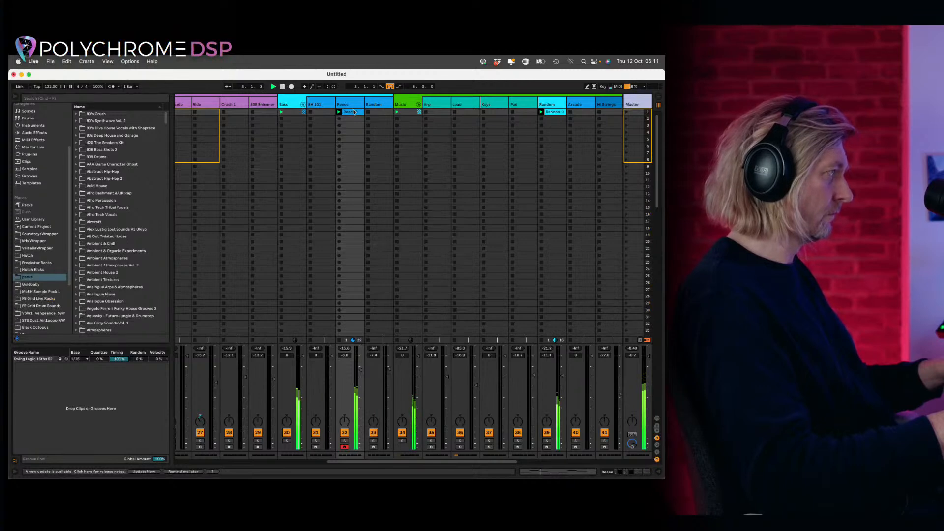
pyautogui.moveTo(360, 368); pyautogui.dragTo(360, 370)
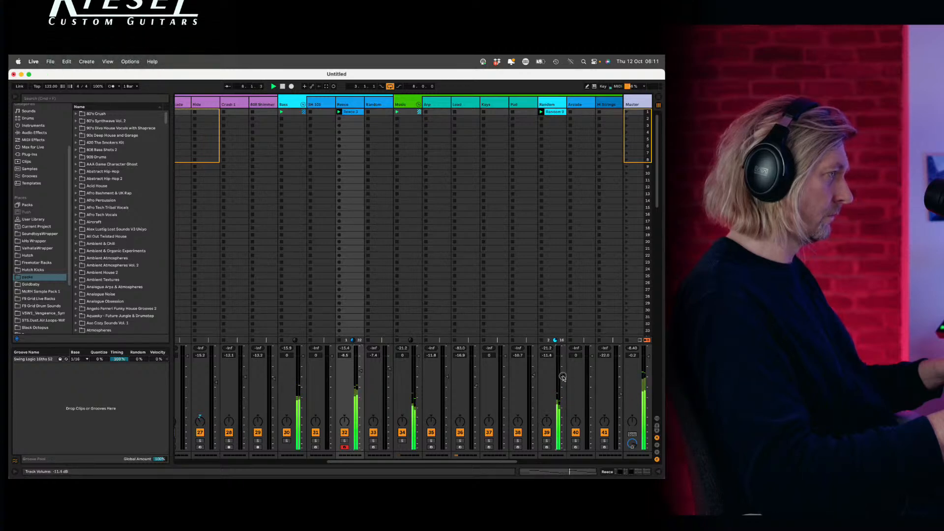
pyautogui.moveTo(563, 377); pyautogui.dragTo(563, 384)
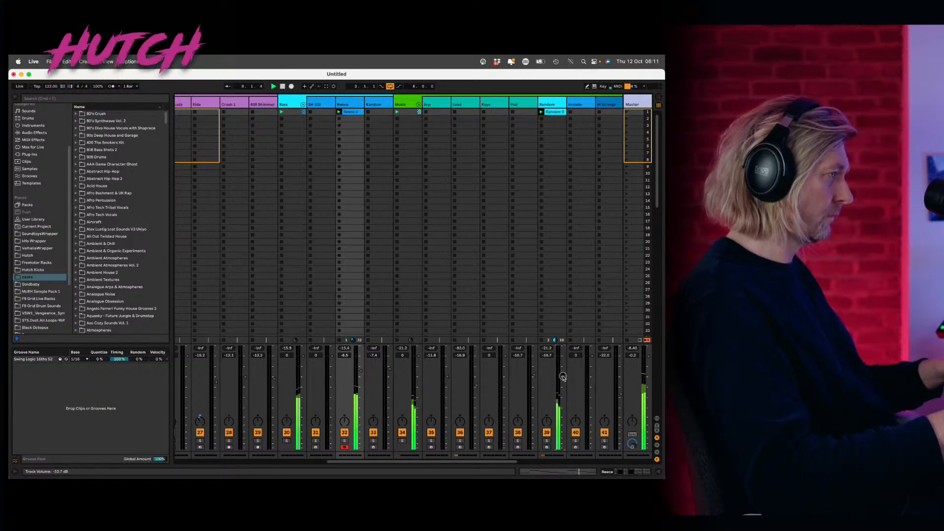
# - In Pro-Q 3 on the Random track, raise the low cut and bring the high cut down to about 3.1 kHz
pyautogui.doubleClick(550, 104)
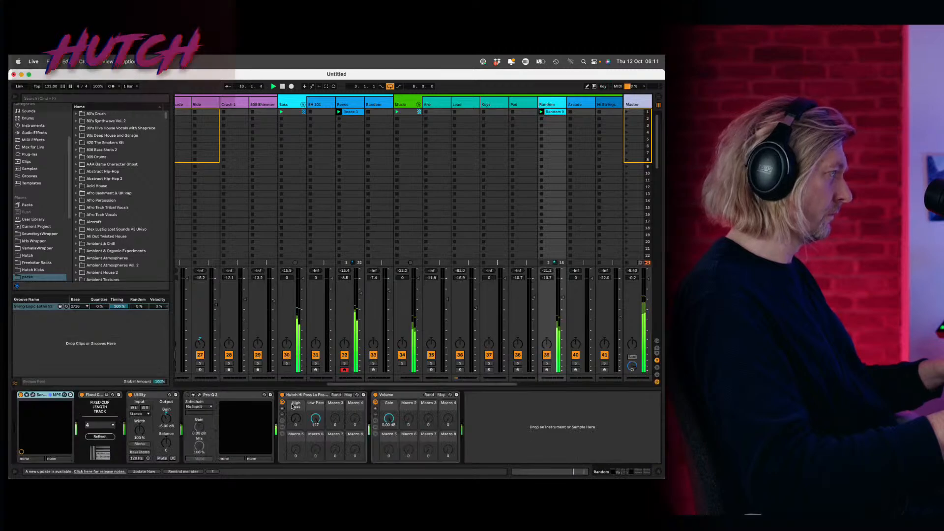
pyautogui.click(196, 395)
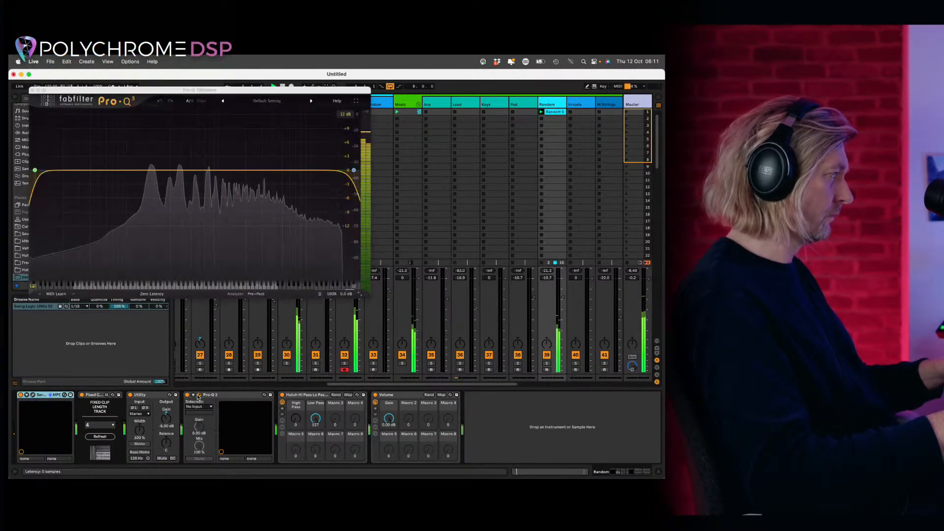
pyautogui.moveTo(37, 171); pyautogui.dragTo(131, 189)
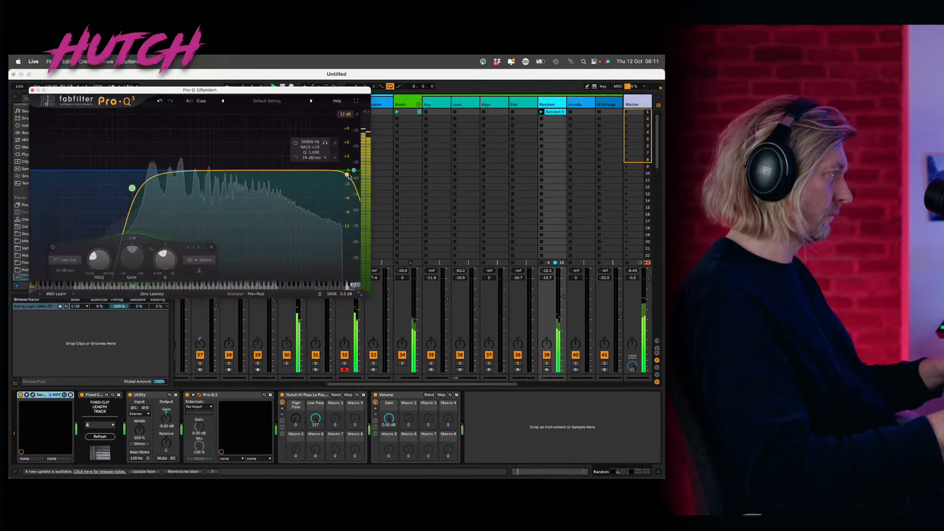
pyautogui.moveTo(354, 170); pyautogui.dragTo(239, 180)
pyautogui.moveTo(239, 180); pyautogui.dragTo(273, 186)
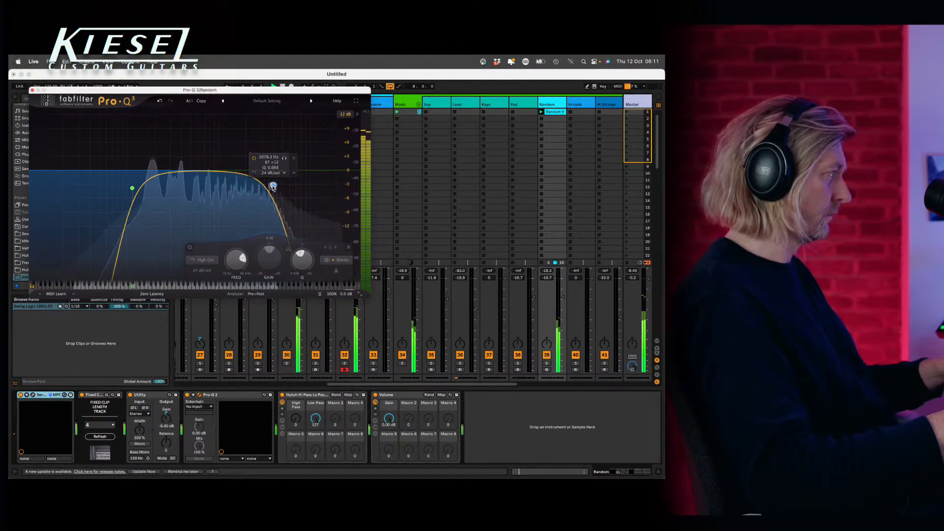
pyautogui.click(32, 90)
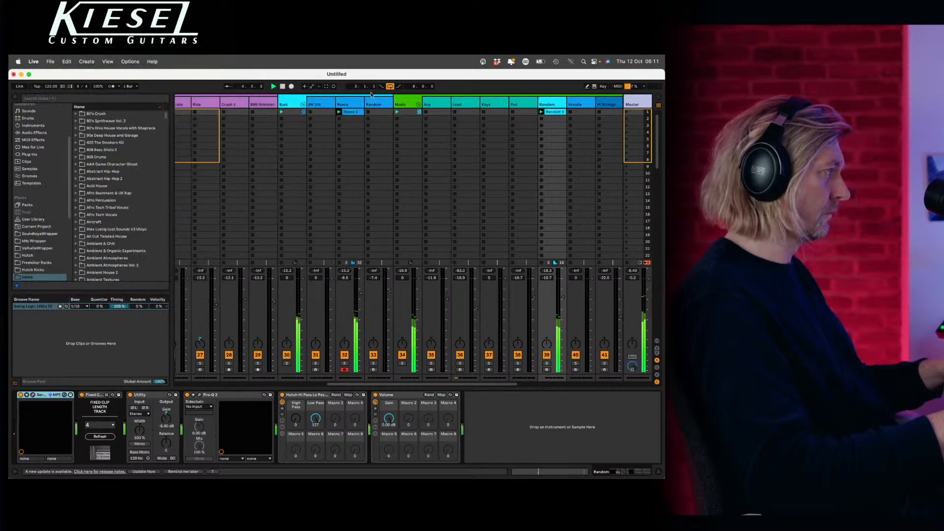
# - Arm the Arp track, stop playback, create an empty one-bar clip in its first slot and show the browser's Mixing collection
pyautogui.click(438, 106)
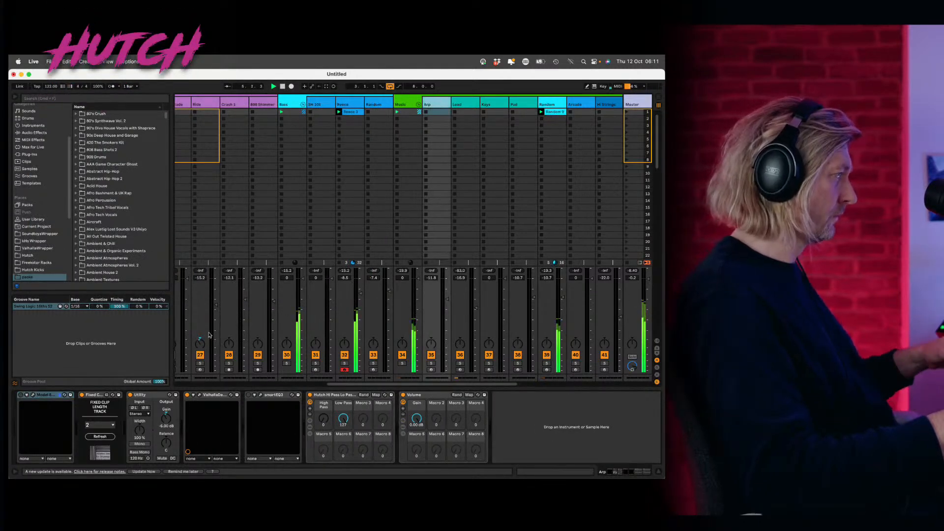
pyautogui.click(20, 396)
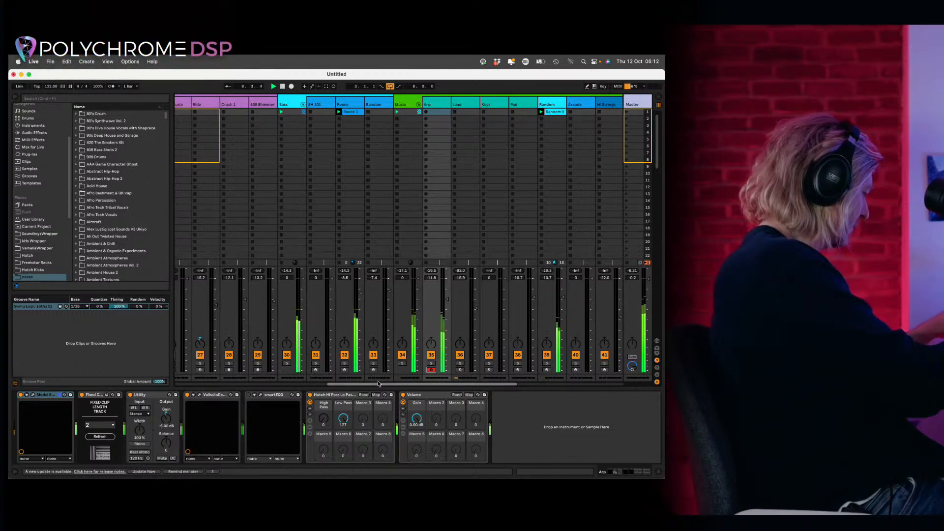
pyautogui.press('space')
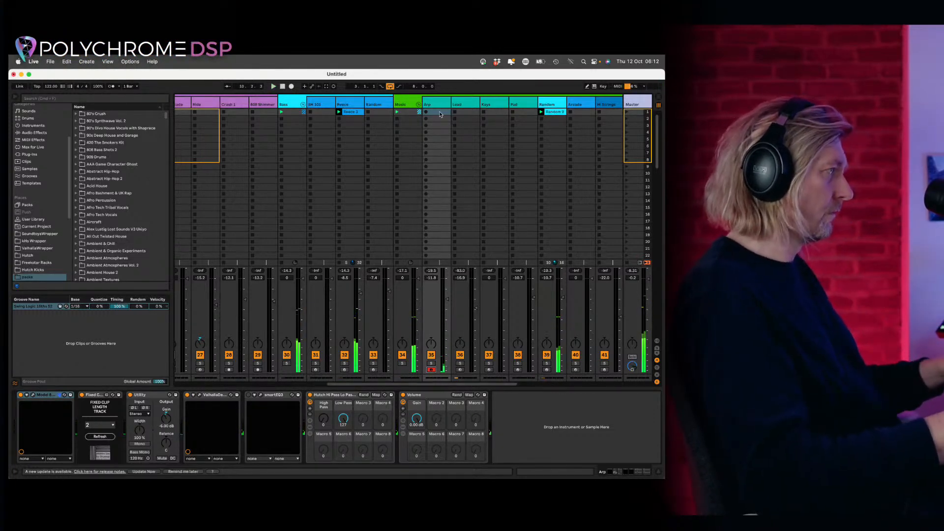
pyautogui.doubleClick(437, 112)
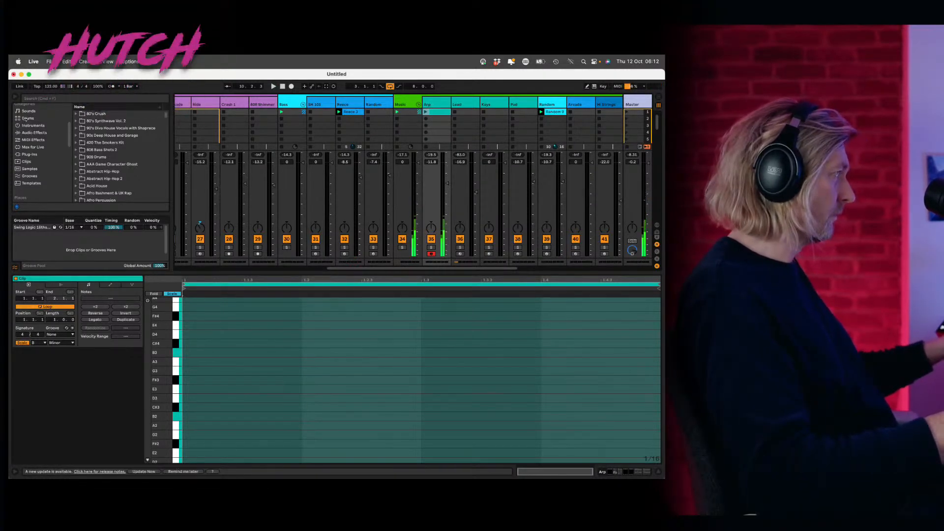
pyautogui.scroll(3, 37, 133)
pyautogui.click(34, 113)
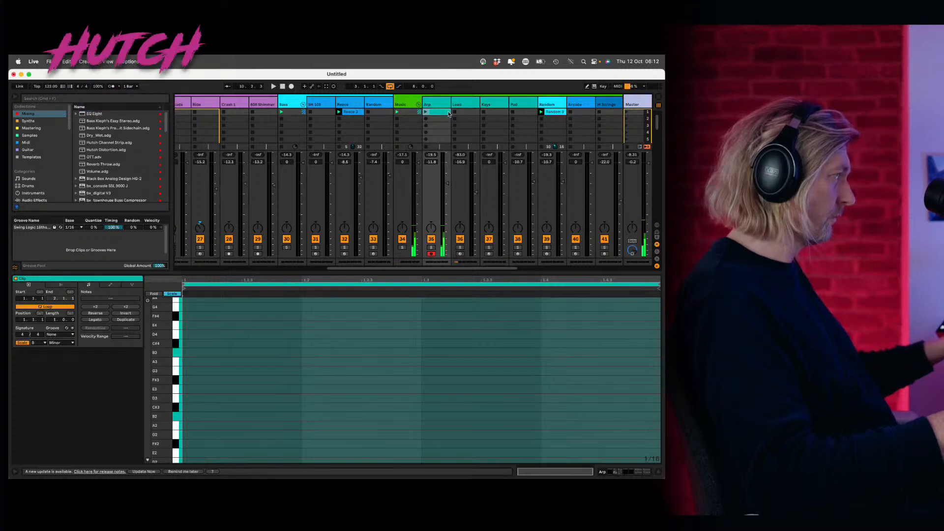
# - Draw consecutive sixteenth-note B3s from the start of the Arp clip and launch the clip
pyautogui.doubleClick(187, 350)
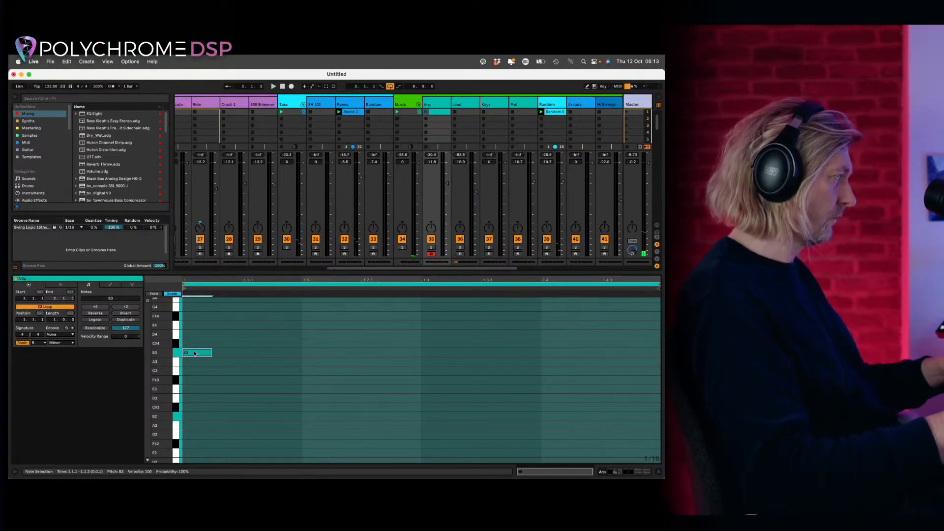
pyautogui.doubleClick(228, 352)
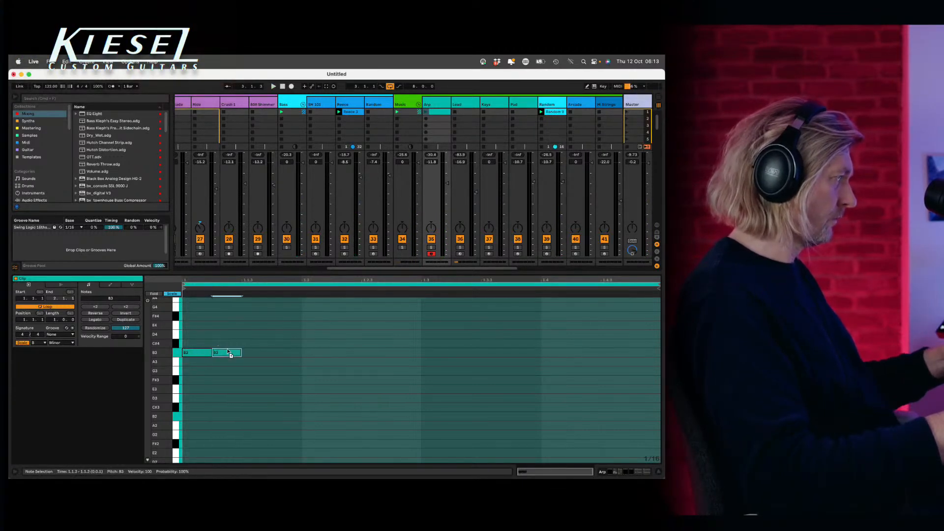
pyautogui.click(427, 112)
# - Copy the three-note group to F#4 at 1.2.3 and to B3 at 1.3.4, and add a B3 at 1.3.3
pyautogui.moveTo(283, 338); pyautogui.dragTo(365, 328)
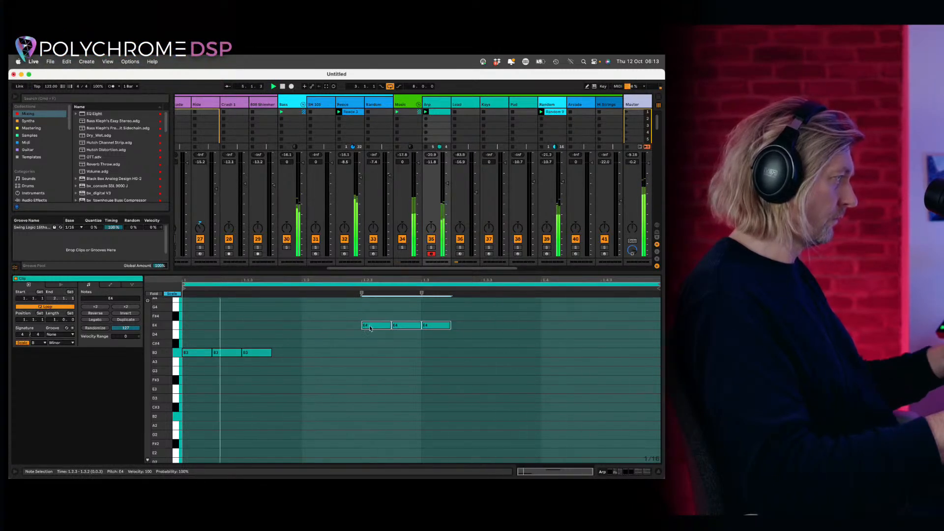
pyautogui.moveTo(369, 327); pyautogui.dragTo(372, 318)
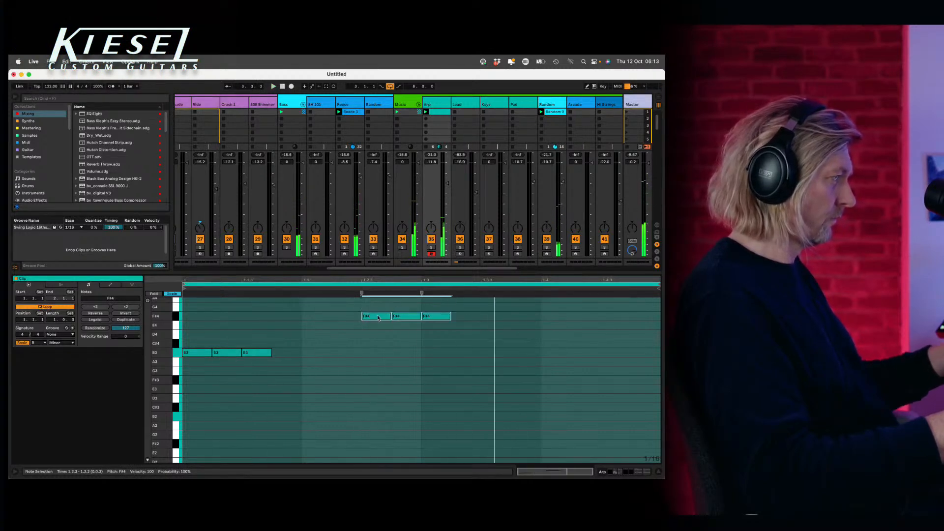
pyautogui.moveTo(379, 315); pyautogui.dragTo(536, 357)
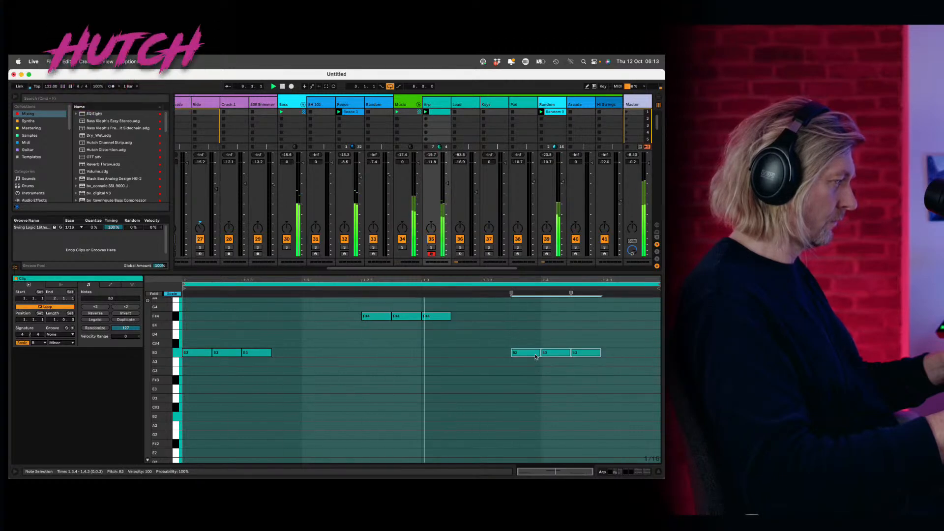
pyautogui.click(571, 334)
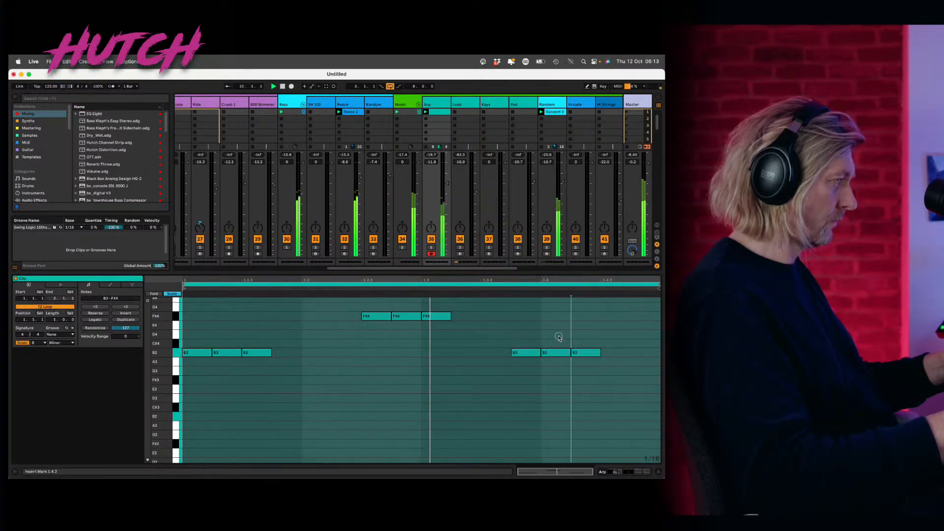
pyautogui.doubleClick(508, 353)
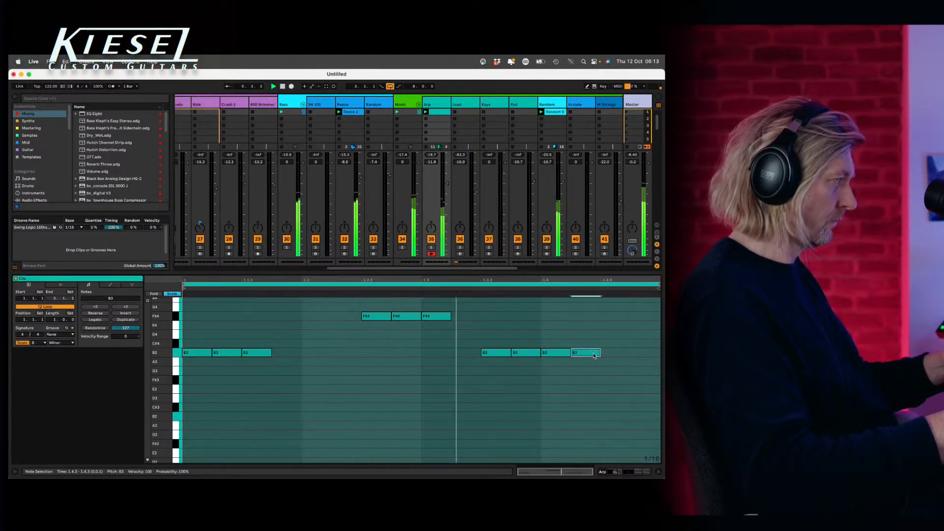
# - Delete the last B3 from the Arp clip and duplicate the one-bar pattern into a second bar
pyautogui.click(594, 354)
pyautogui.press('Delete')
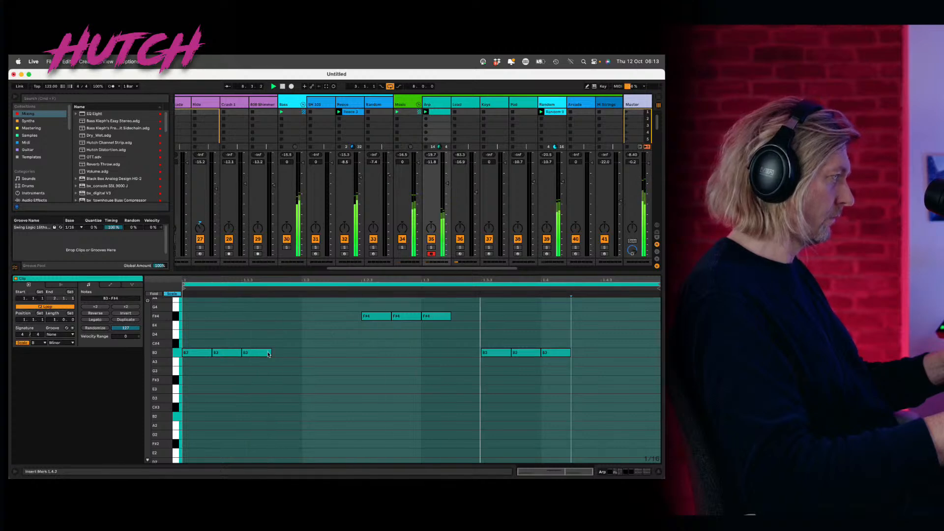
pyautogui.press('super+d')
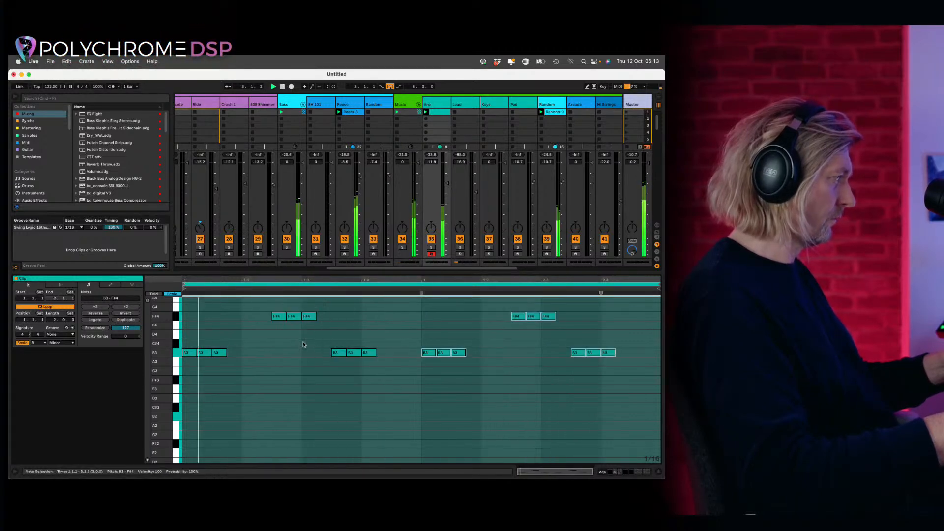
# - Transpose all notes in the second bar down so the B3 groups sit on G3 and the F#4 group on D4
pyautogui.moveTo(437, 298); pyautogui.dragTo(614, 364)
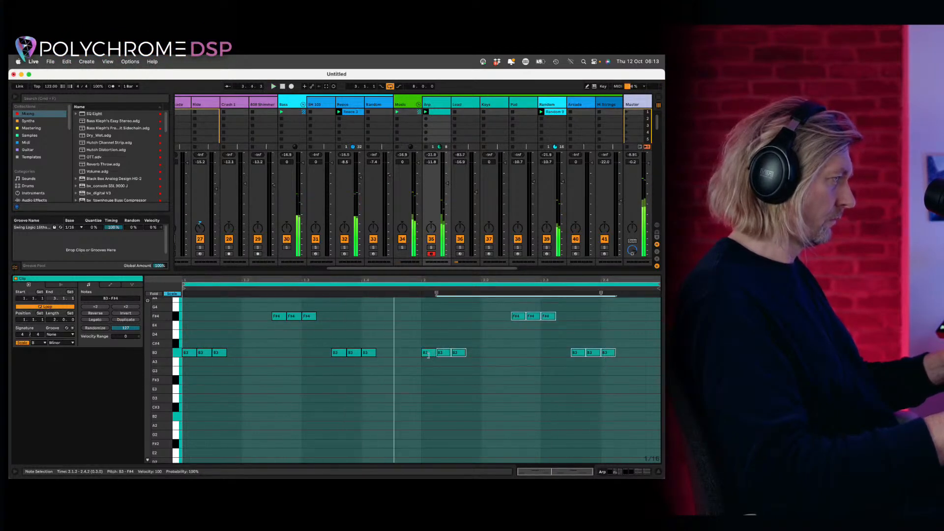
pyautogui.click(428, 354)
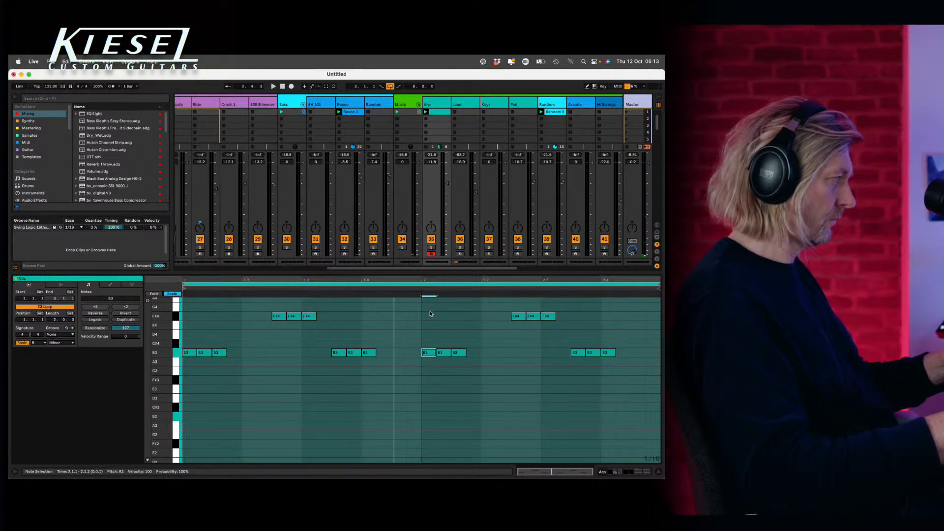
pyautogui.moveTo(422, 311); pyautogui.dragTo(631, 382)
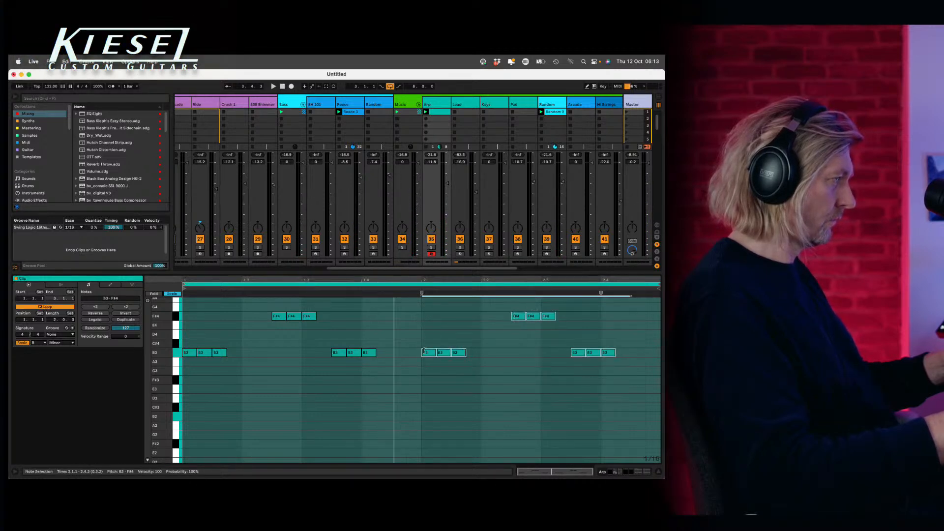
pyautogui.moveTo(424, 351); pyautogui.dragTo(429, 372)
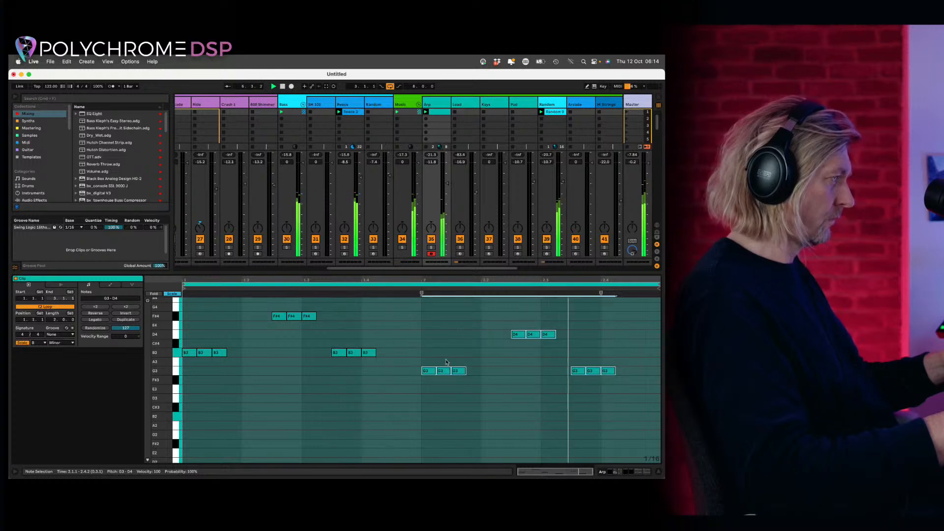
# - Move the Arp clip to the track's second slot and create a new empty clip in the first slot
pyautogui.press('space')
pyautogui.moveTo(442, 112); pyautogui.dragTo(447, 120)
pyautogui.click(443, 113)
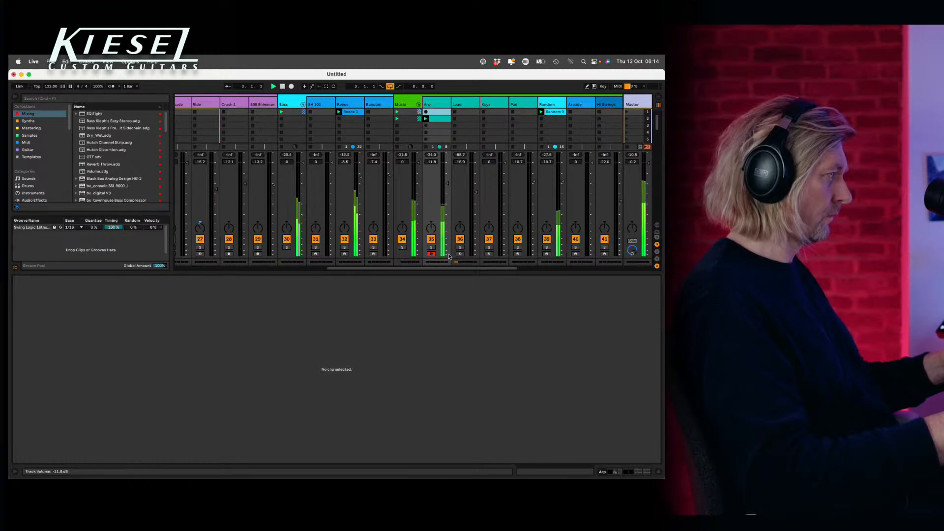
pyautogui.click(437, 97)
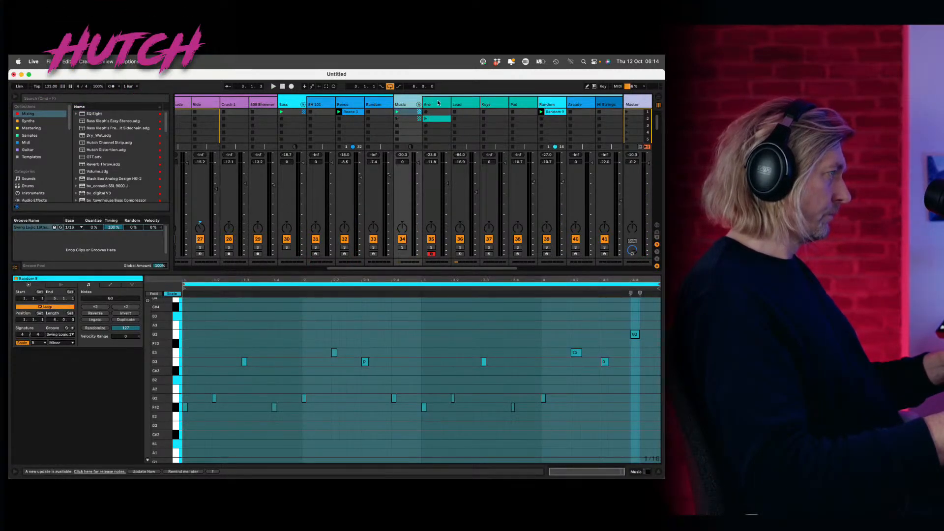
pyautogui.click(437, 111)
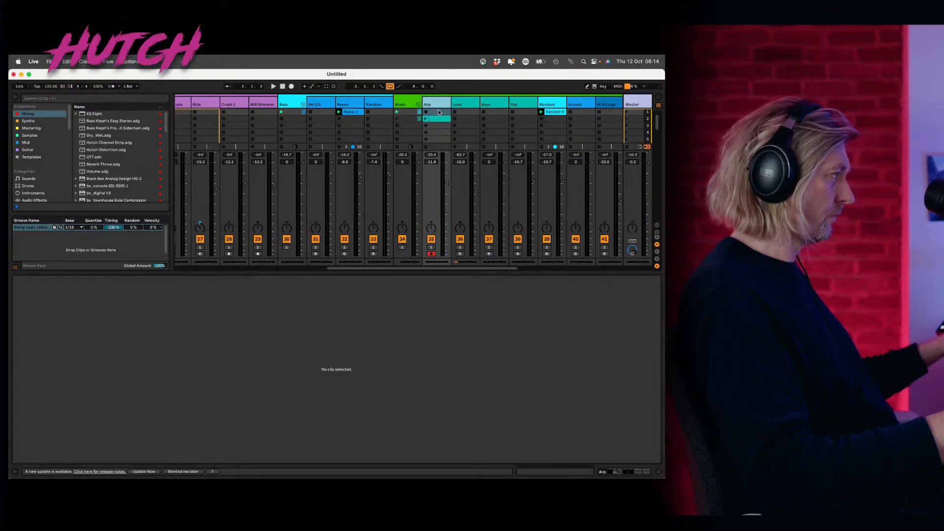
pyautogui.doubleClick(439, 112)
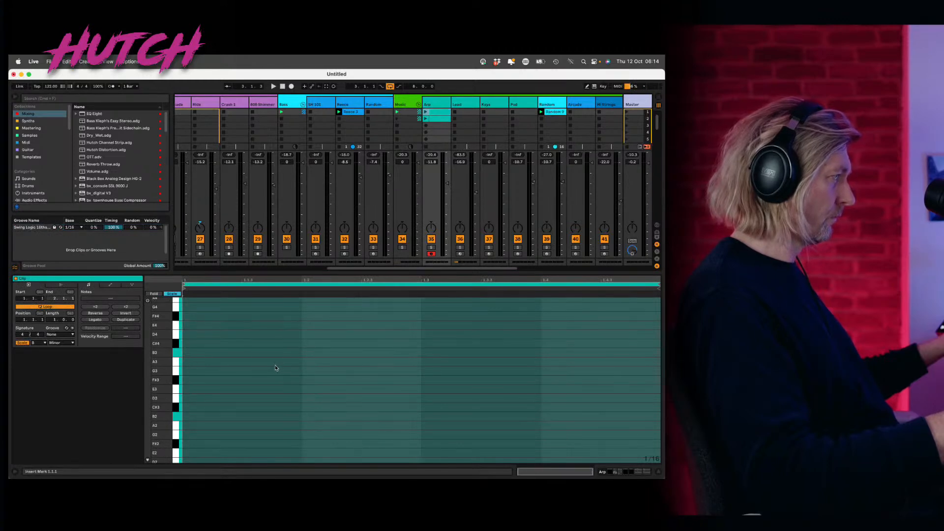
# - Loop the first three sixteenths of the new Arp clip and add consecutive sixteenth notes F#4, D4 and E4
pyautogui.moveTo(276, 368); pyautogui.dragTo(182, 393)
pyautogui.press('super+l')
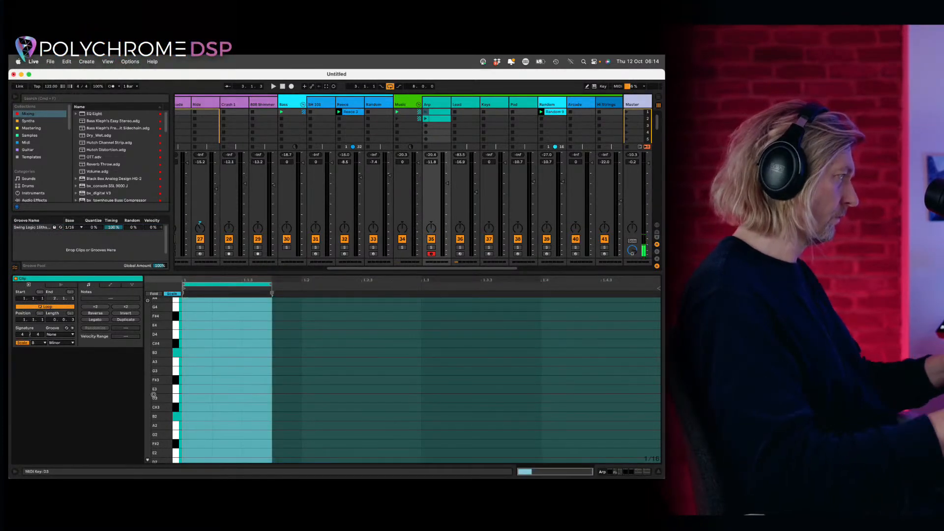
pyautogui.doubleClick(199, 316)
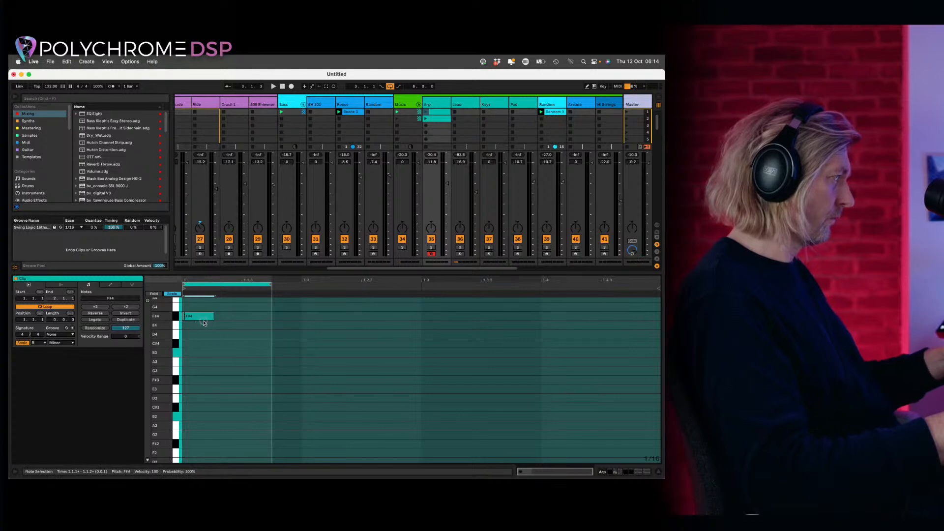
pyautogui.doubleClick(217, 334)
pyautogui.doubleClick(260, 326)
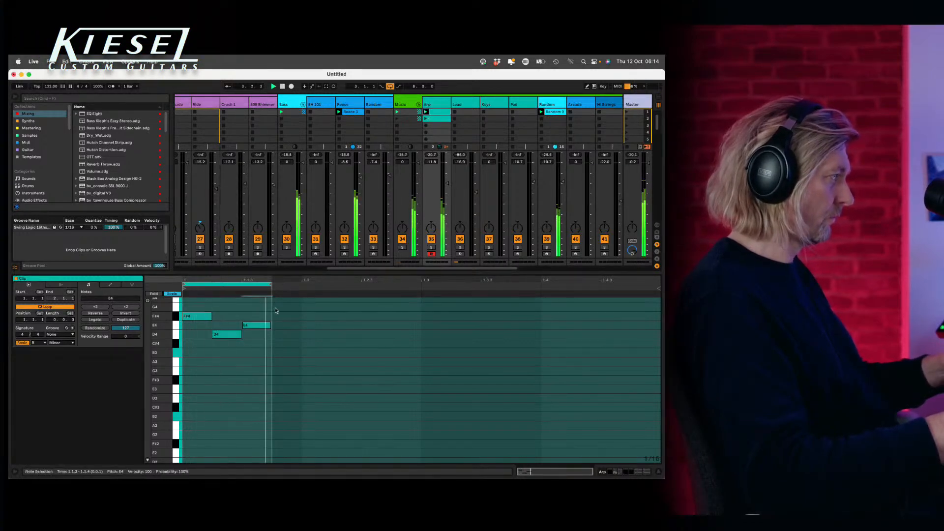
# - Lower the three-note figure and reshape it to E3, G3 and B2
pyautogui.moveTo(195, 308); pyautogui.dragTo(194, 388)
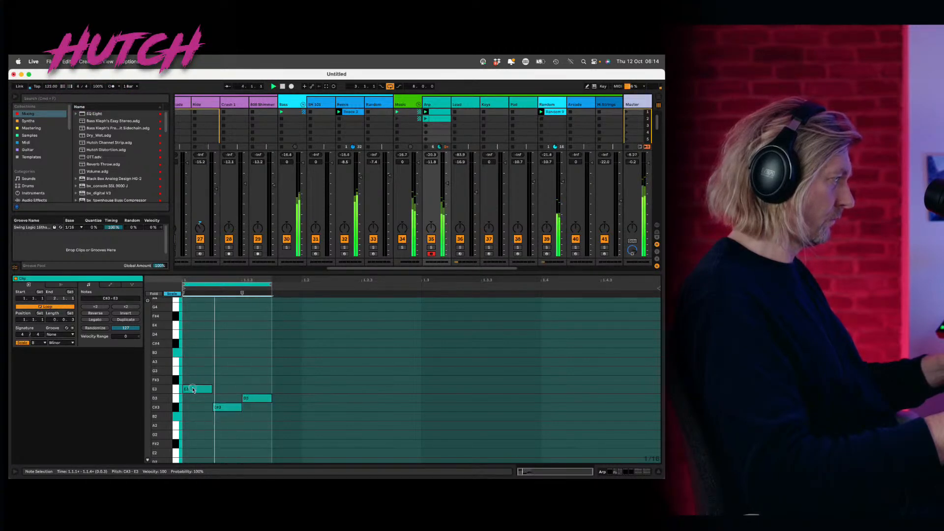
pyautogui.click(215, 386)
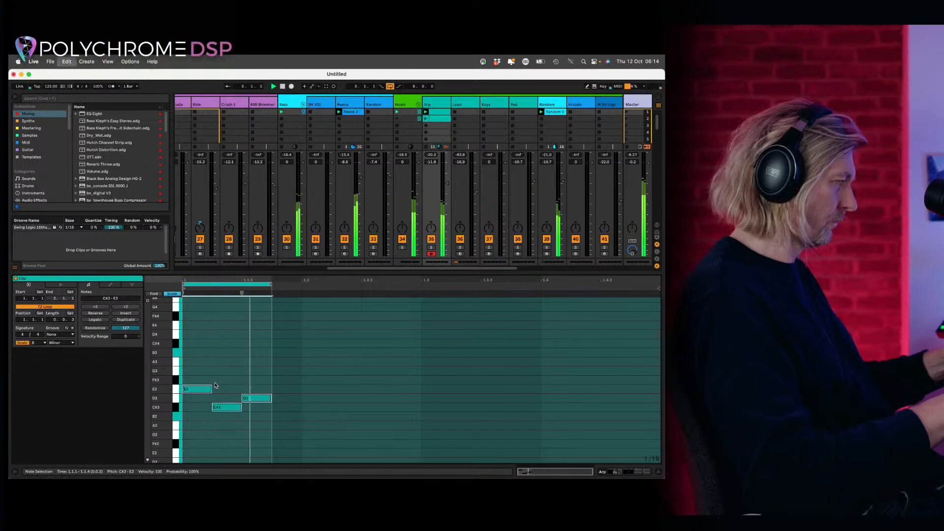
pyautogui.moveTo(223, 405); pyautogui.dragTo(255, 418)
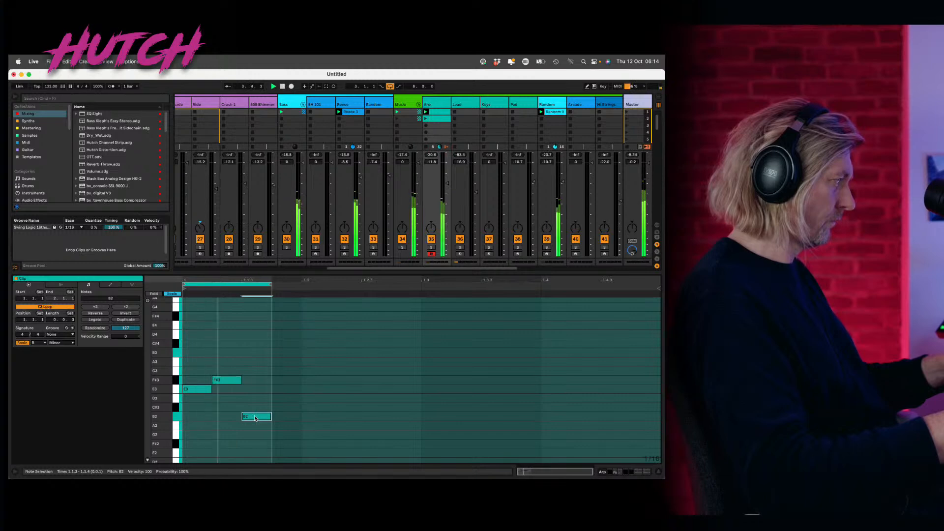
pyautogui.moveTo(231, 381); pyautogui.dragTo(232, 376)
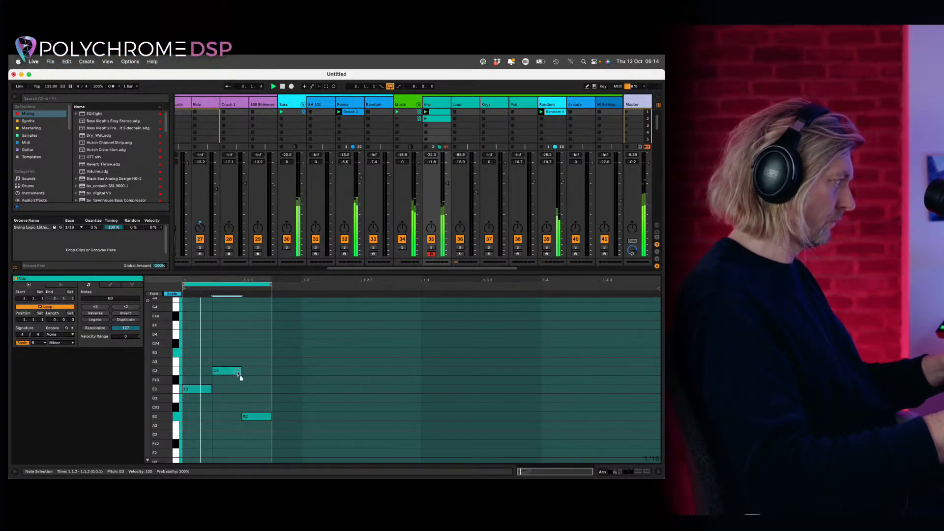
# - Audition the second note at F#3, G3 and A3, and leave it on F#3
pyautogui.press('super+a')
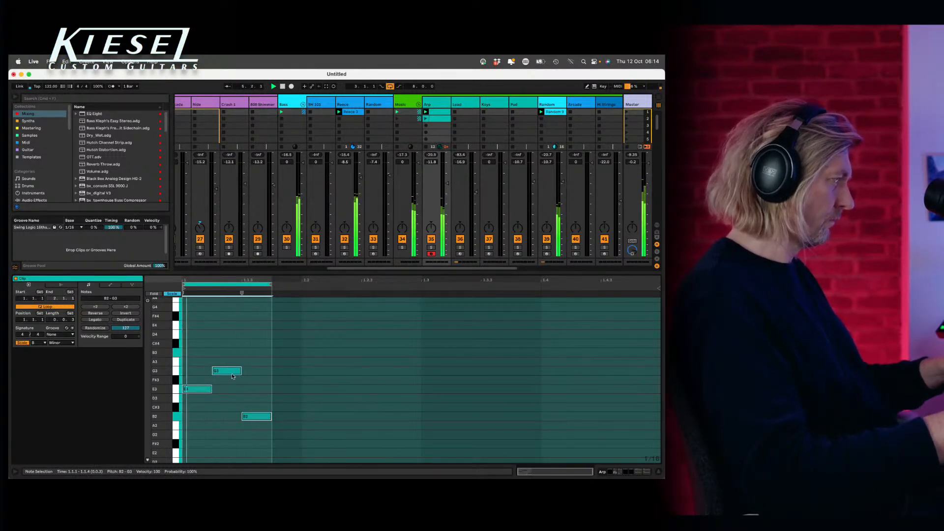
pyautogui.click(232, 373)
pyautogui.press('Down')
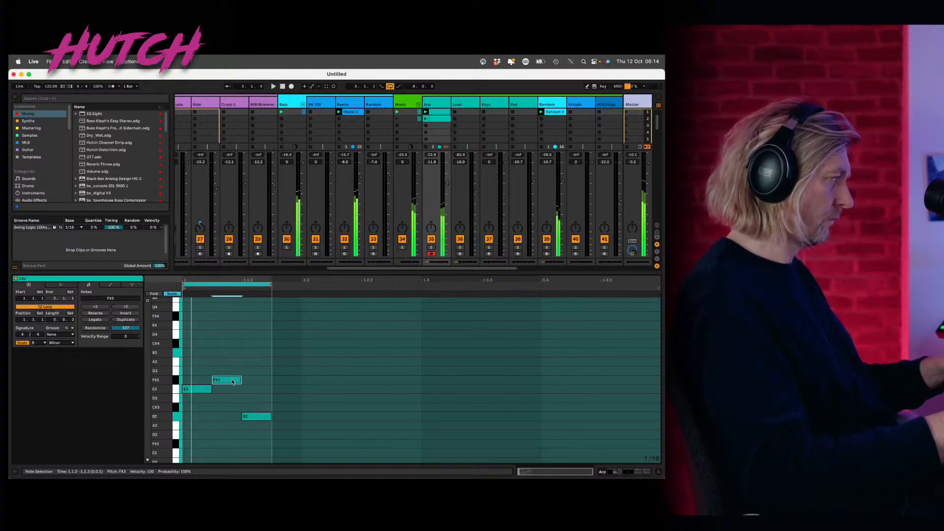
pyautogui.press('Up')
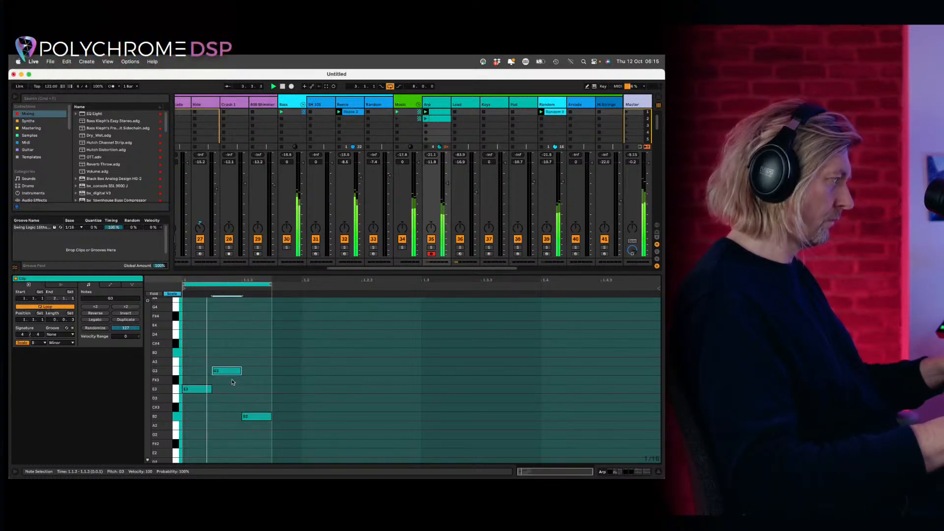
pyautogui.press('Down')
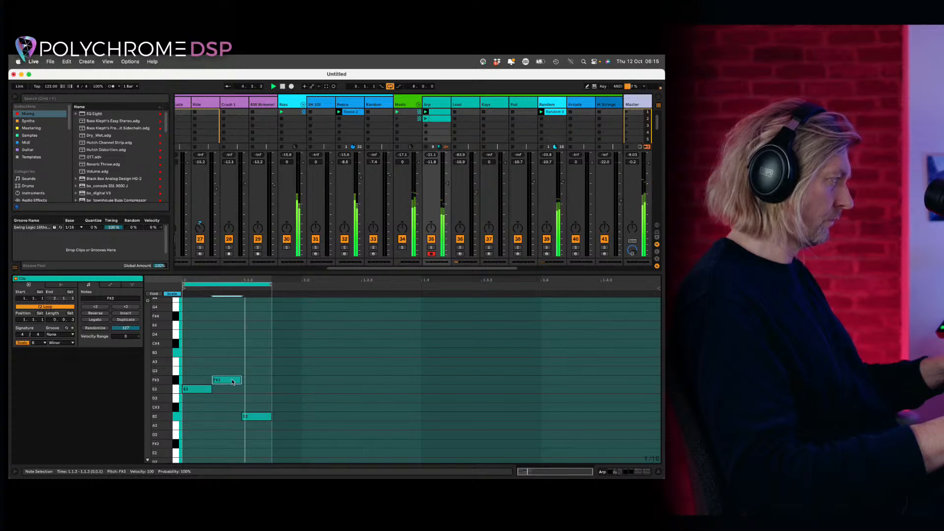
pyautogui.press('Up')
pyautogui.press('Up')
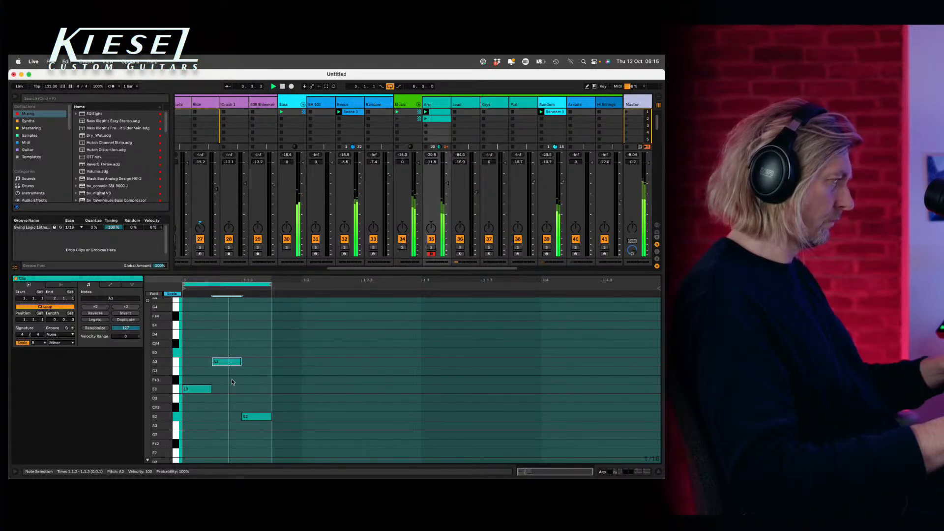
pyautogui.press('Down')
pyautogui.press('Down')
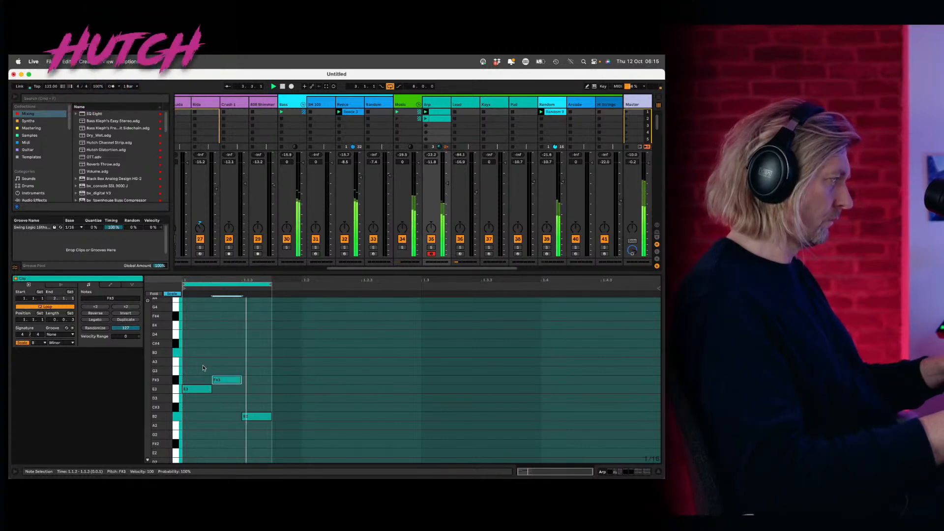
# - Select the E3, F#3, B2 figure and duplicate it four times along the clip
pyautogui.moveTo(196, 368); pyautogui.dragTo(262, 429)
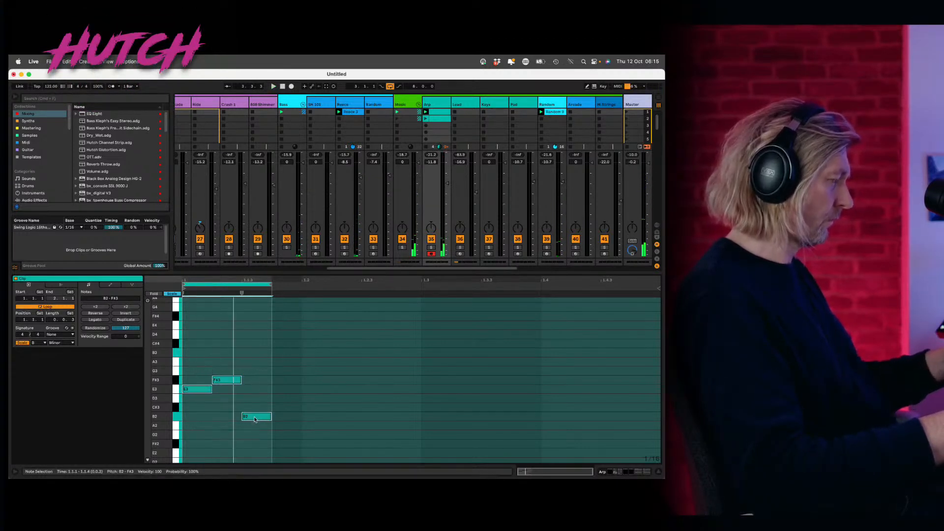
pyautogui.press('super+d')
pyautogui.press('super+d')
pyautogui.press('super+d')
pyautogui.press('super+d')
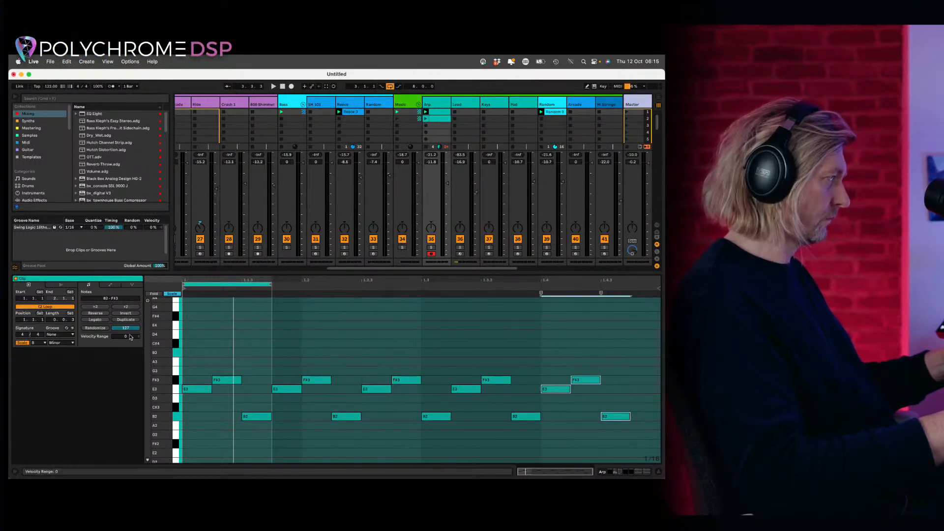
# - Duplicate the loop, extend it over the repeated figures to just past bar 2, and duplicate the loop again
pyautogui.click(126, 320)
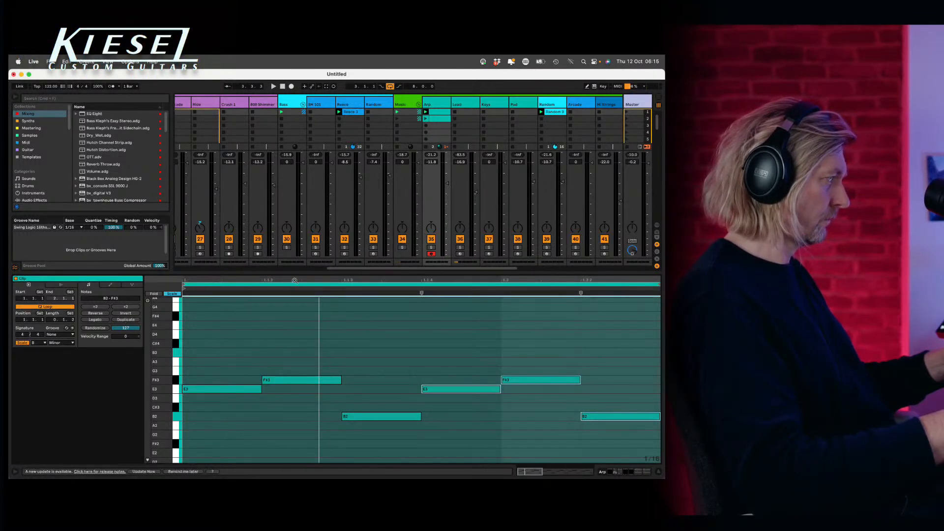
pyautogui.moveTo(294, 285); pyautogui.dragTo(295, 276)
pyautogui.press('space')
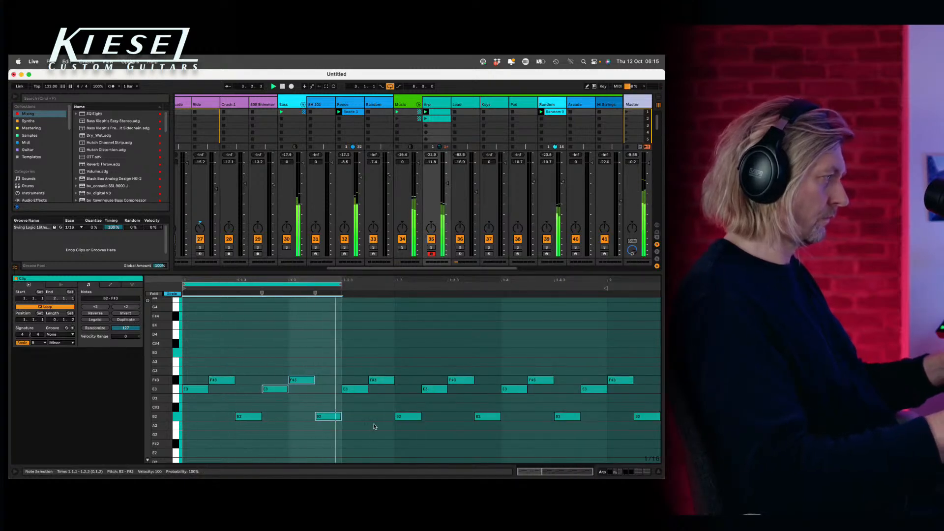
pyautogui.moveTo(342, 294); pyautogui.dragTo(660, 302)
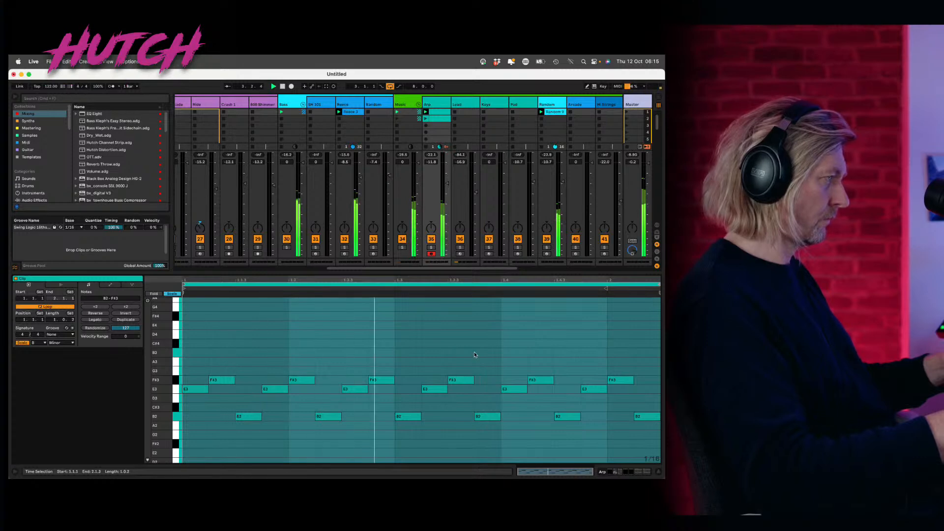
pyautogui.click(124, 320)
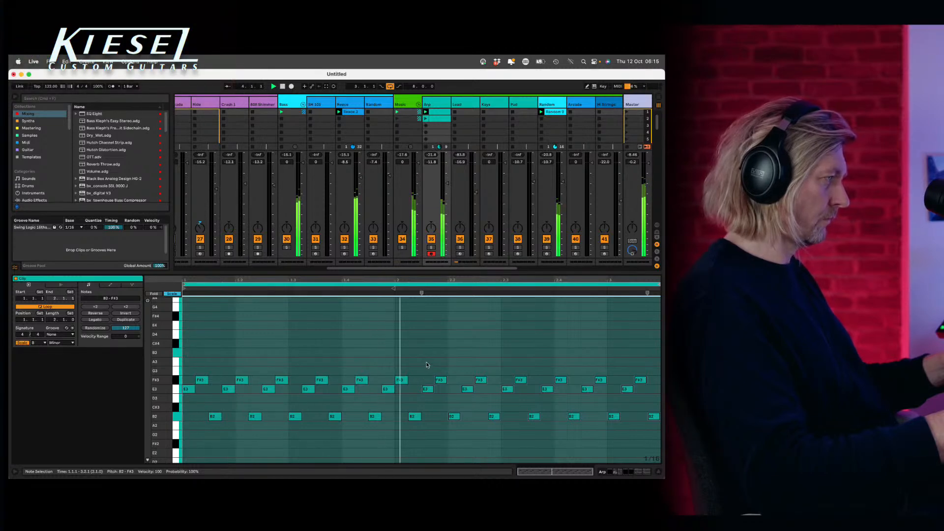
# - Raise the F#3 notes from bar 2 onward to A3, and lower the last two of them to G3
pyautogui.moveTo(427, 365); pyautogui.dragTo(659, 381)
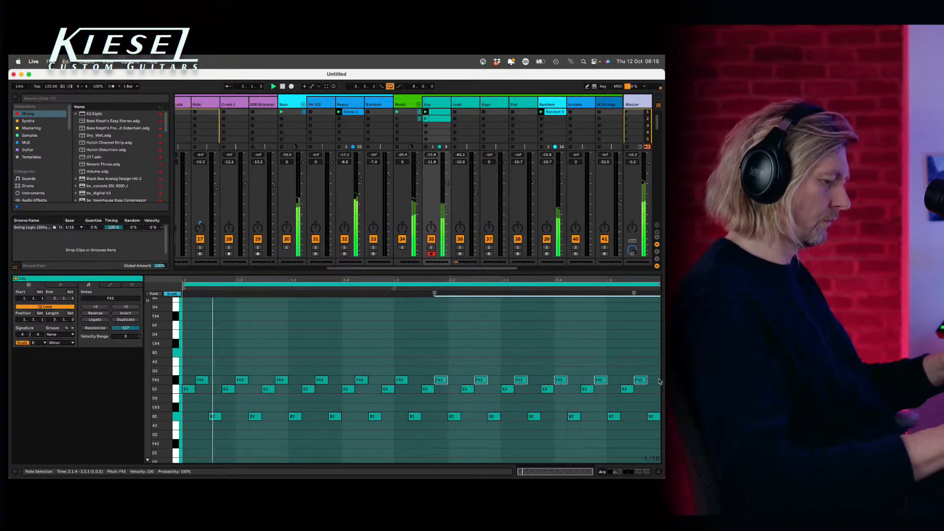
pyautogui.press('Up')
pyautogui.press('Up')
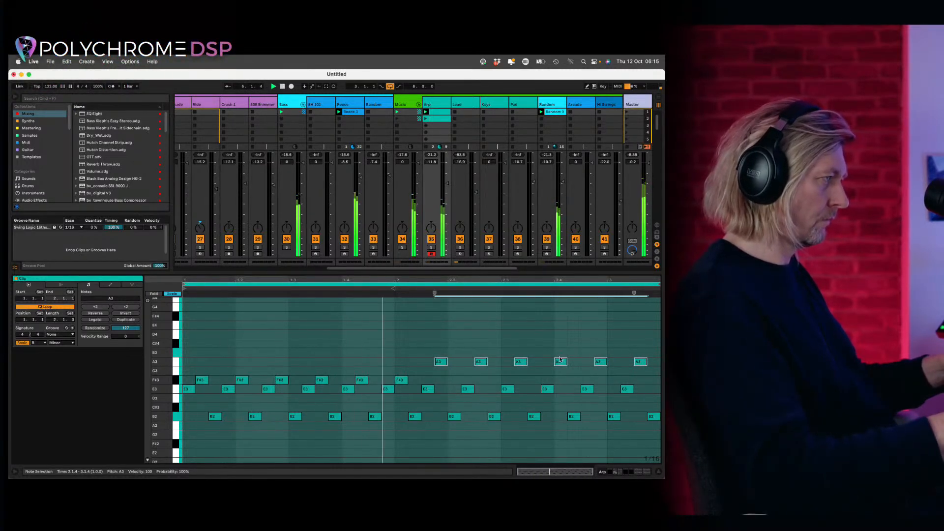
pyautogui.click(401, 380)
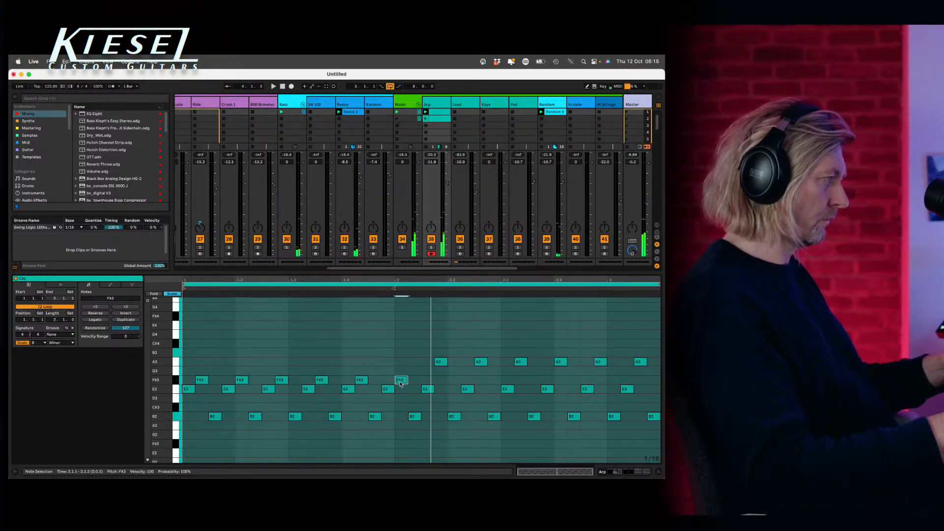
pyautogui.moveTo(401, 382); pyautogui.dragTo(401, 365)
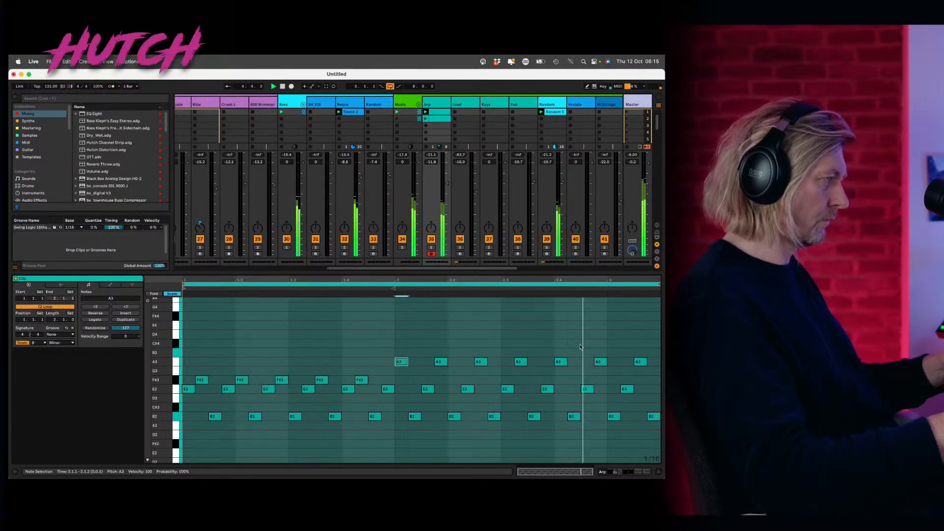
pyautogui.moveTo(596, 347); pyautogui.dragTo(664, 377)
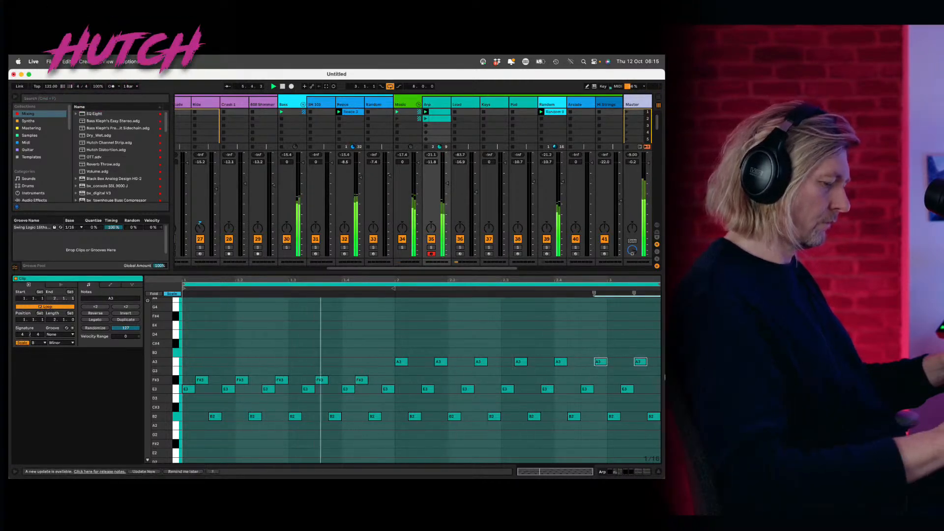
pyautogui.press('Down')
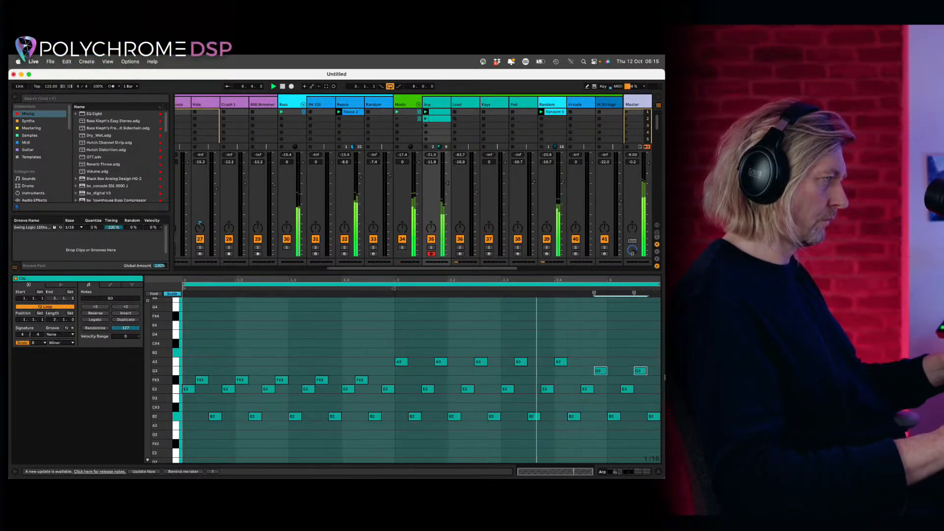
# - Lower the fourth and fifth A3 notes in the Arp clip to G3, and the last two G3 notes to F#3
pyautogui.moveTo(579, 351); pyautogui.dragTo(519, 363)
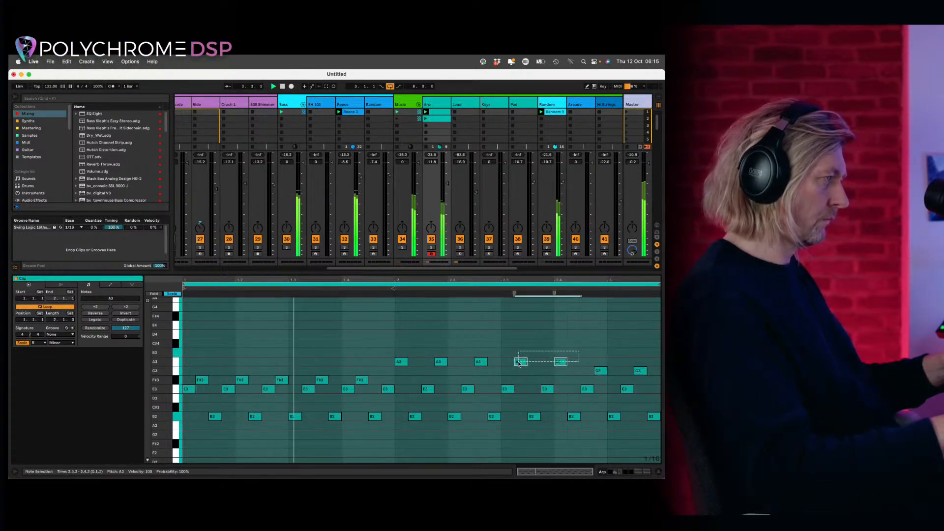
pyautogui.press('Down')
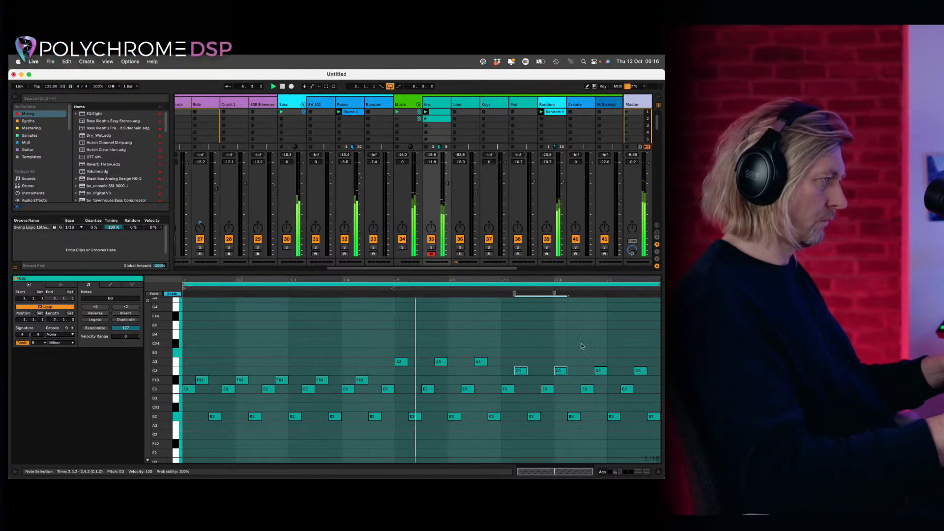
pyautogui.moveTo(589, 347); pyautogui.dragTo(661, 367)
pyautogui.press('Down')
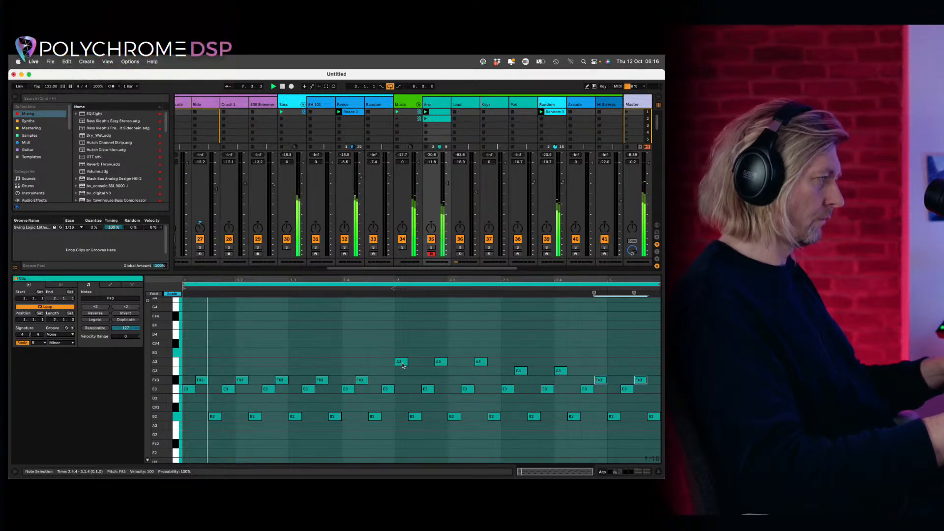
pyautogui.moveTo(402, 365)
pyautogui.mouseDown()
pyautogui.moveTo(408, 384)
pyautogui.moveTo(406, 364)
pyautogui.mouseUp()
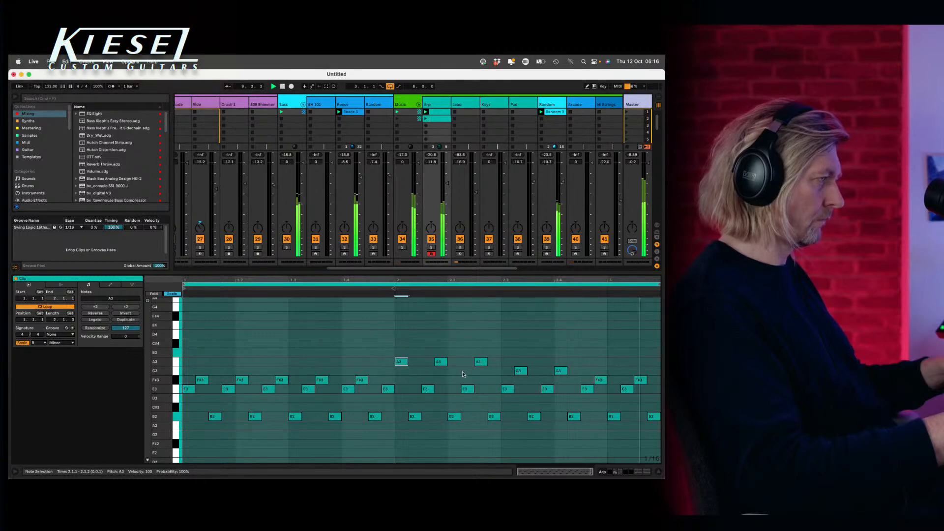
# - Hide the note editor and delete the second clip on the Arp track
pyautogui.click(658, 471)
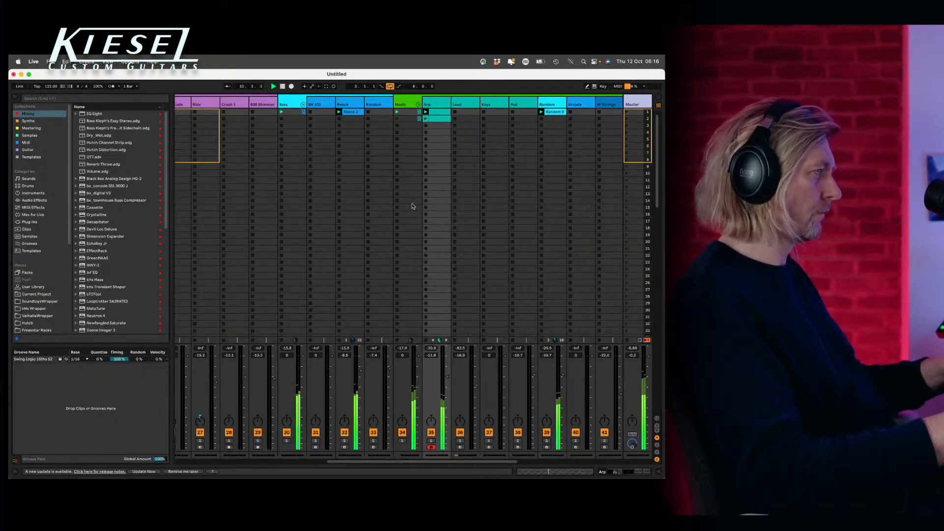
pyautogui.click(437, 120)
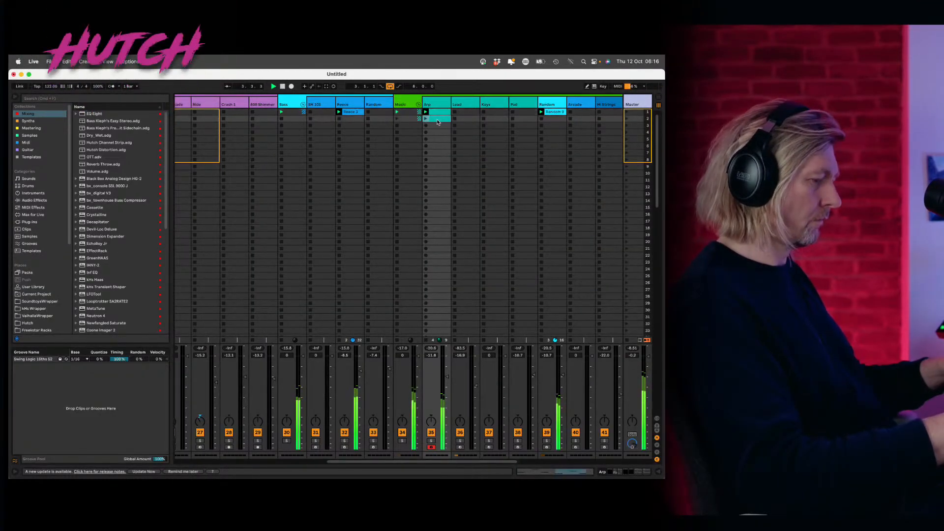
pyautogui.press('Delete')
# - On the Arp track's Model 82 synth, set the envelope decay to 0.64 and attack to 0.00, and lower the release
pyautogui.doubleClick(436, 104)
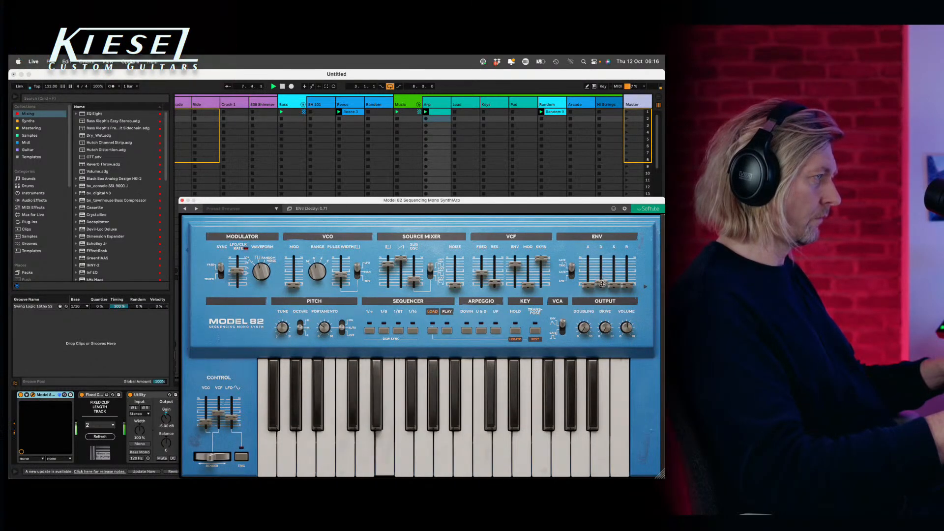
pyautogui.moveTo(602, 283); pyautogui.dragTo(602, 284)
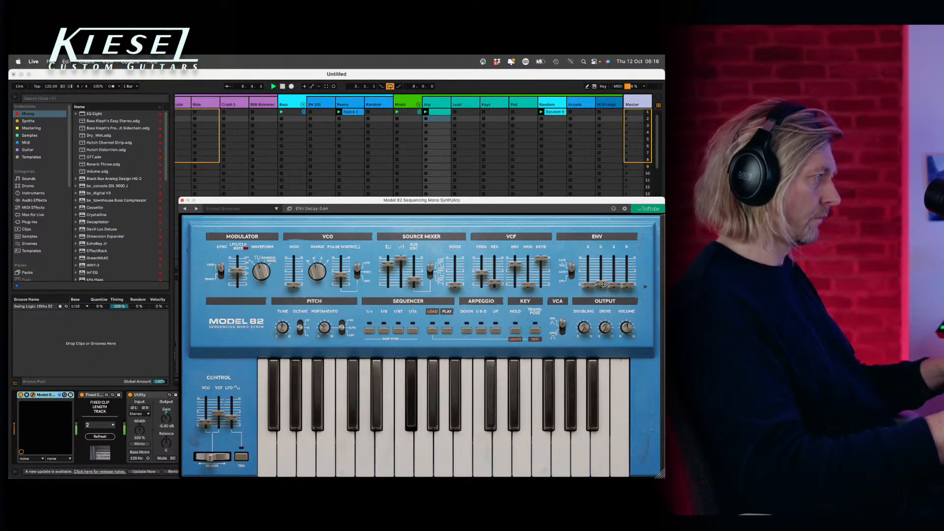
pyautogui.moveTo(541, 200); pyautogui.dragTo(413, 111)
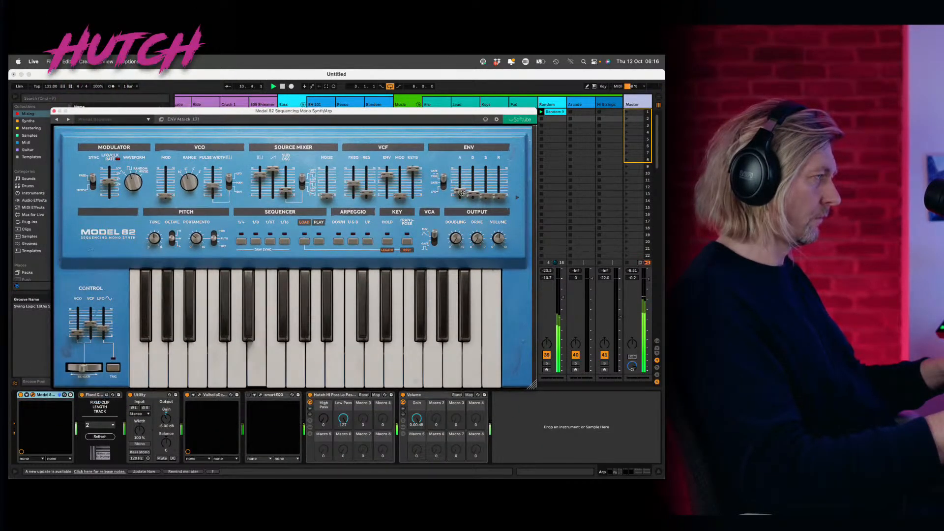
pyautogui.moveTo(462, 194); pyautogui.dragTo(462, 199)
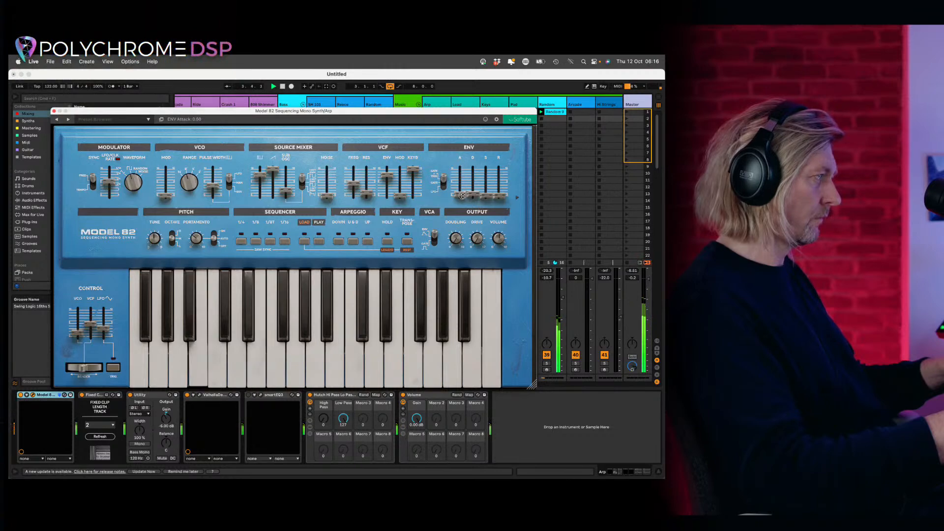
pyautogui.moveTo(500, 196)
pyautogui.mouseDown()
pyautogui.moveTo(500, 169)
pyautogui.moveTo(500, 198)
pyautogui.mouseUp()
# - Uncover the mixer, show the sends section and solo the Arp track
pyautogui.moveTo(473, 113); pyautogui.dragTo(444, 395)
pyautogui.click(657, 349)
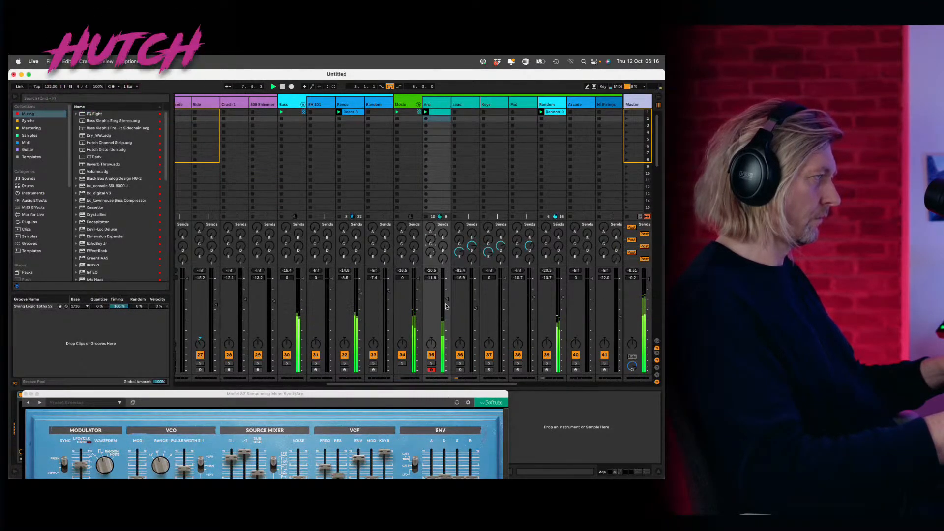
pyautogui.click(431, 364)
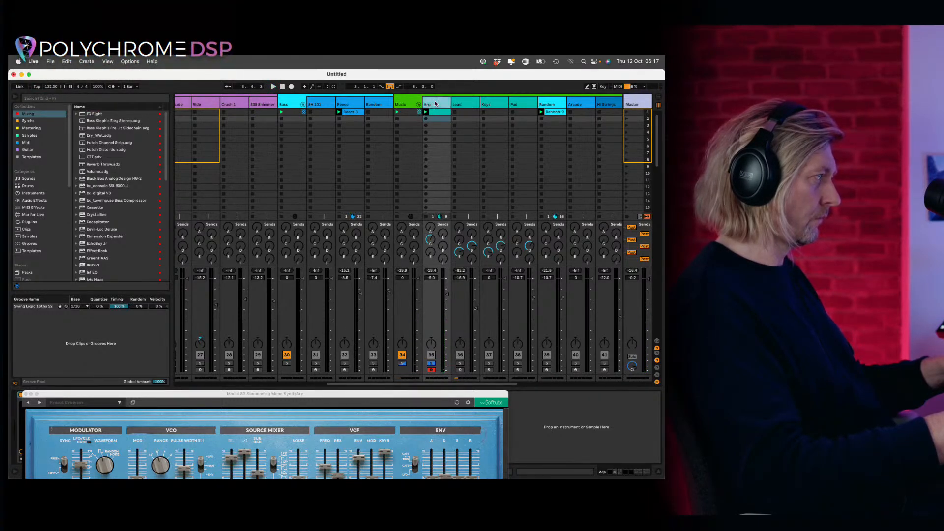
# - Turn off the Arp track's Valhalla effect and replace its Small Reverb send with the Ambient send
pyautogui.moveTo(299, 391); pyautogui.dragTo(371, 80)
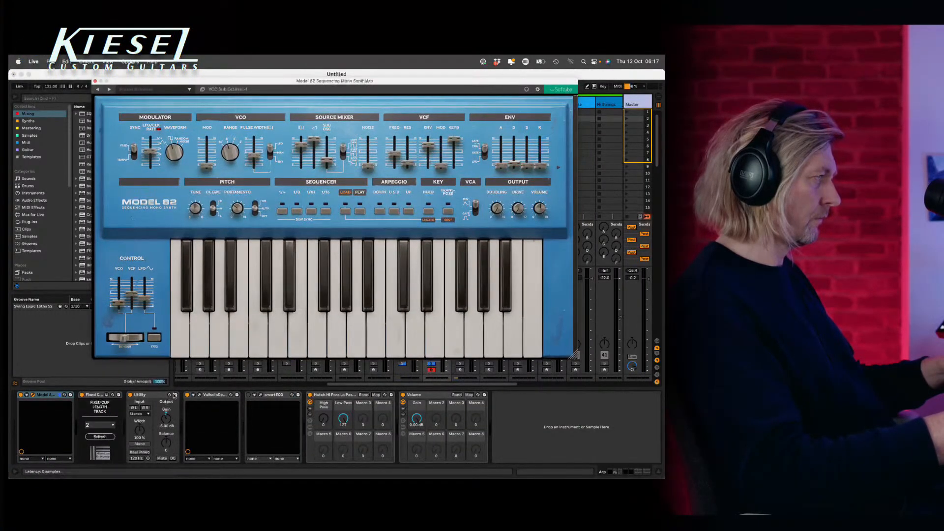
pyautogui.click(187, 395)
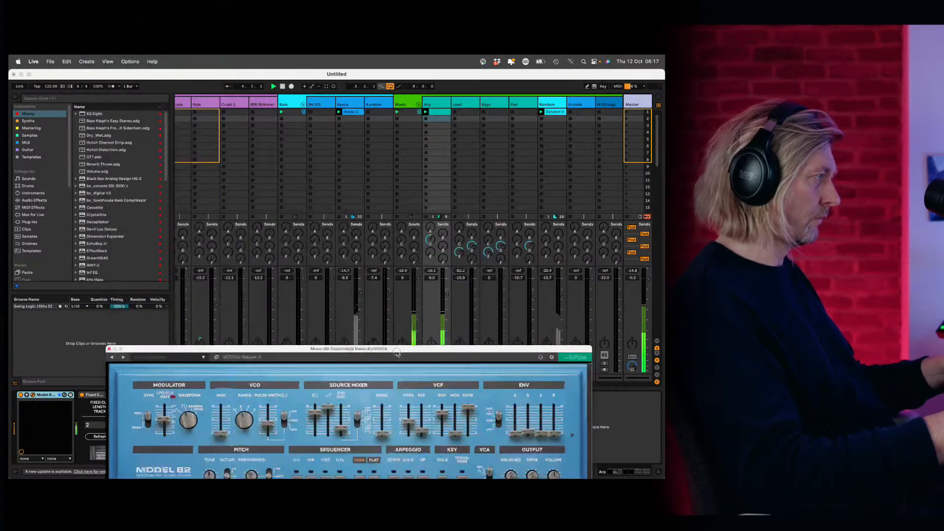
pyautogui.moveTo(449, 78); pyautogui.dragTo(455, 373)
pyautogui.moveTo(430, 240); pyautogui.dragTo(441, 231)
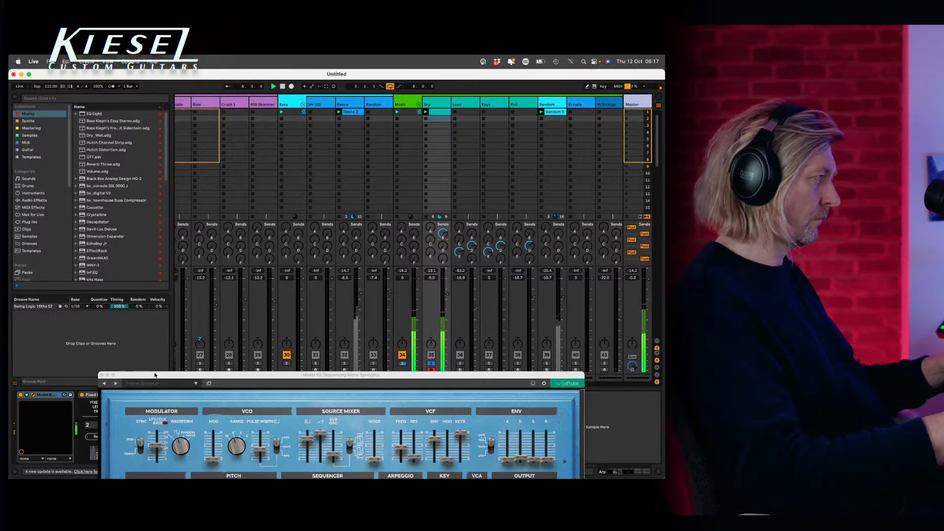
# - Try an envelope attack of 0.71 on the Arp synth, and return it to 0.00
pyautogui.moveTo(265, 384); pyautogui.dragTo(275, 217)
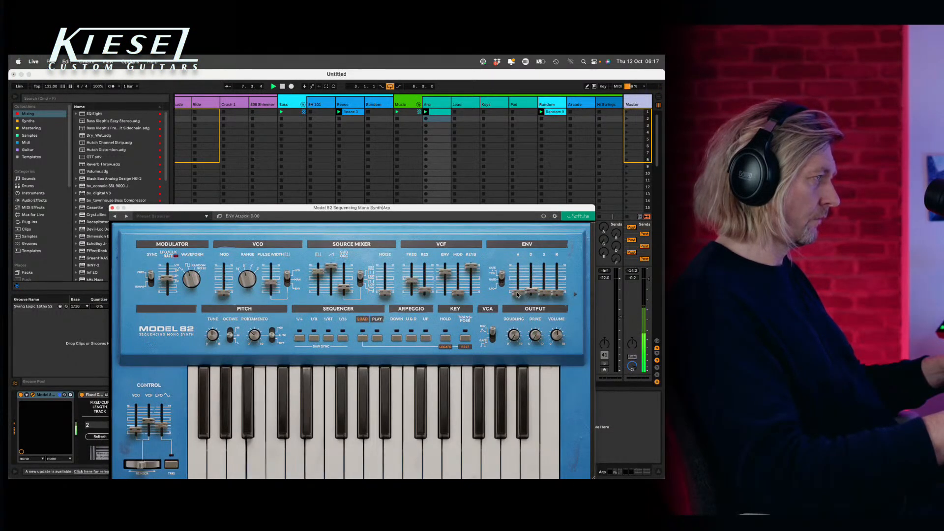
pyautogui.moveTo(517, 293); pyautogui.dragTo(518, 291)
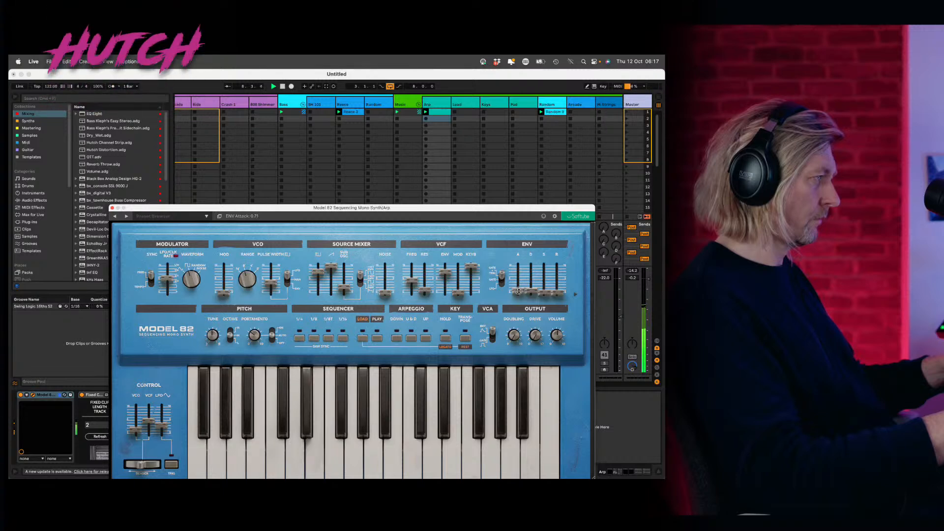
pyautogui.moveTo(518, 291); pyautogui.dragTo(518, 295)
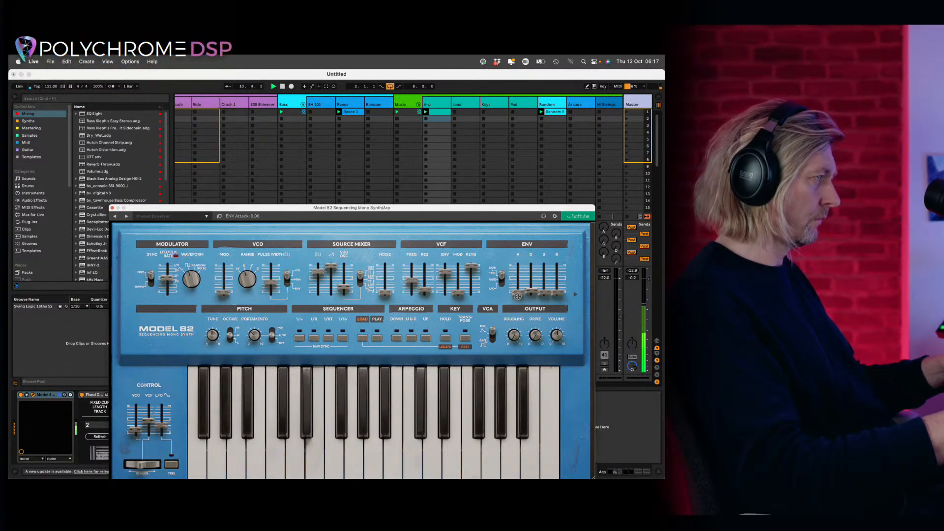
# - Close the synth window, unsolo the Arp track and set its volume to -10.3 dB
pyautogui.click(112, 208)
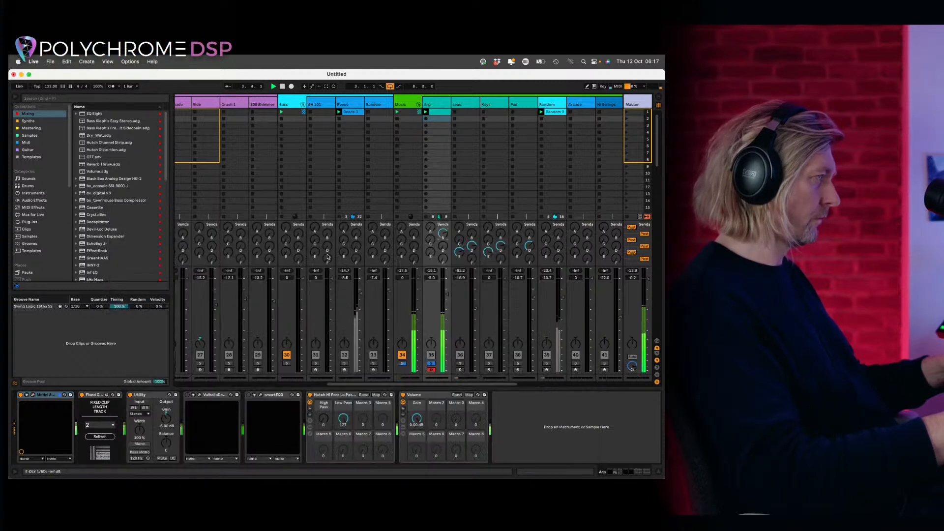
pyautogui.click(430, 363)
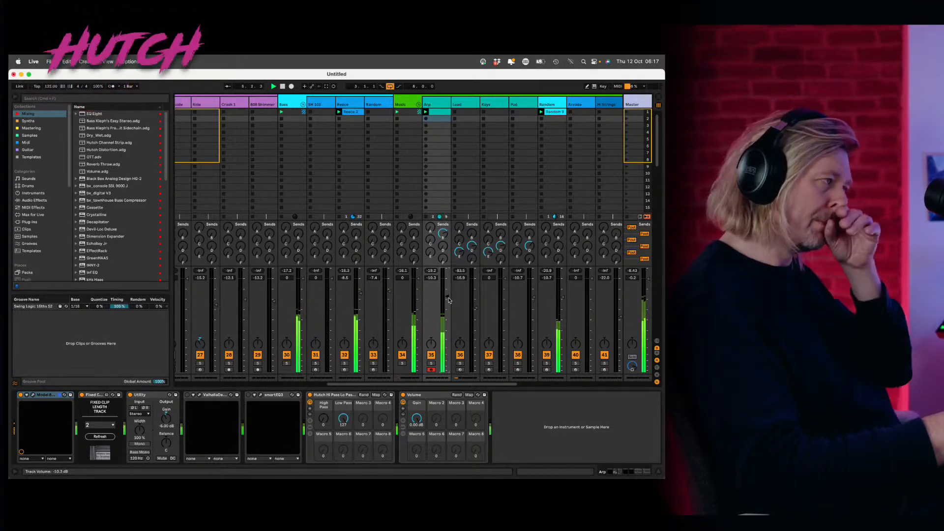
# - Compare the Small Reverb send on the Arp track, settle on the Ambient send at about -8 dB, and disarm the track
pyautogui.hscroll(1, 455, 315)
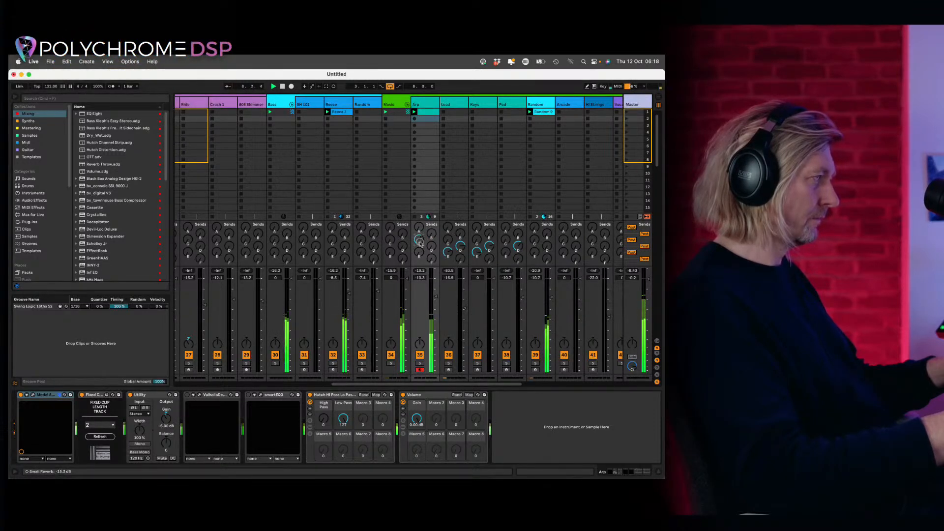
pyautogui.moveTo(420, 244); pyautogui.dragTo(420, 245)
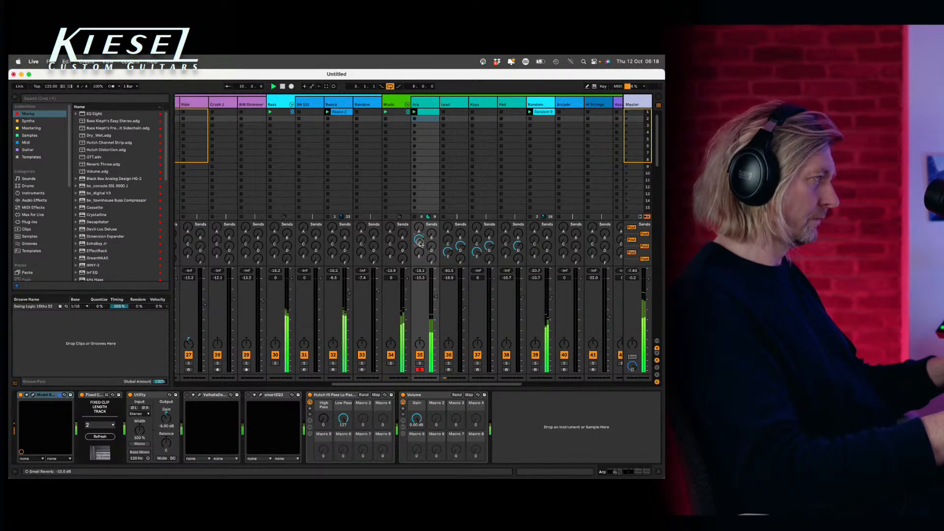
pyautogui.moveTo(420, 244); pyautogui.dragTo(420, 244)
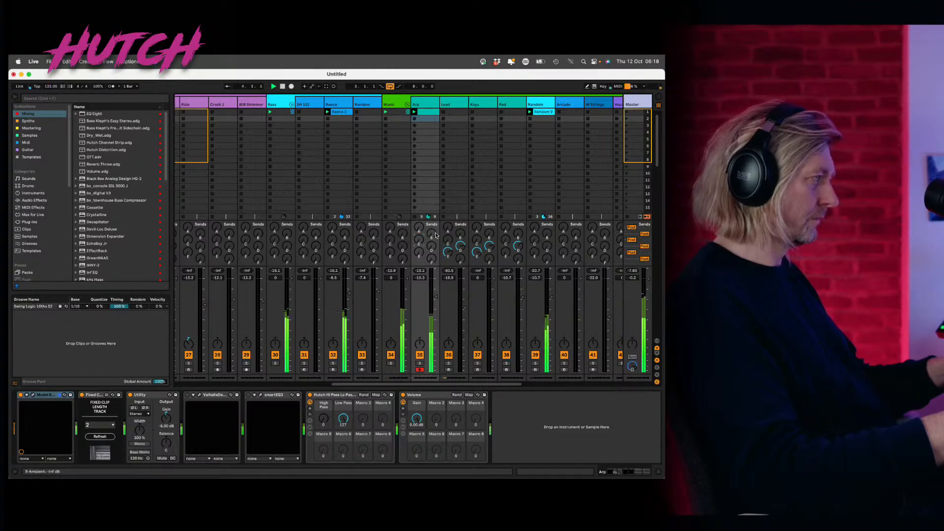
pyautogui.moveTo(435, 237); pyautogui.dragTo(435, 238)
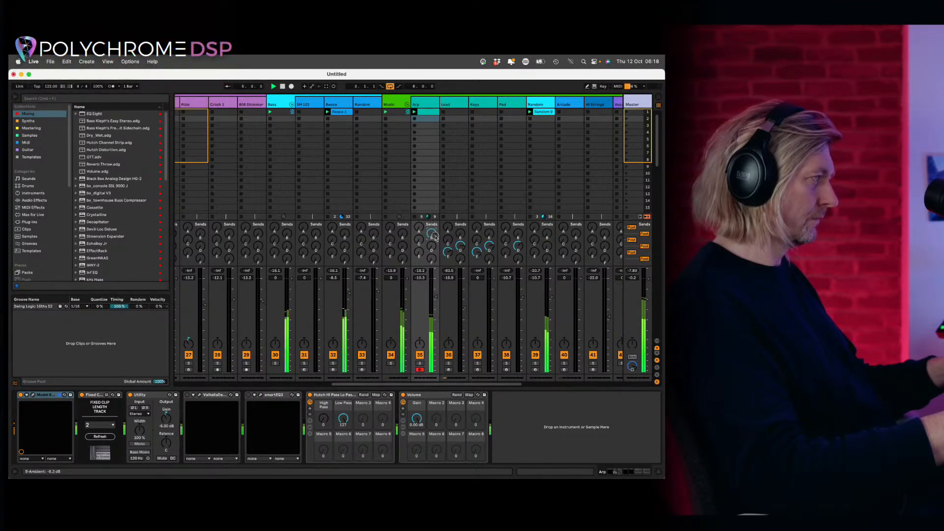
pyautogui.click(420, 370)
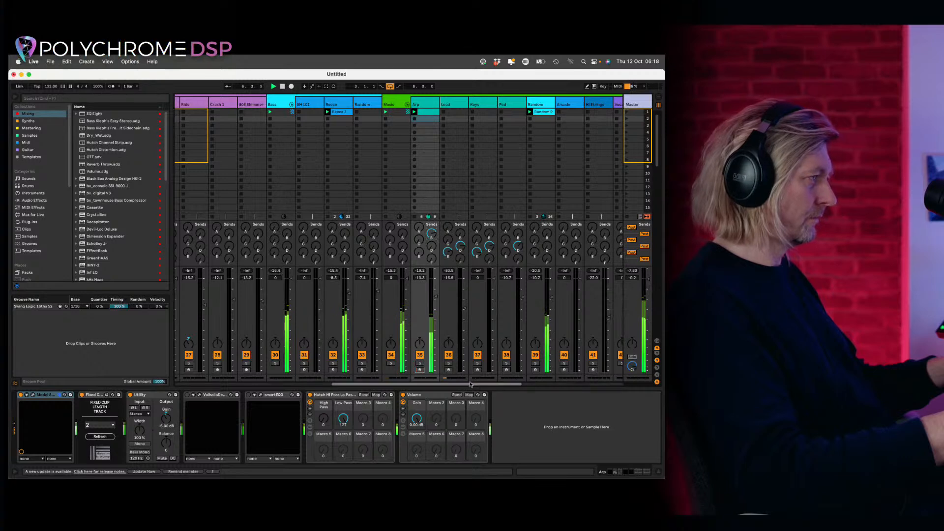
# - Select and arm the Lead track, and view the gate pattern in its Gatelab effect
pyautogui.moveTo(487, 384); pyautogui.dragTo(544, 385)
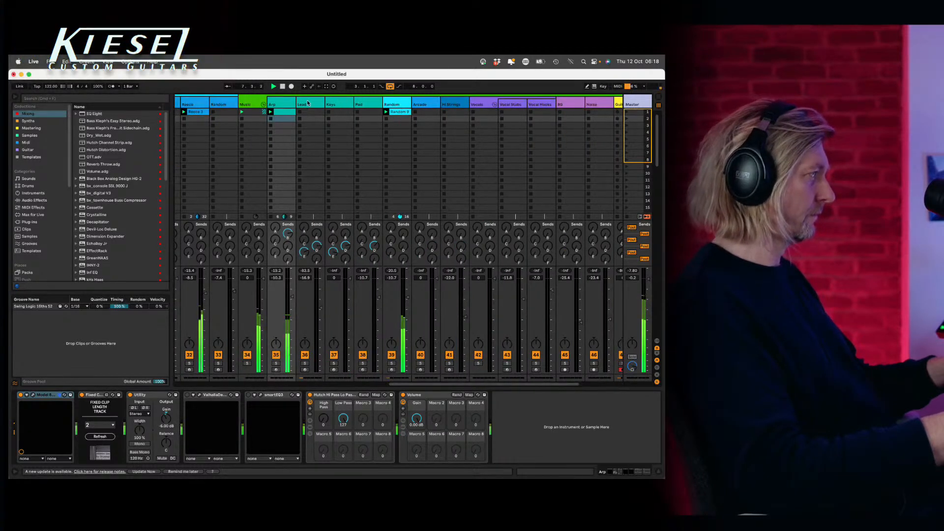
pyautogui.press('Right')
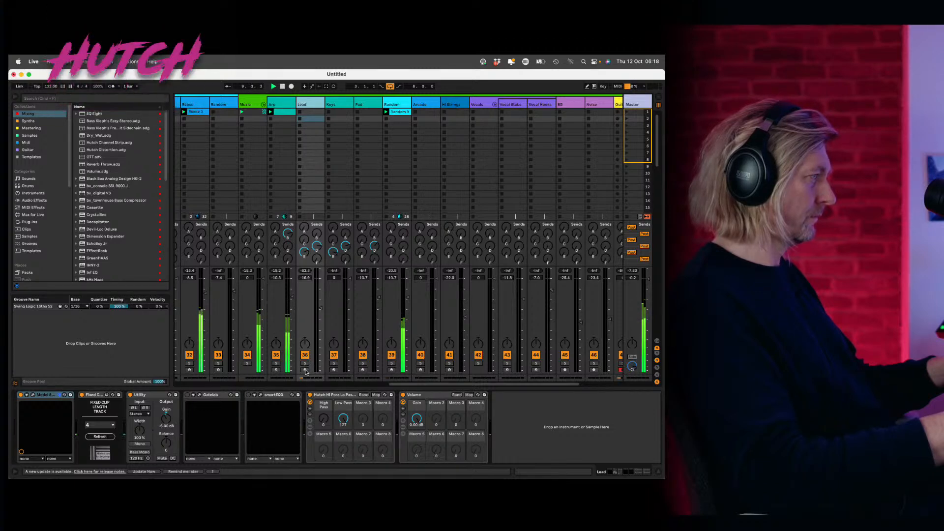
pyautogui.press('Left')
pyautogui.click(315, 98)
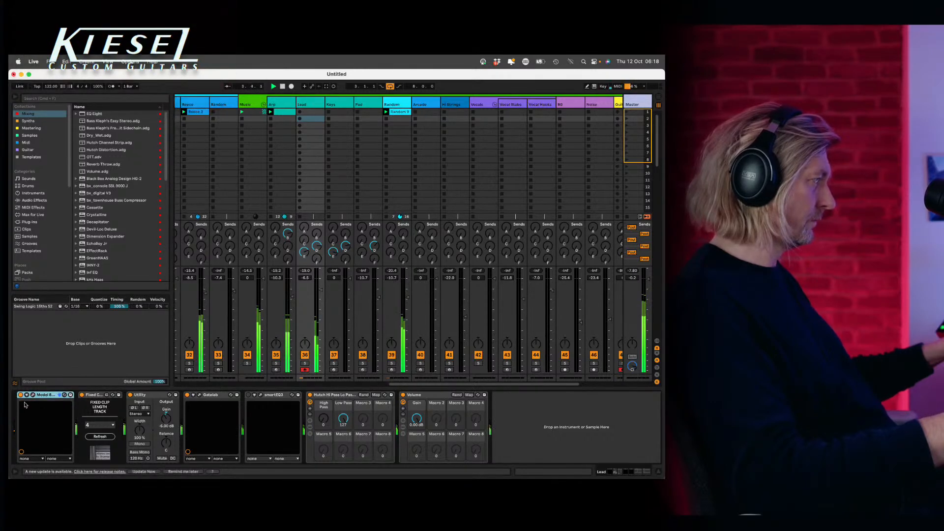
pyautogui.click(210, 397)
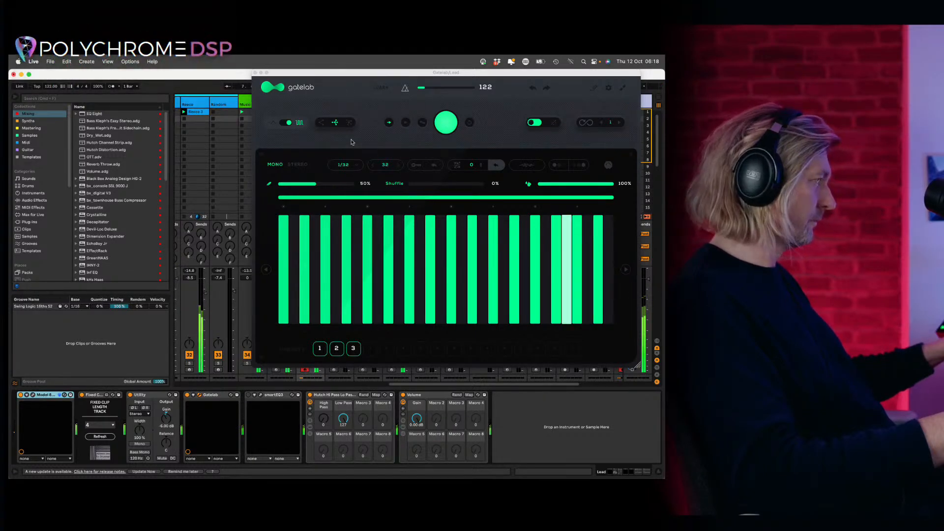
pyautogui.click(255, 73)
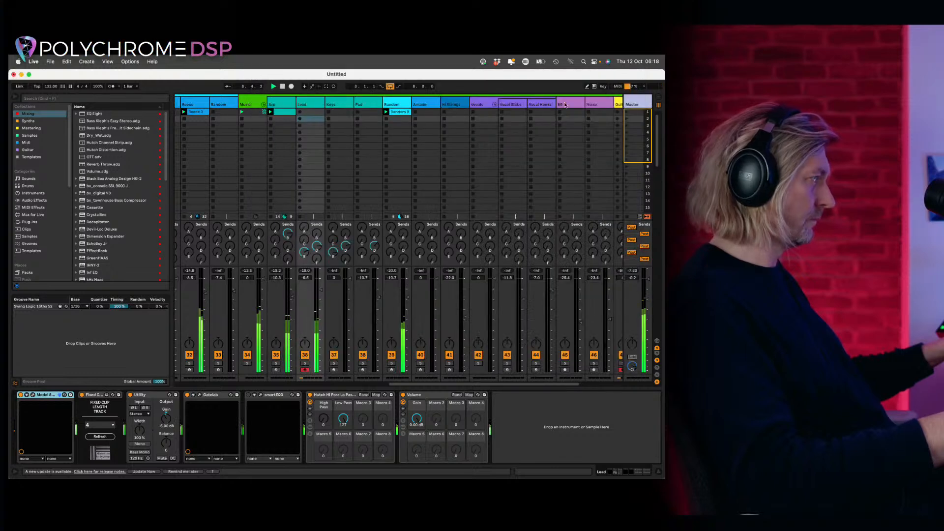
# - Duplicate the first scene and delete the Arp clip from the copy
pyautogui.click(630, 110)
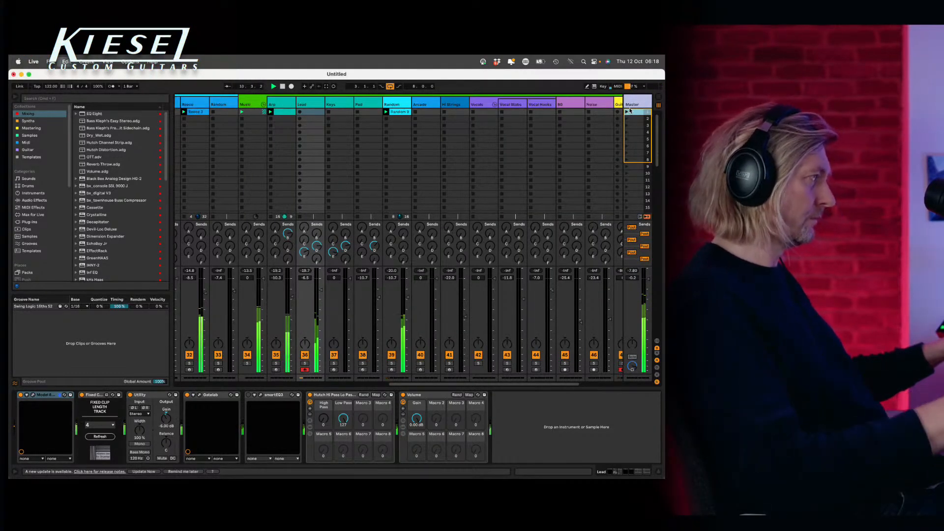
pyautogui.press('super+d')
pyautogui.click(284, 118)
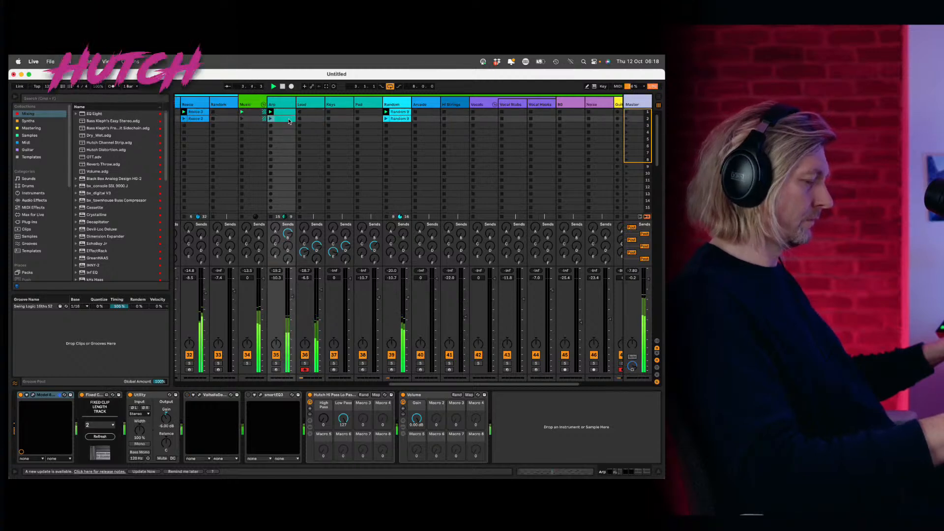
pyautogui.press('Delete')
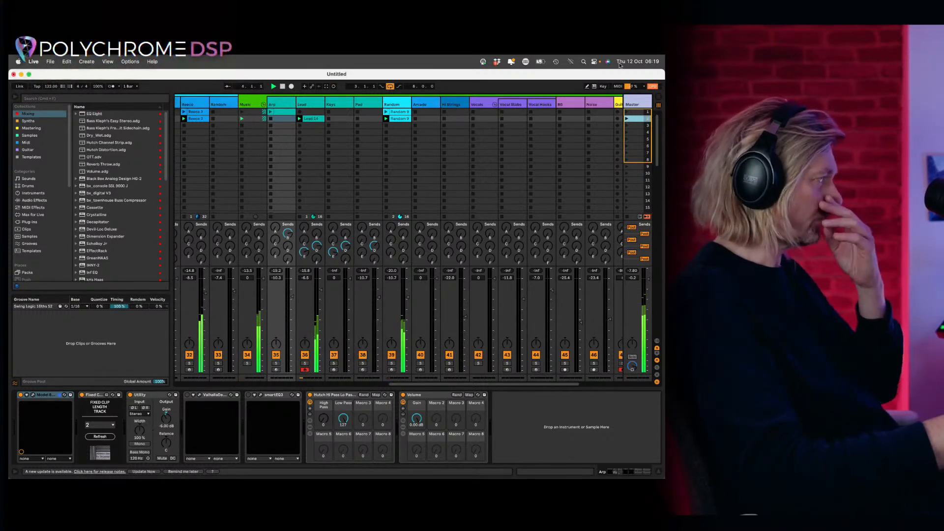
# - In the recorded Lead clip, move the second G3 note to start at bar 3, and select all the notes
pyautogui.hotkey('shift', 'Tab')
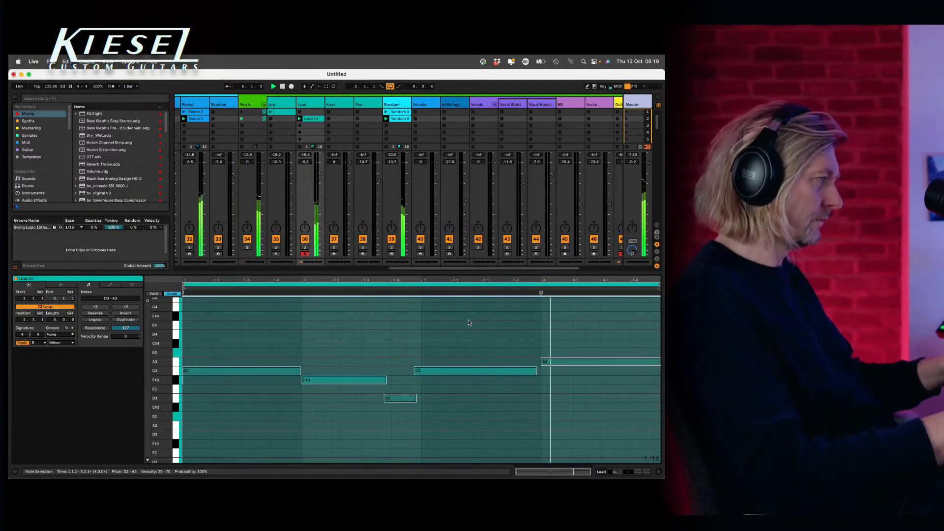
pyautogui.click(469, 335)
pyautogui.moveTo(461, 369); pyautogui.dragTo(473, 370)
pyautogui.hotkey('ctrl', 'a')
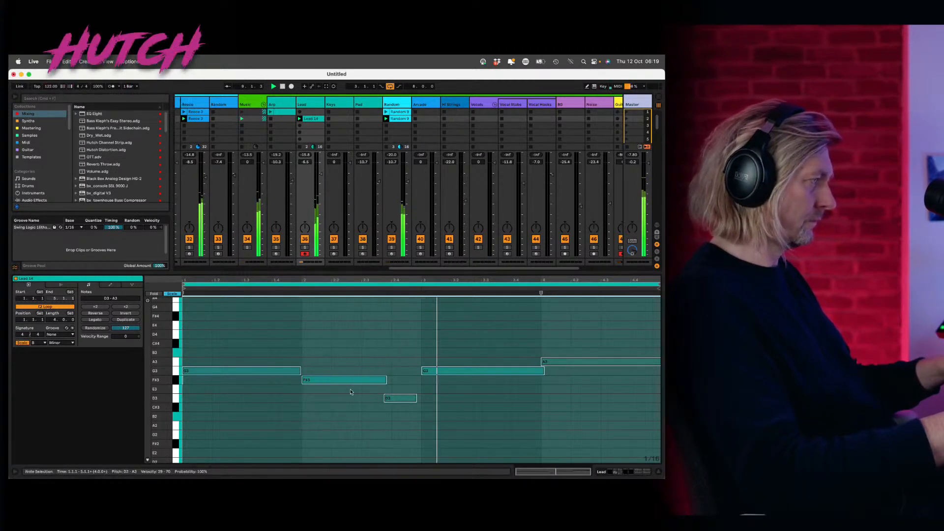
# - Make all the notes in the recorded Lead clip legato and set their velocity to 127, listening to the second scene
pyautogui.click(89, 320)
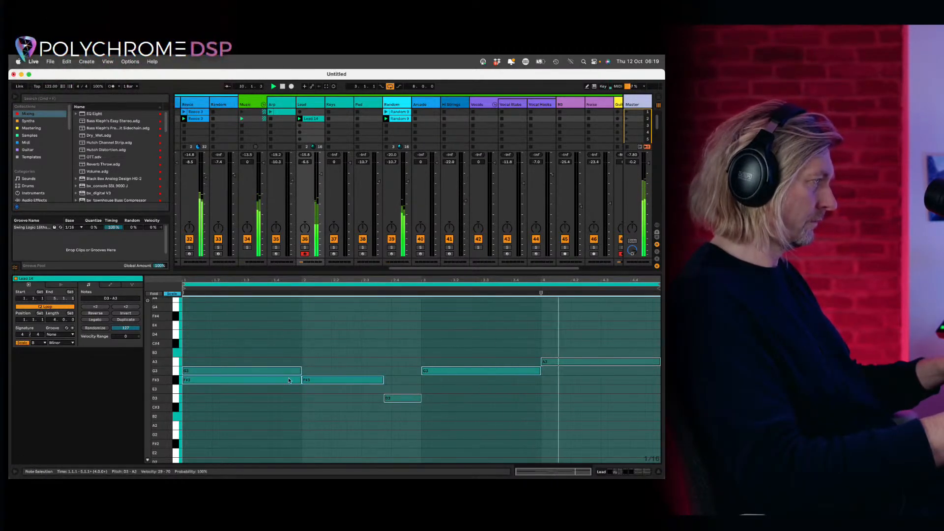
pyautogui.doubleClick(266, 378)
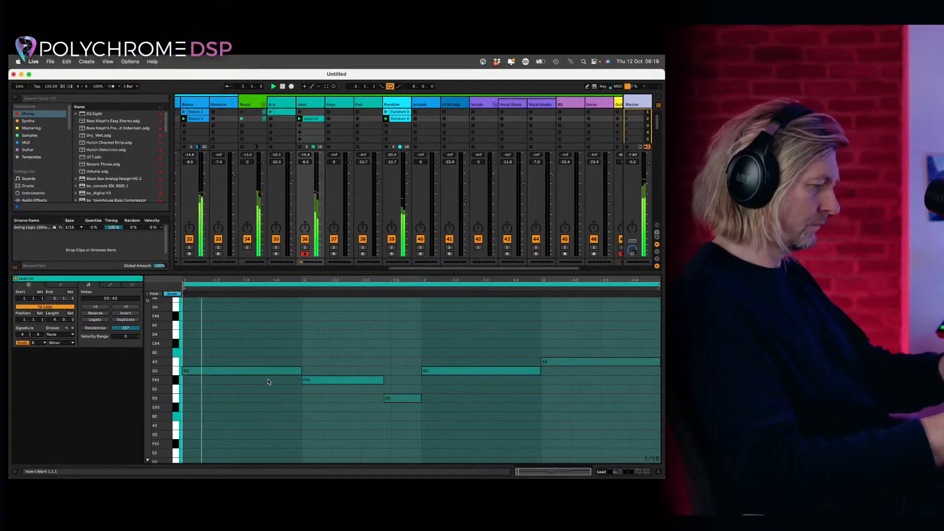
pyautogui.press('super+a')
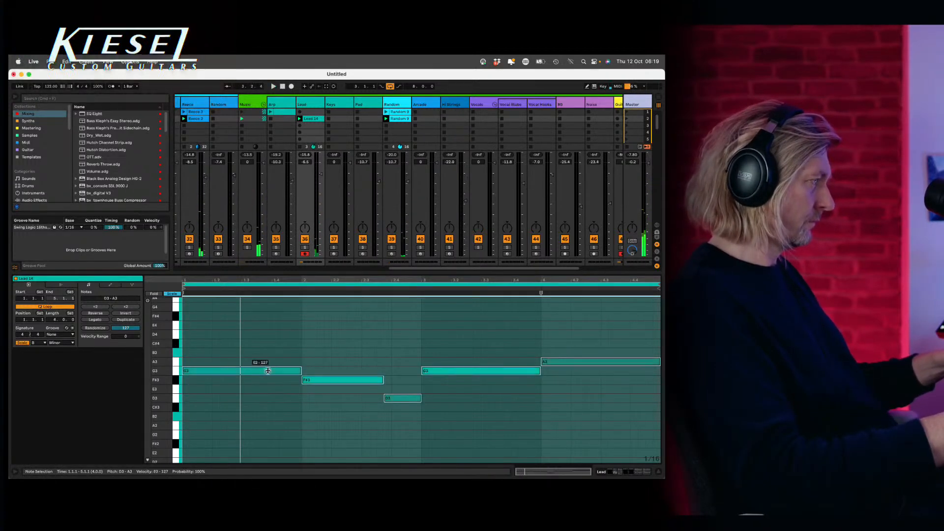
pyautogui.press('space')
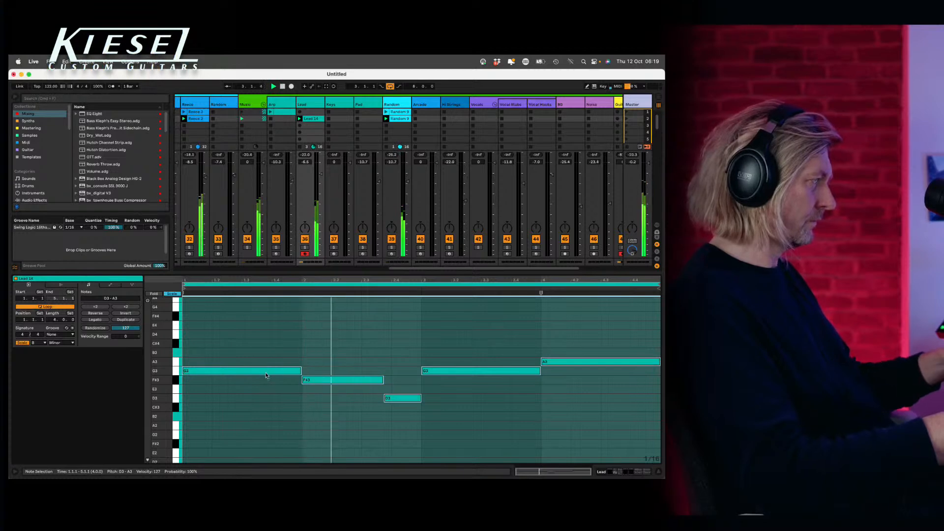
pyautogui.moveTo(266, 370); pyautogui.dragTo(267, 378)
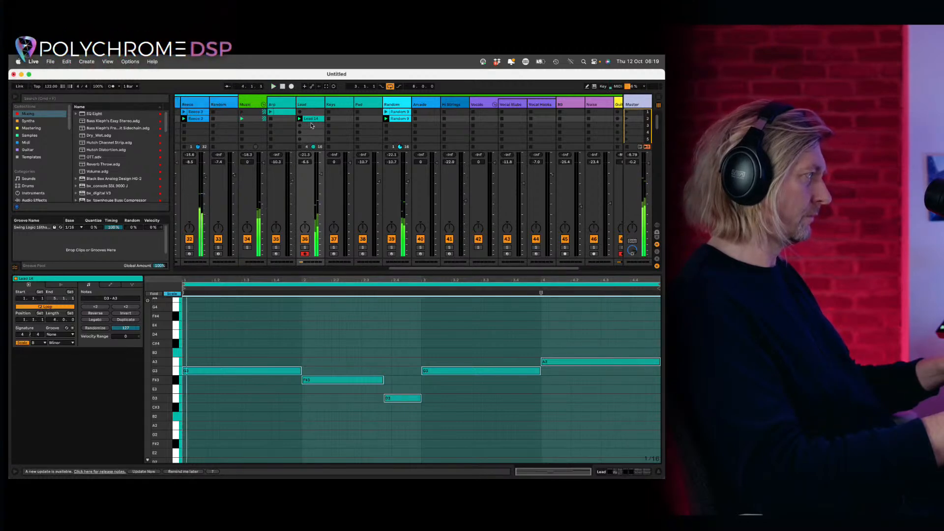
pyautogui.click(625, 118)
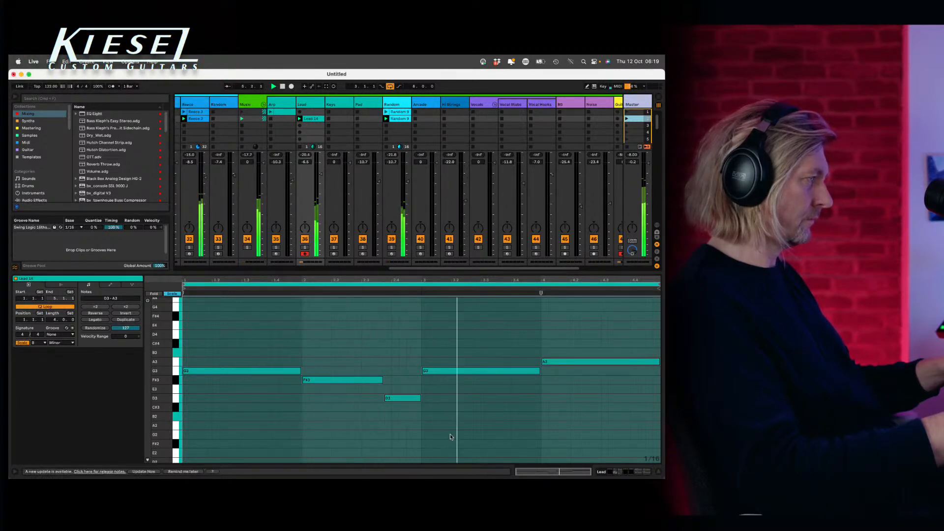
# - Move the Lead clip's start marker to bar 2 and shift the boundary between the F#3 and D3 notes slightly later
pyautogui.click(444, 399)
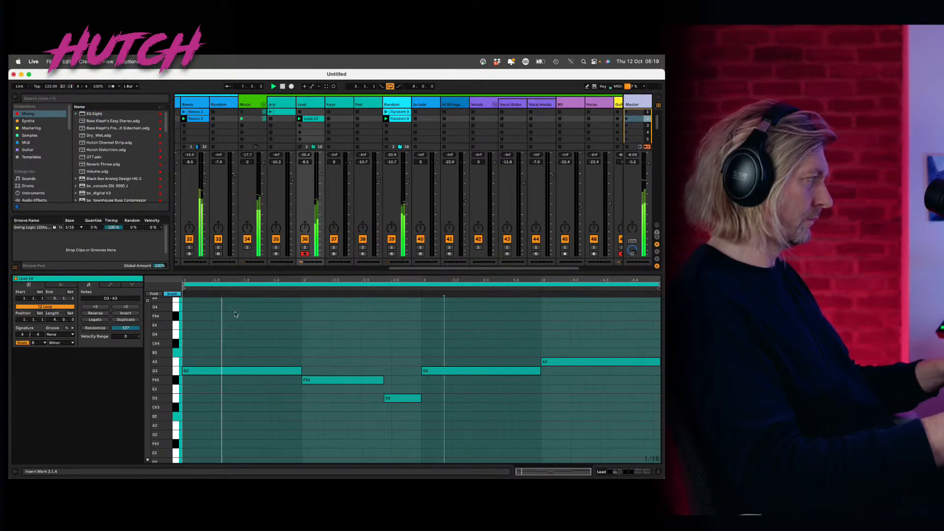
pyautogui.moveTo(184, 289); pyautogui.dragTo(303, 291)
pyautogui.press('space')
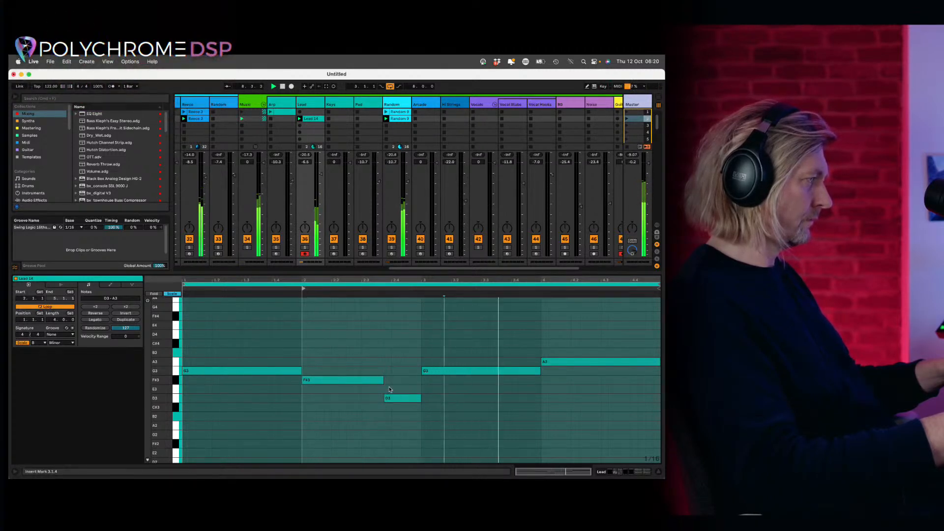
pyautogui.moveTo(384, 398); pyautogui.dragTo(390, 379)
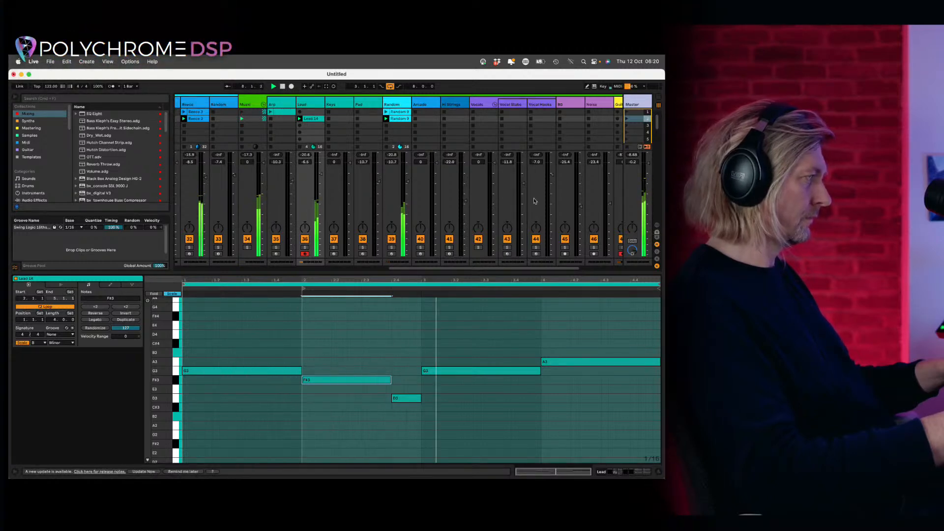
# - Launch the first scene, arm the Keys track, and show its device chain
pyautogui.click(660, 472)
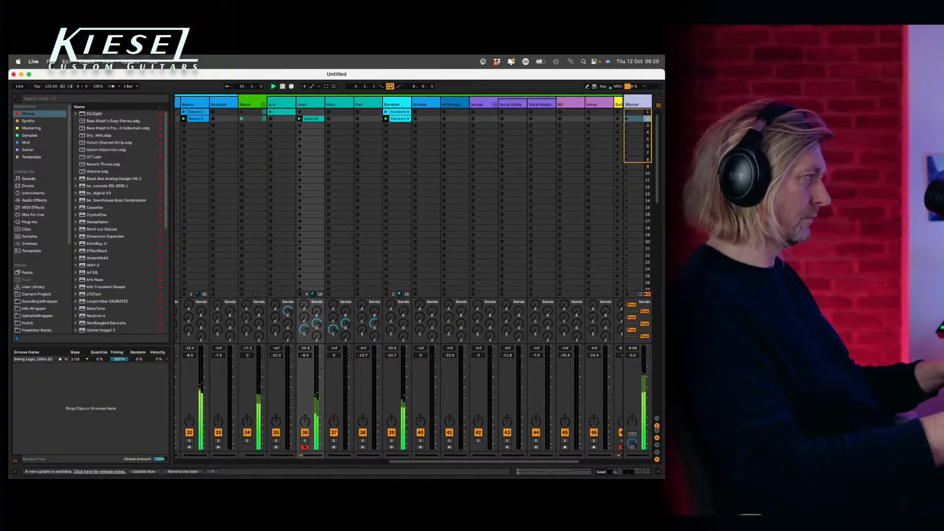
pyautogui.click(626, 112)
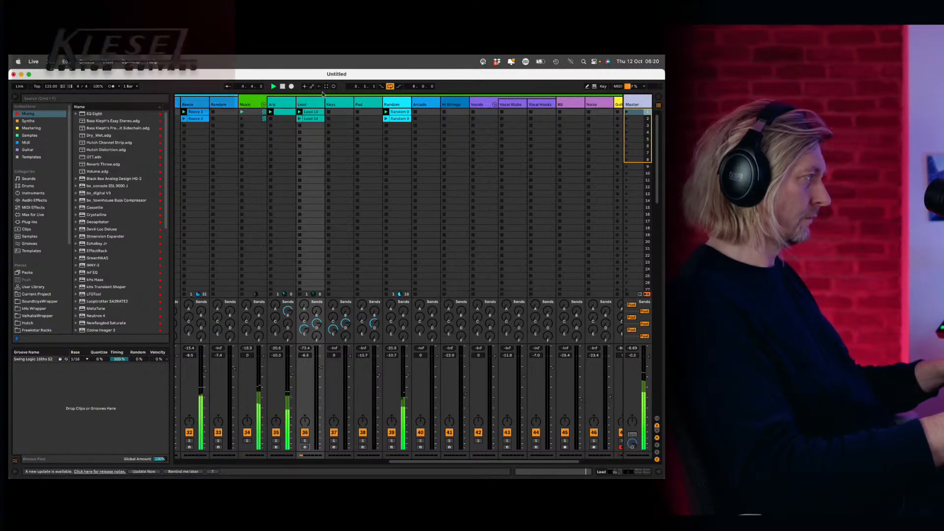
pyautogui.click(339, 114)
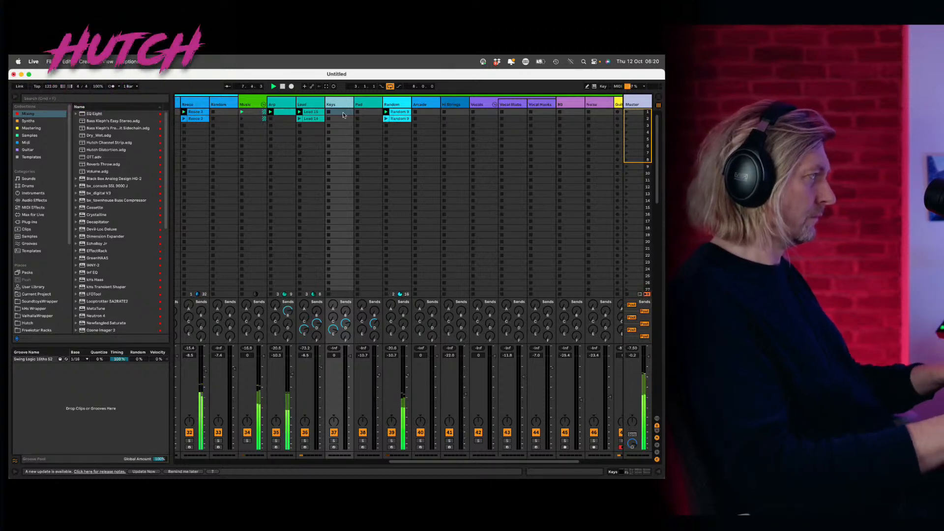
pyautogui.click(333, 446)
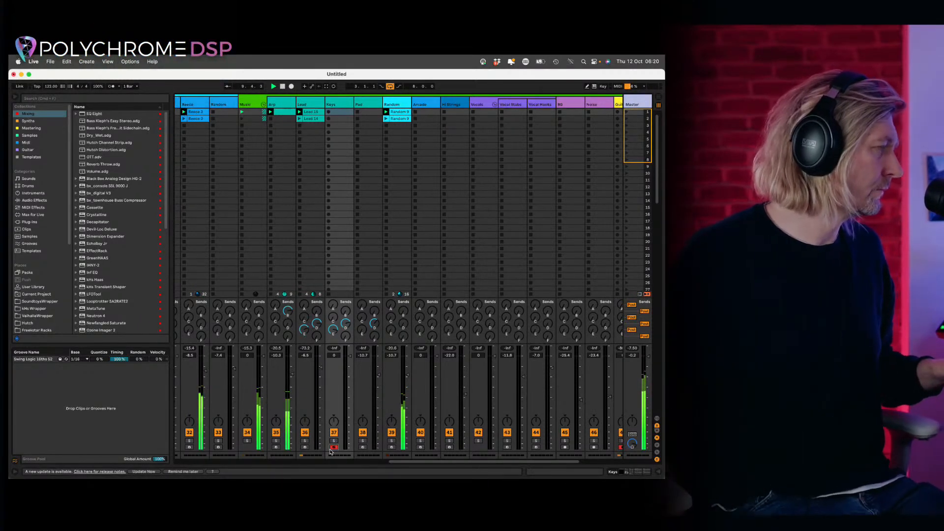
pyautogui.doubleClick(331, 104)
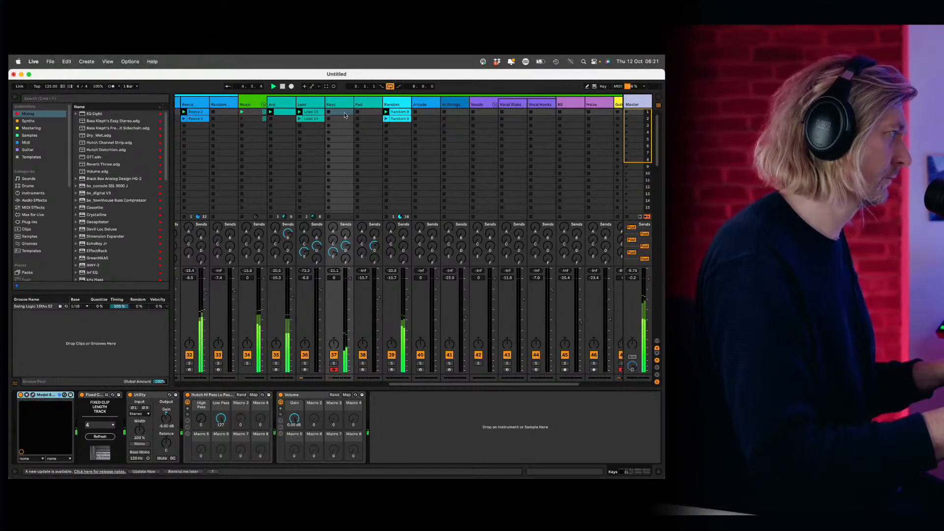
# - Copy the first-scene Reese clip to the Keys track, open the copy, and select all its notes
pyautogui.moveTo(401, 387); pyautogui.dragTo(372, 382)
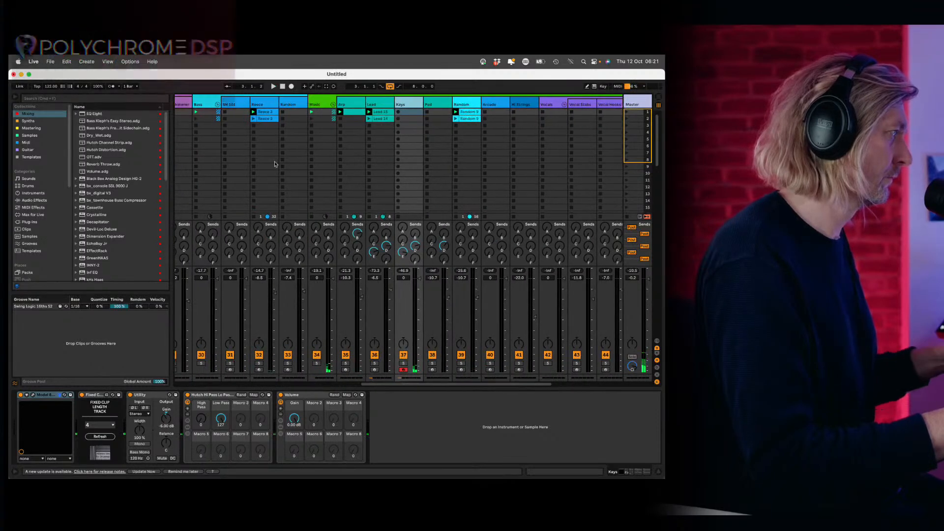
pyautogui.click(385, 113)
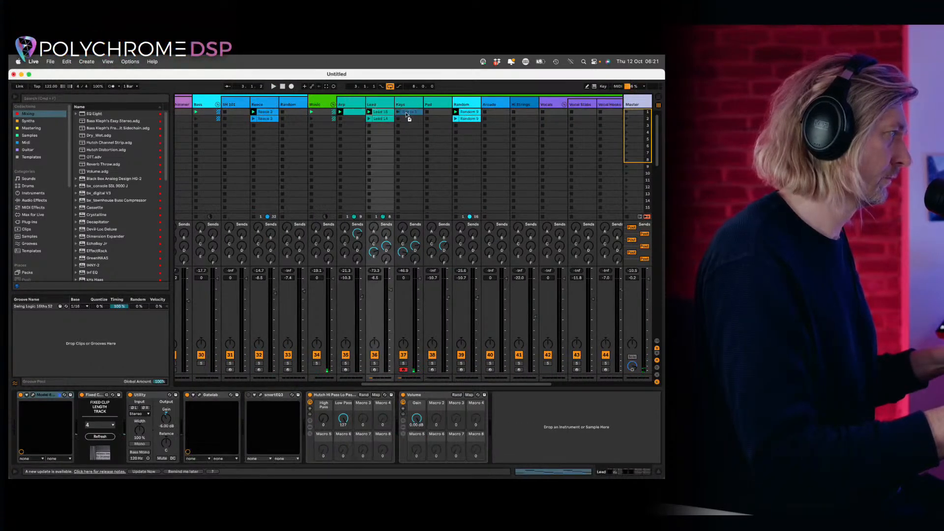
pyautogui.moveTo(407, 114); pyautogui.dragTo(408, 113)
pyautogui.doubleClick(408, 111)
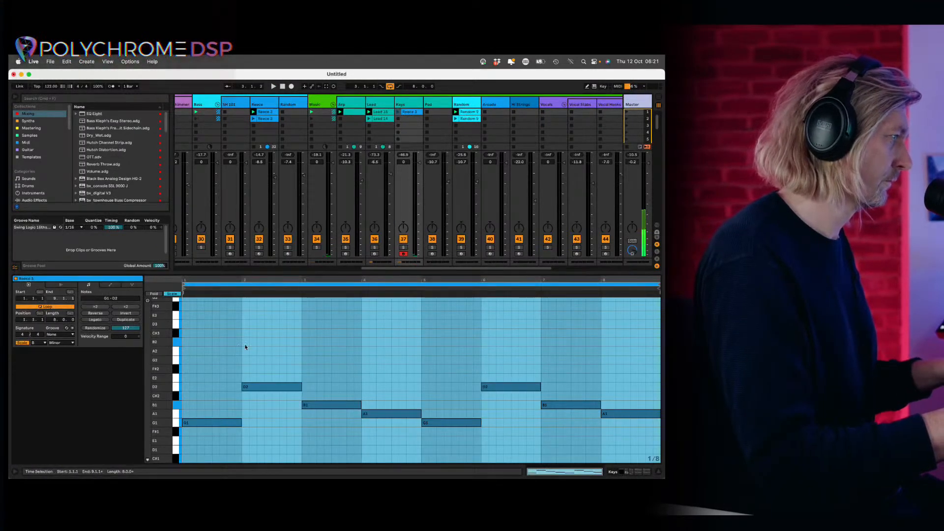
pyautogui.press('space')
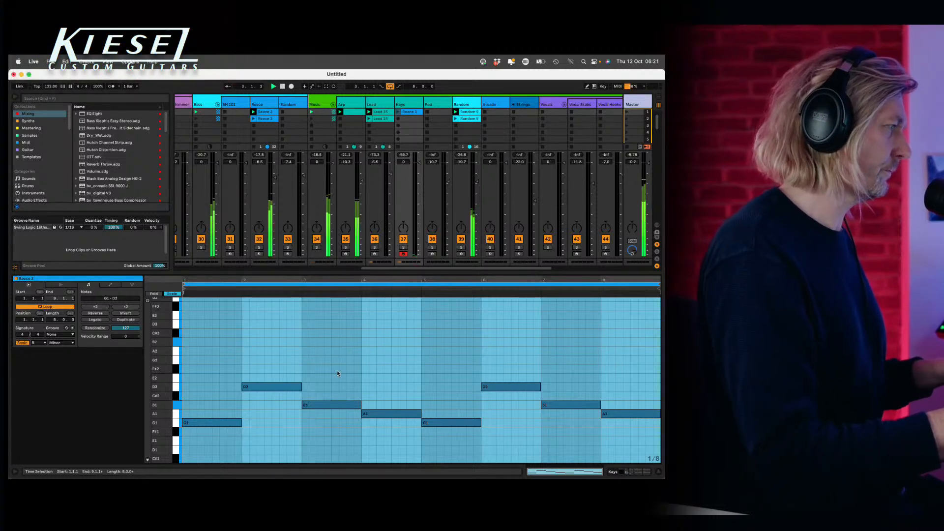
pyautogui.moveTo(213, 393); pyautogui.dragTo(630, 447)
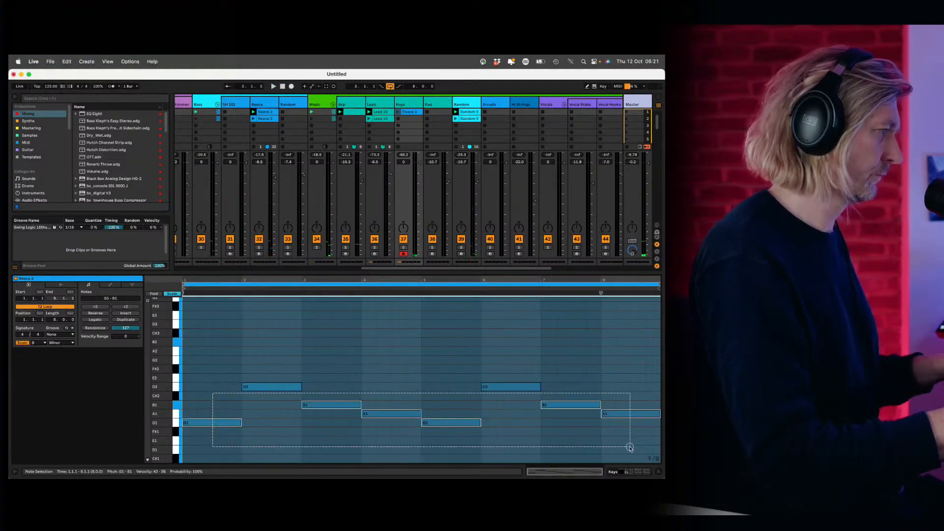
pyautogui.moveTo(205, 378); pyautogui.dragTo(616, 443)
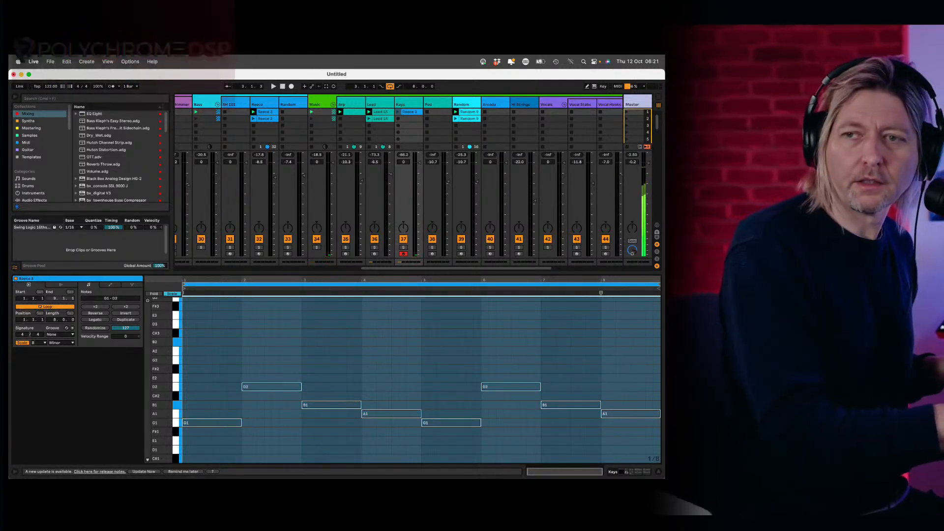
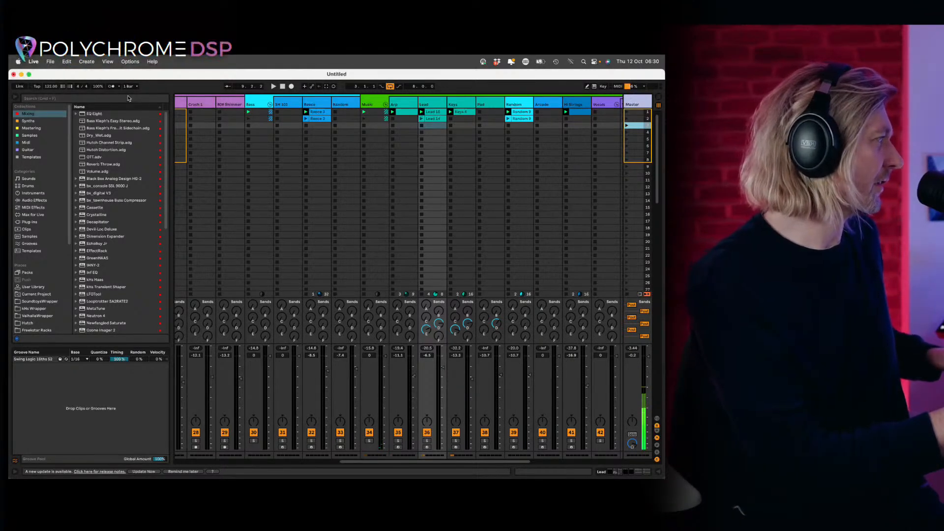
# - In the arrangement, collapse the Bass and Drums groups, leave the Music group expanded, and return to the session
pyautogui.press('Tab')
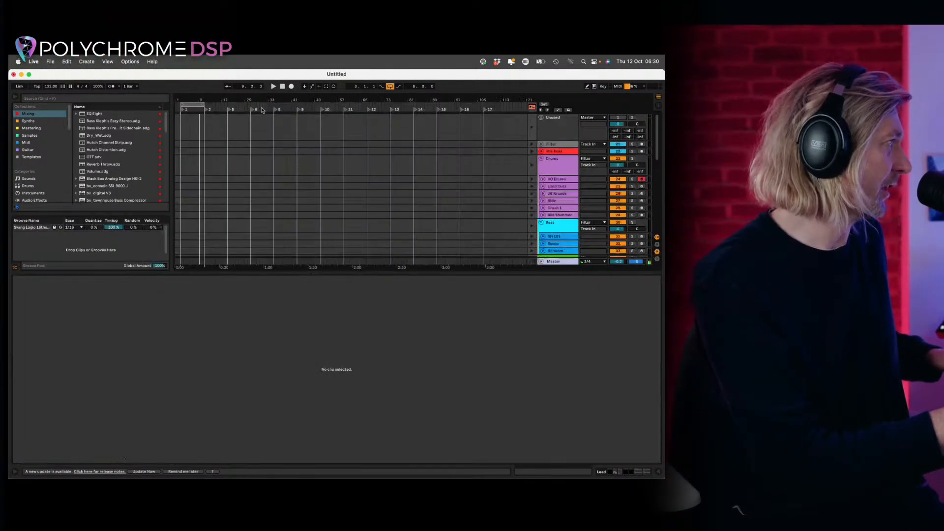
pyautogui.press('super+alt+l')
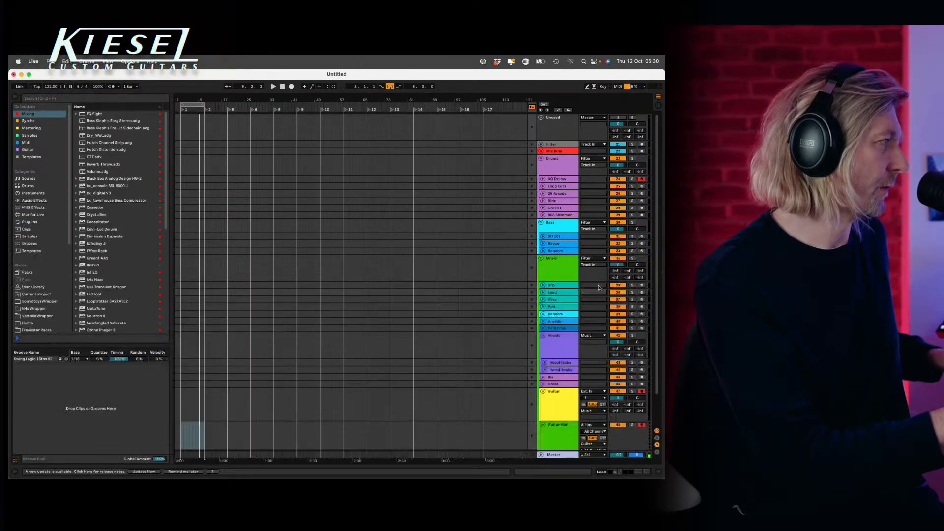
pyautogui.click(541, 222)
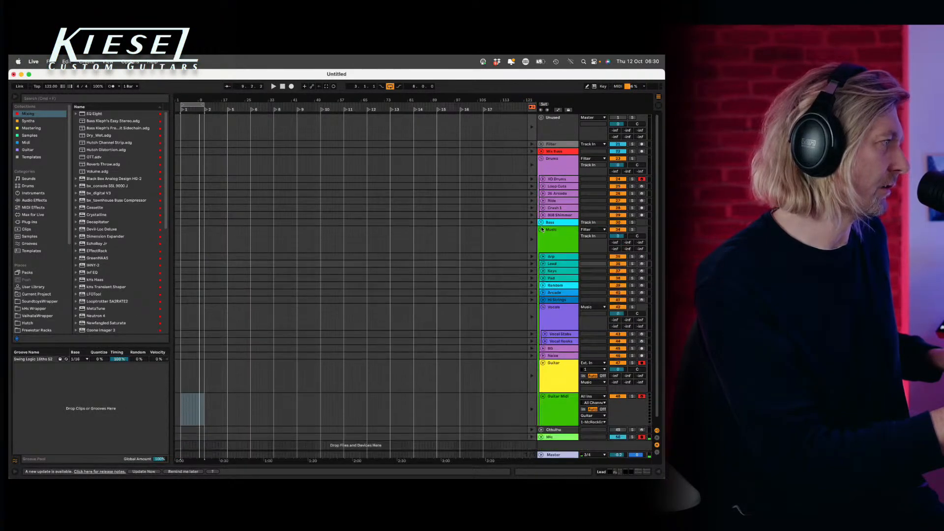
pyautogui.click(541, 230)
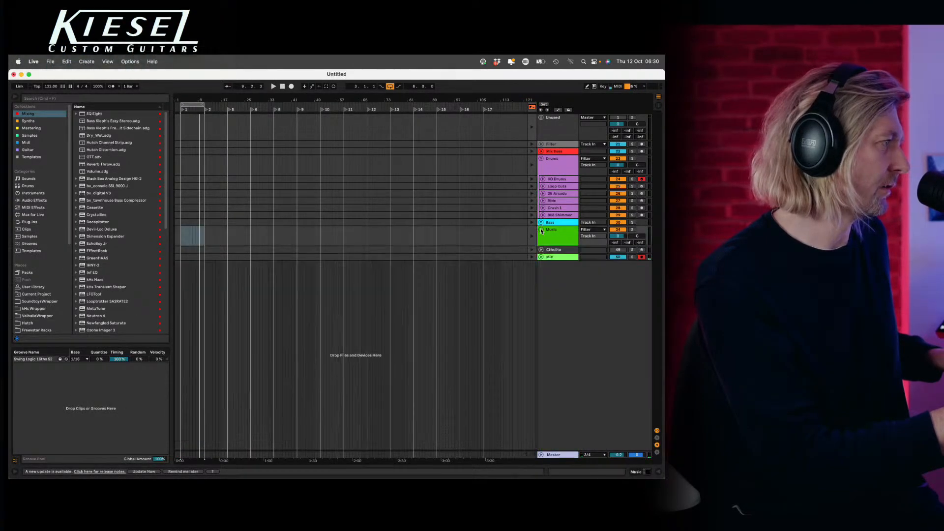
pyautogui.click(541, 159)
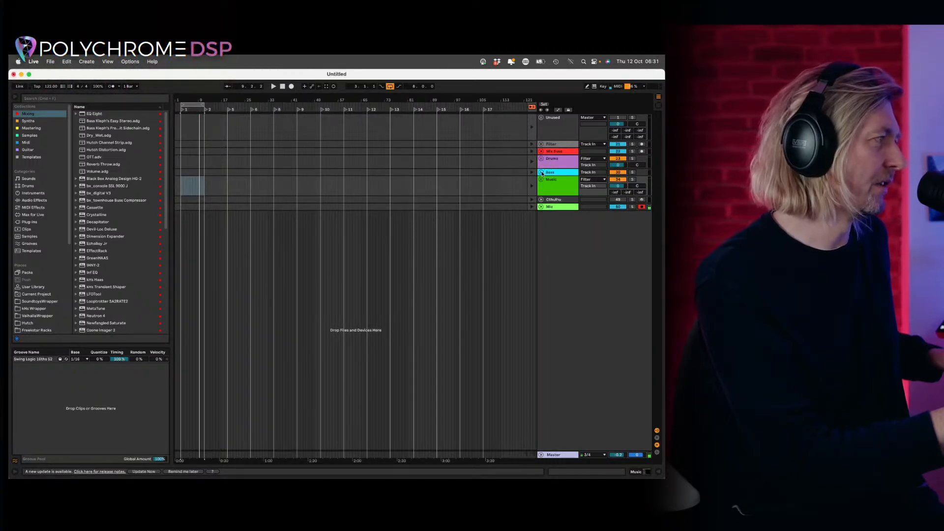
pyautogui.click(543, 181)
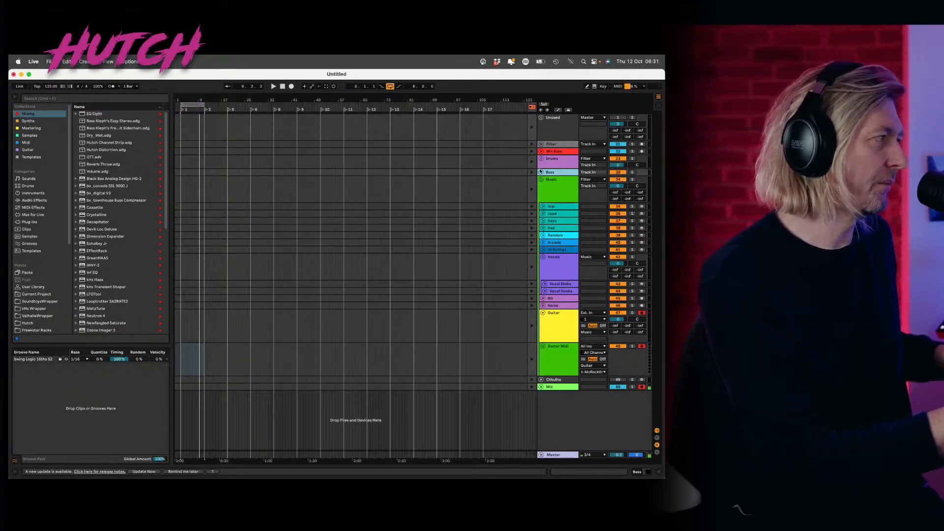
pyautogui.press('Tab')
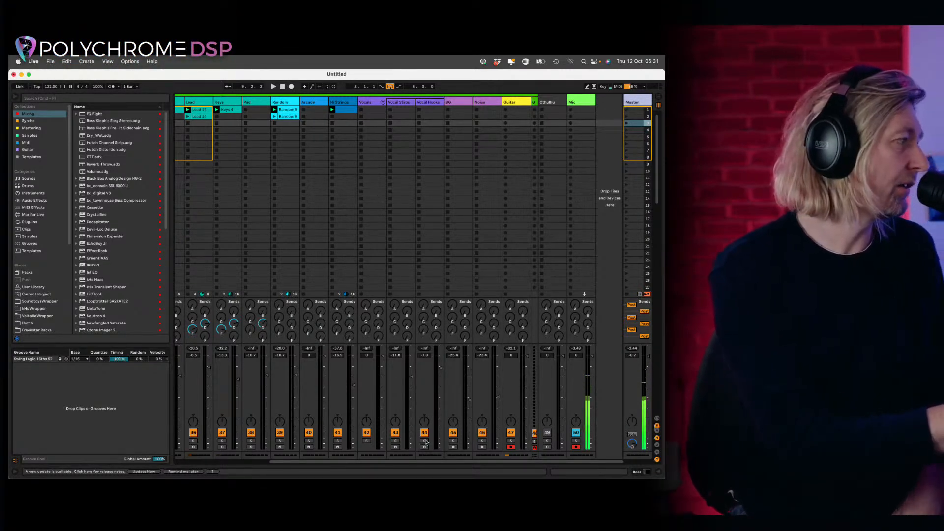
# - Unfold the Bass group and open the TAL Bassline 101 synth on the SH 101 track, moving its window higher
pyautogui.moveTo(424, 461); pyautogui.dragTo(322, 465)
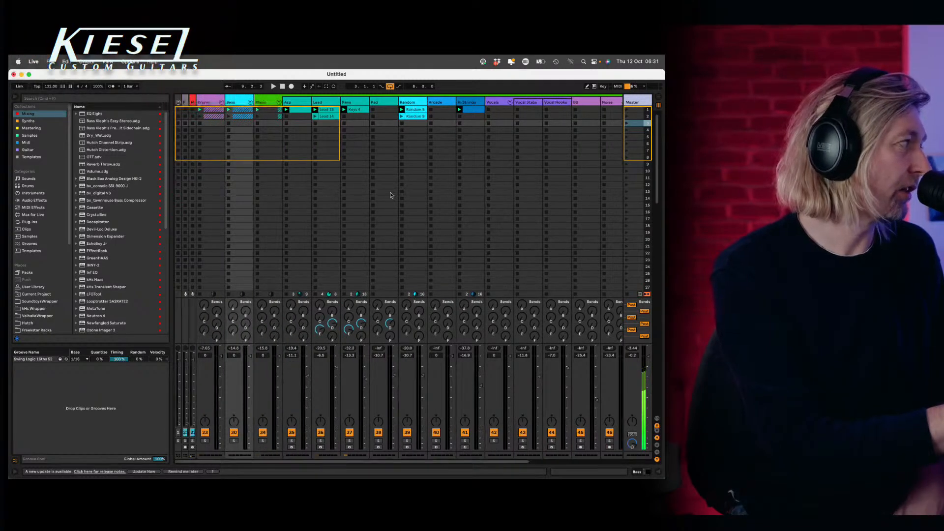
pyautogui.click(249, 102)
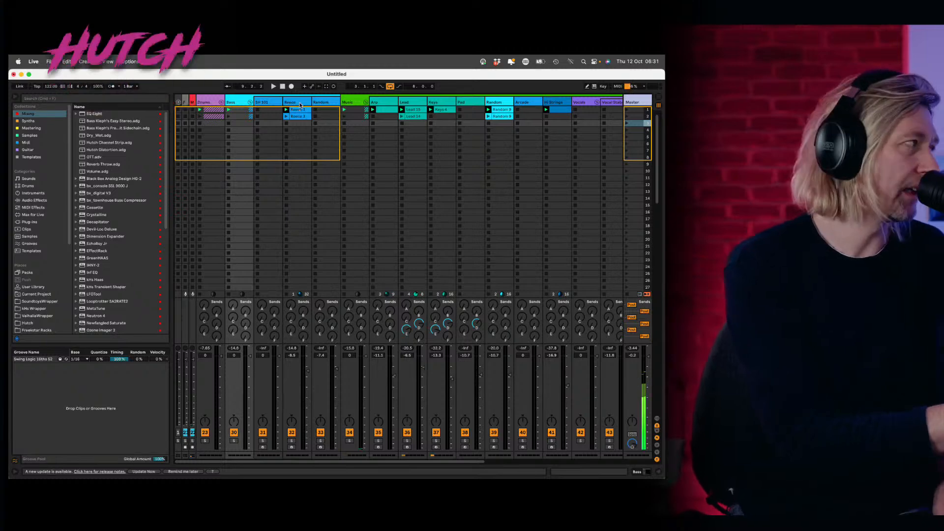
pyautogui.click(303, 102)
pyautogui.click(263, 103)
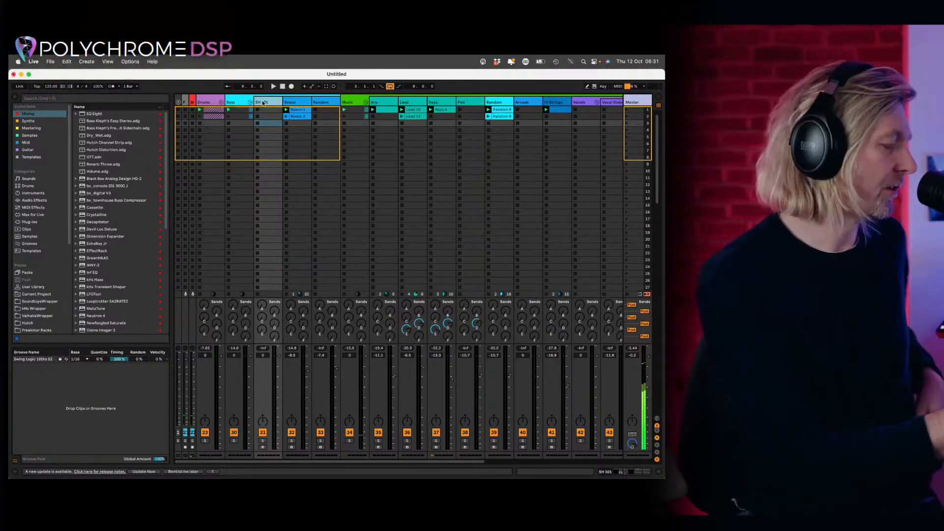
pyautogui.doubleClick(263, 104)
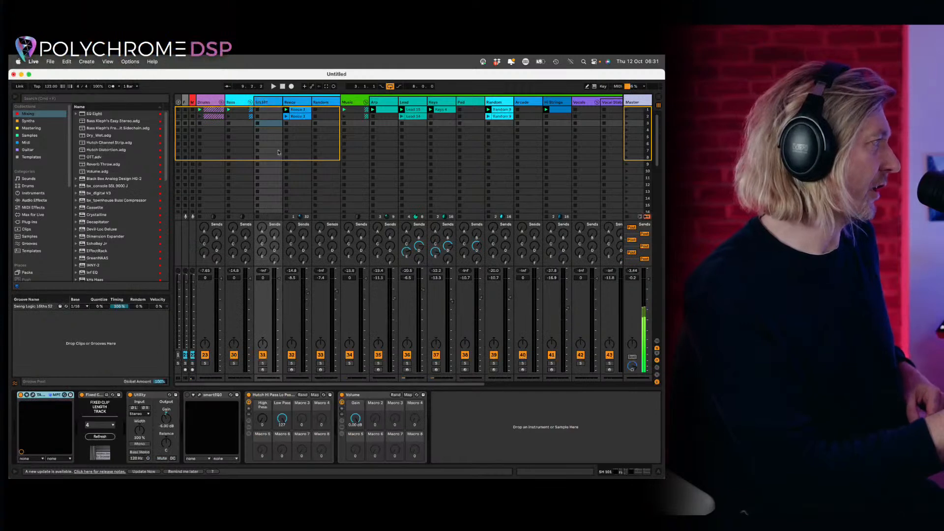
pyautogui.click(32, 395)
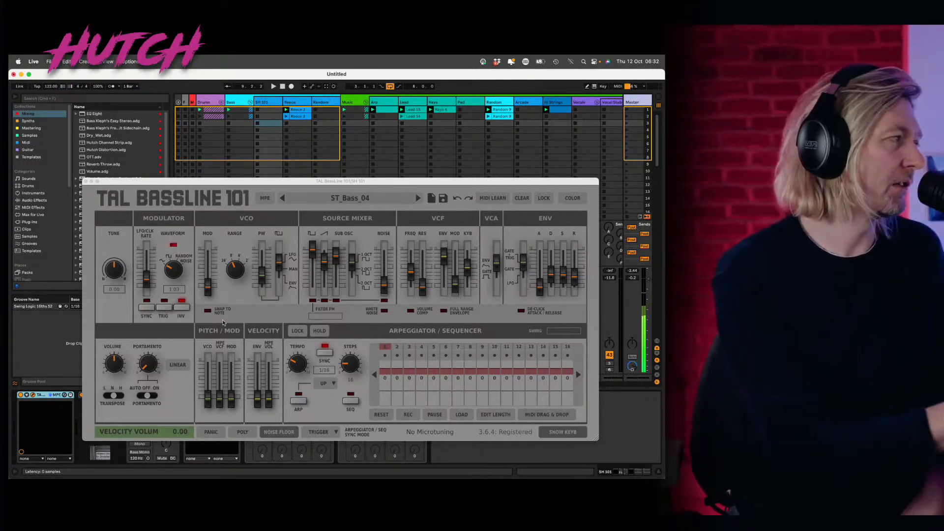
pyautogui.click(329, 259)
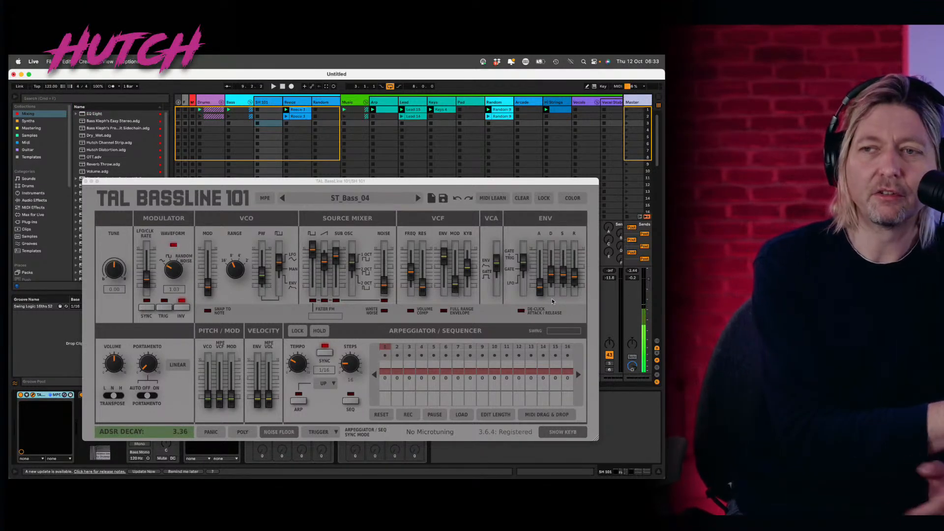
pyautogui.moveTo(529, 182); pyautogui.dragTo(520, 142)
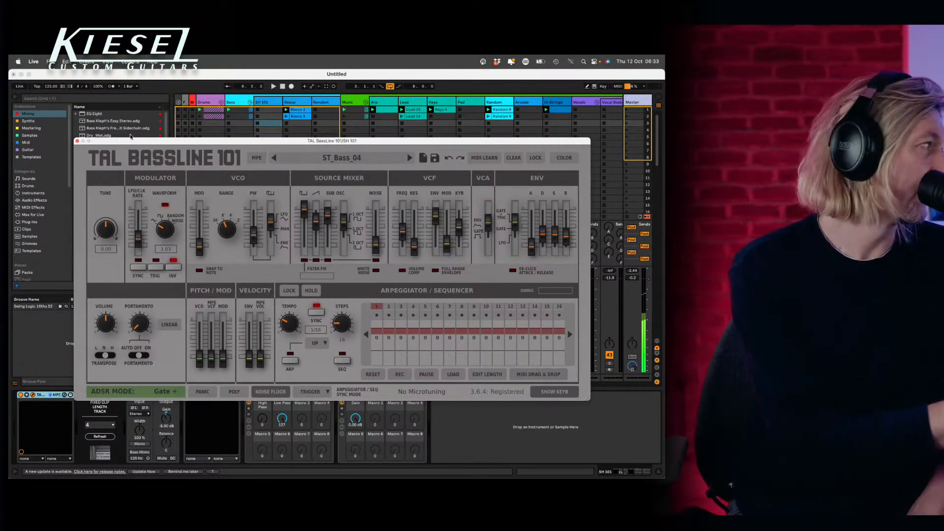
# - Close the TAL Bassline 101 window and look through the device chains of the Reese and Random bass tracks
pyautogui.click(77, 141)
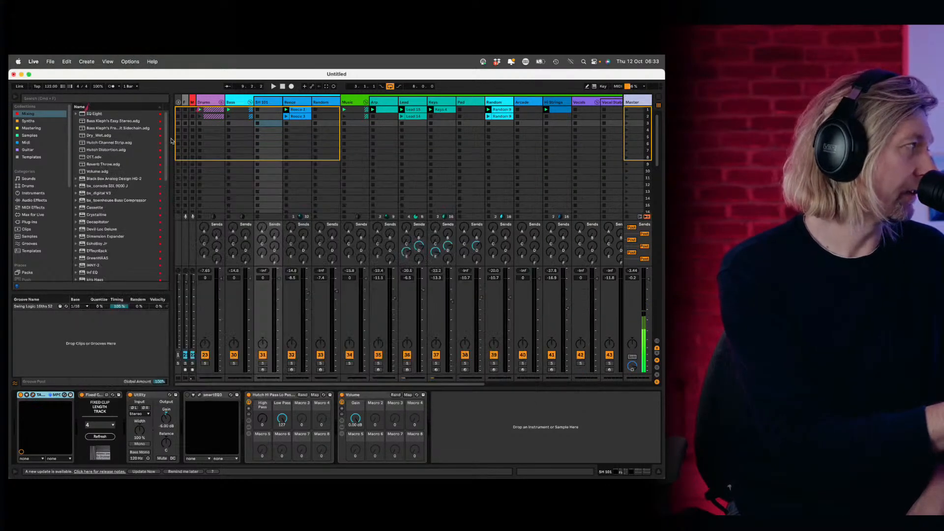
pyautogui.click(296, 101)
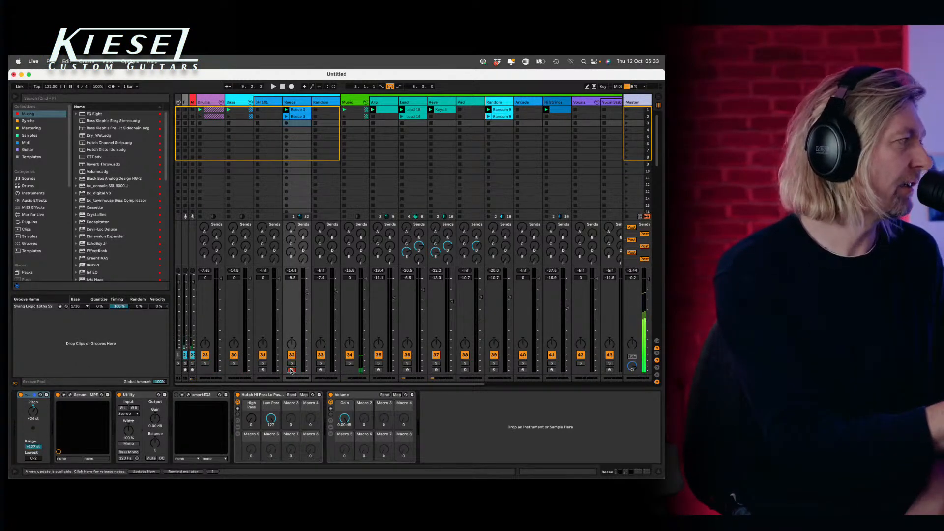
pyautogui.click(334, 101)
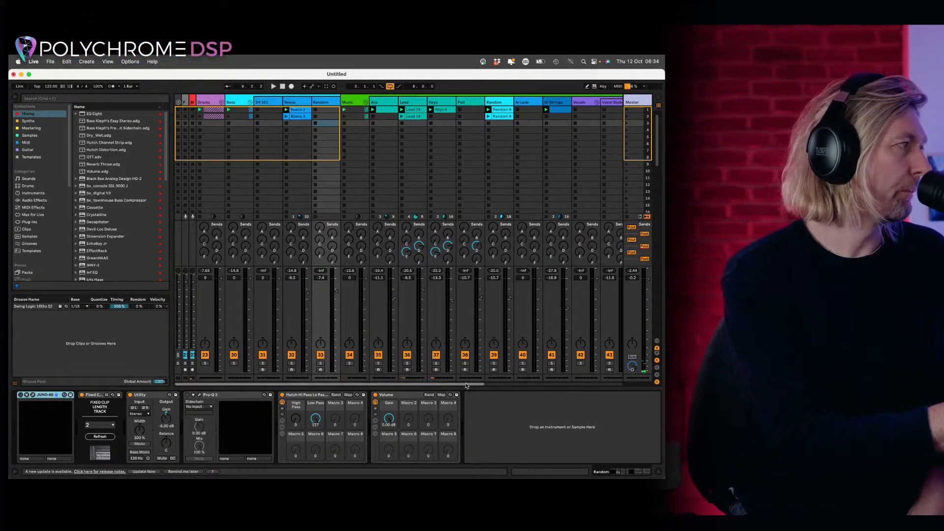
pyautogui.moveTo(466, 385); pyautogui.dragTo(563, 386)
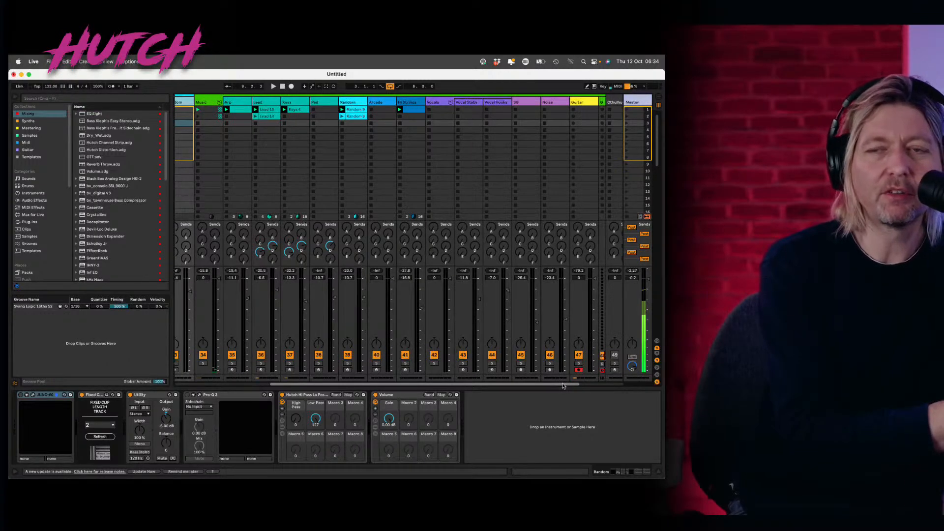
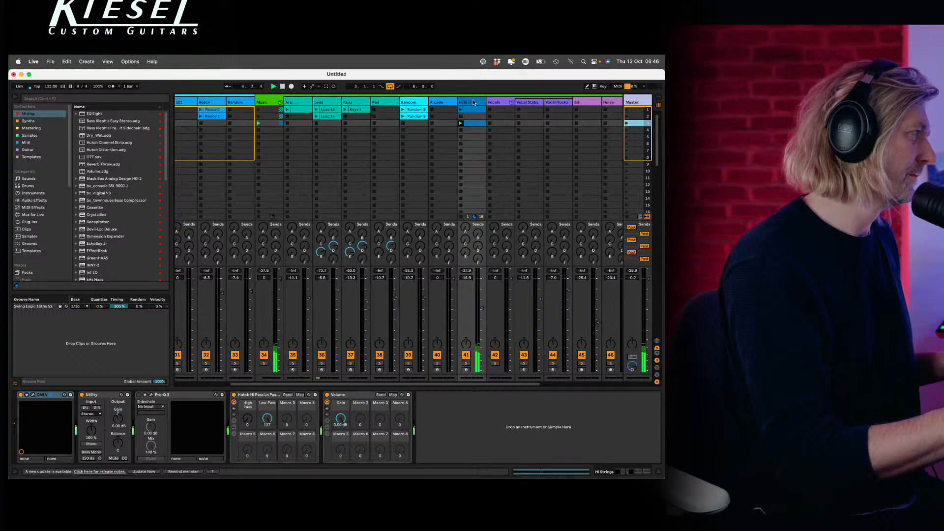
# - Raise the low cut in Pro-Q 3 on the Hi Strings track to about 358 Hz and close the equalizer
pyautogui.doubleClick(470, 102)
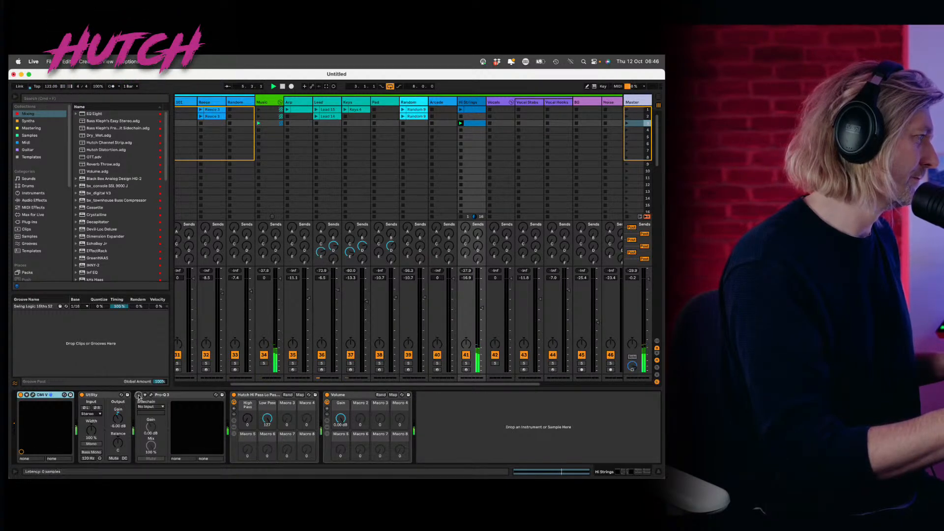
pyautogui.click(149, 396)
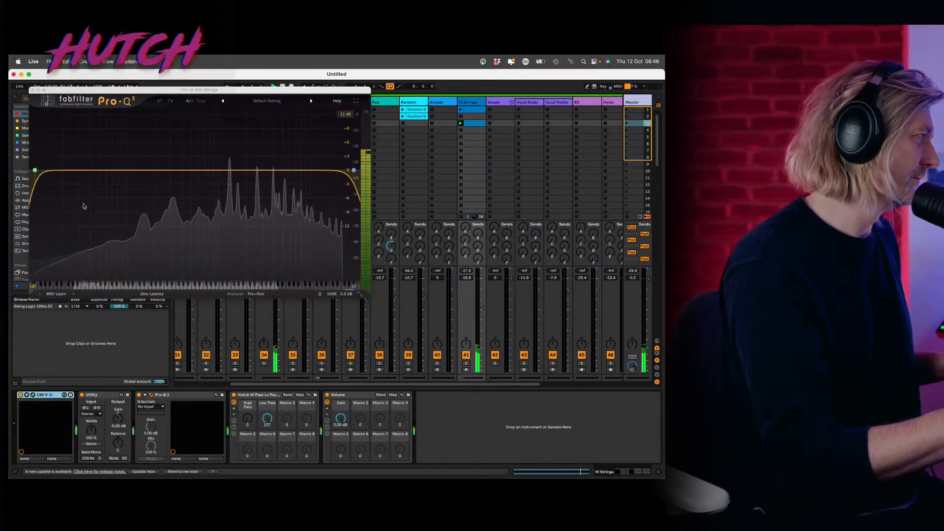
pyautogui.moveTo(34, 172); pyautogui.dragTo(195, 173)
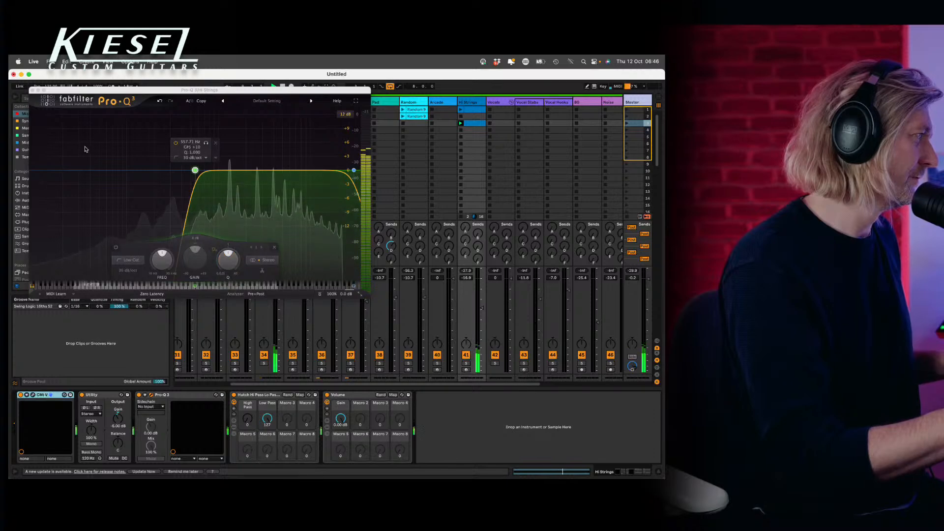
pyautogui.click(32, 90)
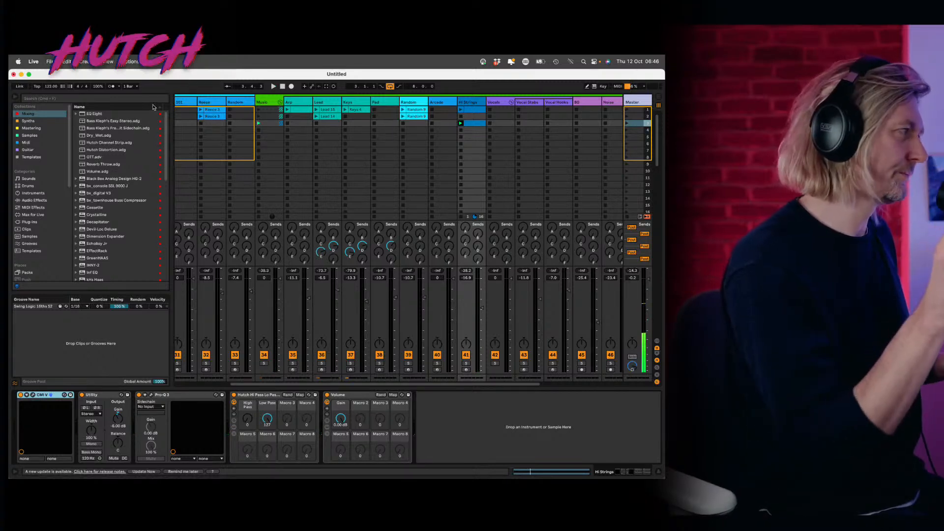
# - Insert BABY Audio's Pitch Drift (AUv2) after Utility on the Hi Strings track, audition it, and close its window
pyautogui.click(76, 99)
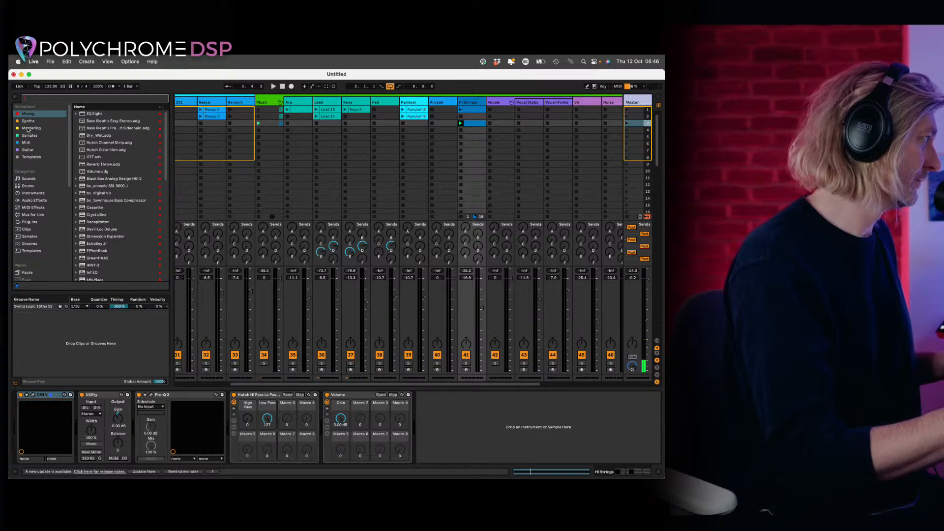
pyautogui.click(29, 221)
pyautogui.click(118, 115)
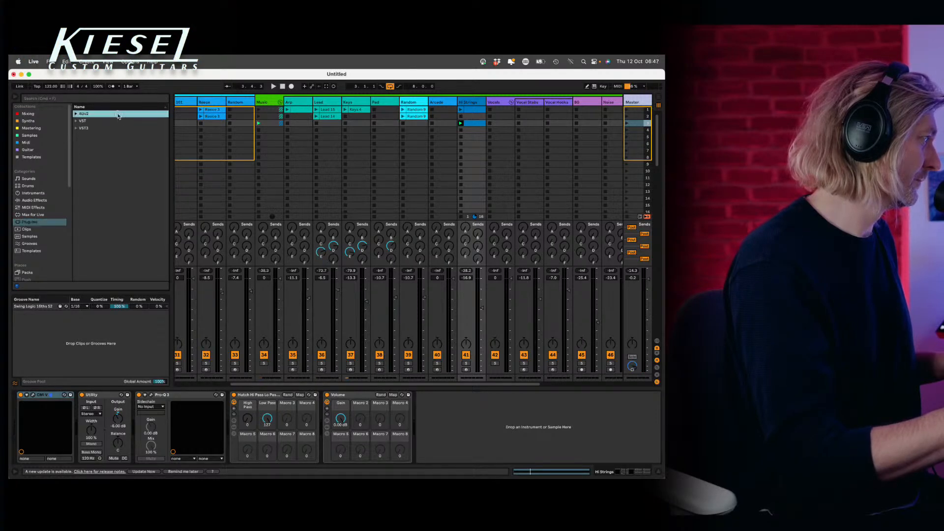
pyautogui.click(118, 115)
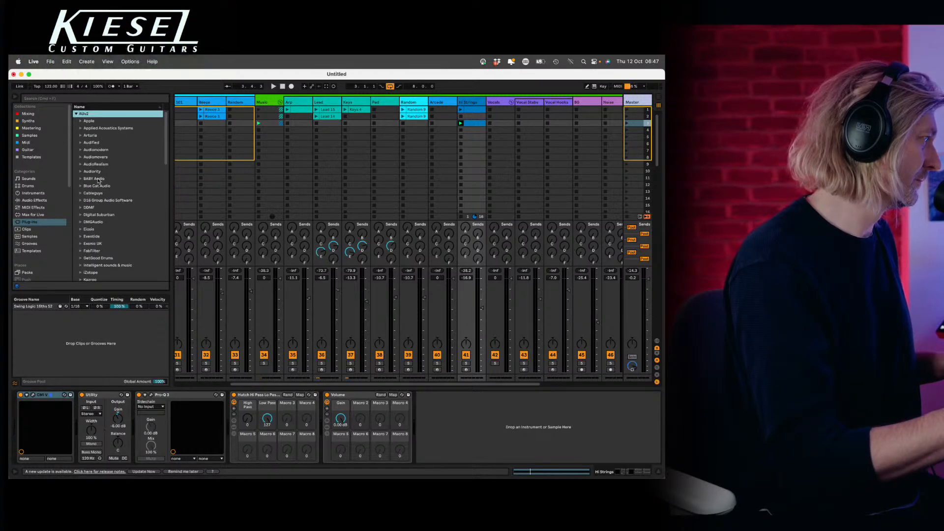
pyautogui.click(81, 179)
pyautogui.scroll(-4, 93, 220)
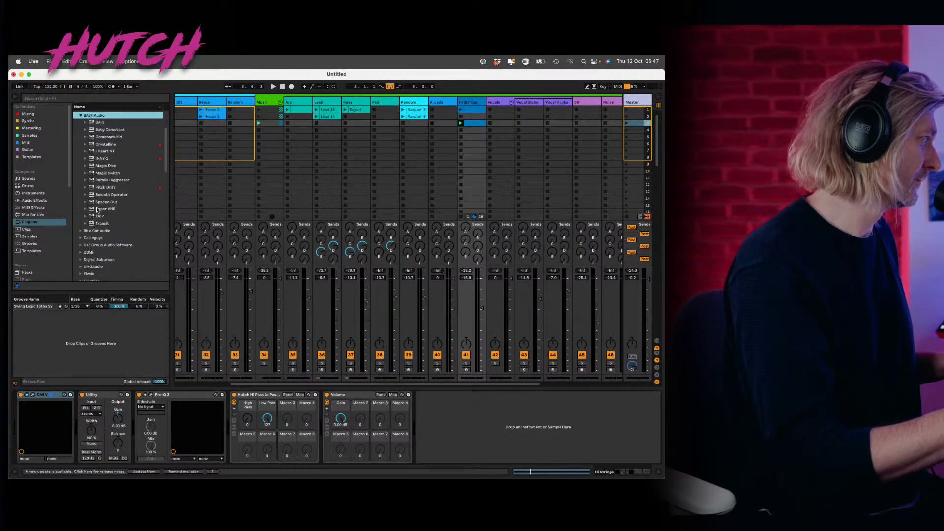
pyautogui.moveTo(95, 189)
pyautogui.mouseDown()
pyautogui.moveTo(119, 414)
pyautogui.moveTo(162, 415)
pyautogui.moveTo(62, 413)
pyautogui.moveTo(134, 416)
pyautogui.mouseUp()
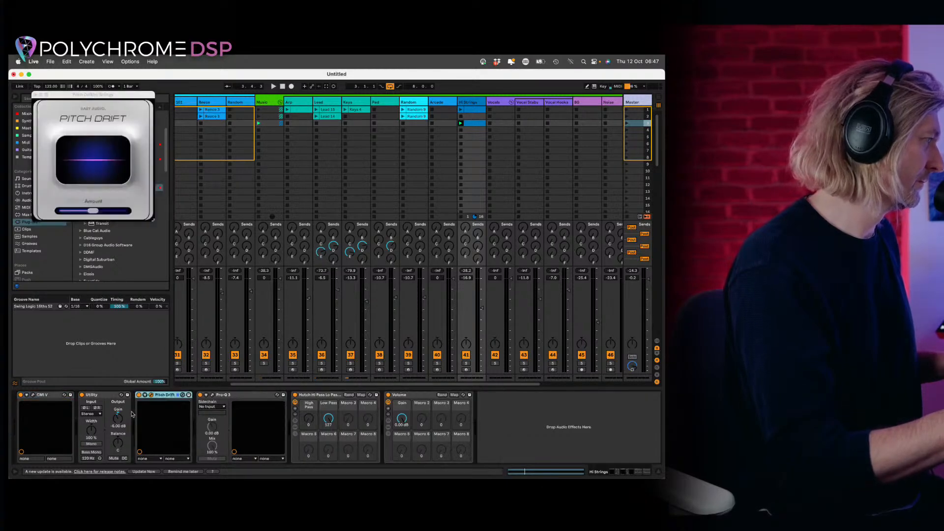
pyautogui.press('space')
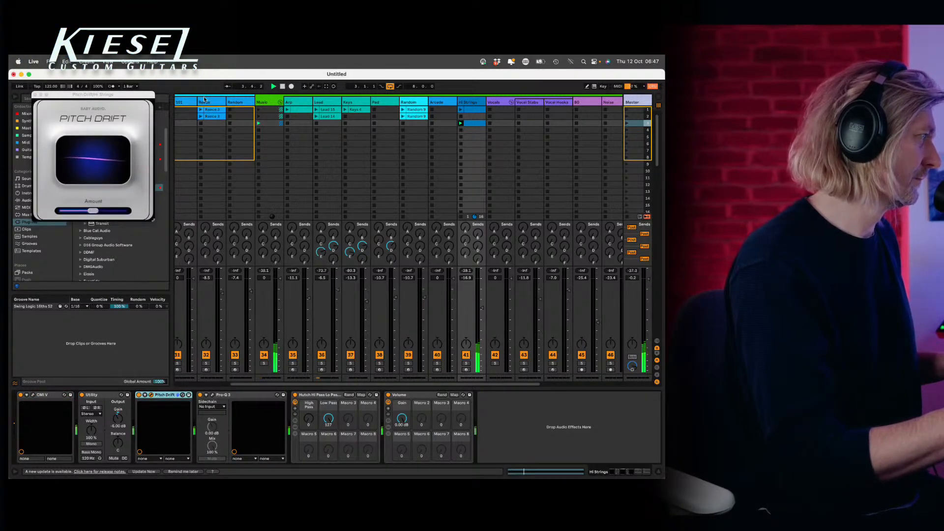
pyautogui.click(35, 95)
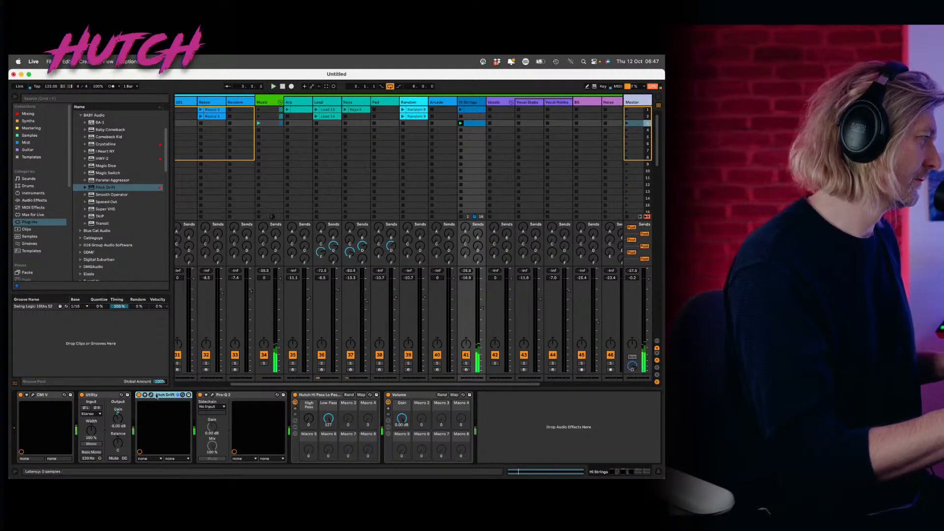
# - Try the Pitch Drift effect after Utility on the Arp track and delete it from there
pyautogui.moveTo(156, 396); pyautogui.dragTo(187, 429)
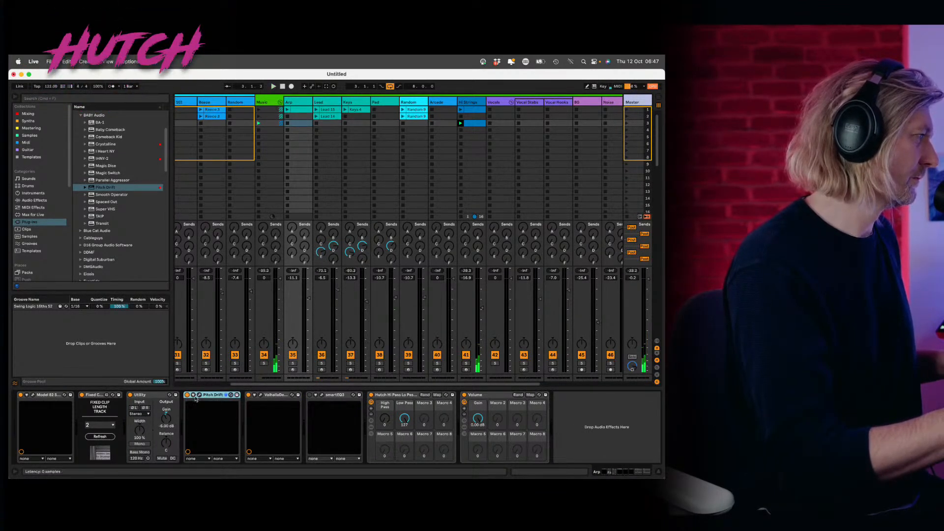
pyautogui.press('Delete')
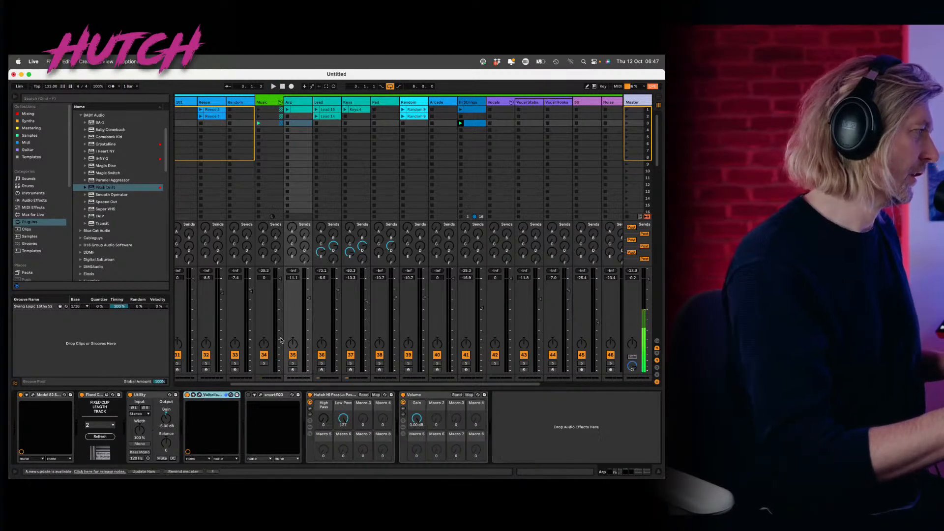
# - Show the Pad track's device chain, switch on its synth, and arm the track
pyautogui.click(382, 103)
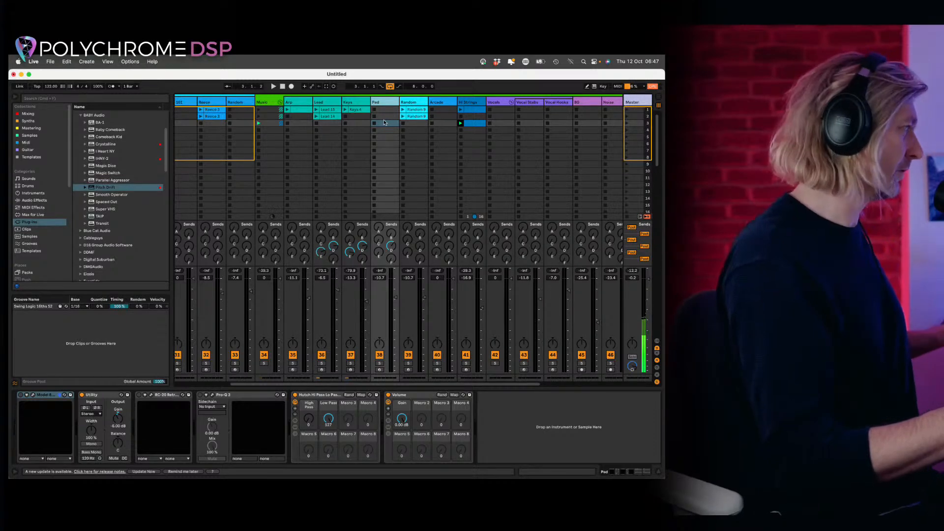
pyautogui.click(381, 109)
pyautogui.click(21, 394)
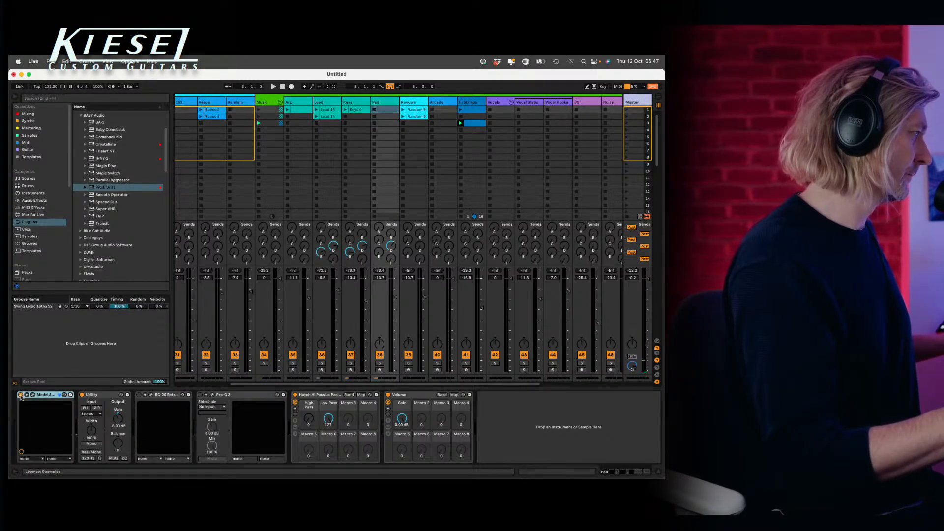
pyautogui.click(379, 370)
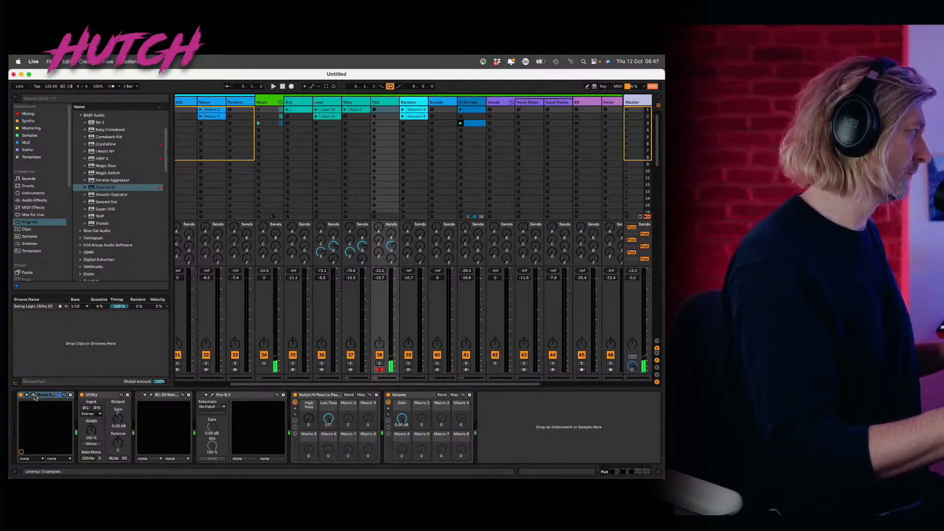
# - Replace the synth on the Pad track with Diva from the Synths collection
pyautogui.click(32, 114)
pyautogui.click(24, 121)
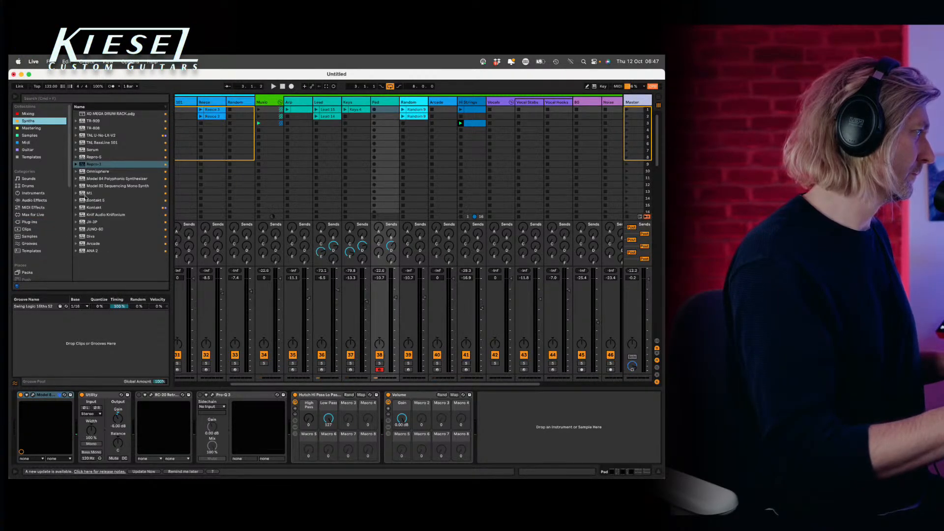
pyautogui.click(85, 236)
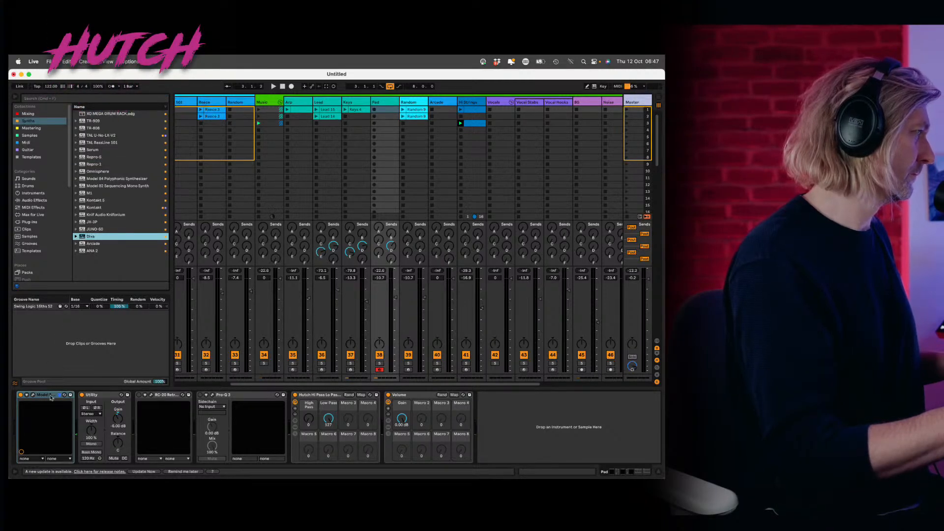
pyautogui.moveTo(50, 397); pyautogui.dragTo(51, 398)
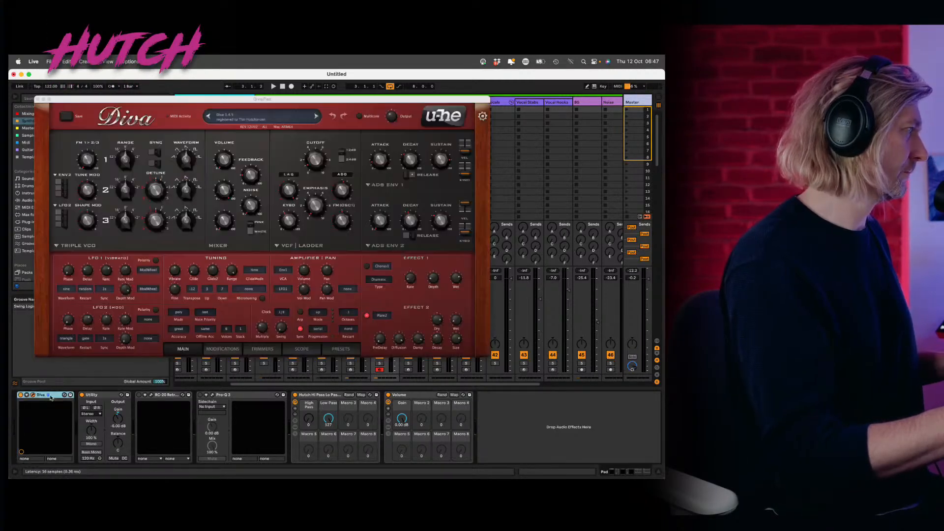
# - Save the Live Set under the name "60 min" in the 2.Splurge folder
pyautogui.click(83, 61)
pyautogui.moveTo(51, 61)
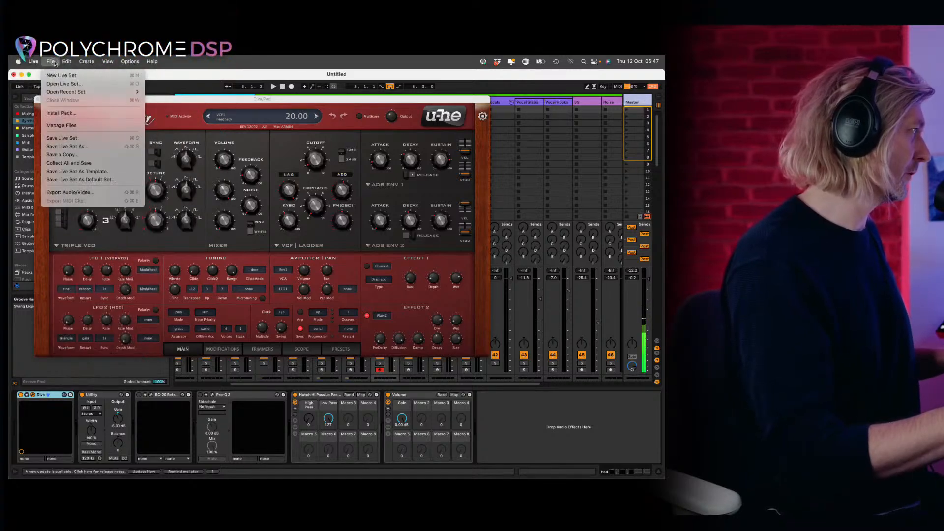
pyautogui.click(75, 146)
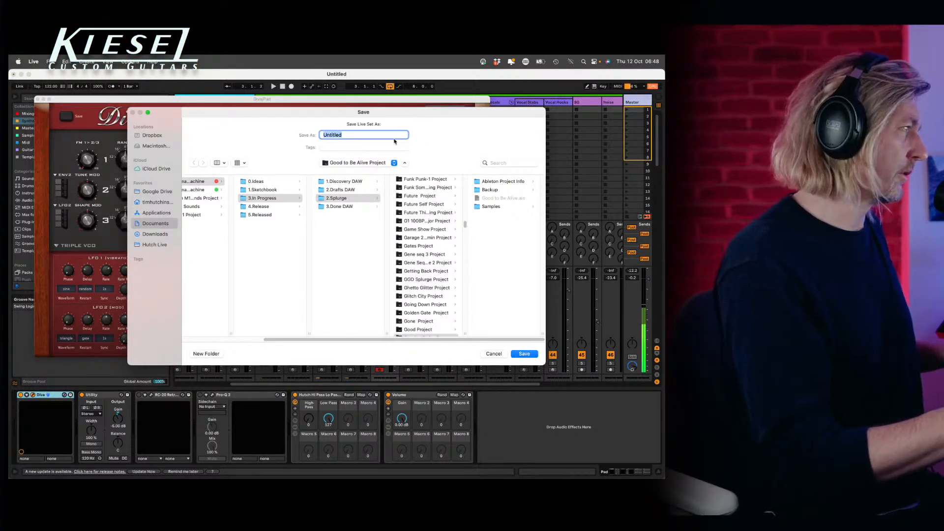
pyautogui.click(360, 163)
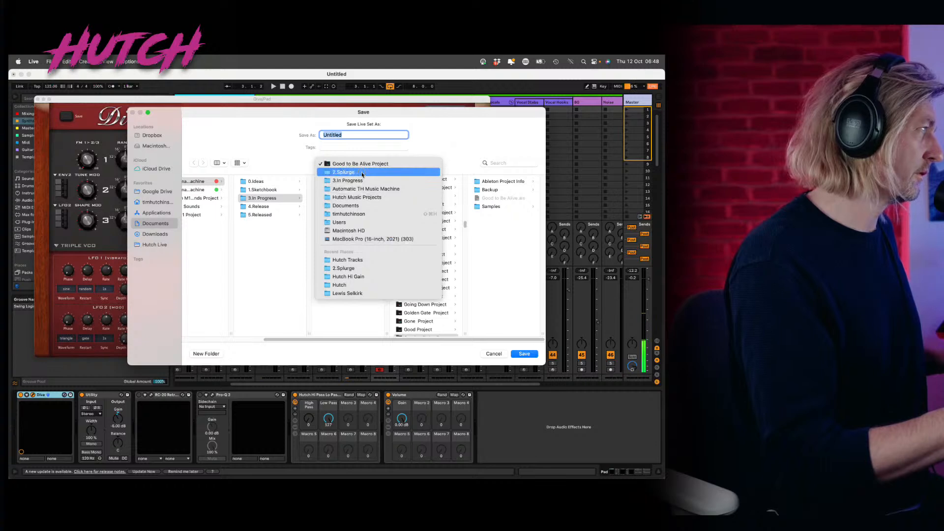
pyautogui.click(362, 173)
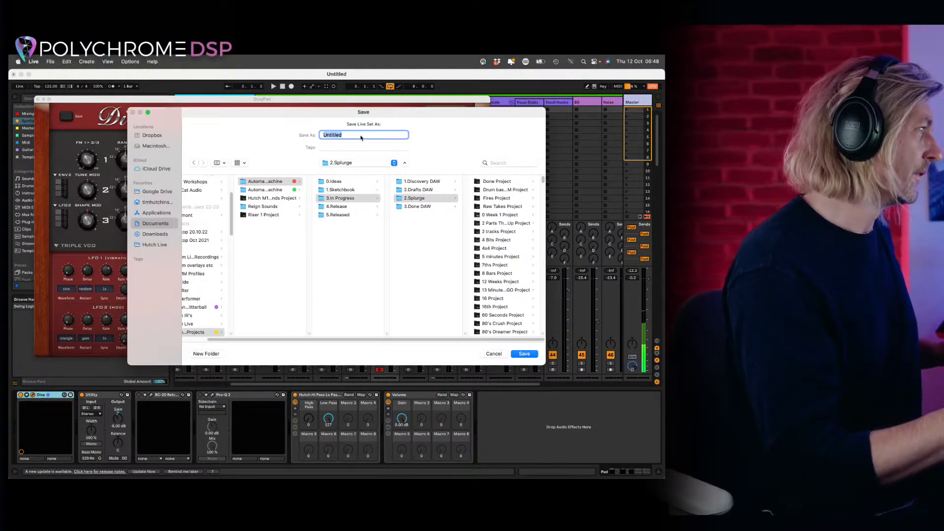
pyautogui.press('BackSpace')
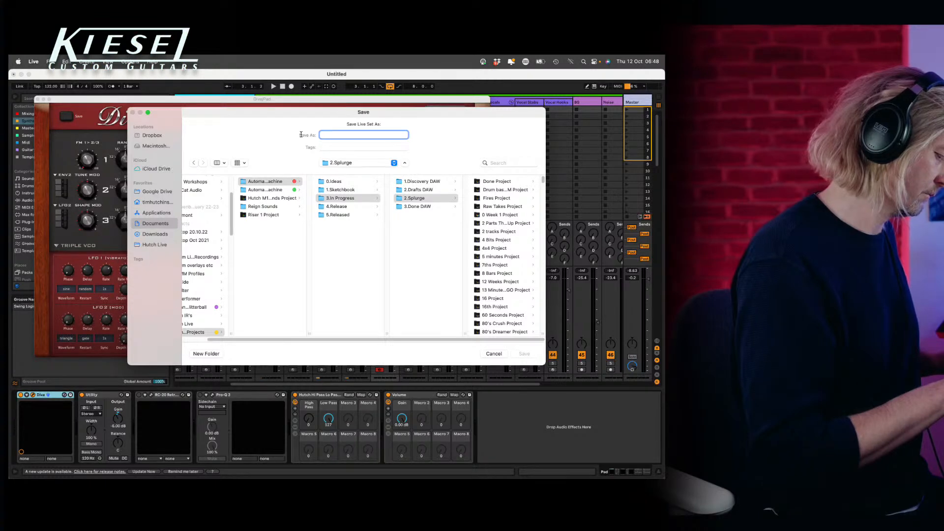
pyautogui.write('C')
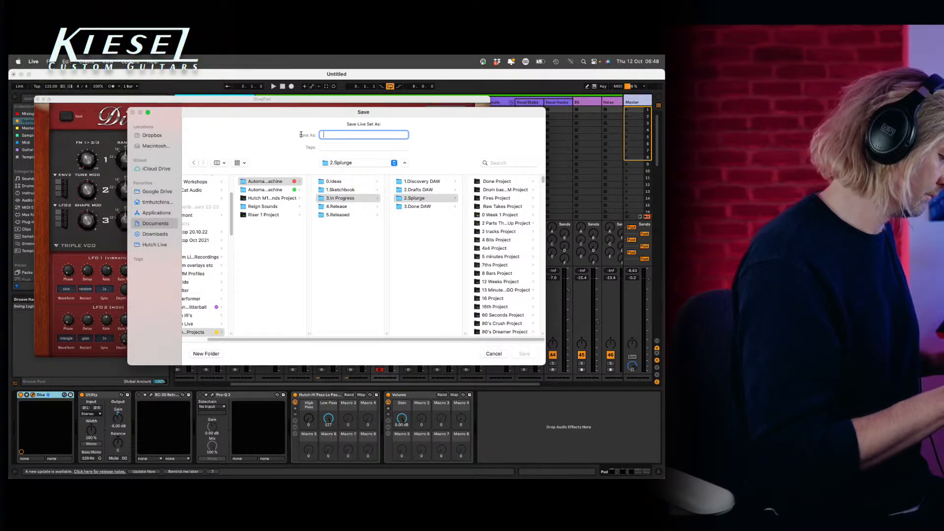
pyautogui.write('60')
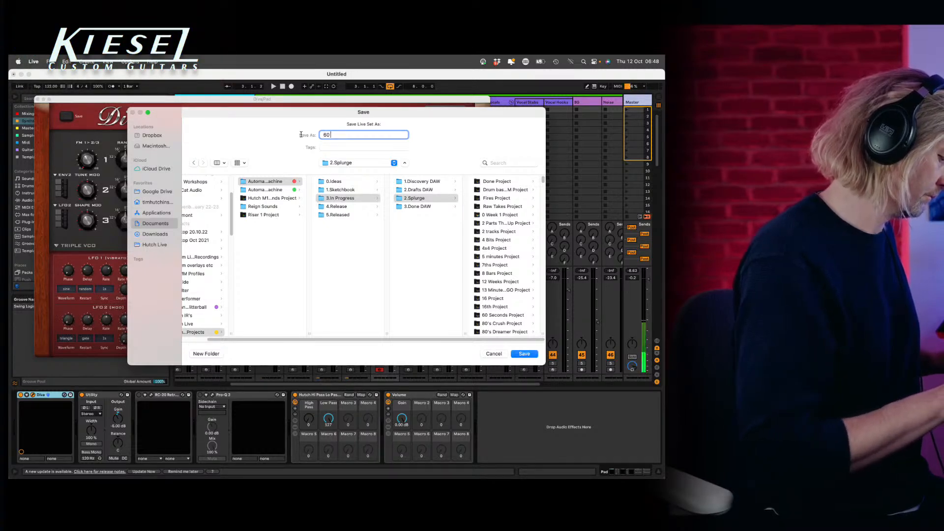
pyautogui.write(' min')
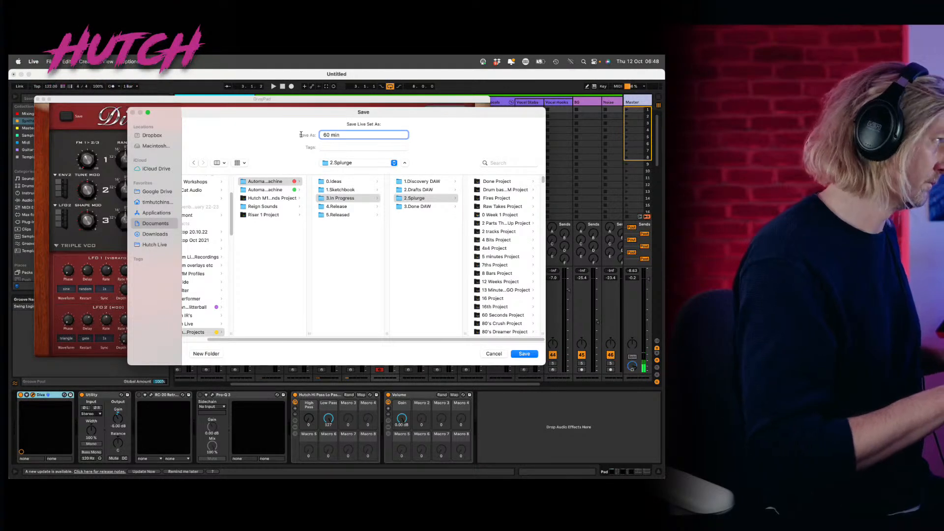
pyautogui.press('Return')
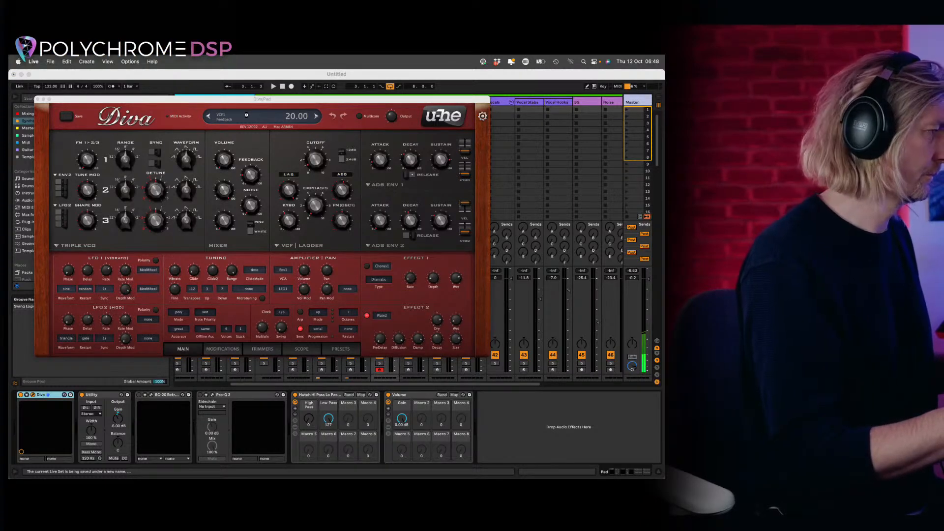
# - Try the HS Lounge Dust preset in Diva on the Pad track
pyautogui.click(246, 115)
pyautogui.click(251, 103)
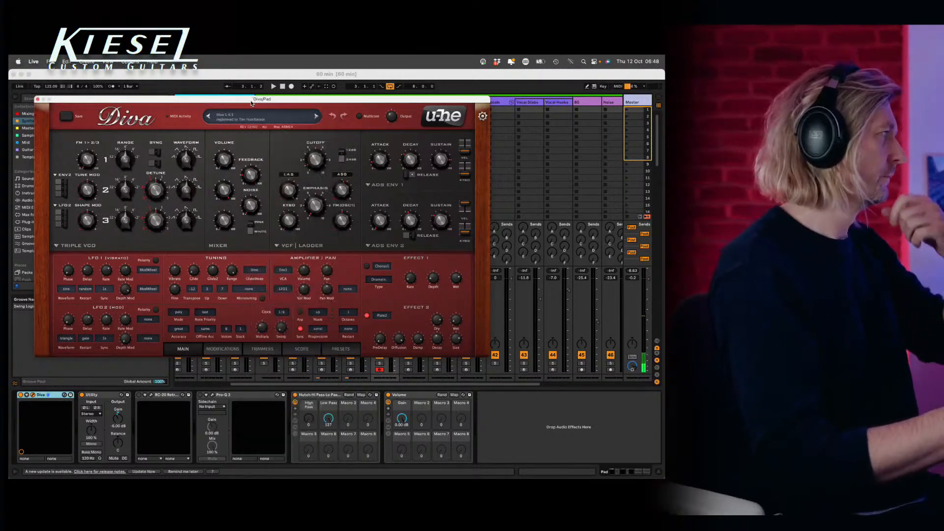
pyautogui.click(254, 116)
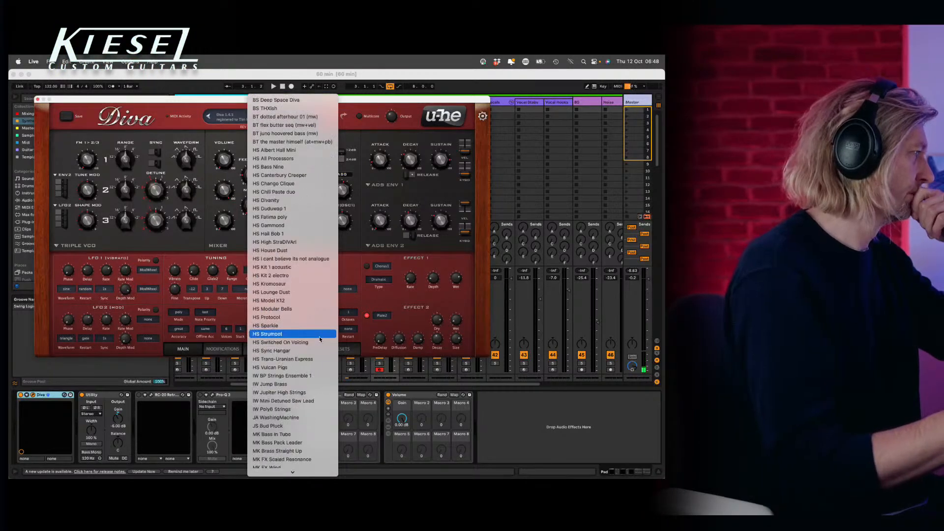
pyautogui.scroll(-5, 317, 344)
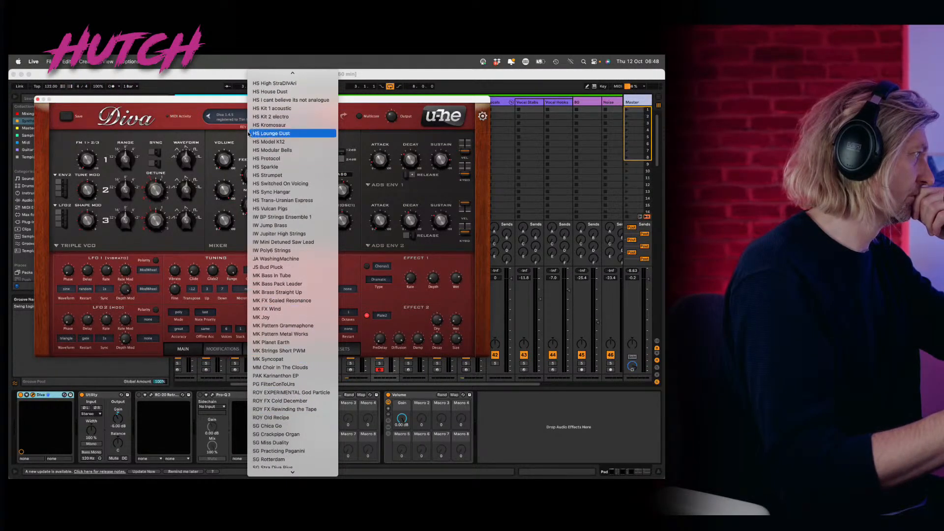
pyautogui.click(275, 133)
pyautogui.click(226, 116)
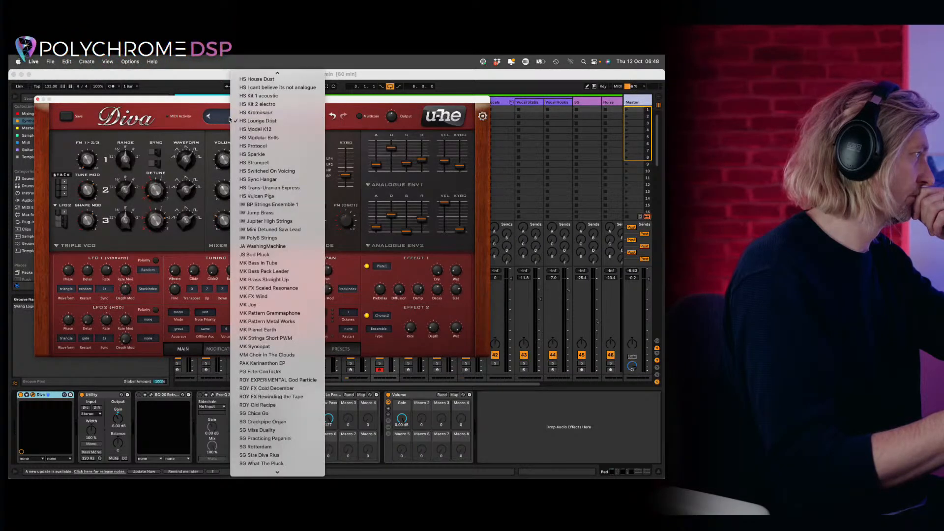
pyautogui.click(178, 124)
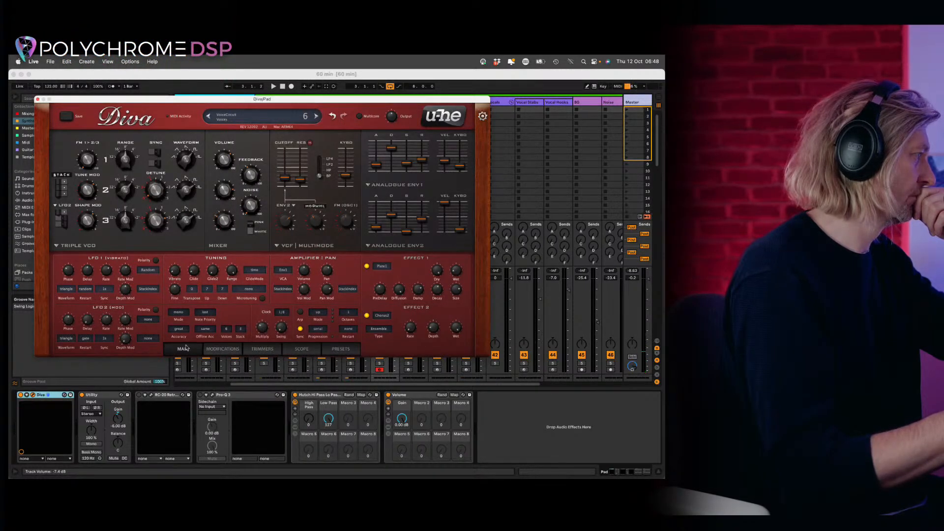
# - Open Diva's preset browser and search it for "piano"
pyautogui.click(351, 349)
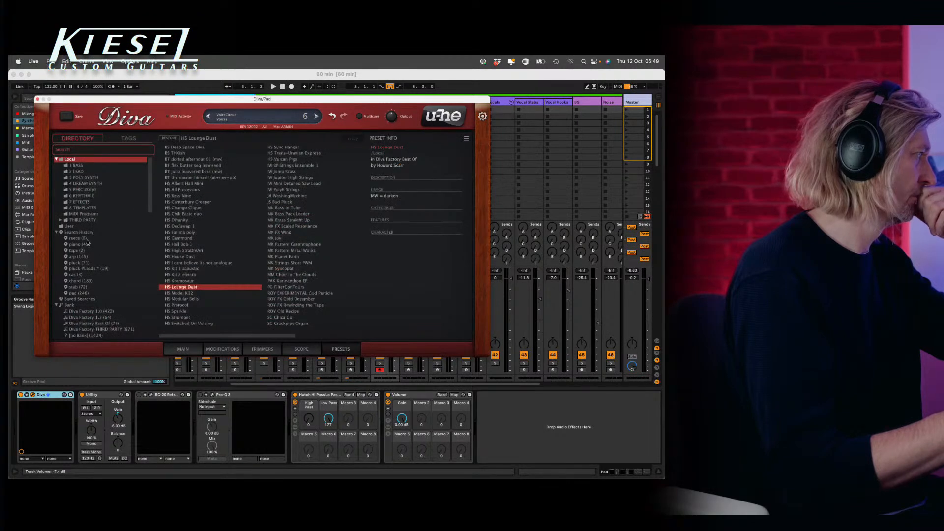
pyautogui.click(123, 146)
pyautogui.write('pian')
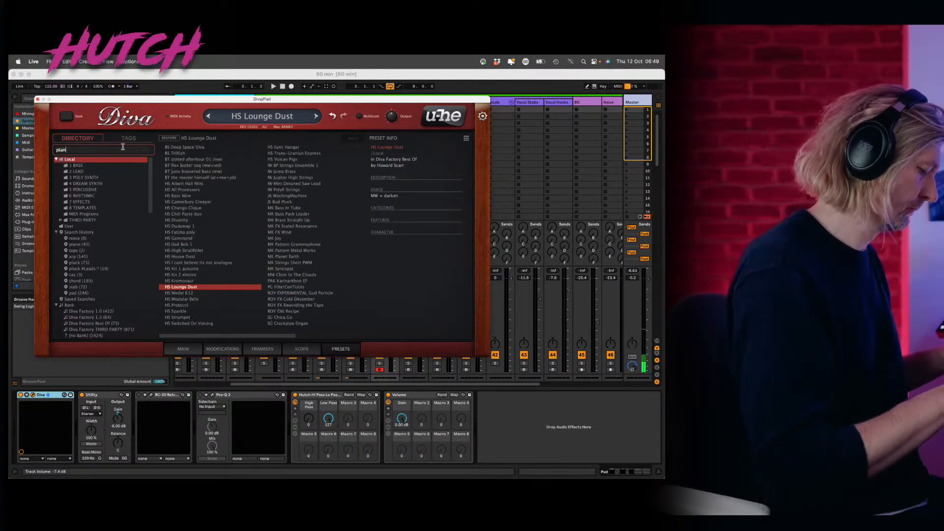
pyautogui.write('o')
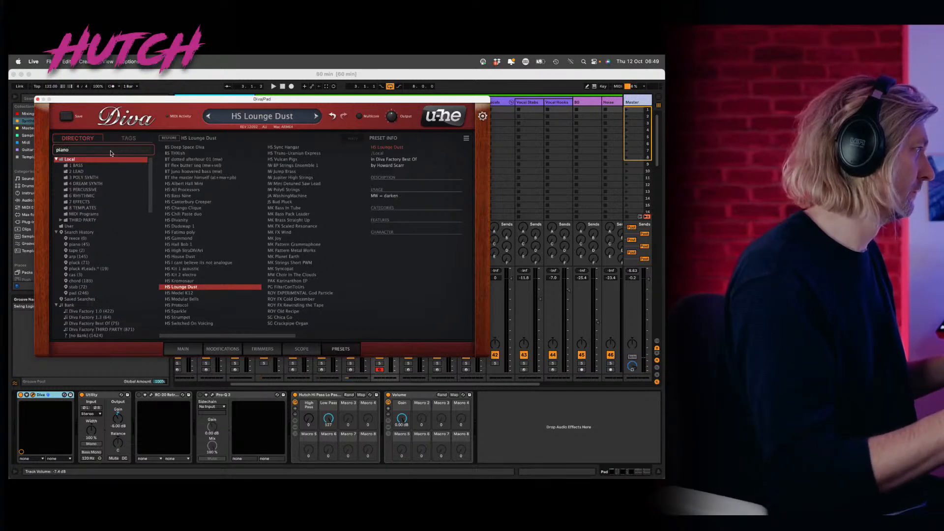
pyautogui.press('Return')
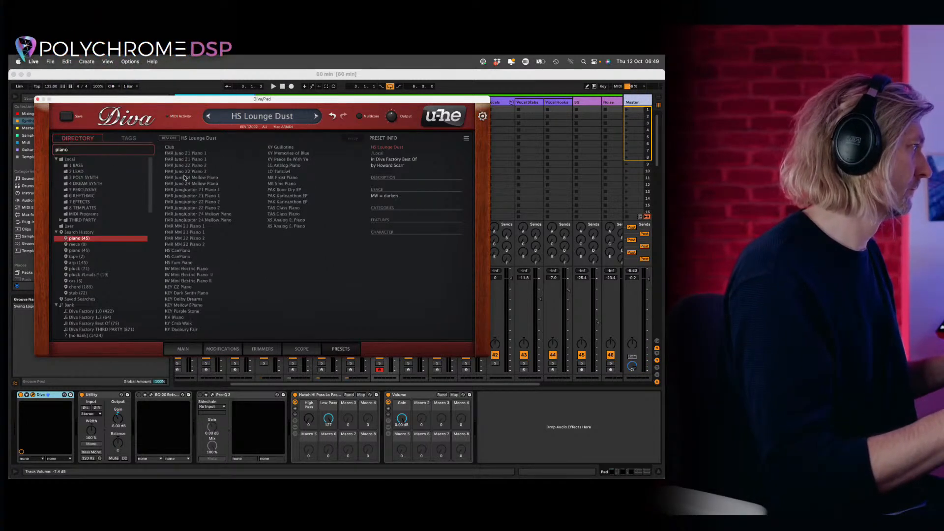
# - Audition several piano presets, including KEY CZ Piano and IW Mini Electric Piano, and load PAK Karinanthon EP
pyautogui.click(198, 165)
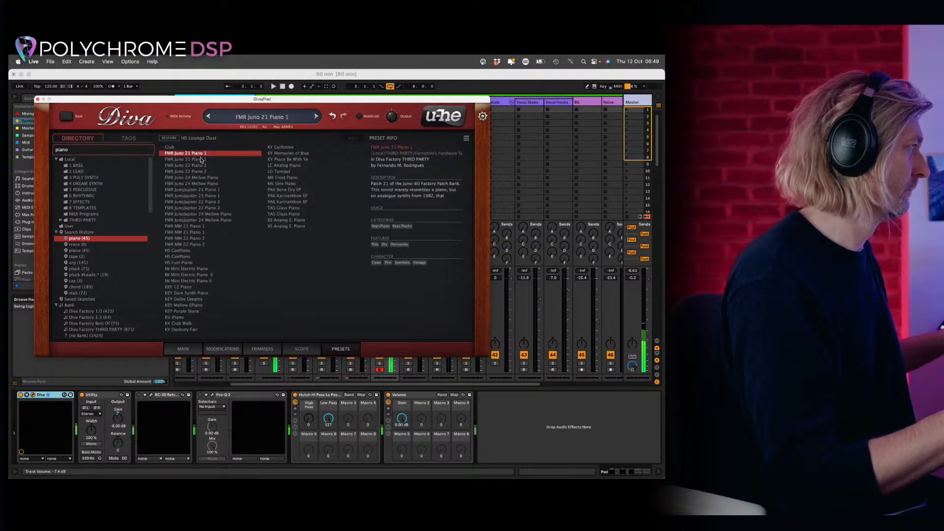
pyautogui.click(187, 208)
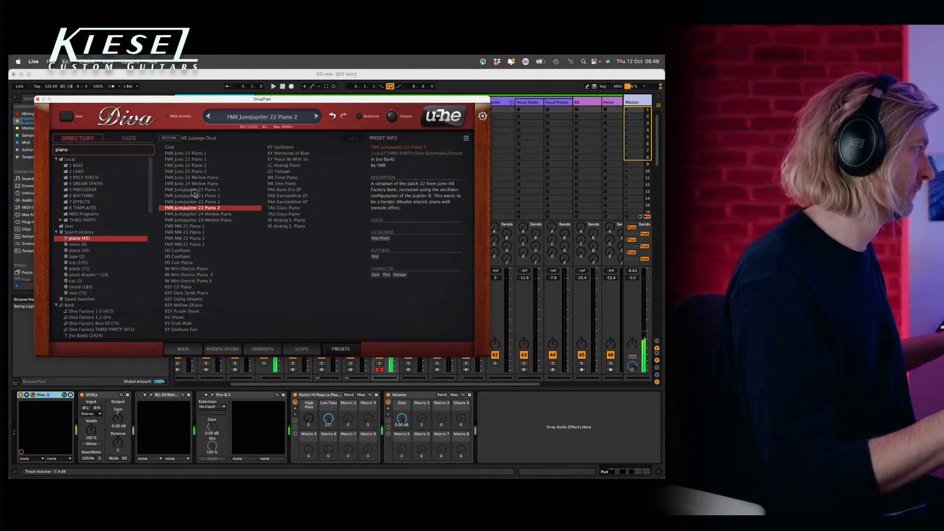
pyautogui.click(194, 191)
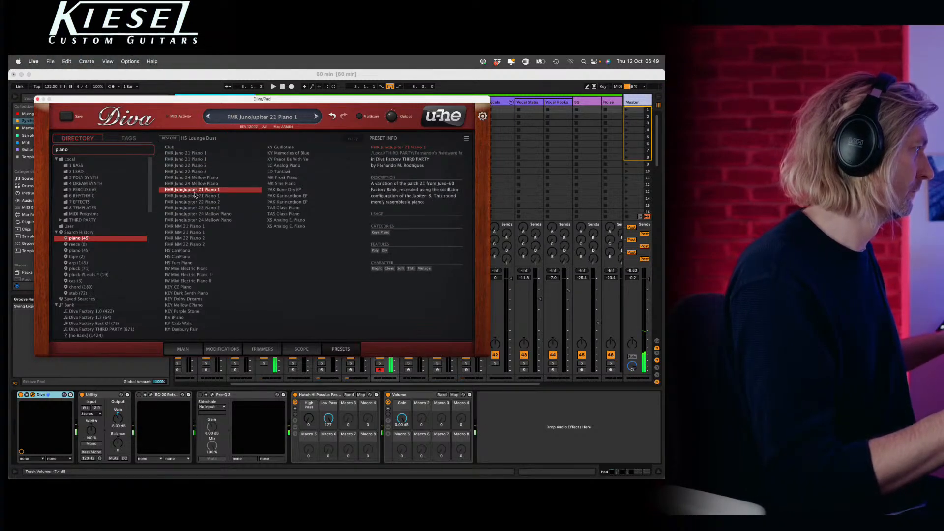
pyautogui.click(188, 288)
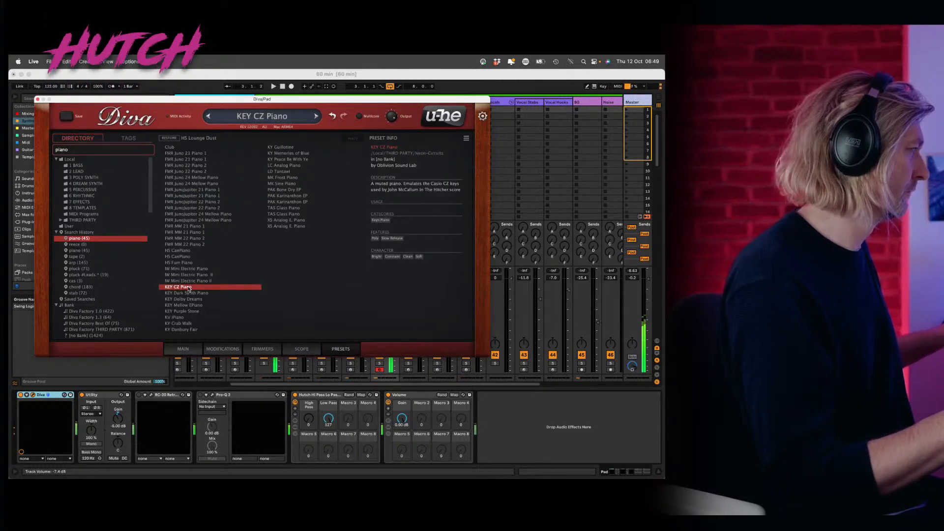
pyautogui.click(201, 268)
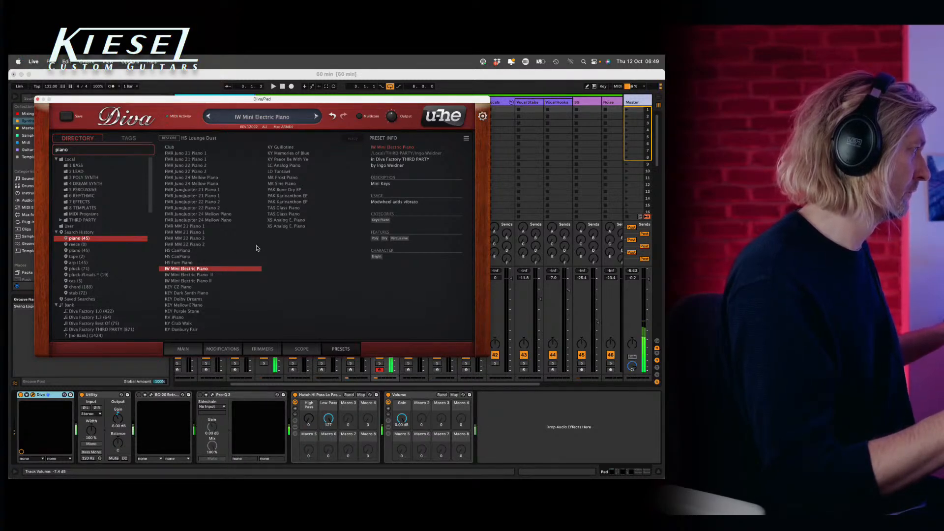
pyautogui.click(295, 197)
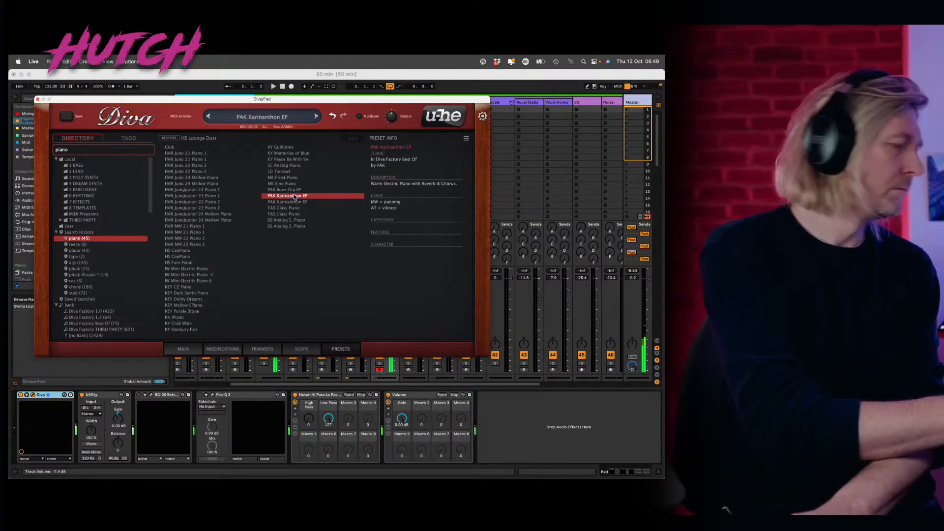